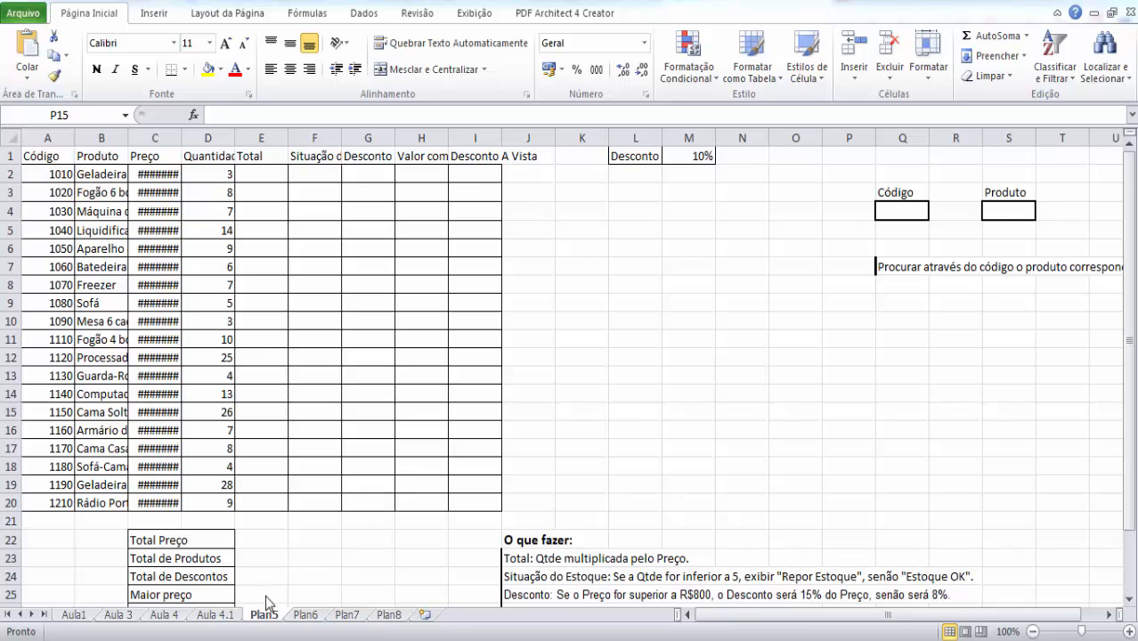
# - Rename the Plan5 worksheet as "Aula 5"
pyautogui.click(261, 614)
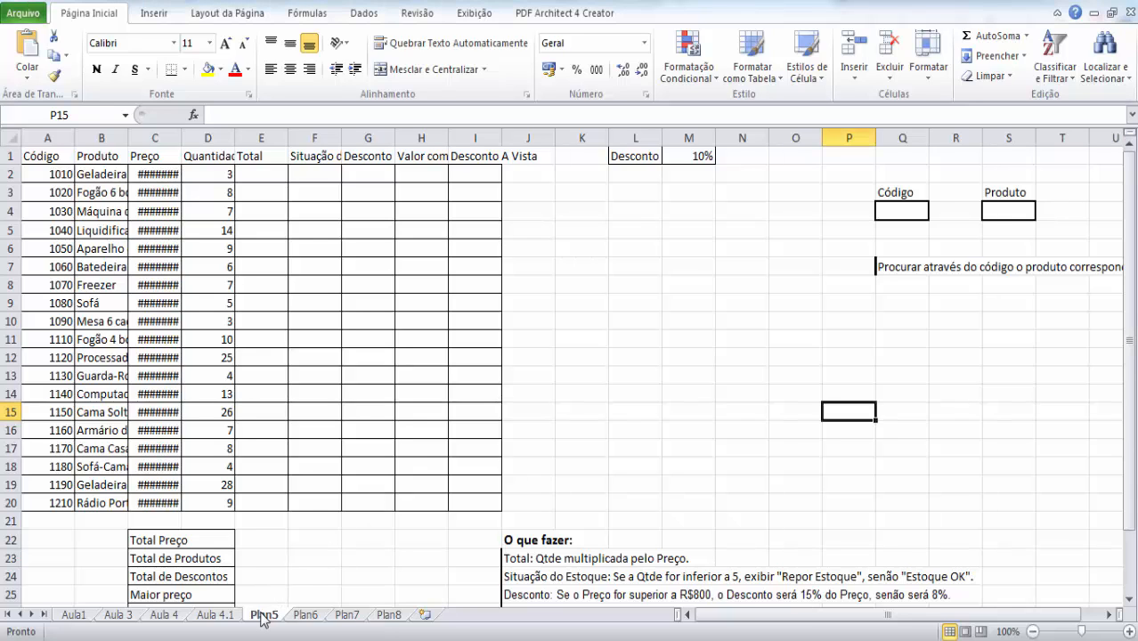
pyautogui.rightClick(260, 617)
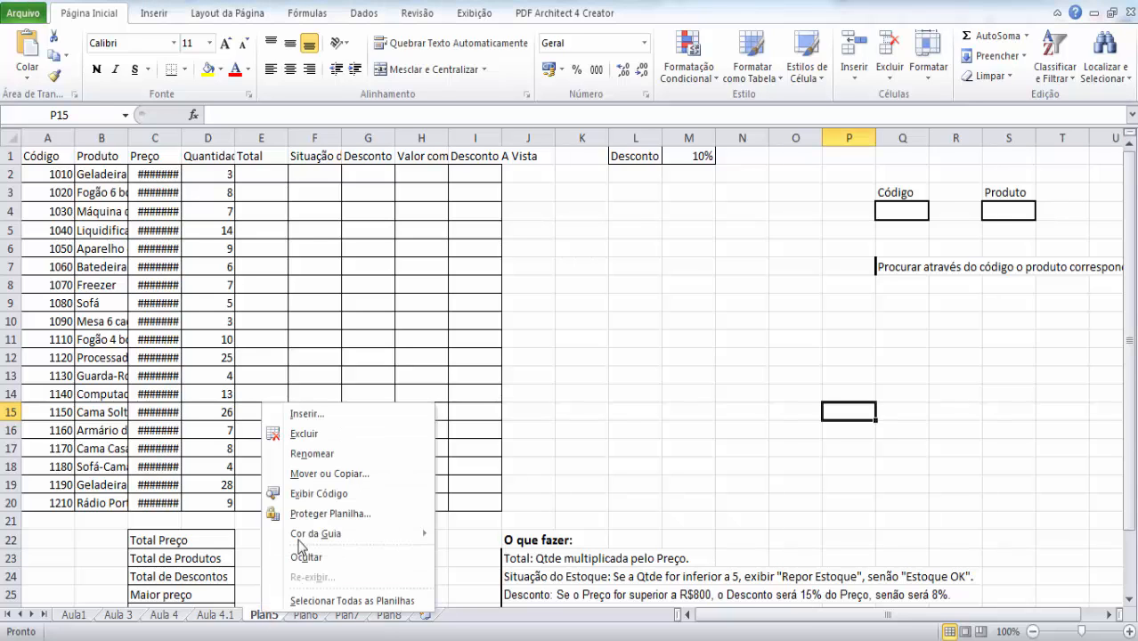
pyautogui.click(375, 454)
pyautogui.write('Aula')
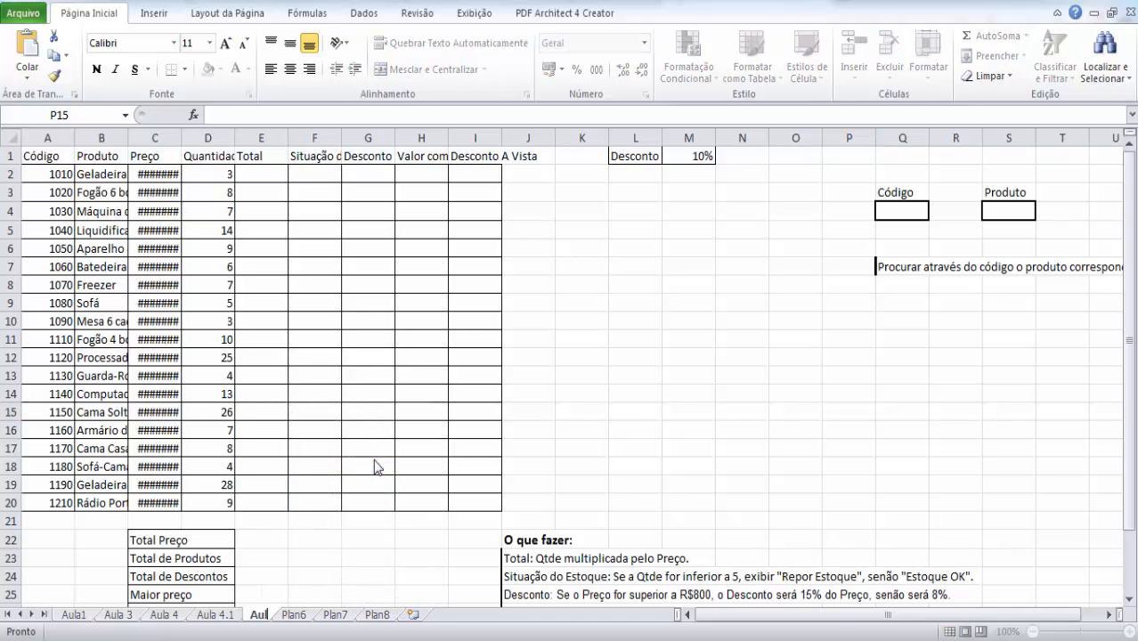
pyautogui.write(' 5')
pyautogui.press('Return')
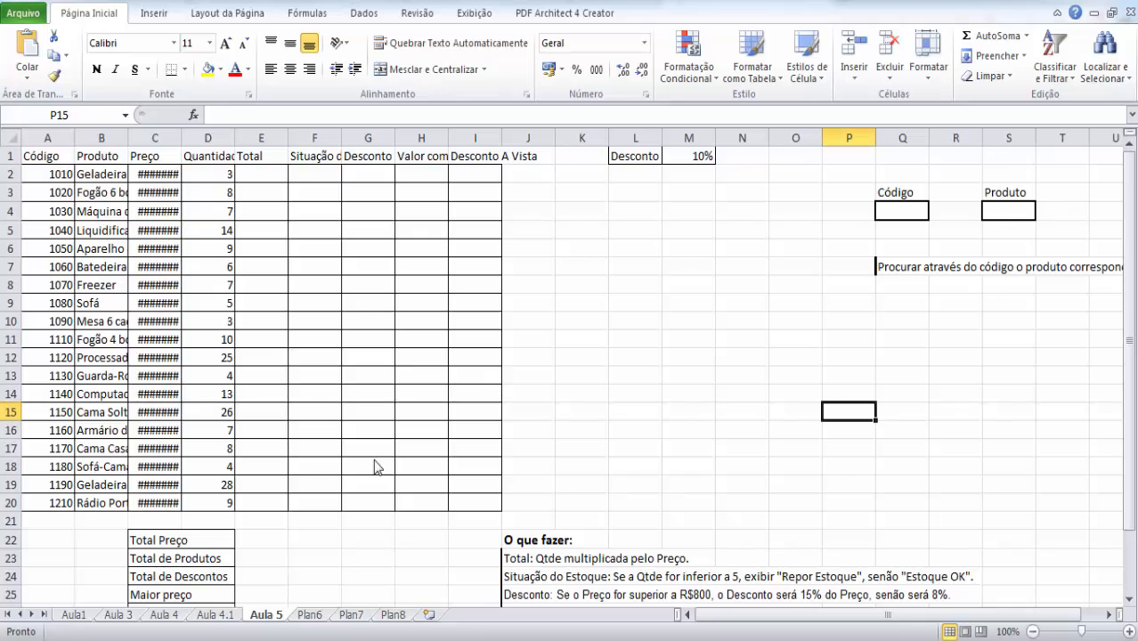
pyautogui.click(344, 534)
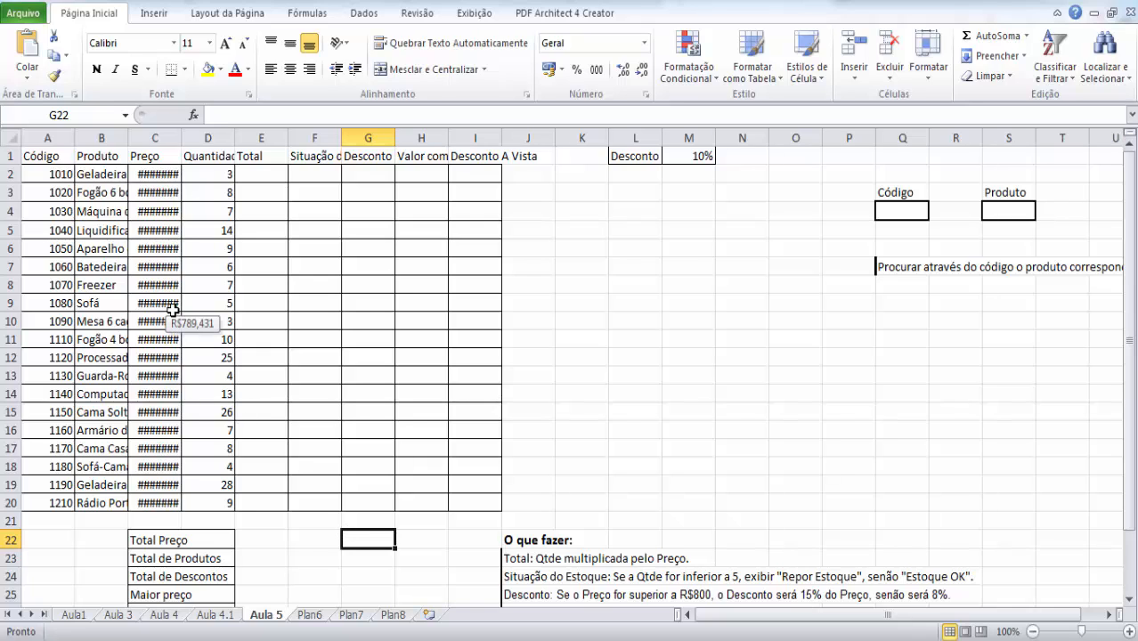
# - Auto-fit the widths of the product table's columns A to I to their contents
pyautogui.doubleClick(75, 134)
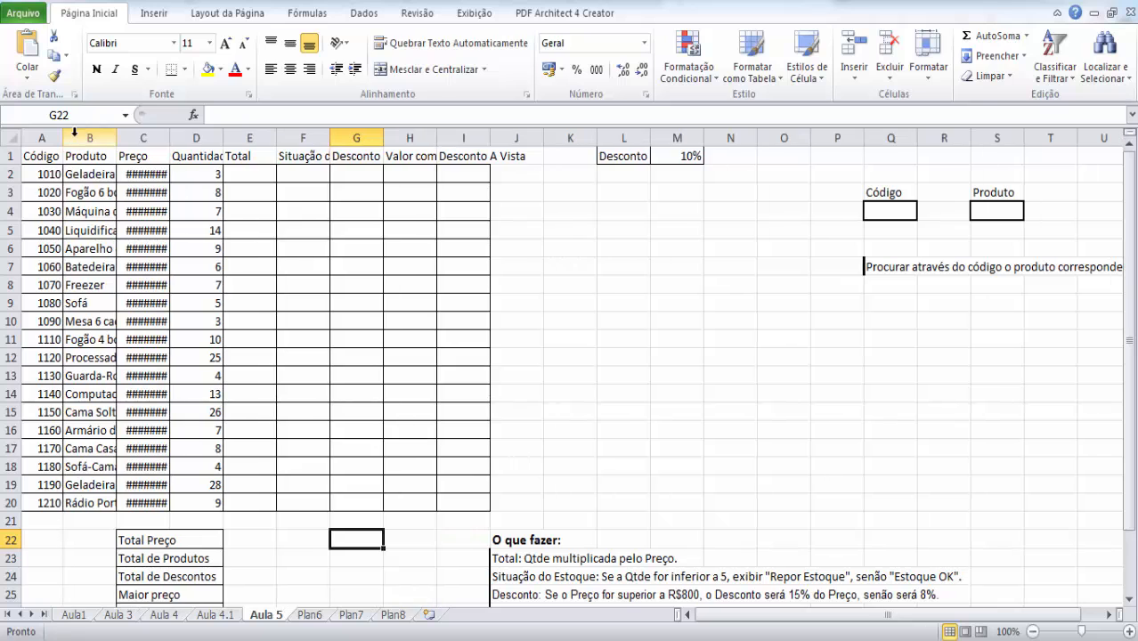
pyautogui.doubleClick(117, 138)
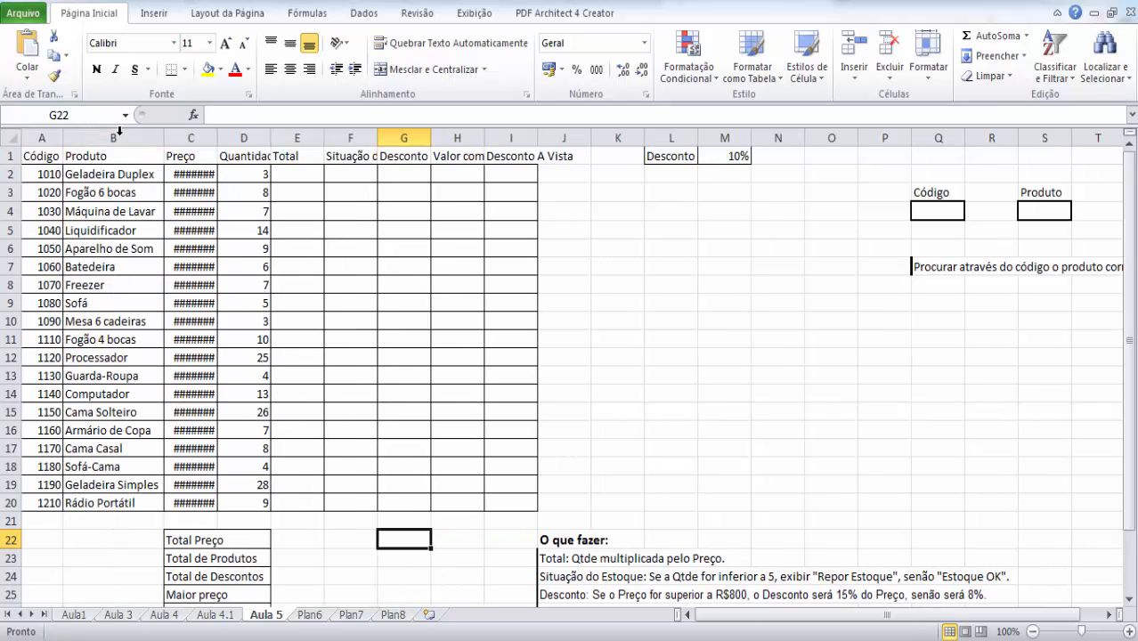
pyautogui.doubleClick(216, 137)
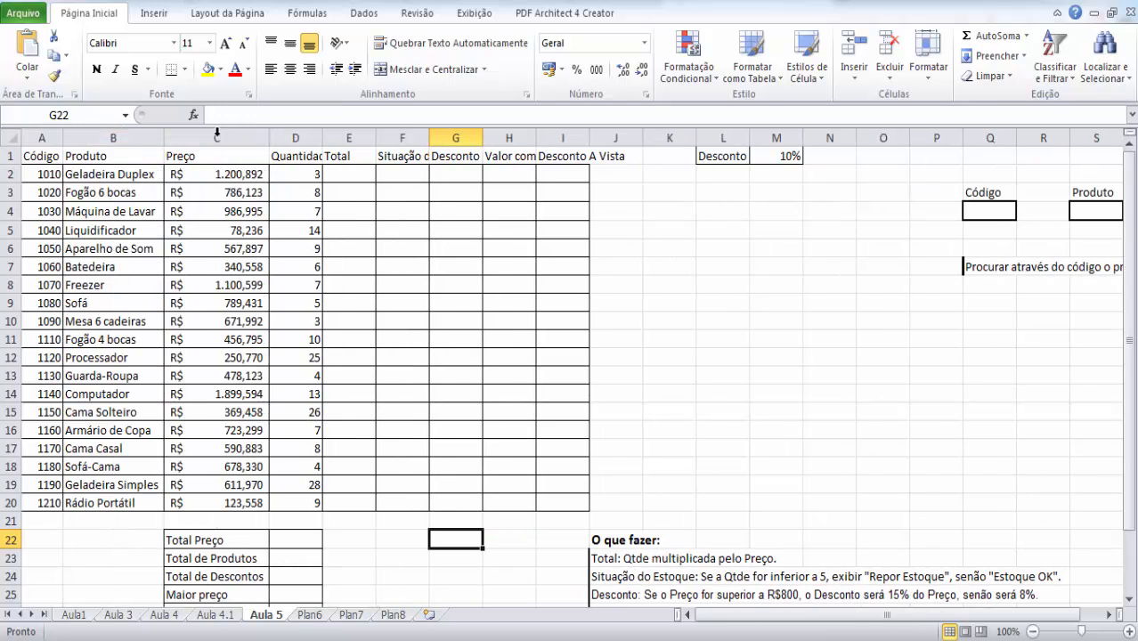
pyautogui.doubleClick(321, 139)
pyautogui.doubleClick(388, 138)
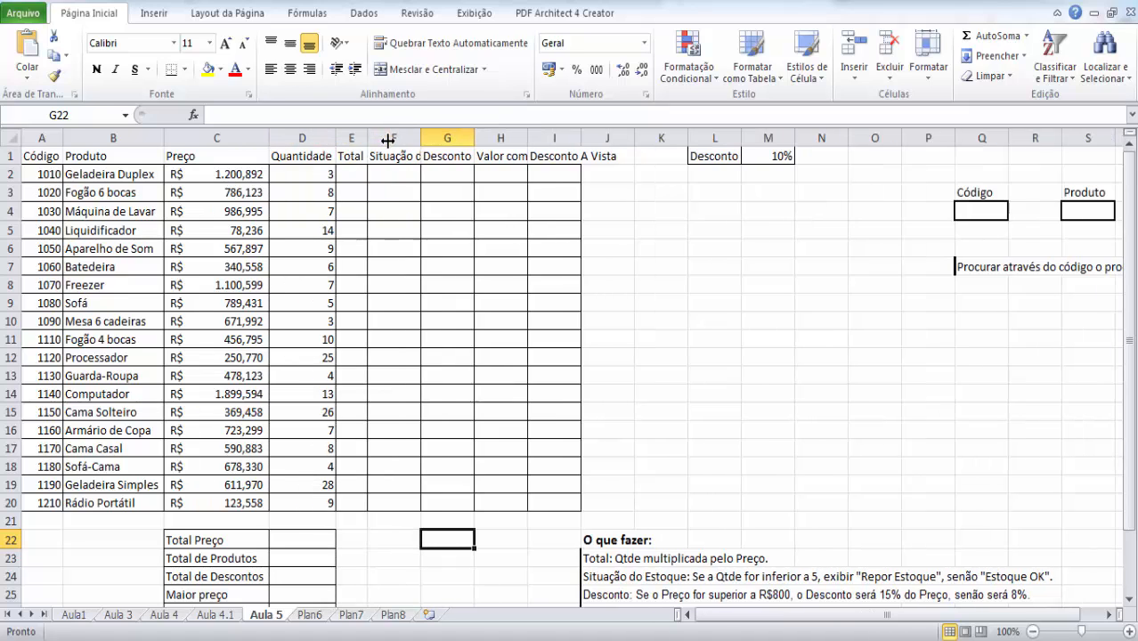
pyautogui.doubleClick(423, 138)
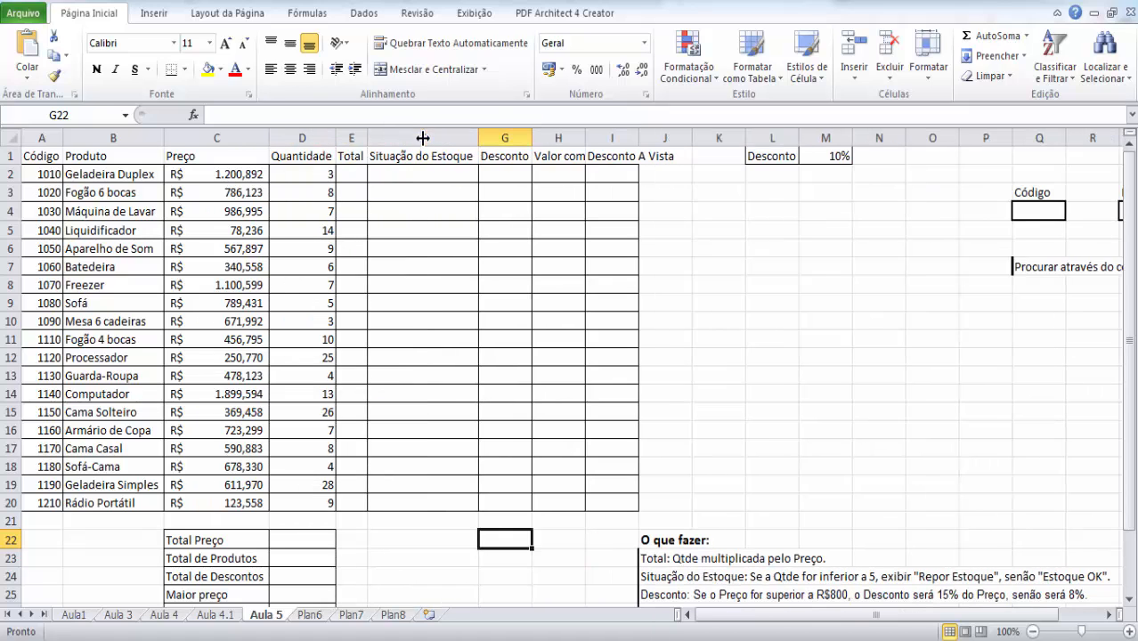
pyautogui.doubleClick(532, 139)
pyautogui.doubleClick(585, 136)
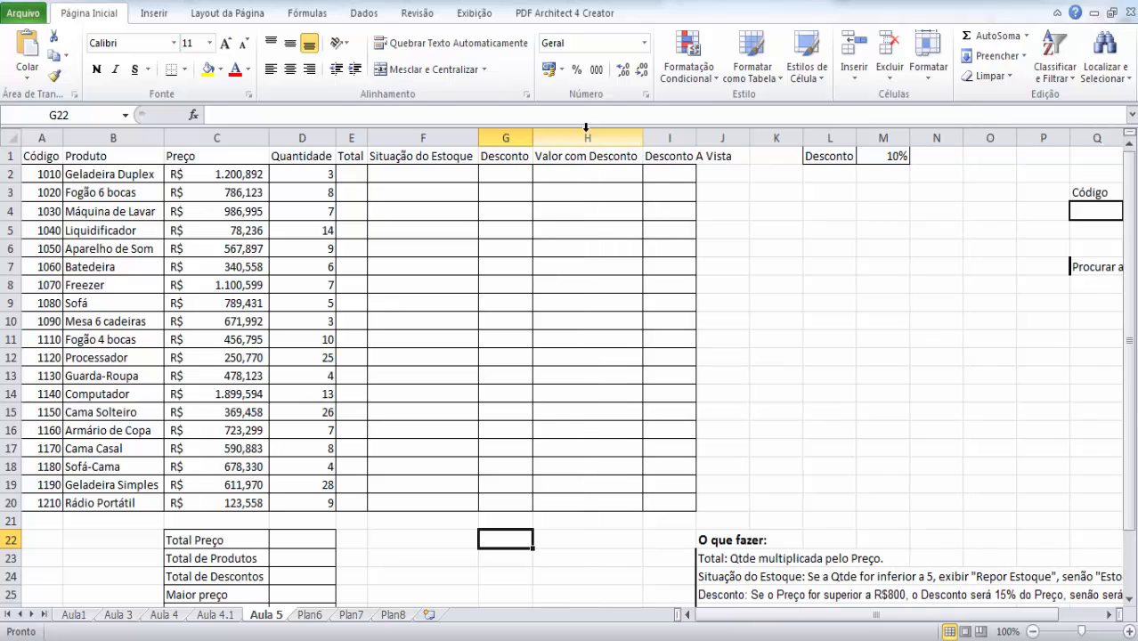
pyautogui.doubleClick(695, 138)
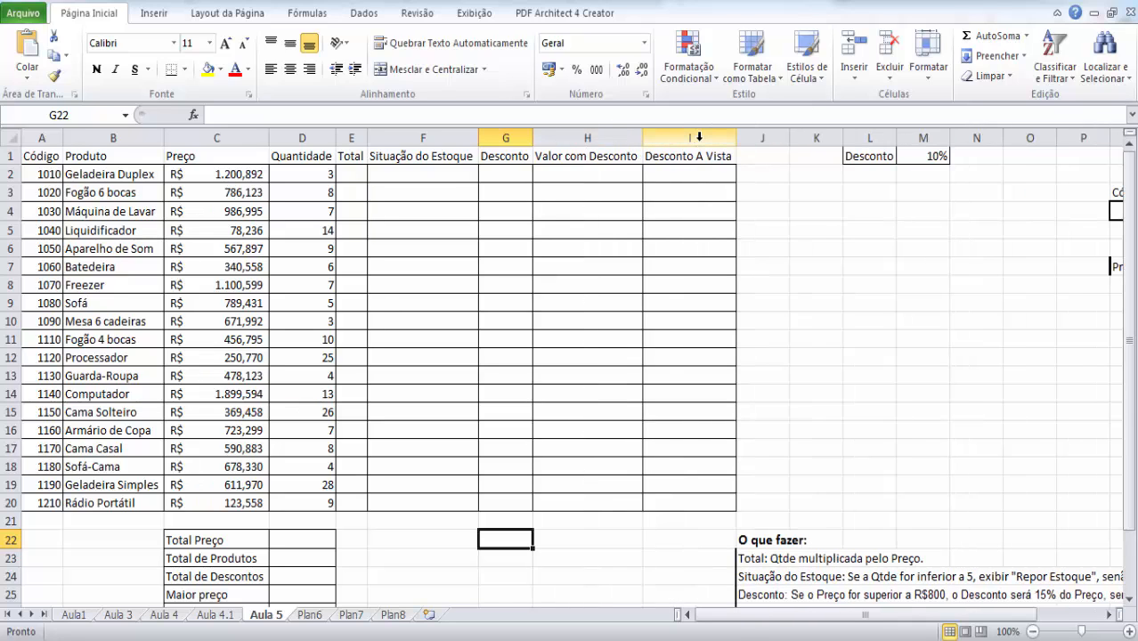
pyautogui.click(774, 260)
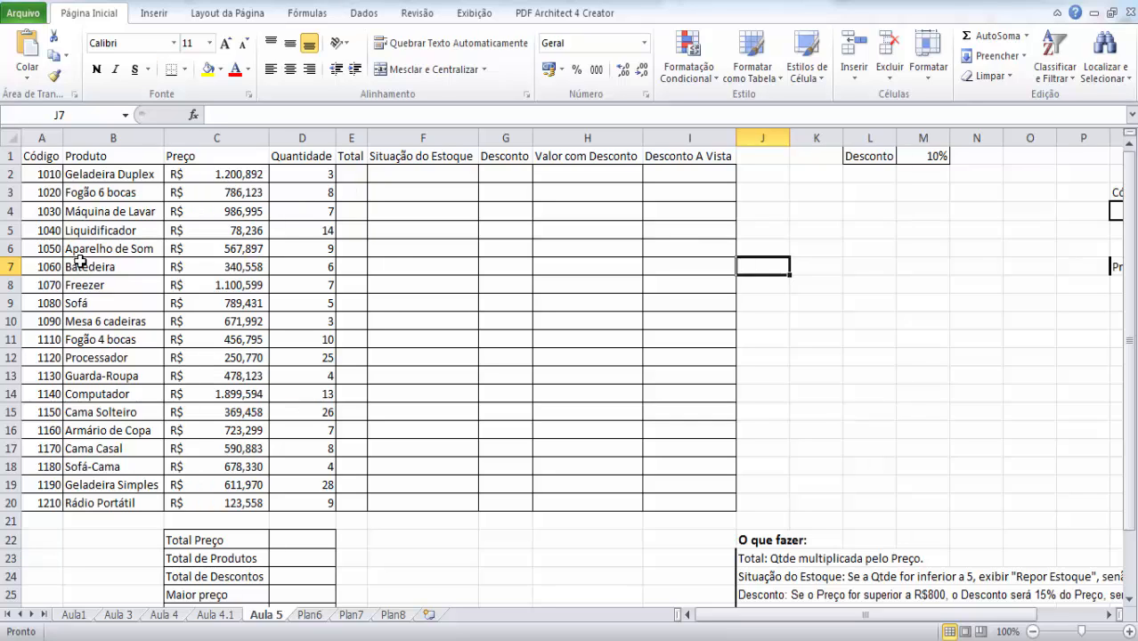
# - Look over the product table's column headers, its Preço and Quantidade entries, and the empty Total and Situação do Estoque columns
pyautogui.click(93, 158)
pyautogui.press('Right')
pyautogui.press('Right')
pyautogui.press('Right')
pyautogui.press('Right')
pyautogui.press('Right')
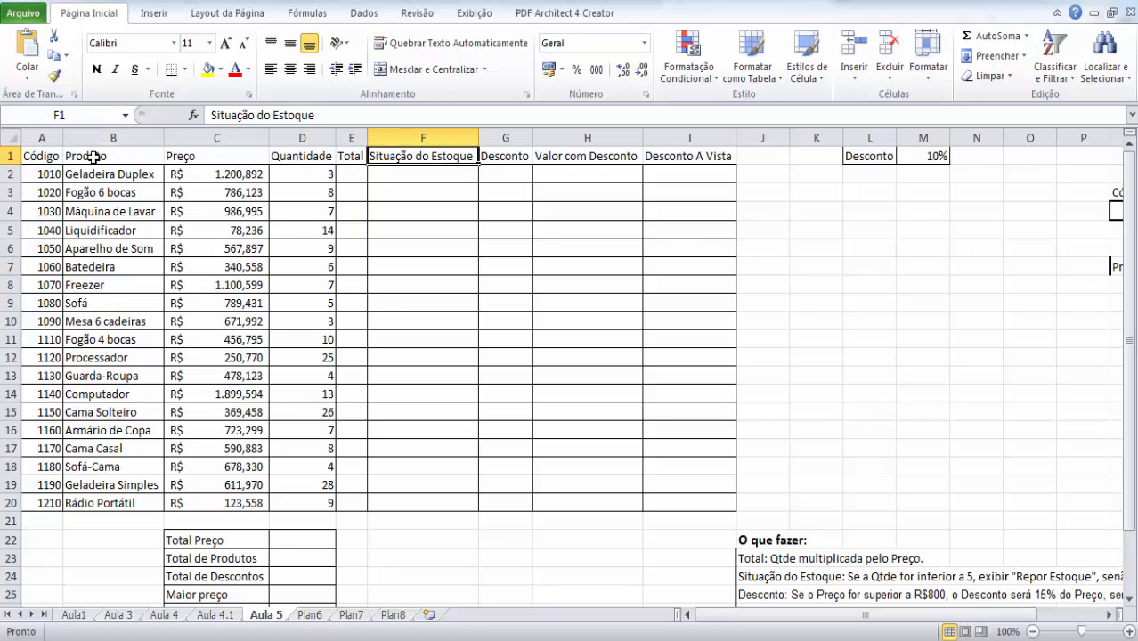
pyautogui.press('Right')
pyautogui.press('Right')
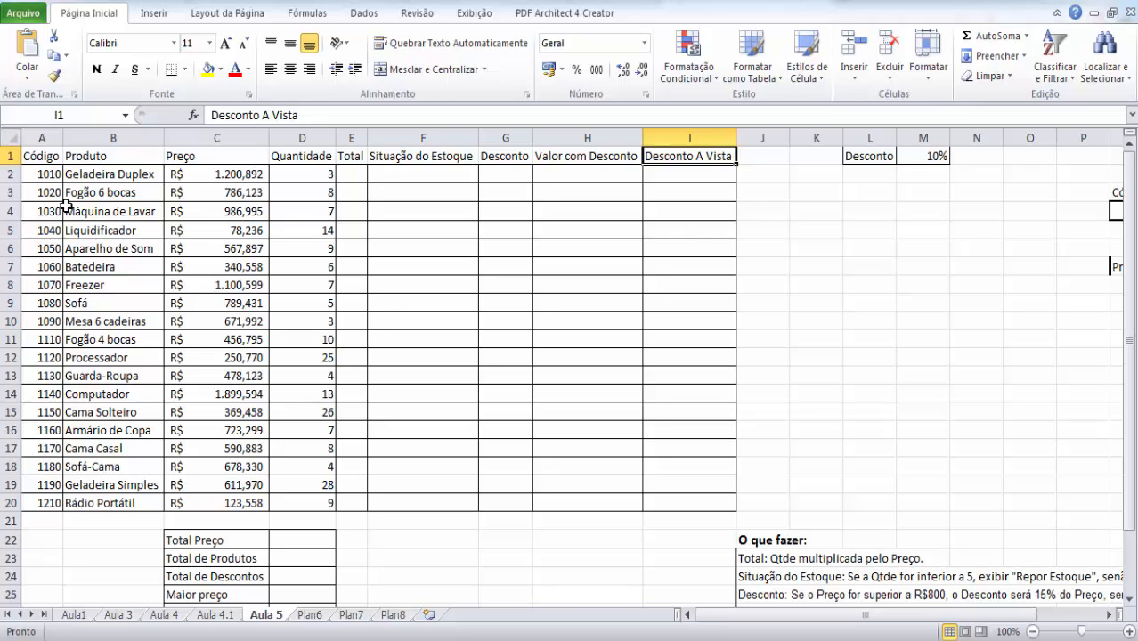
pyautogui.click(236, 181)
pyautogui.press('Down')
pyautogui.press('Down')
pyautogui.press('Down')
pyautogui.press('Down')
pyautogui.press('Down')
pyautogui.press('Right')
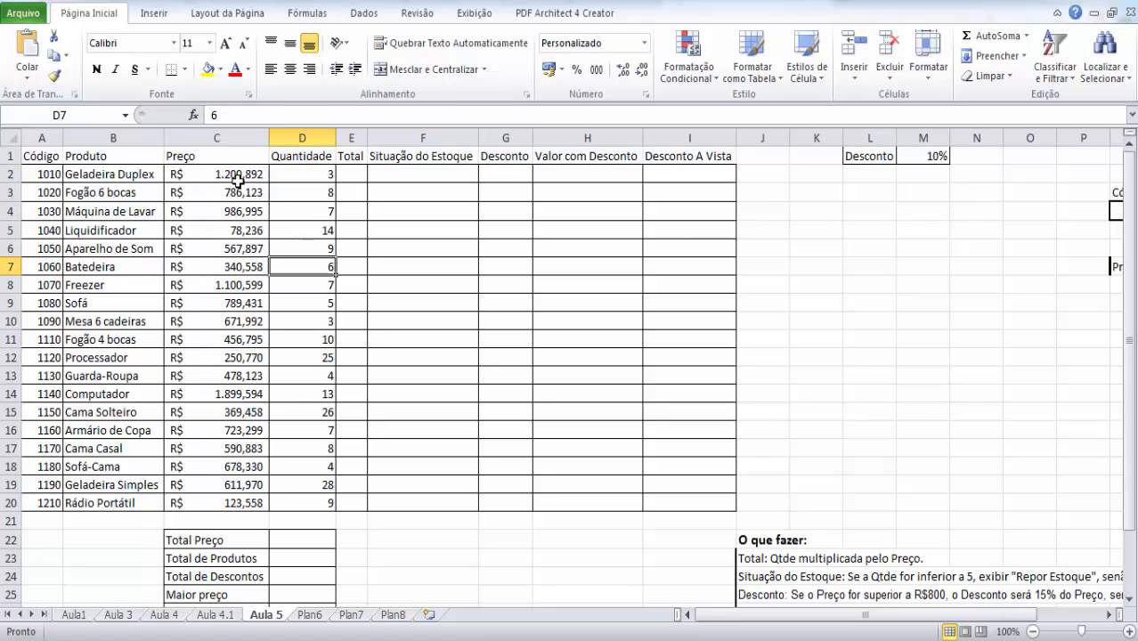
pyautogui.press('Up')
pyautogui.press('Up')
pyautogui.press('Up')
pyautogui.press('Up')
pyautogui.press('Up')
pyautogui.press('Up')
pyautogui.press('Down')
pyautogui.press('Down')
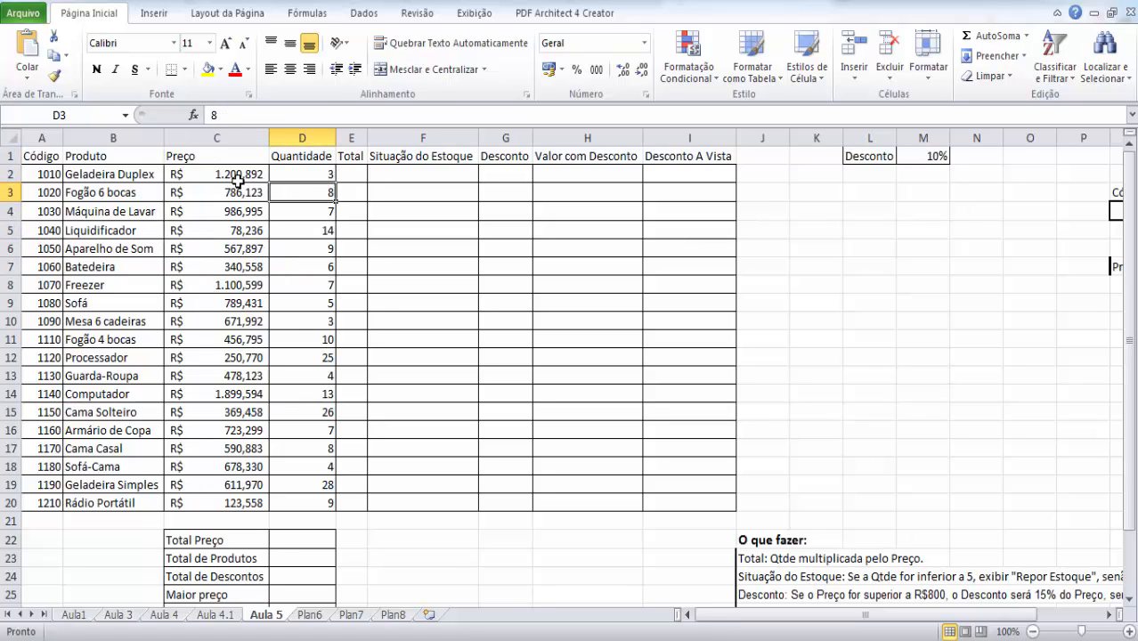
pyautogui.press('Right')
pyautogui.press('Right')
pyautogui.press('Left')
pyautogui.press('Up')
pyautogui.press('Up')
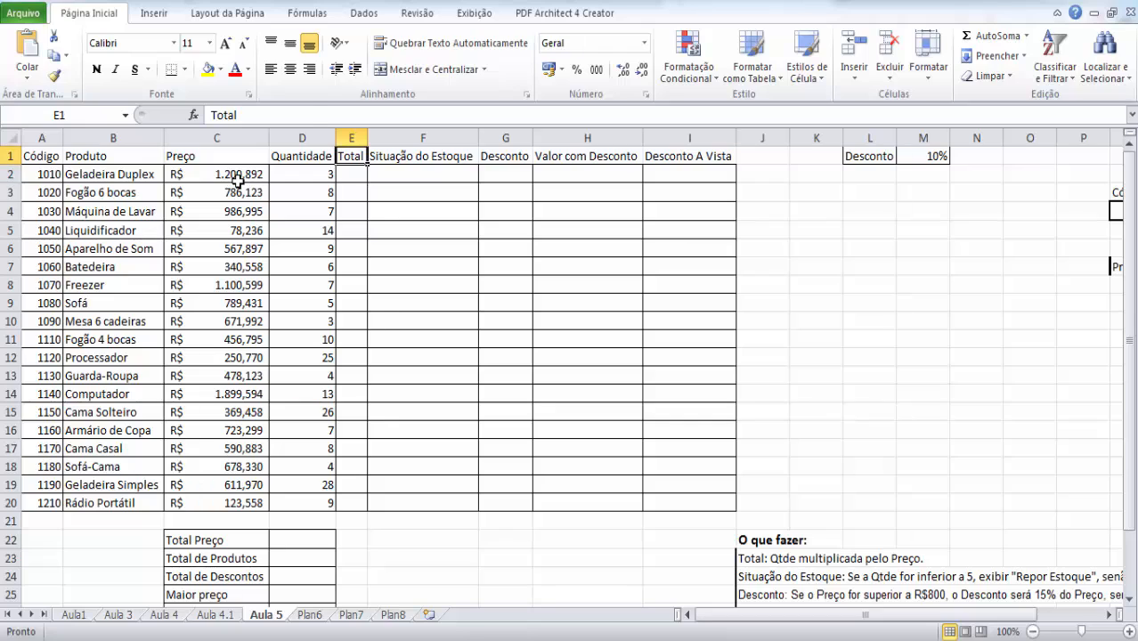
pyautogui.press('Right')
pyautogui.press('Down')
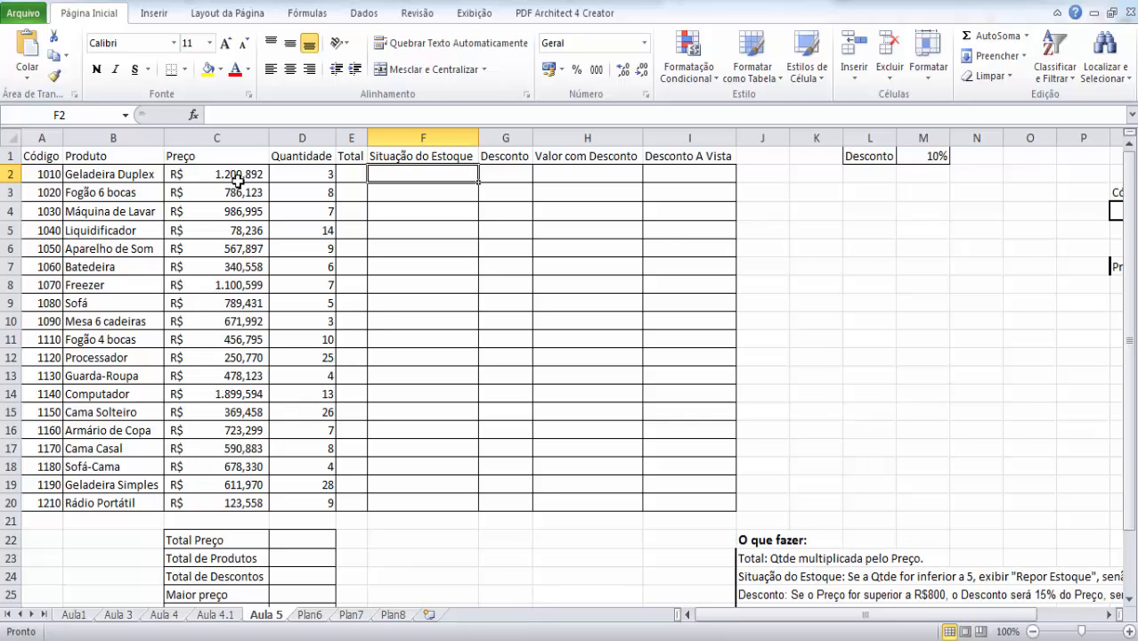
pyautogui.press('Left')
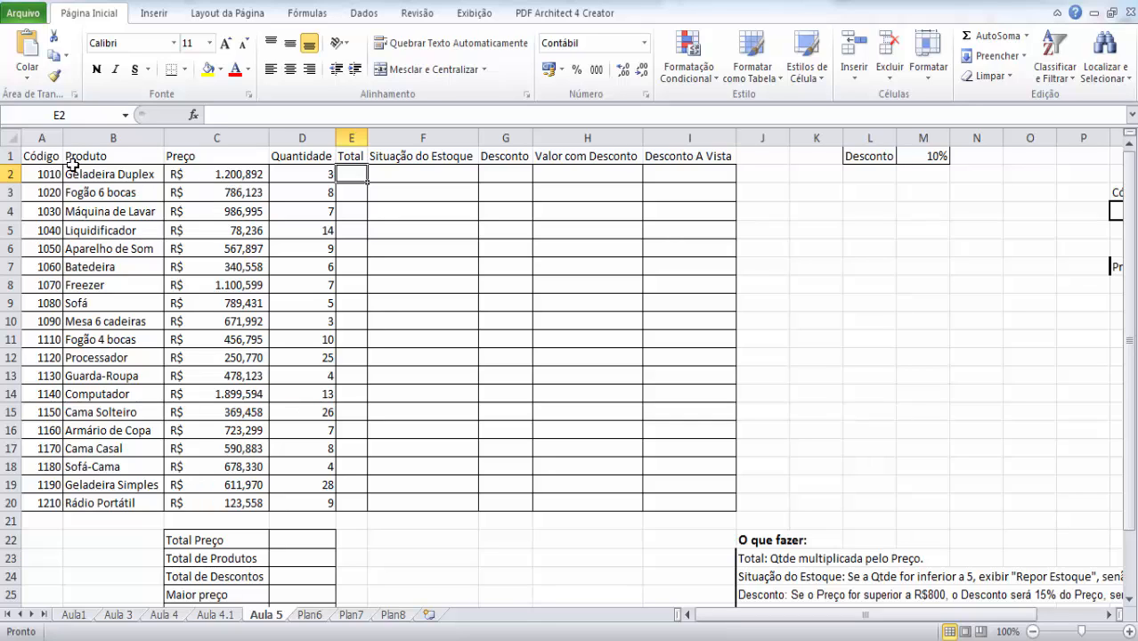
# - Select the whole product table, cells A1:I20, and return to cell A1
pyautogui.moveTo(44, 158); pyautogui.dragTo(721, 508)
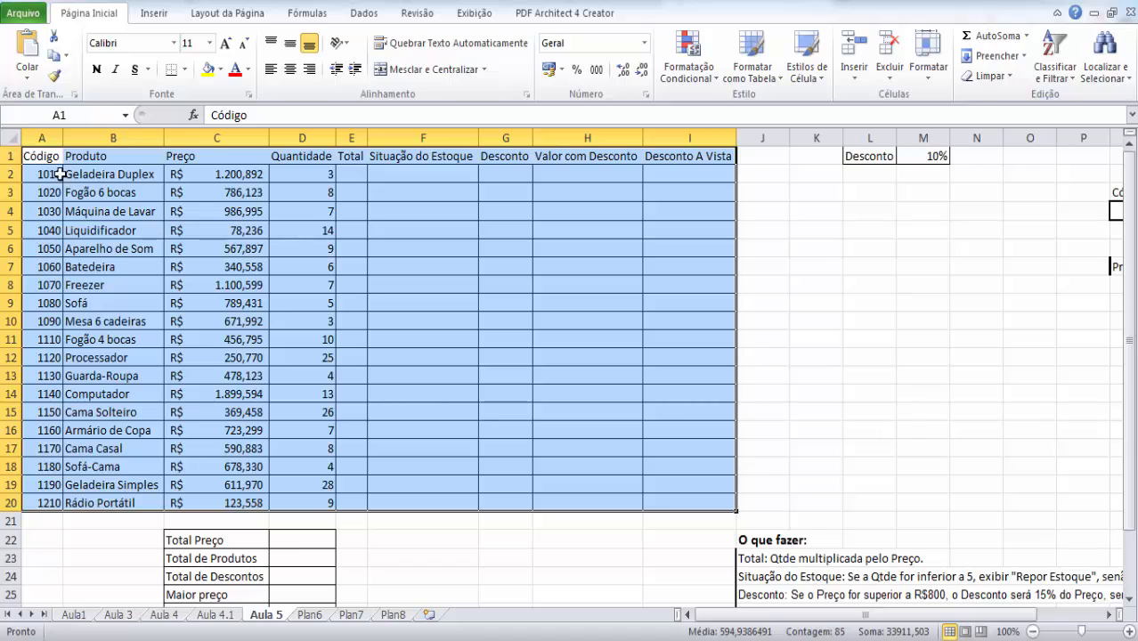
pyautogui.click(39, 154)
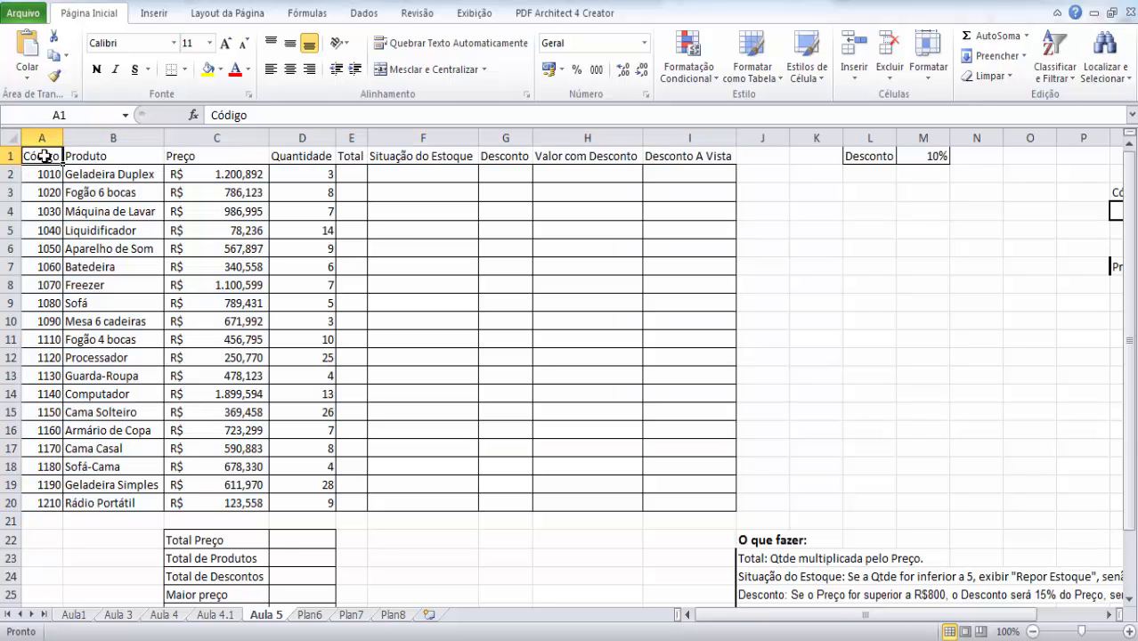
pyautogui.moveTo(52, 158); pyautogui.dragTo(713, 488)
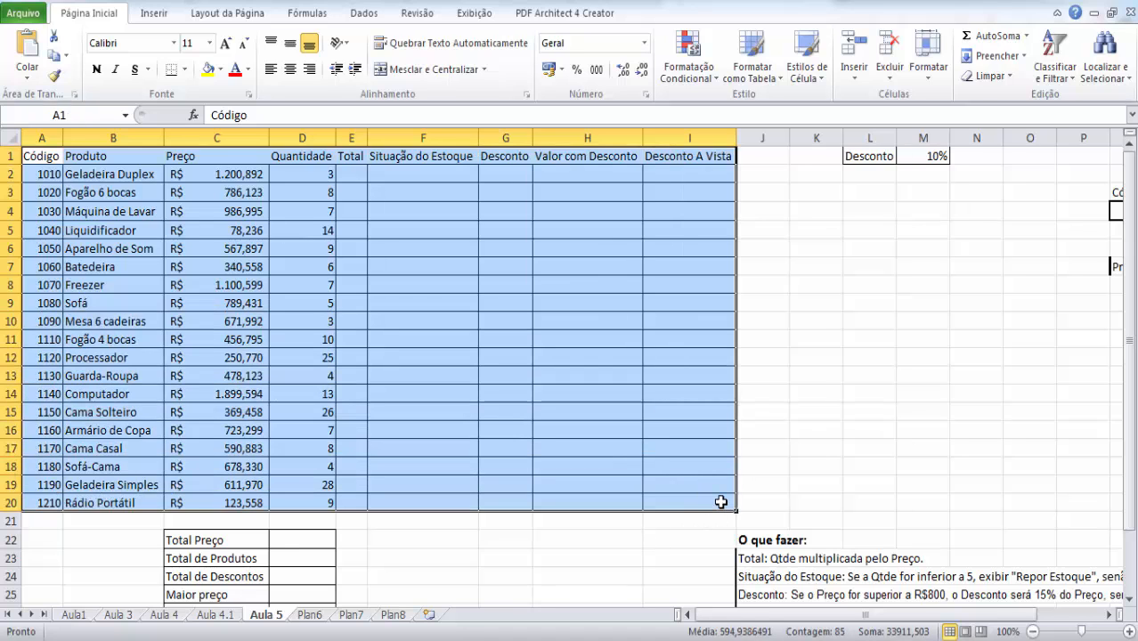
pyautogui.click(721, 502)
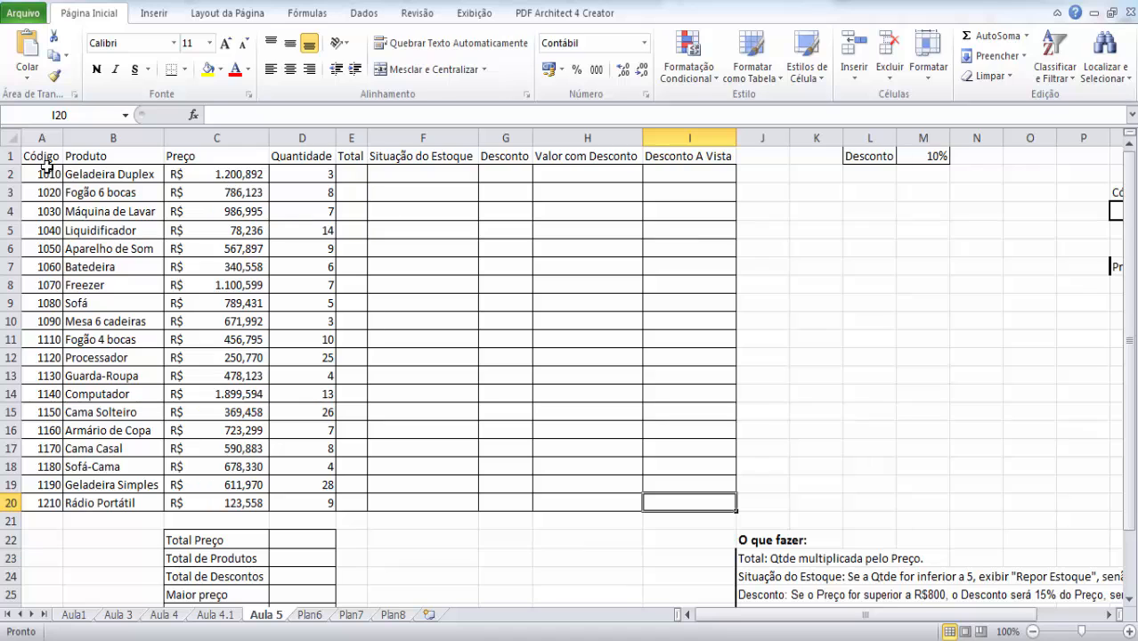
pyautogui.moveTo(42, 156); pyautogui.dragTo(677, 500)
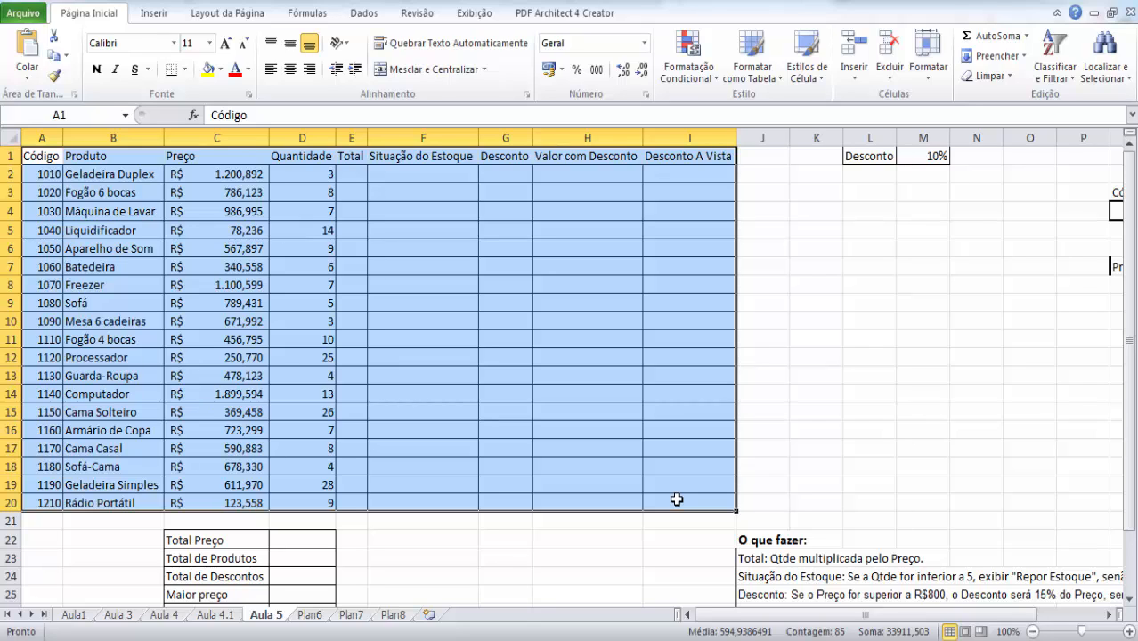
pyautogui.click(45, 151)
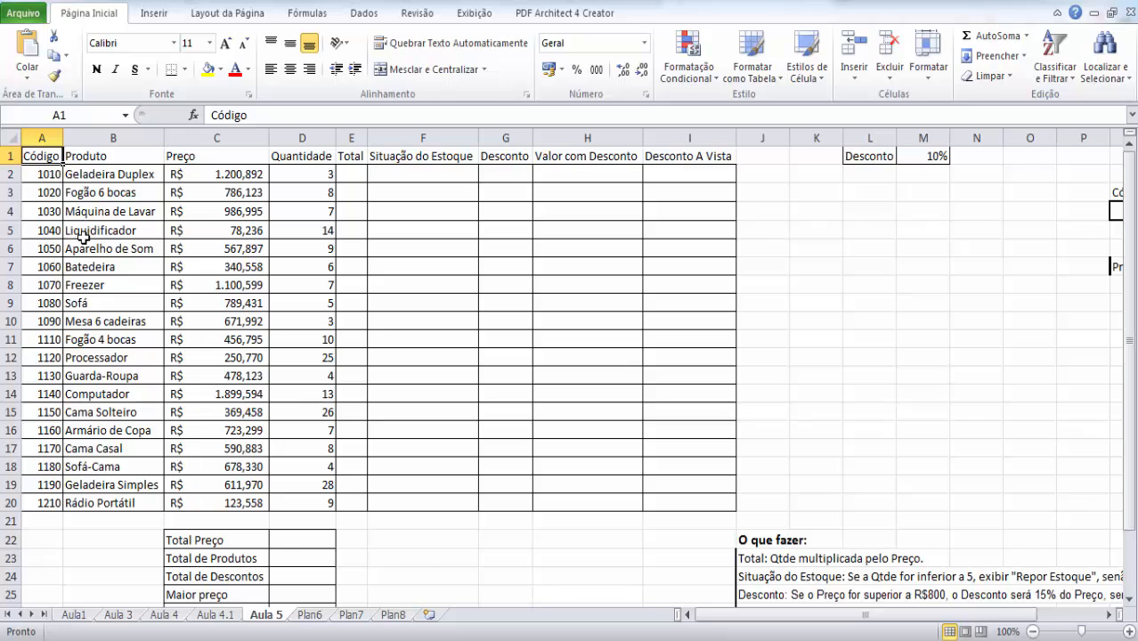
pyautogui.press('Right')
pyautogui.press('Right')
pyautogui.press('Right')
pyautogui.press('Down')
pyautogui.press('Down')
pyautogui.press('Down')
pyautogui.press('Down')
pyautogui.press('Left')
pyautogui.press('Left')
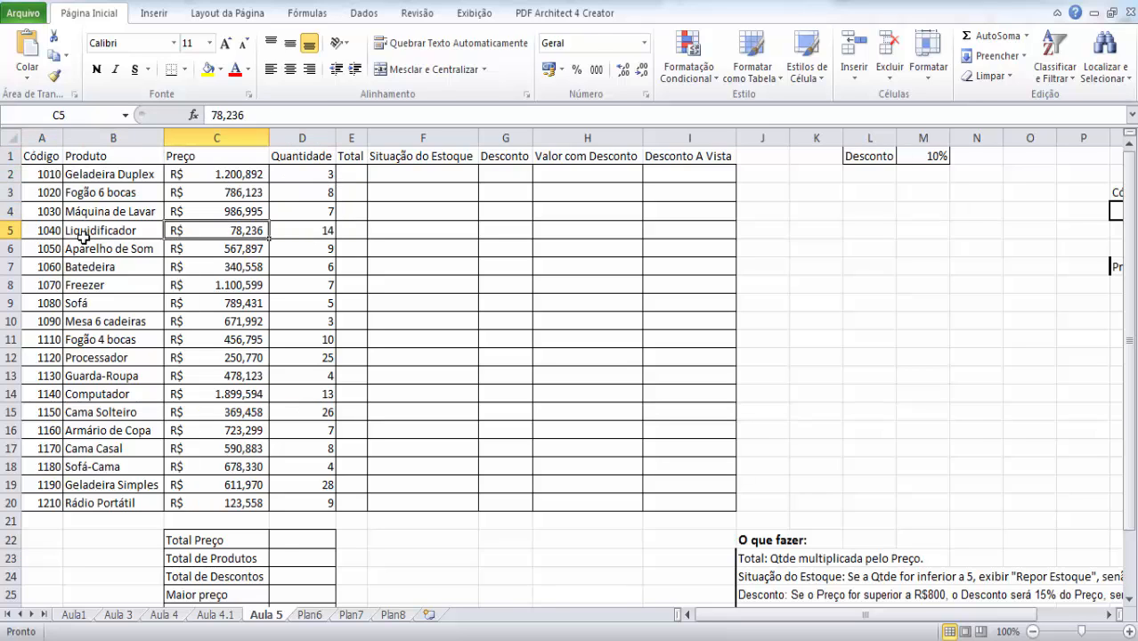
pyautogui.press('Down')
pyautogui.press('Down')
pyautogui.press('Down')
pyautogui.press('Right')
pyautogui.press('Right')
pyautogui.press('Right')
pyautogui.press('Right')
pyautogui.press('Right')
pyautogui.press('Right')
pyautogui.press('Right')
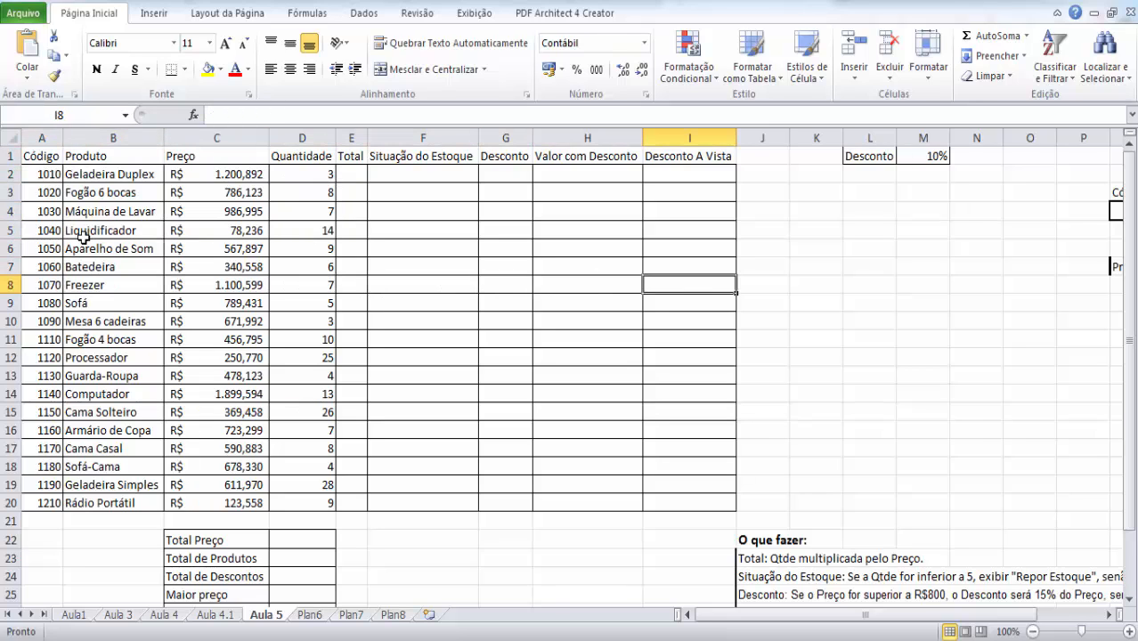
pyautogui.press('Left')
pyautogui.press('Left')
pyautogui.press('Left')
pyautogui.press('Down')
pyautogui.press('Down')
pyautogui.press('Down')
pyautogui.press('Left')
pyautogui.press('Left')
pyautogui.press('Left')
pyautogui.press('Left')
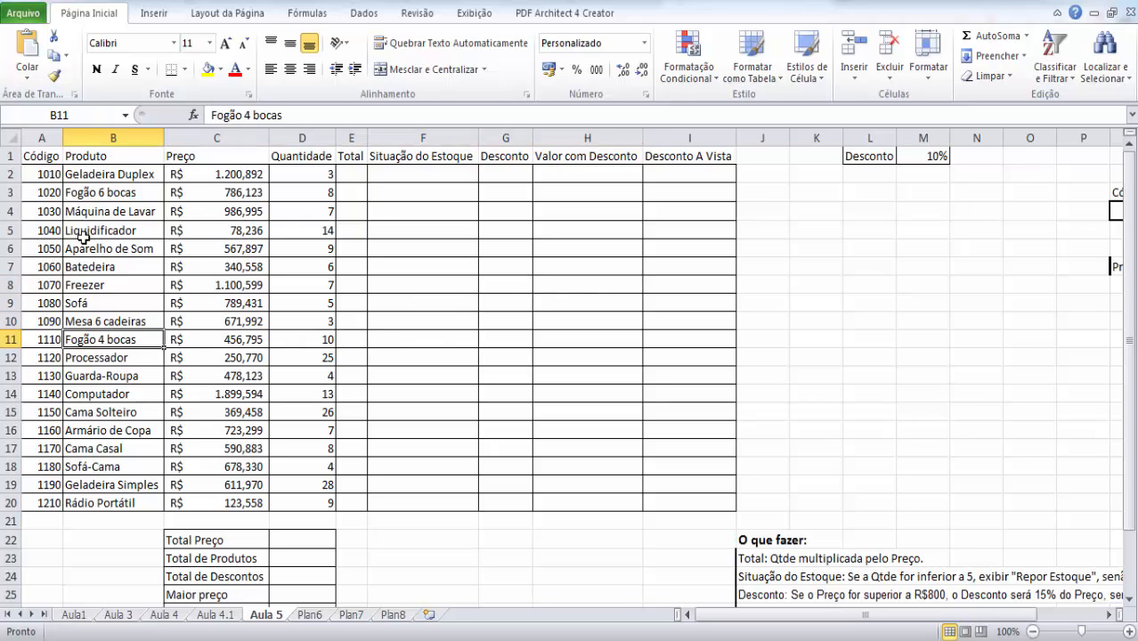
pyautogui.press('Left')
pyautogui.press('Up')
pyautogui.press('Up')
pyautogui.press('Up')
pyautogui.press('Up')
pyautogui.press('Up')
pyautogui.press('Up')
pyautogui.press('Up')
pyautogui.press('Up')
pyautogui.press('Up')
pyautogui.press('Up')
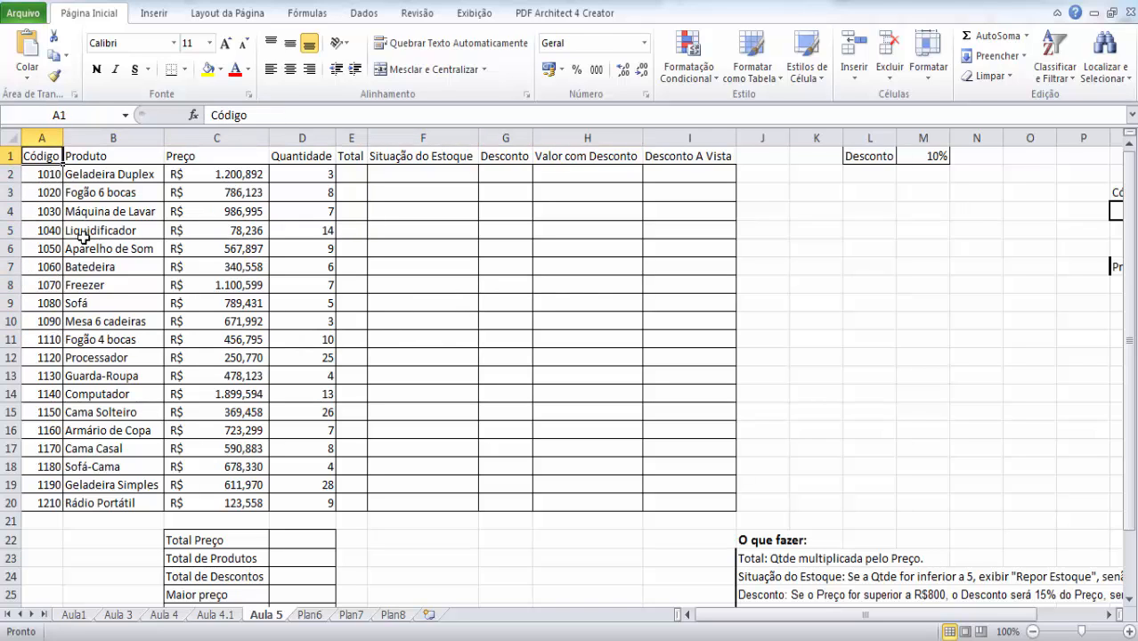
# - Extend the selection across the header row from A1 to I1, and return to cell A1
pyautogui.hotkey('shift', 'Right')
pyautogui.hotkey('shift', 'Right')
pyautogui.hotkey('shift', 'Right')
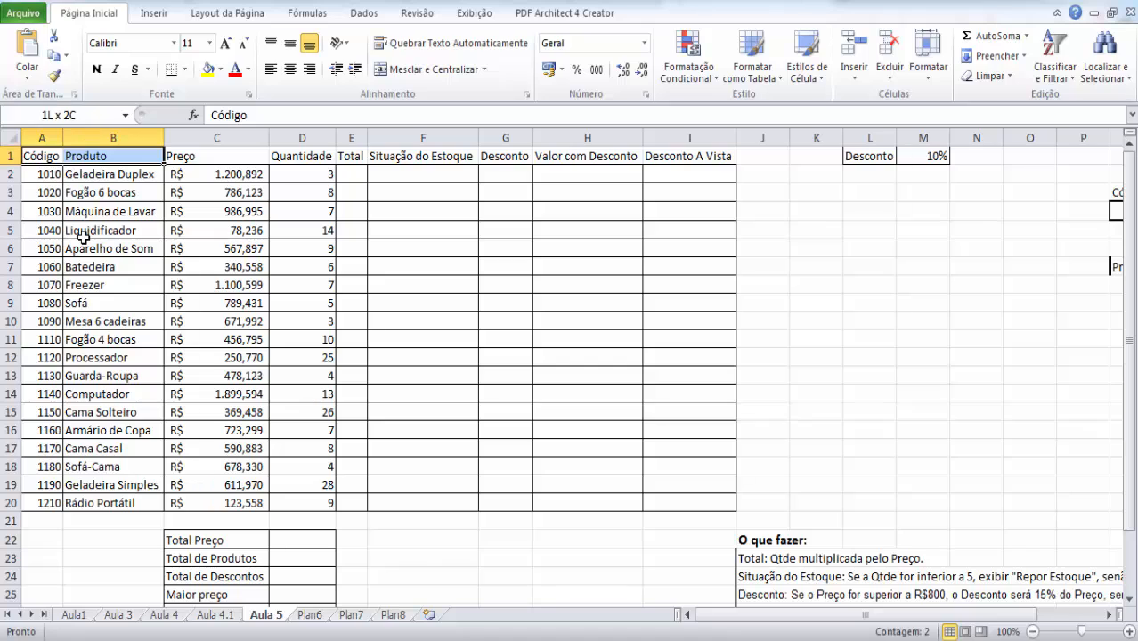
pyautogui.hotkey('shift', 'Right')
pyautogui.hotkey('shift', 'Right')
pyautogui.hotkey('shift', 'Right')
pyautogui.hotkey('shift', 'Right')
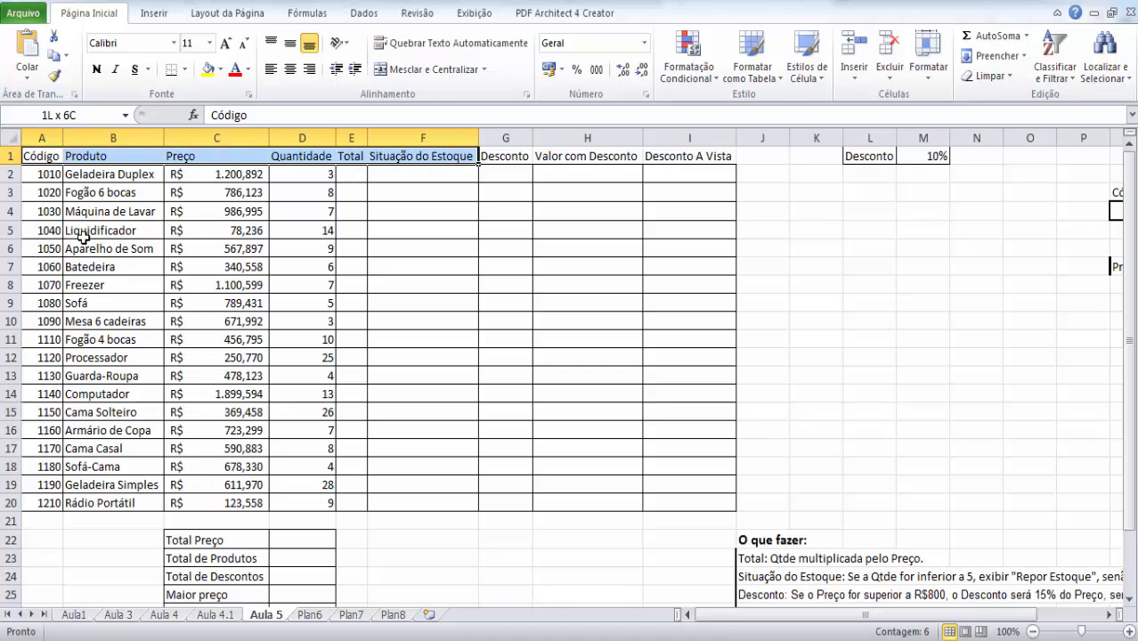
pyautogui.hotkey('shift', 'Right')
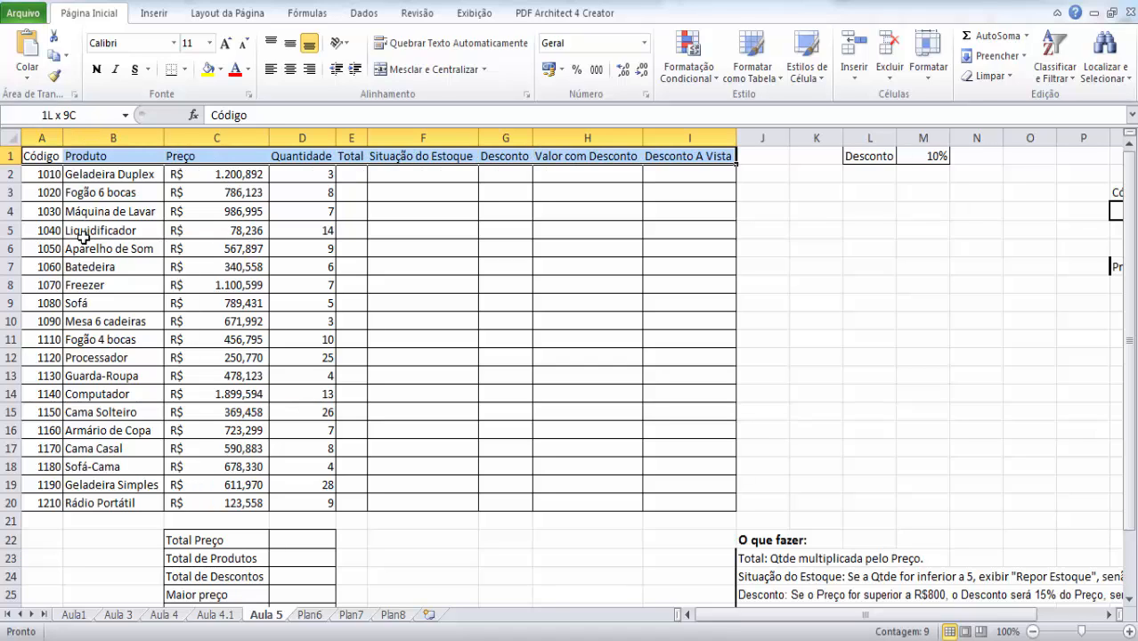
pyautogui.hotkey('ctrl', 'Home')
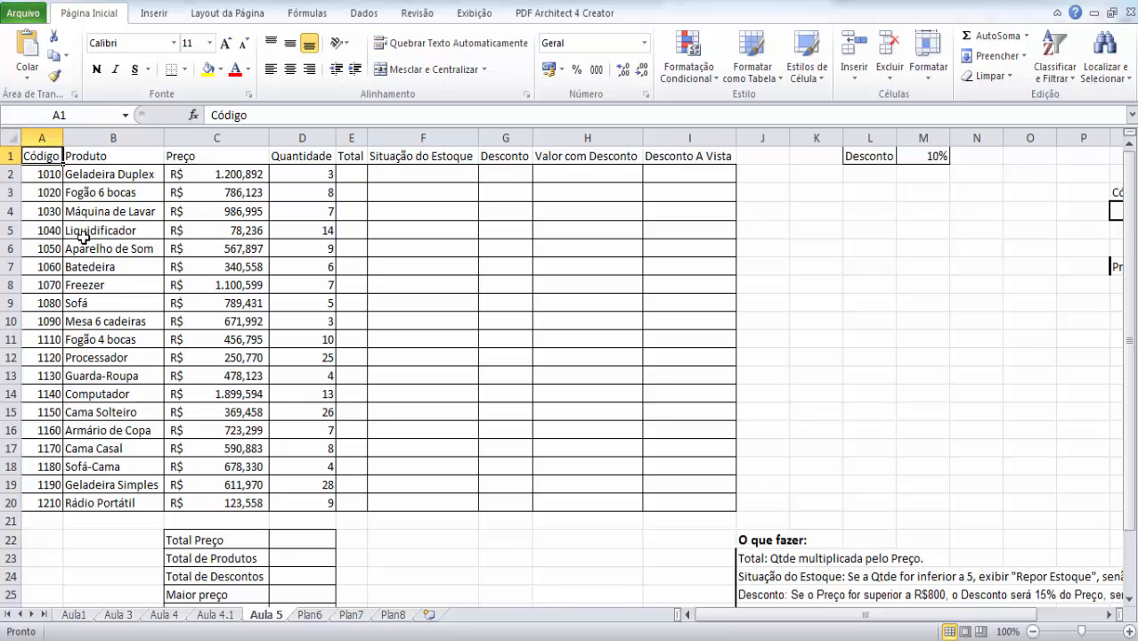
# - Extend the selection from A1 across the header row cell by cell, shrinking and regrowing it until it covers A1:I1
pyautogui.hotkey('shift', 'Right')
pyautogui.hotkey('shift', 'Right')
pyautogui.hotkey('shift', 'Right')
pyautogui.hotkey('shift', 'Right')
pyautogui.hotkey('shift', 'Right')
pyautogui.hotkey('shift', 'Right')
pyautogui.hotkey('shift', 'Right')
pyautogui.hotkey('shift', 'Right')
pyautogui.hotkey('shift', 'Left')
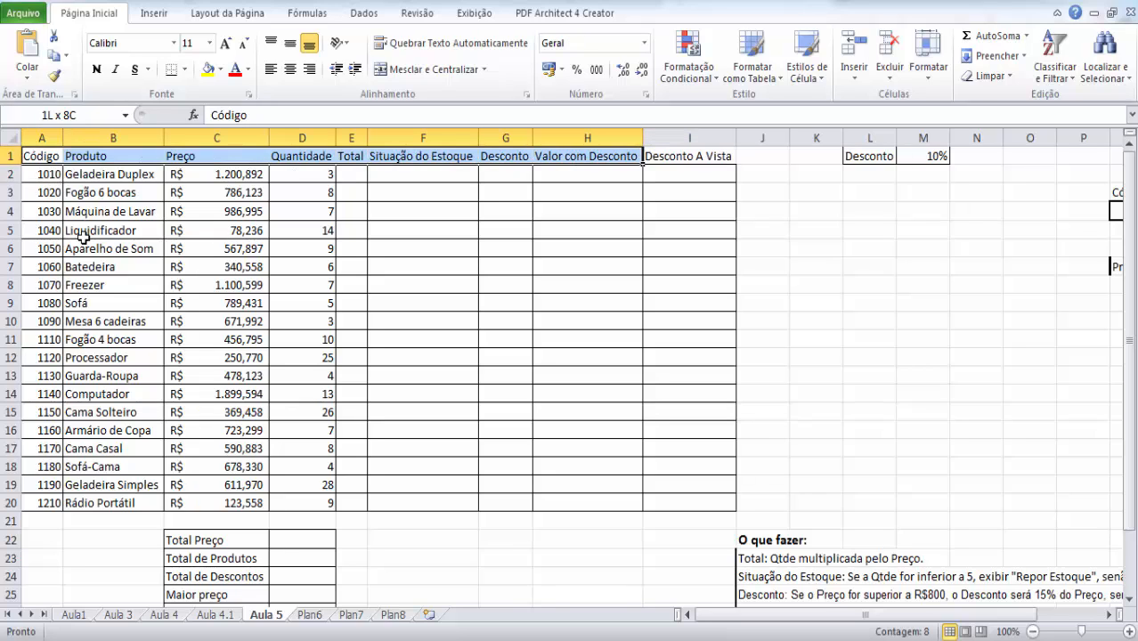
pyautogui.hotkey('shift', 'Left')
pyautogui.hotkey('shift', 'Left')
pyautogui.hotkey('shift', 'Left')
pyautogui.hotkey('shift', 'Left')
pyautogui.hotkey('shift', 'Left')
pyautogui.hotkey('shift', 'Left')
pyautogui.hotkey('shift', 'Left')
pyautogui.hotkey('shift', 'Right')
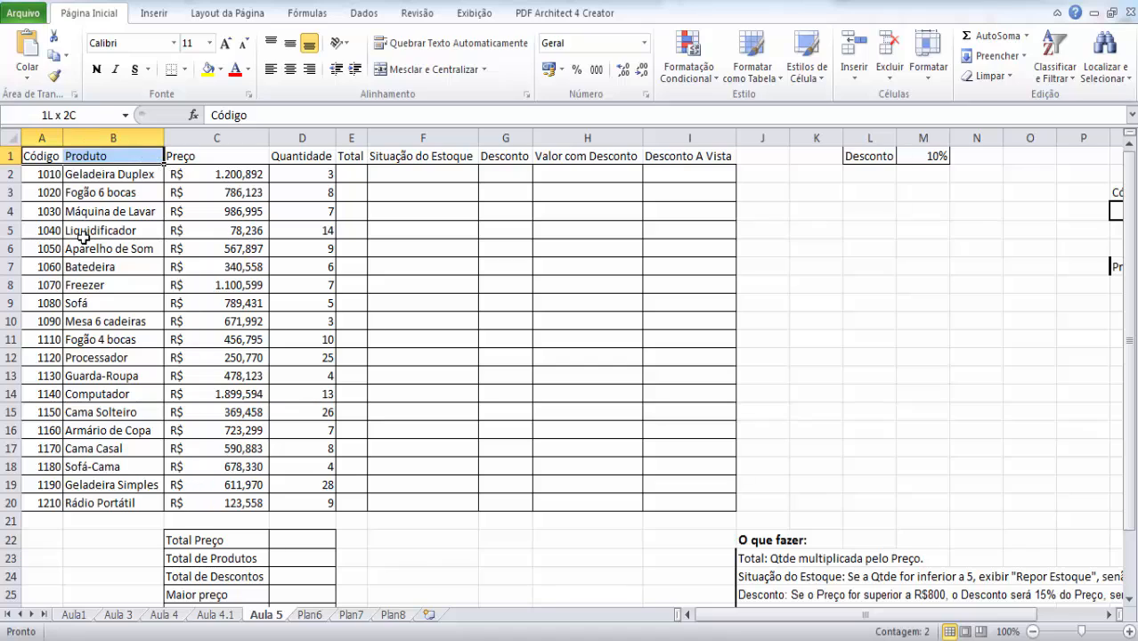
pyautogui.hotkey('shift', 'Left')
pyautogui.hotkey('shift', 'Right')
pyautogui.hotkey('shift', 'Right')
pyautogui.hotkey('shift', 'Right')
pyautogui.hotkey('shift', 'Right')
pyautogui.hotkey('shift', 'Right')
pyautogui.hotkey('shift', 'Right')
pyautogui.hotkey('shift', 'Right')
pyautogui.hotkey('shift', 'Right')
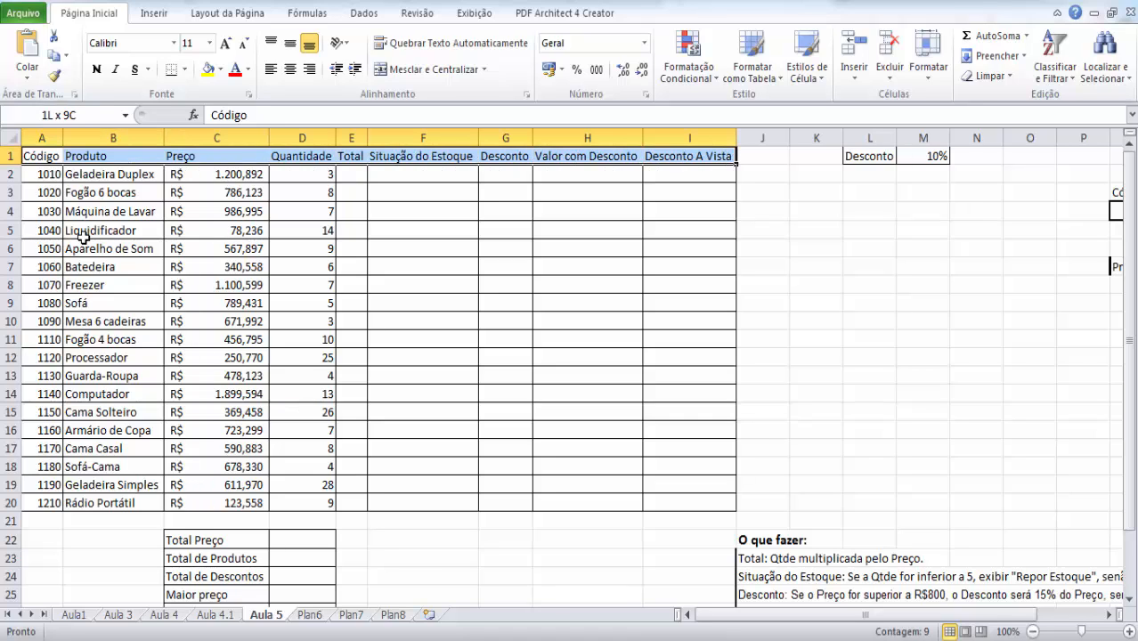
# - Extend the header row selection down row by row to row 20, covering A1:I20, and return to cell A1
pyautogui.hotkey('shift', 'Down')
pyautogui.hotkey('shift', 'Down')
pyautogui.hotkey('shift', 'Down')
pyautogui.hotkey('shift', 'Down')
pyautogui.hotkey('shift', 'Down')
pyautogui.hotkey('shift', 'Down')
pyautogui.hotkey('shift', 'Down')
pyautogui.hotkey('shift', 'Down')
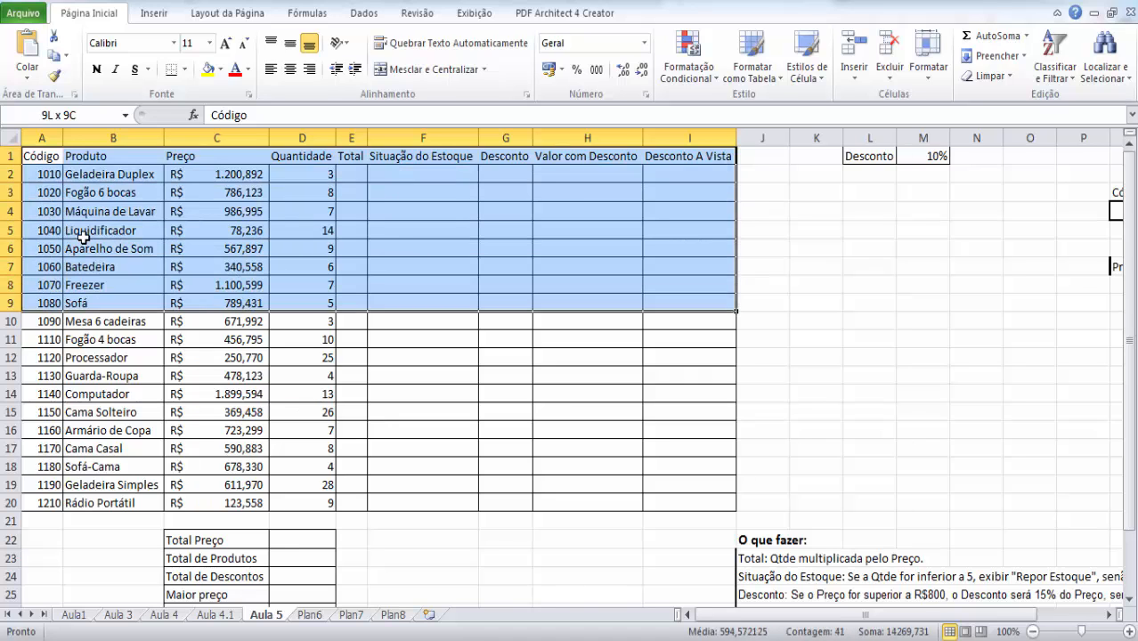
pyautogui.hotkey('shift', 'Down')
pyautogui.hotkey('shift', 'Down')
pyautogui.hotkey('shift', 'Down')
pyautogui.hotkey('shift', 'Down')
pyautogui.hotkey('shift', 'Down')
pyautogui.hotkey('shift', 'Down')
pyautogui.hotkey('shift', 'Down')
pyautogui.hotkey('shift', 'Down')
pyautogui.hotkey('shift', 'Down')
pyautogui.hotkey('shift', 'Down')
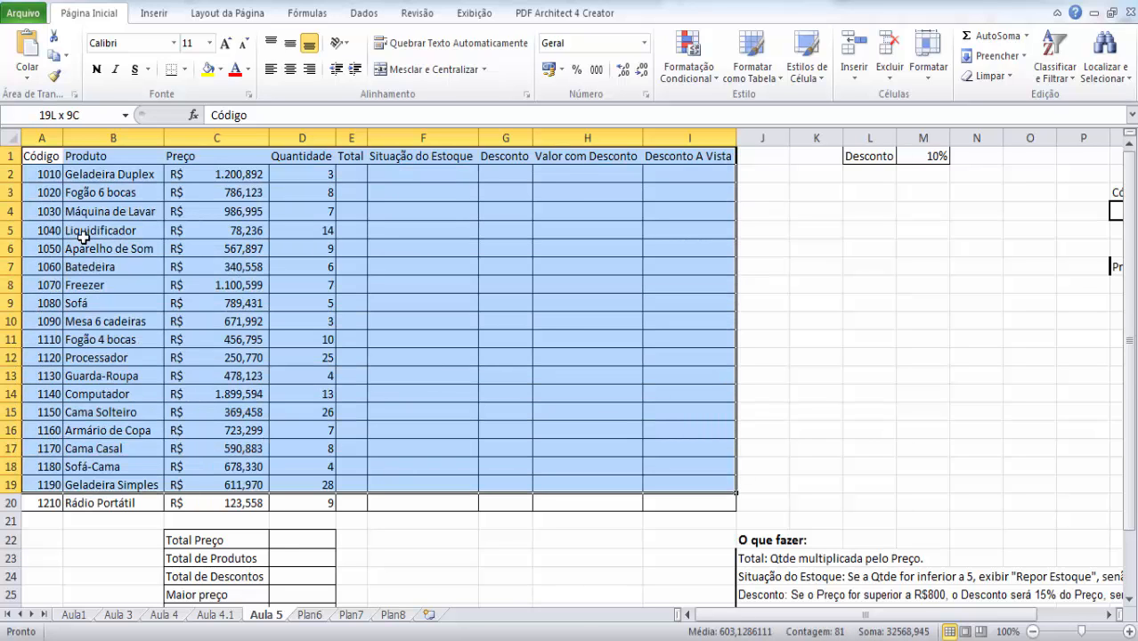
pyautogui.hotkey('shift', 'Down')
pyautogui.press('Down')
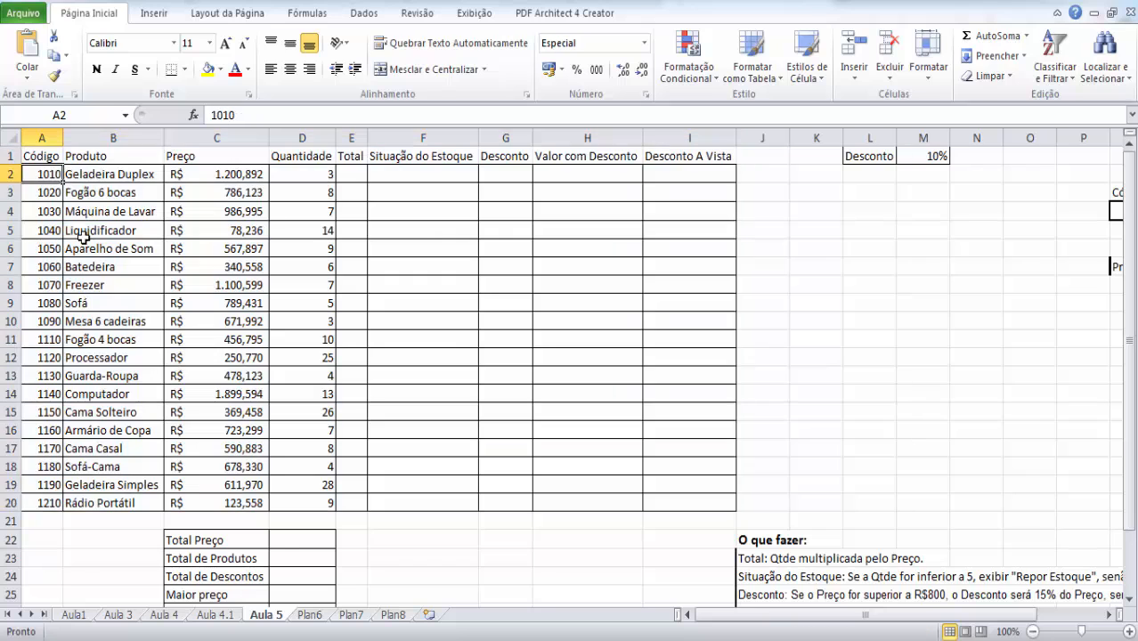
pyautogui.press('Up')
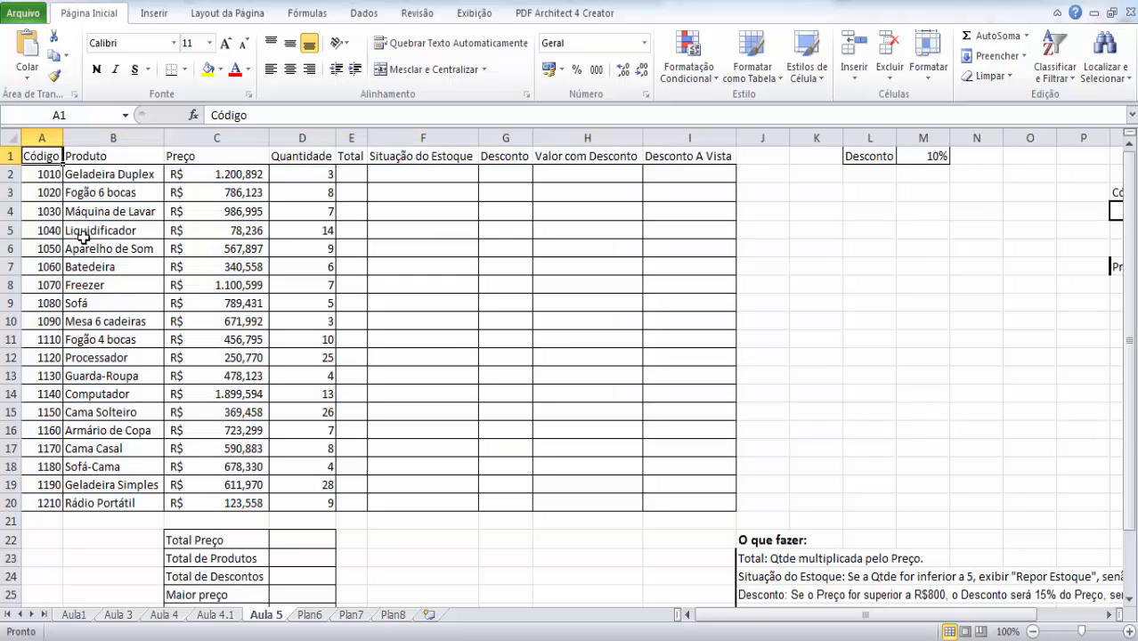
# - Jump from A1 to the last header cell, I1, and move back cell by cell to A1
pyautogui.hotkey('ctrl', 'Right')
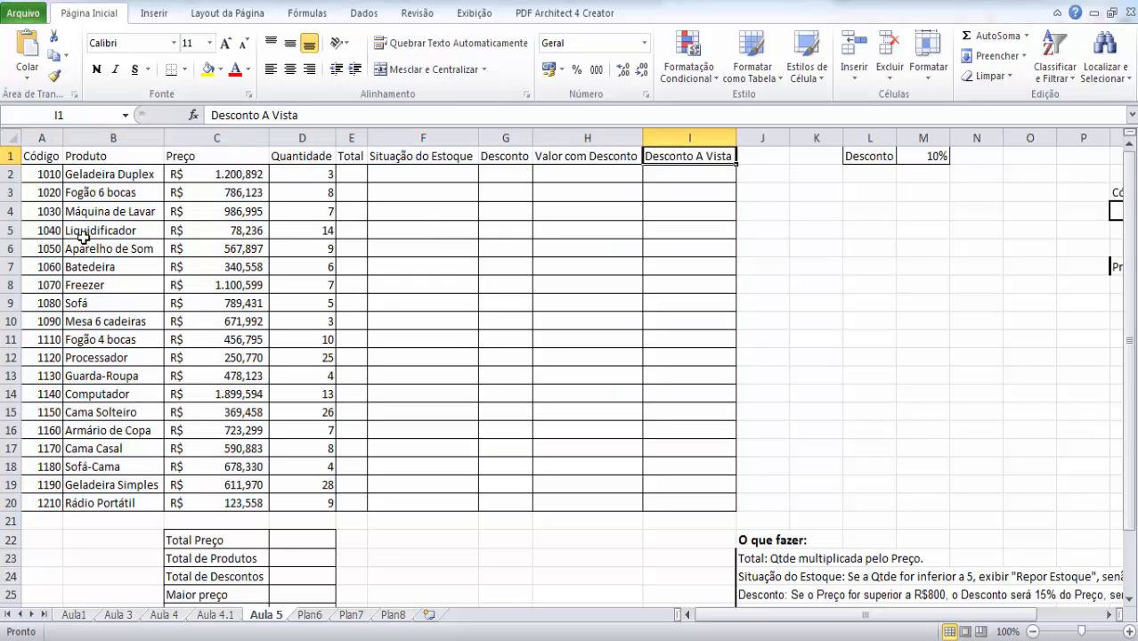
pyautogui.press('Left')
pyautogui.press('Left')
pyautogui.press('Left')
pyautogui.press('Left')
pyautogui.press('Left')
pyautogui.press('Left')
pyautogui.press('Left')
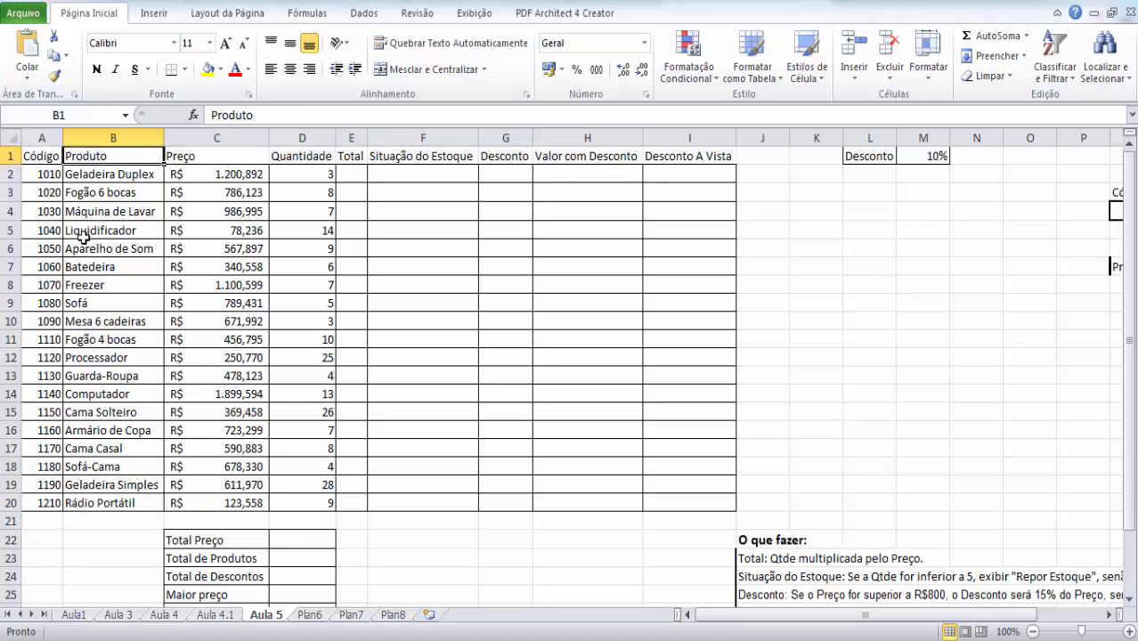
pyautogui.press('Right')
pyautogui.press('Left')
pyautogui.press('Left')
# - Expand the selection from A1 to the last header and the last product row, and return to A1
pyautogui.hotkey('shift', 'Right')
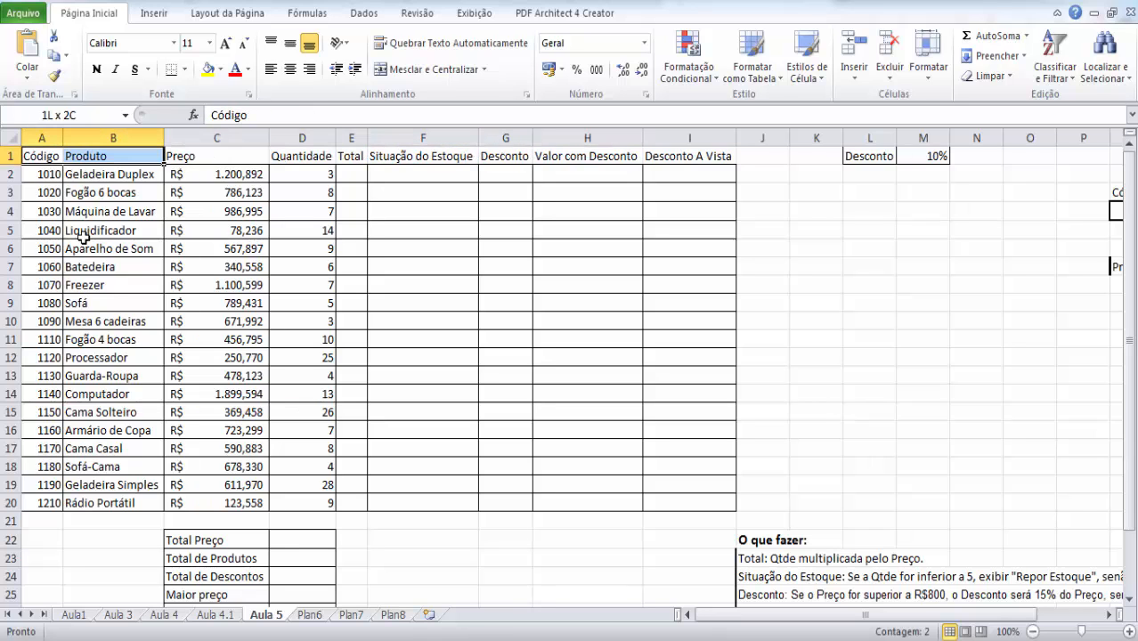
pyautogui.hotkey('ctrl', 'shift', 'Right')
pyautogui.hotkey('ctrl', 'shift', 'Down')
pyautogui.press('Up')
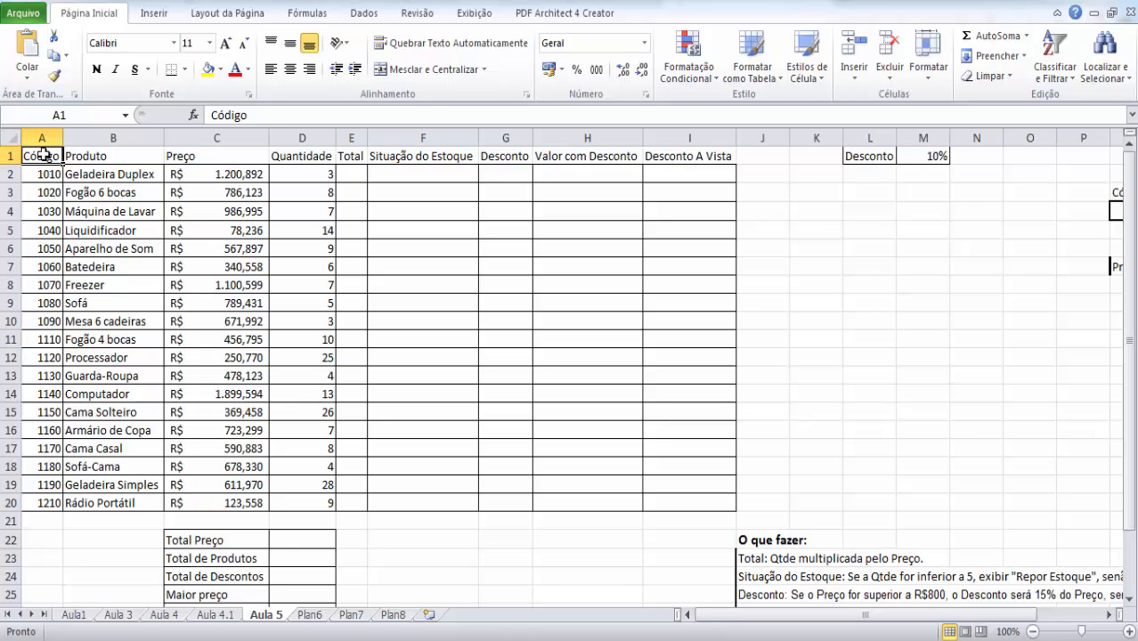
# - Select the range A1:I20 in a single sweep, deselect it and go back to cell A1
pyautogui.moveTo(43, 157); pyautogui.dragTo(673, 501)
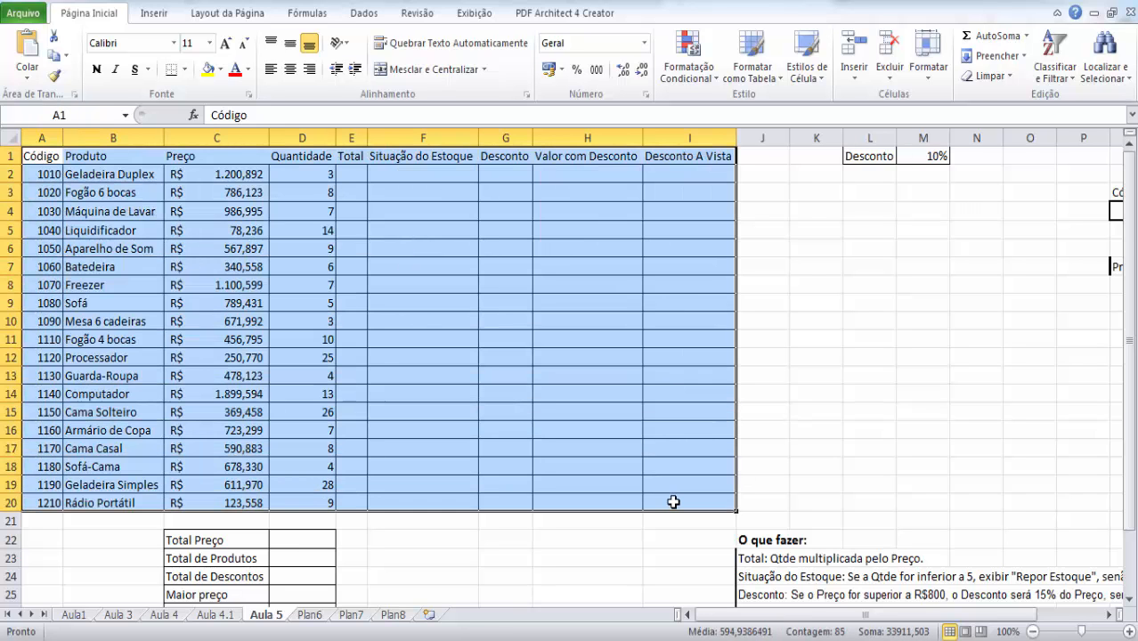
pyautogui.click(317, 340)
pyautogui.click(37, 160)
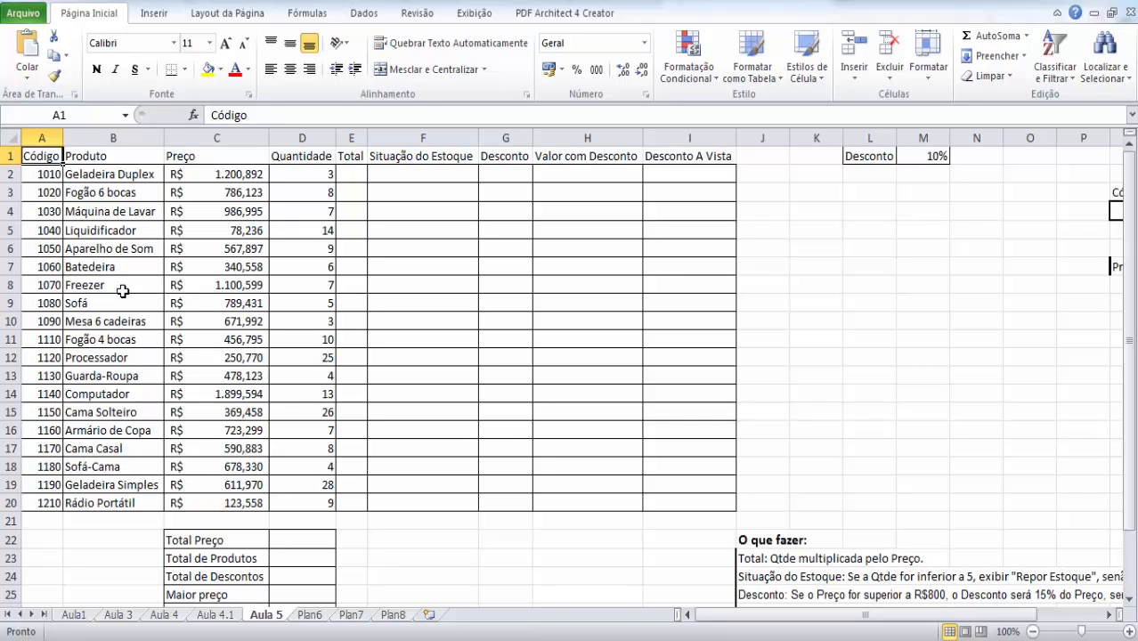
# - Select the header row from A1 to I1, expand the selection down to row 20, and return to A1
pyautogui.hotkey('ctrl', 'shift', 'Right')
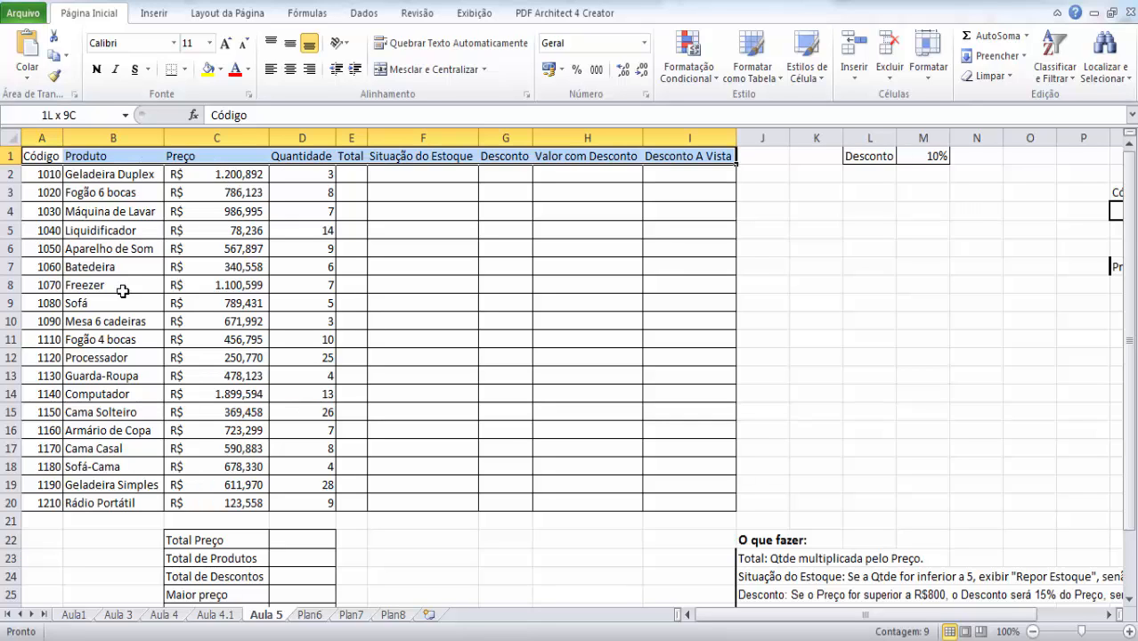
pyautogui.hotkey('ctrl', 'shift', 'Down')
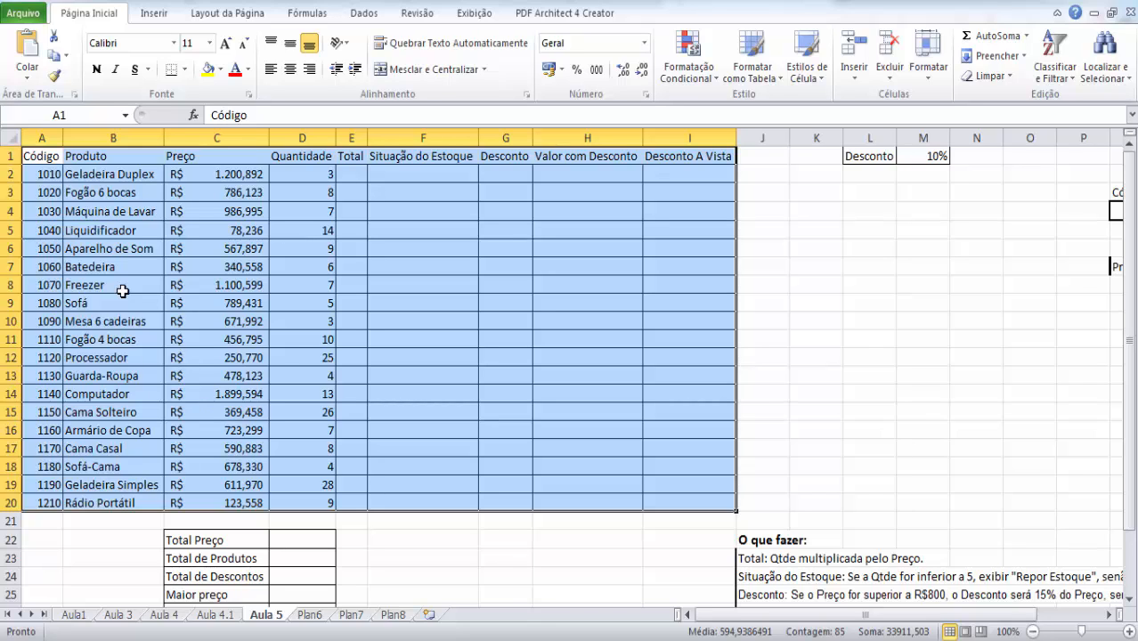
pyautogui.press('Right')
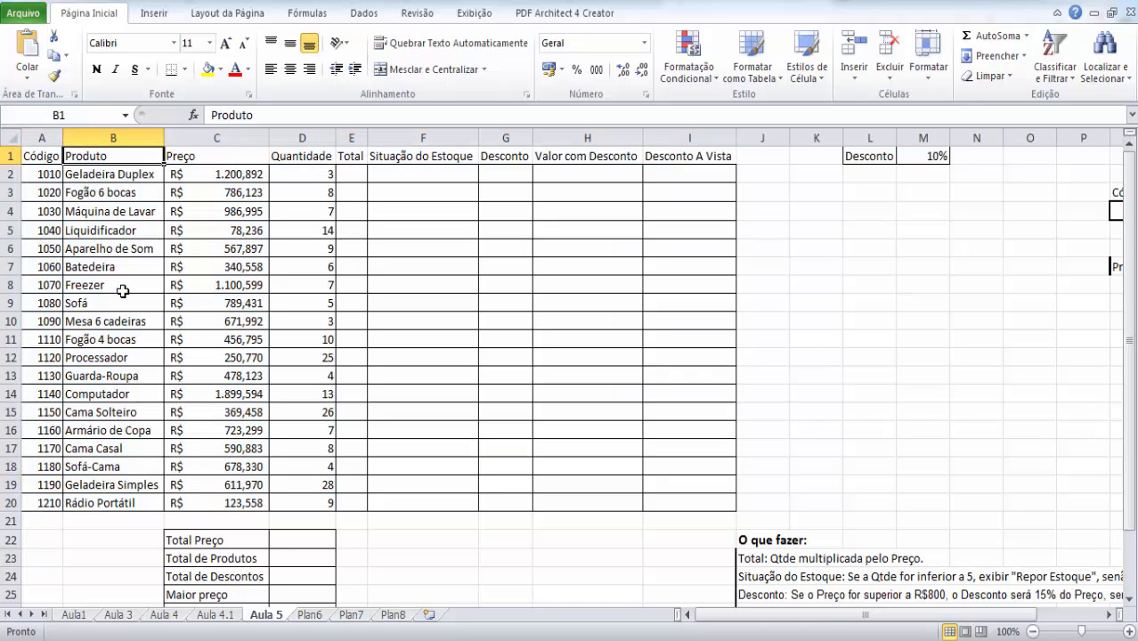
pyautogui.press('Left')
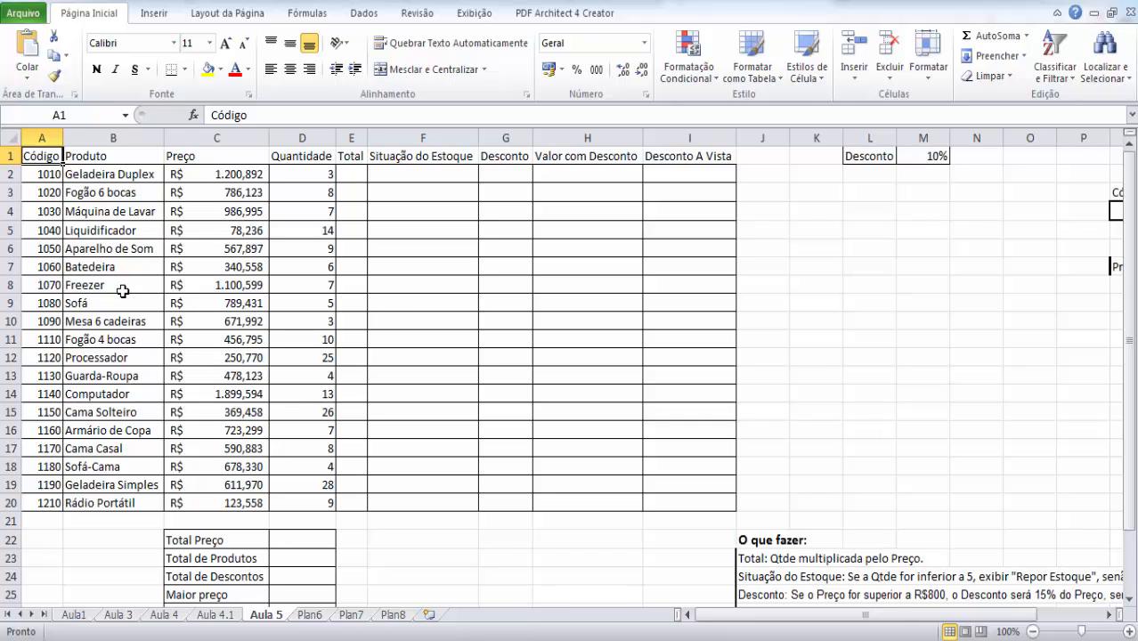
# - Select the whole product table, A1:I20, and open the custom sort settings, moving the dialog clear of the Quantidade column
pyautogui.hotkey('ctrl', 'shift', 'Right')
pyautogui.hotkey('ctrl', 'shift', 'Down')
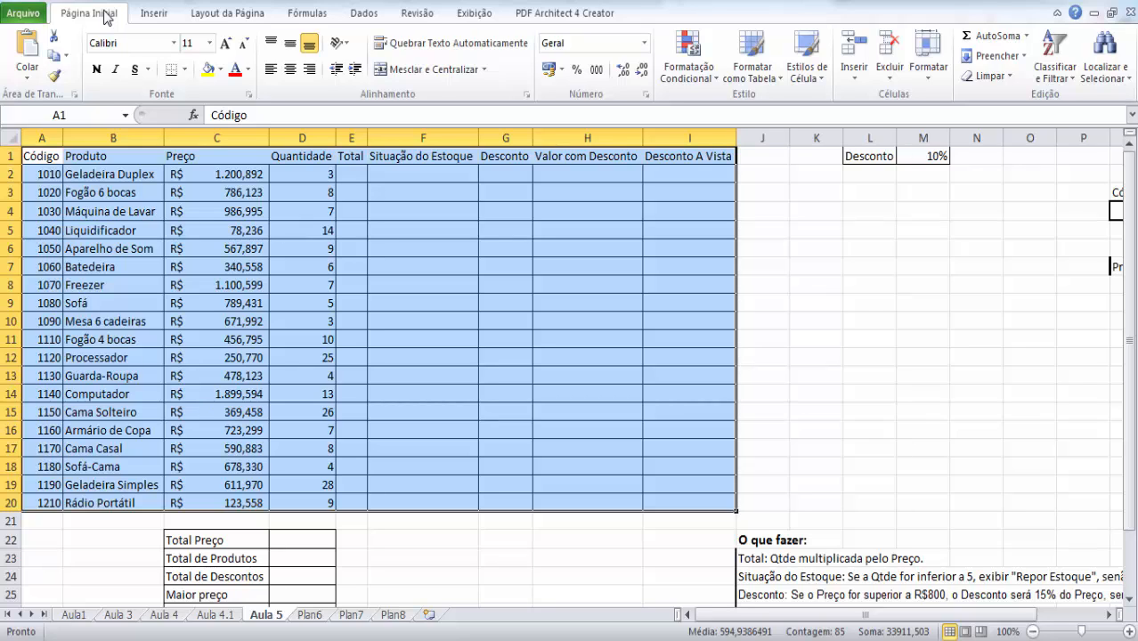
pyautogui.click(1055, 79)
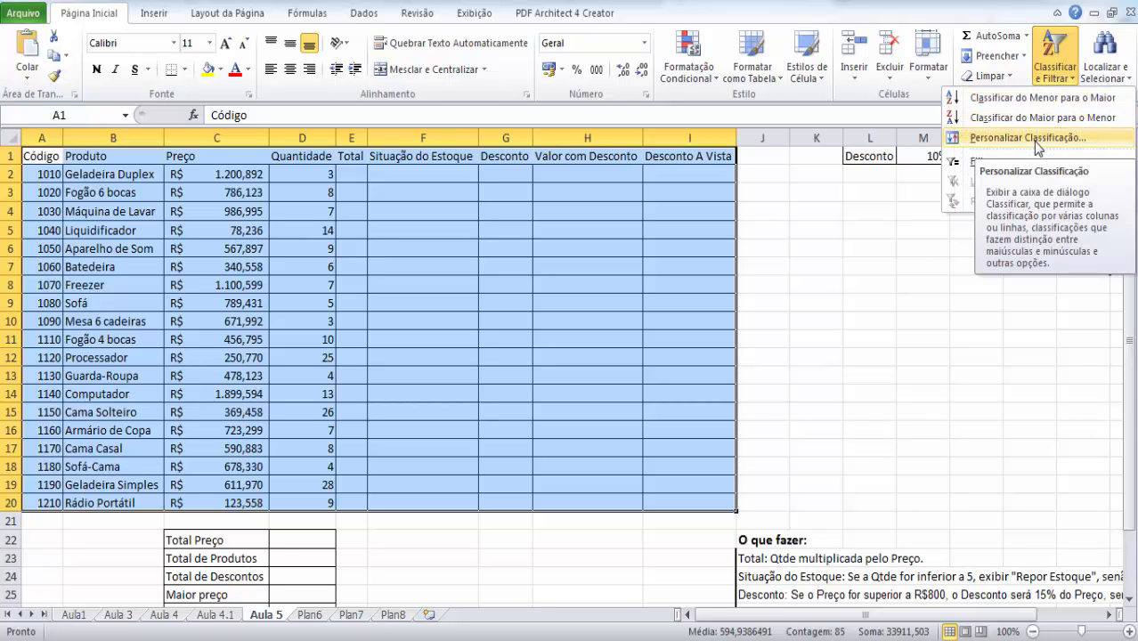
pyautogui.click(1104, 141)
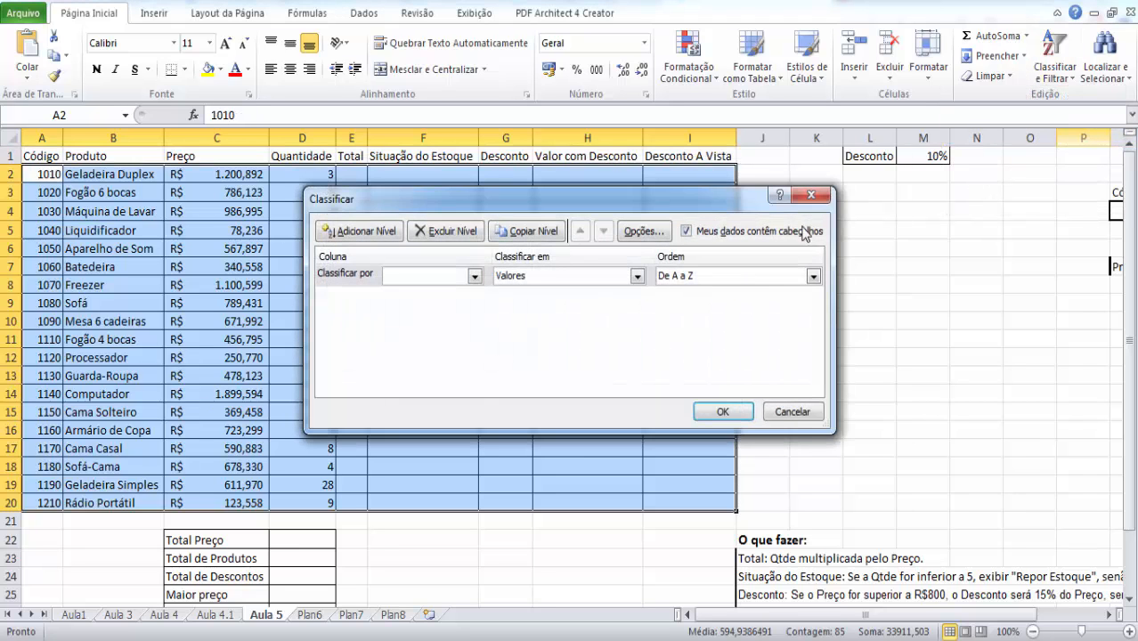
pyautogui.moveTo(594, 204); pyautogui.dragTo(594, 143)
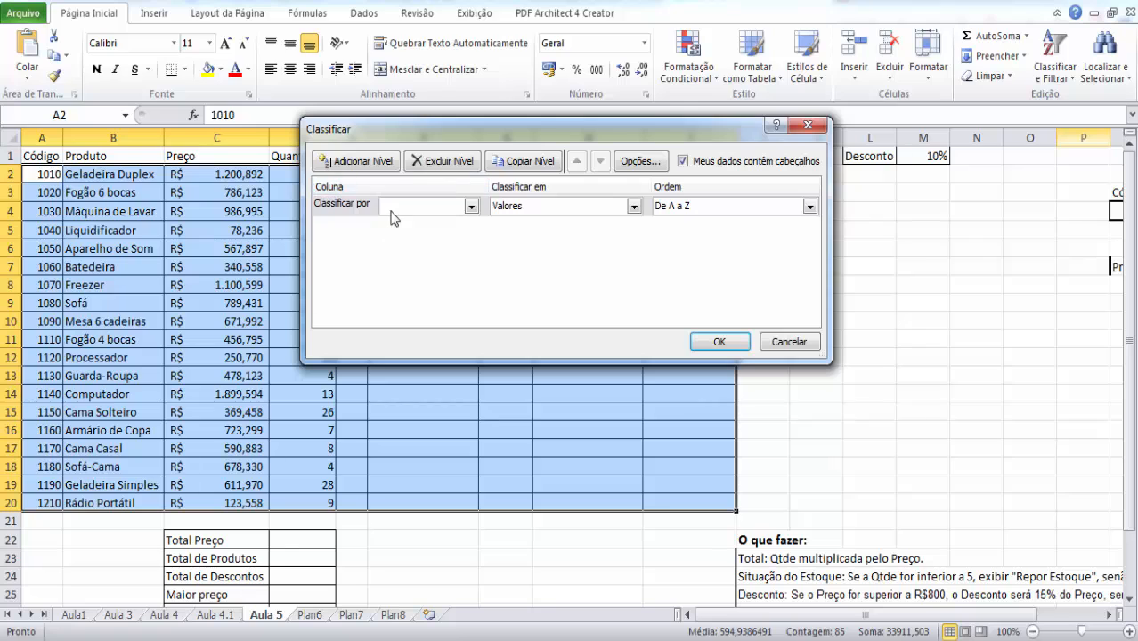
pyautogui.moveTo(401, 147); pyautogui.dragTo(495, 156)
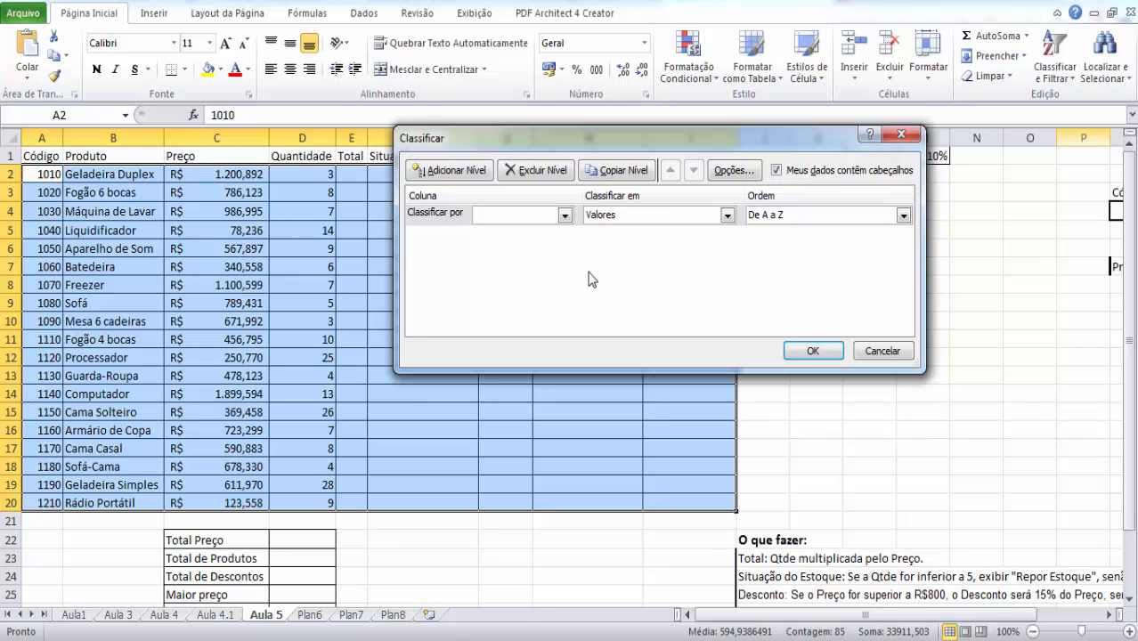
# - Choose Produto as the sort column and look through its order options, keeping De A a Z
pyautogui.click(565, 216)
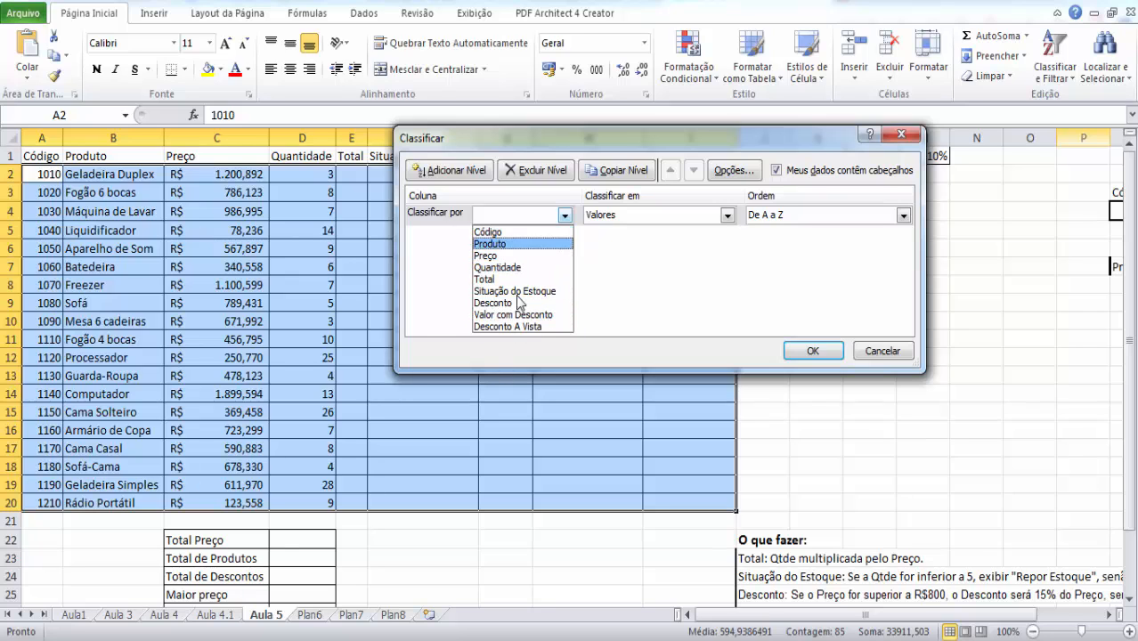
pyautogui.click(505, 244)
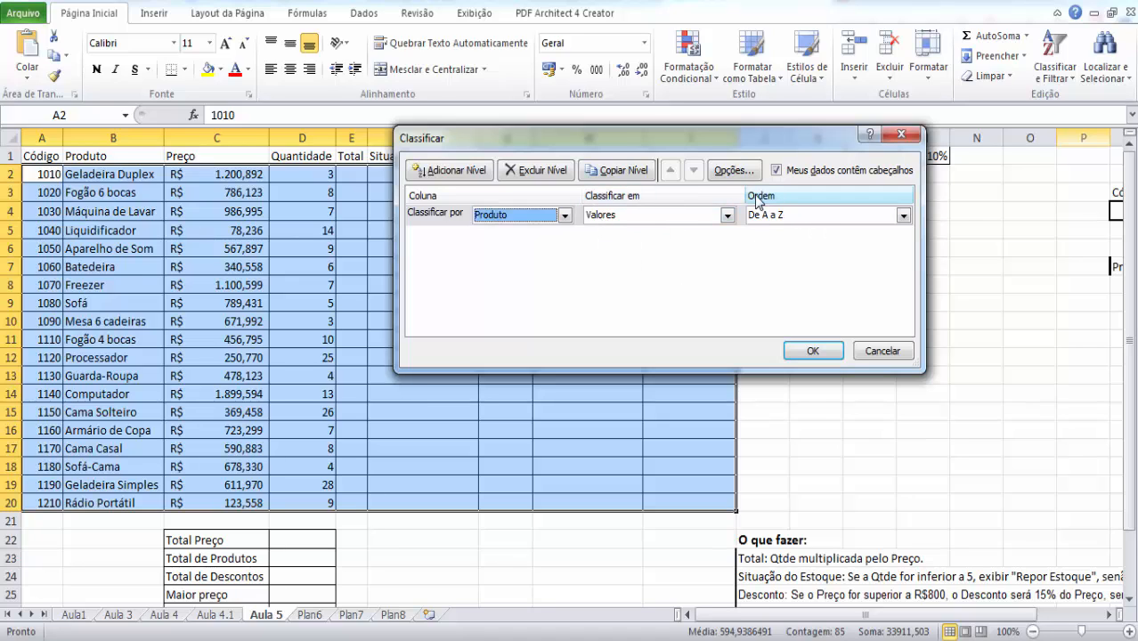
pyautogui.click(807, 218)
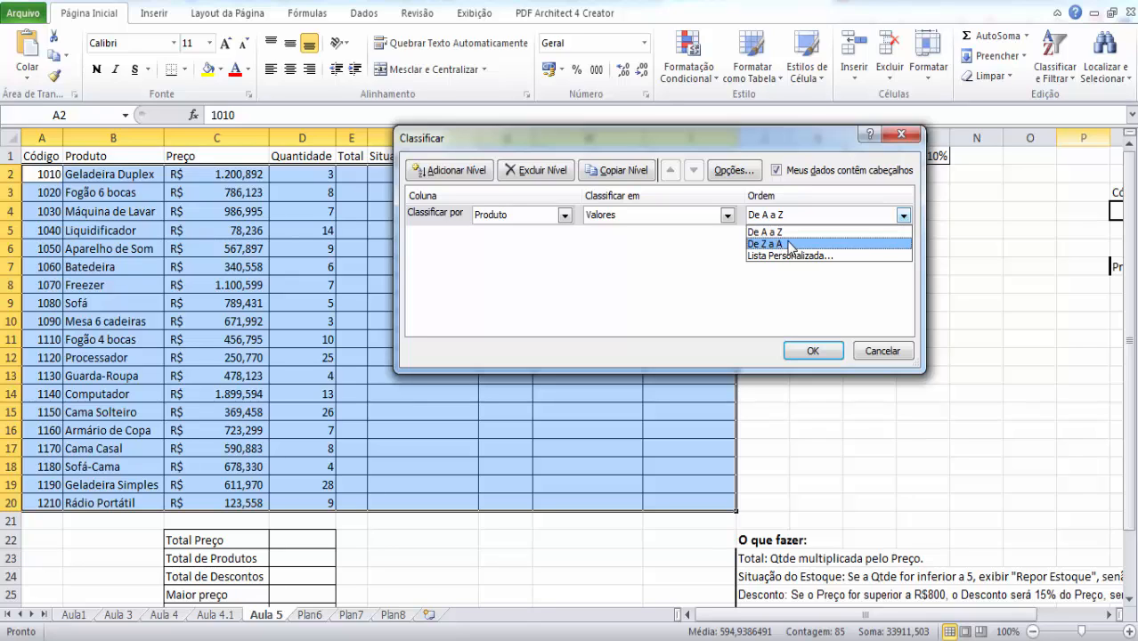
pyautogui.click(698, 268)
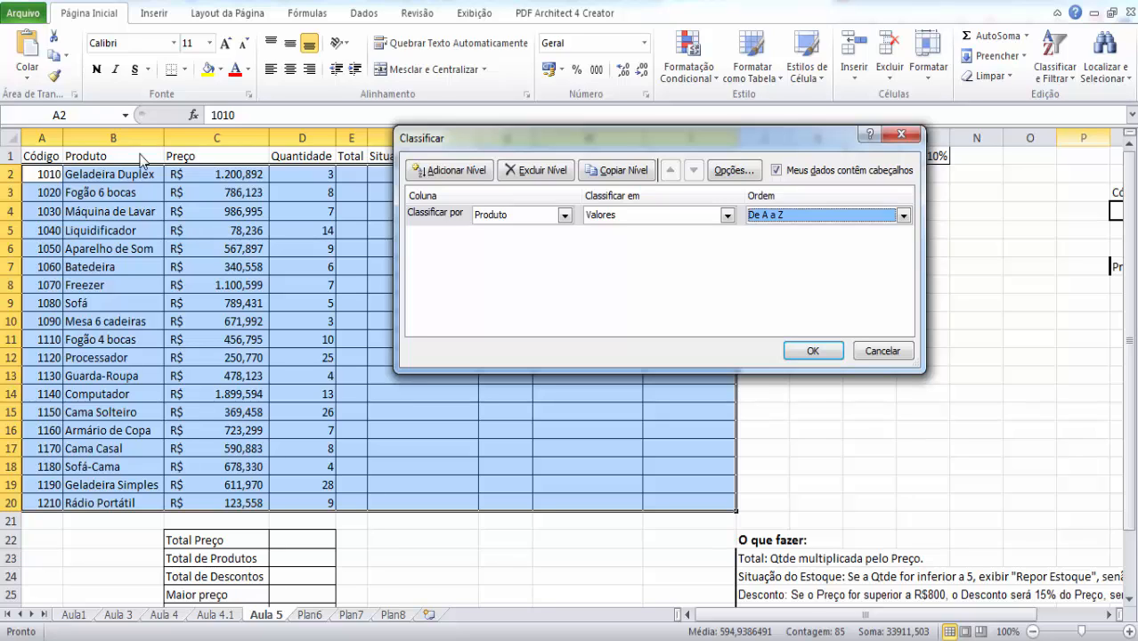
pyautogui.click(833, 217)
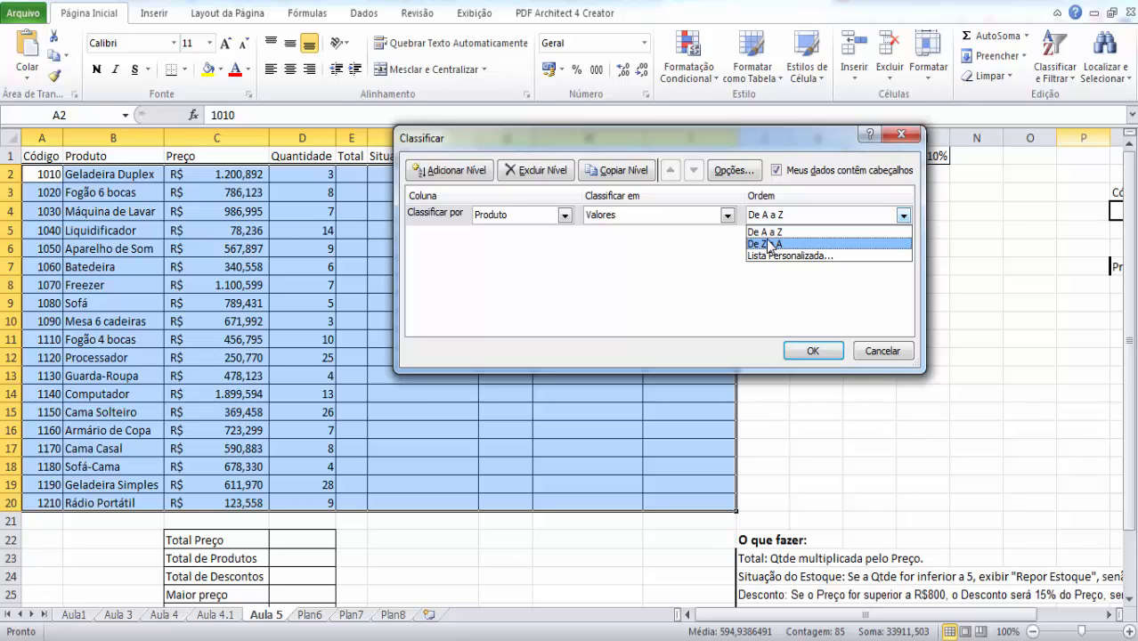
pyautogui.click(655, 251)
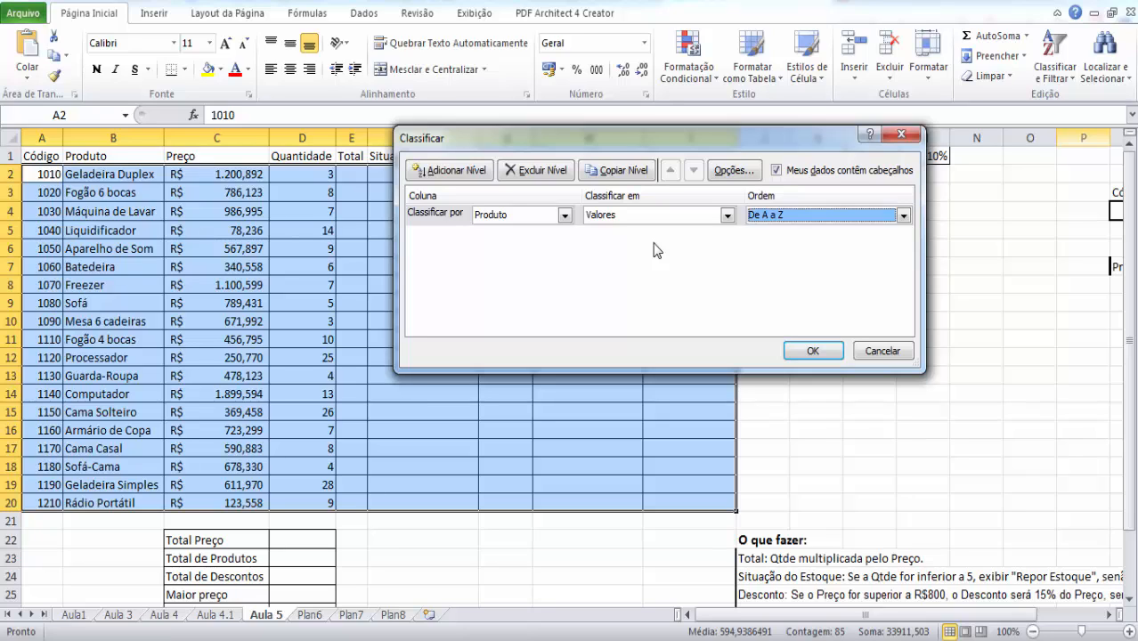
# - Sort the product table by Preço values in the order Do Maior para o Menor
pyautogui.click(564, 215)
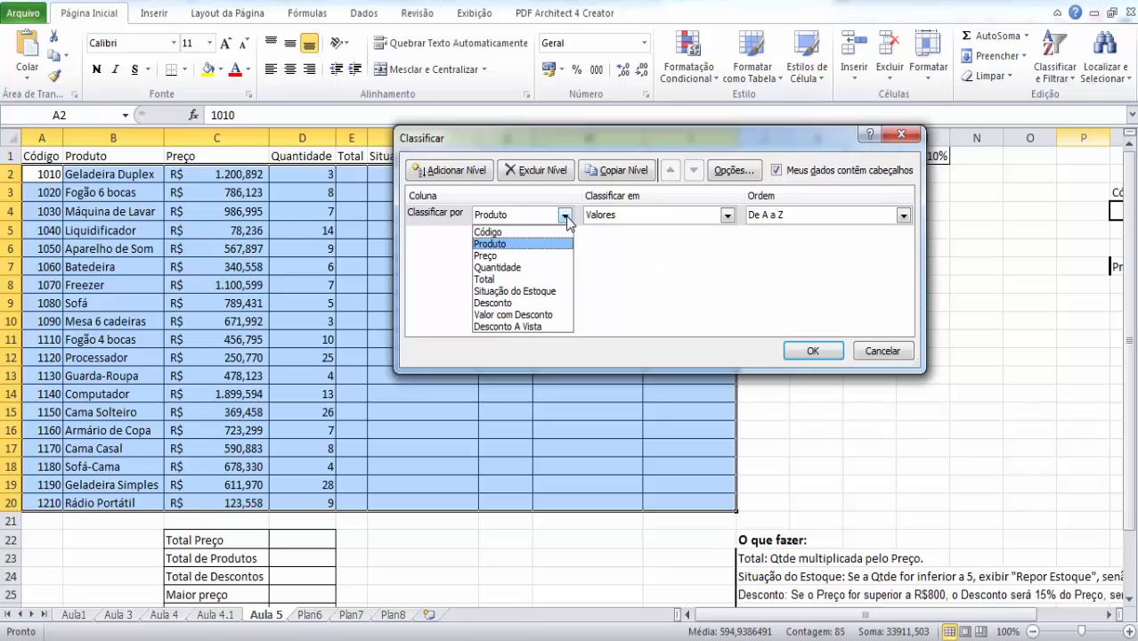
pyautogui.click(534, 256)
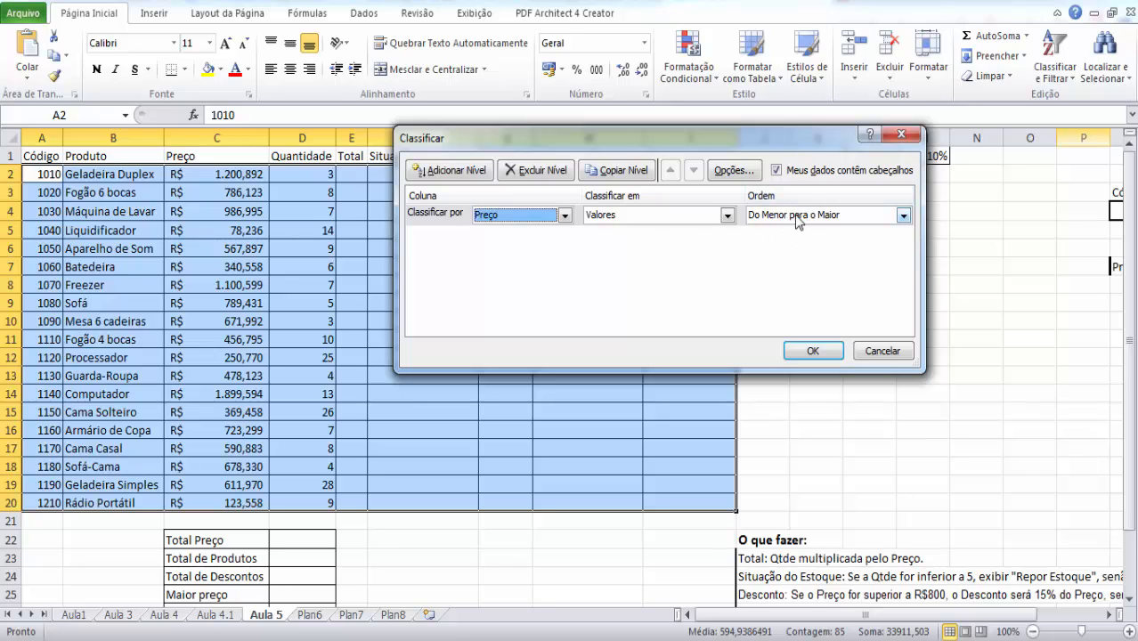
pyautogui.click(870, 218)
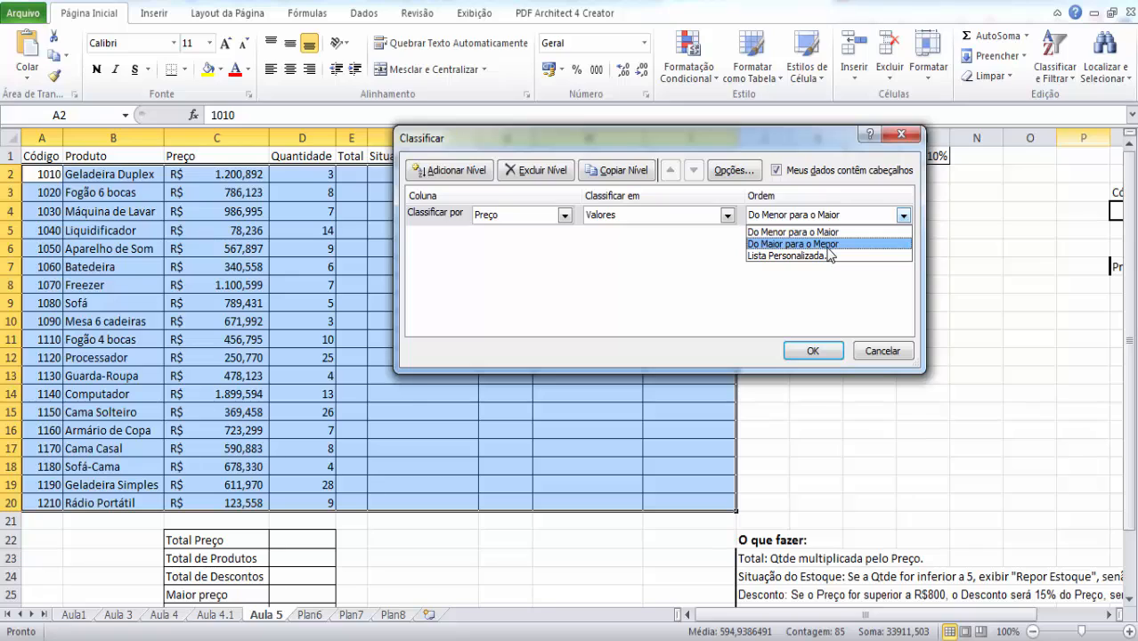
pyautogui.click(663, 298)
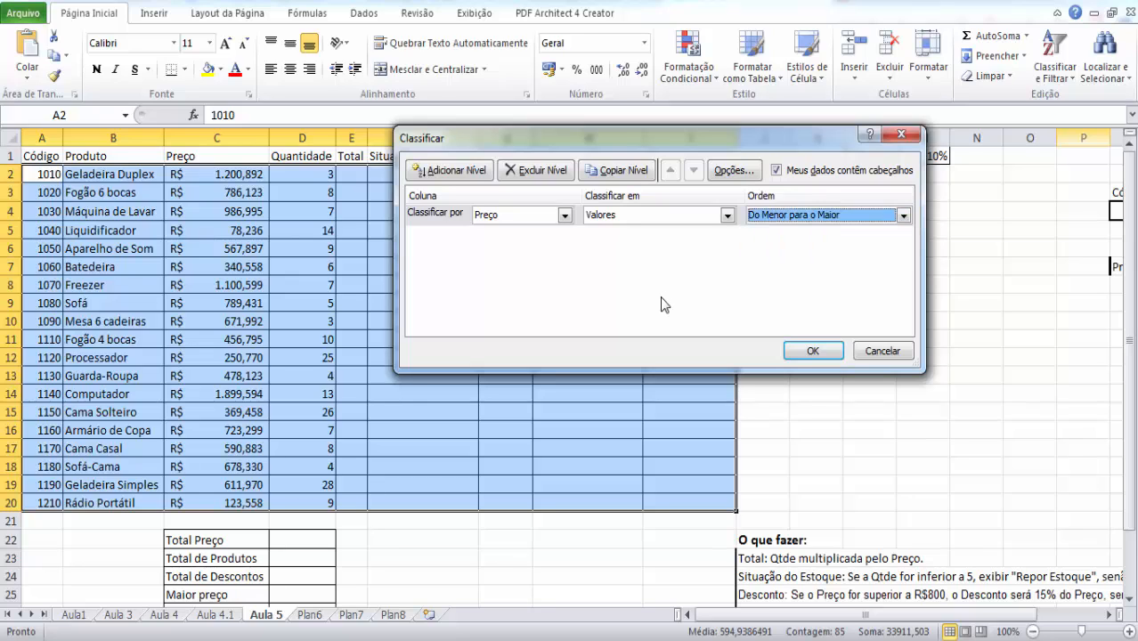
pyautogui.click(844, 216)
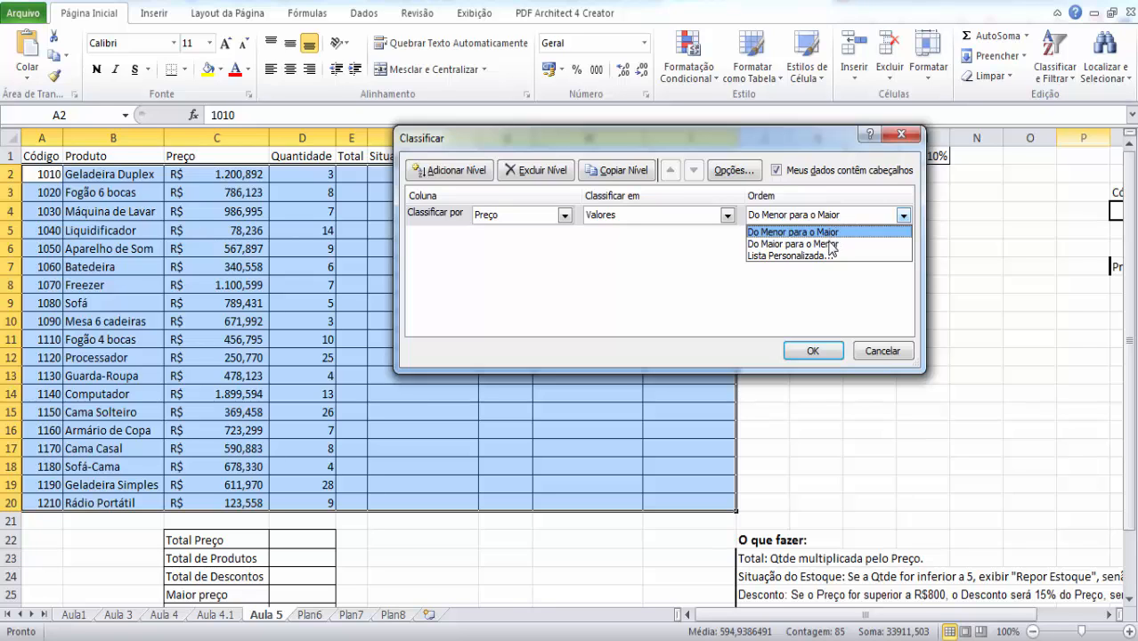
pyautogui.click(831, 245)
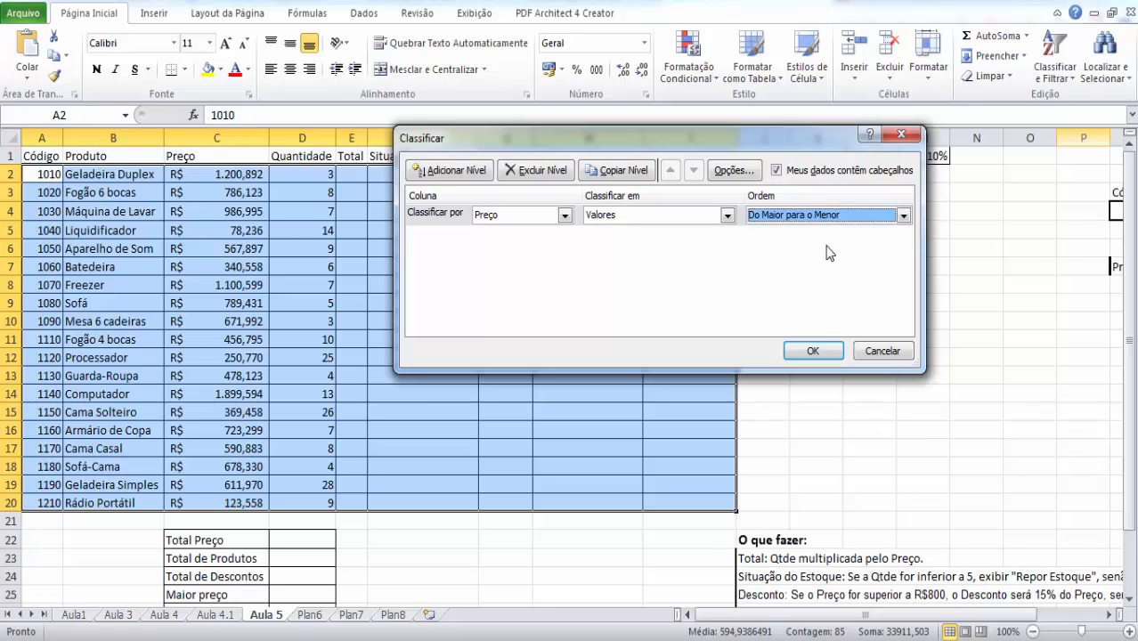
pyautogui.click(814, 351)
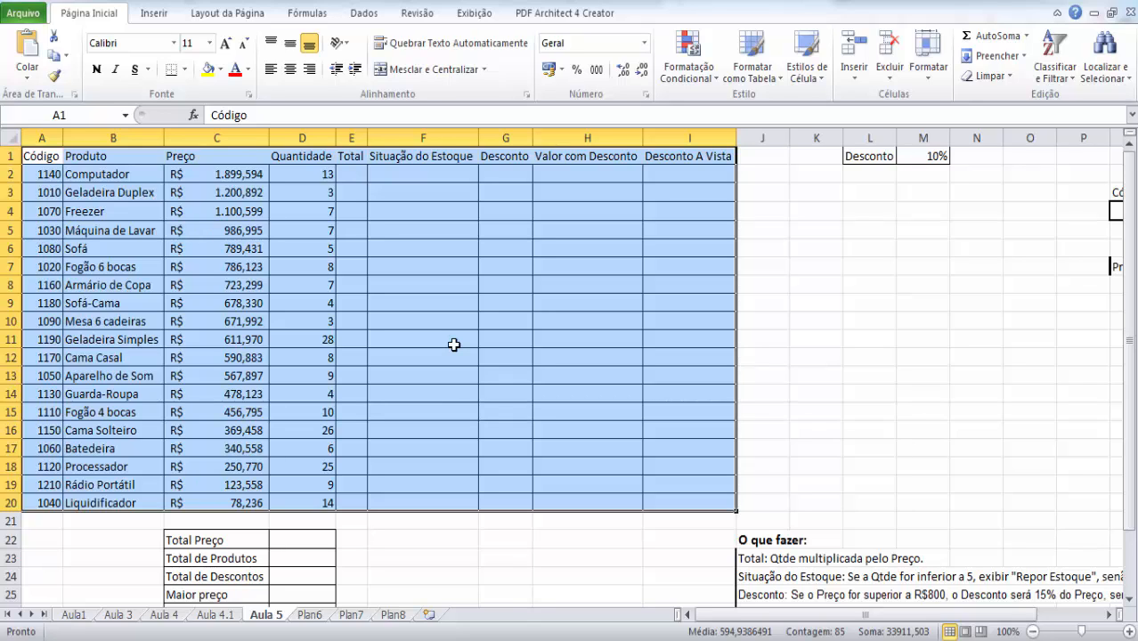
# - Undo the last sort of the product table and reopen the custom sort settings
pyautogui.hotkey('ctrl', 'z')
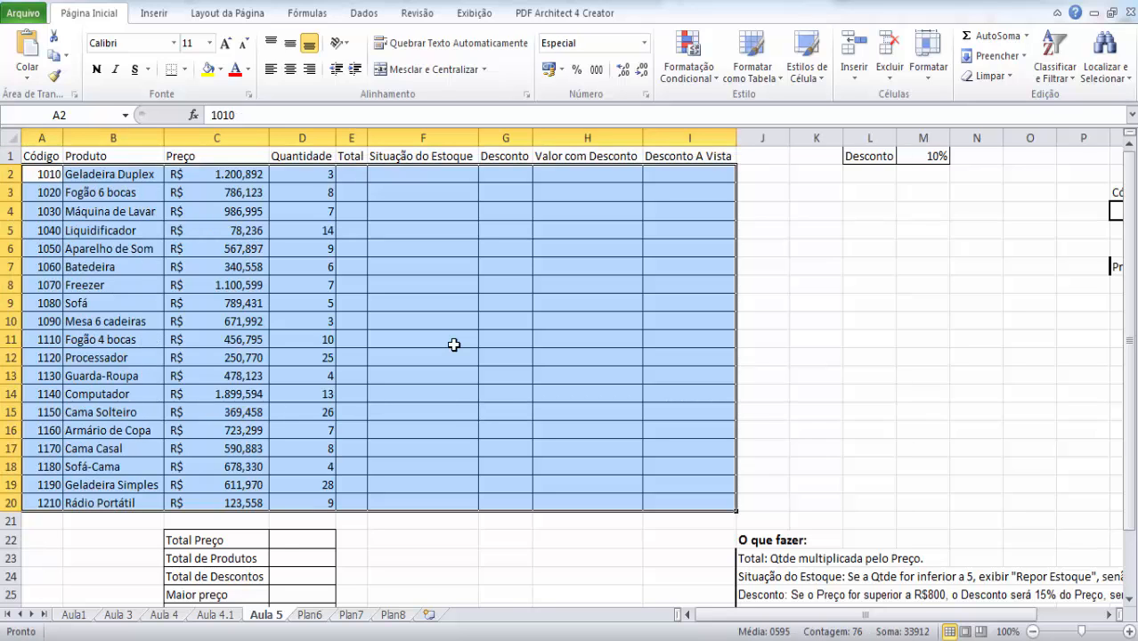
pyautogui.click(1065, 67)
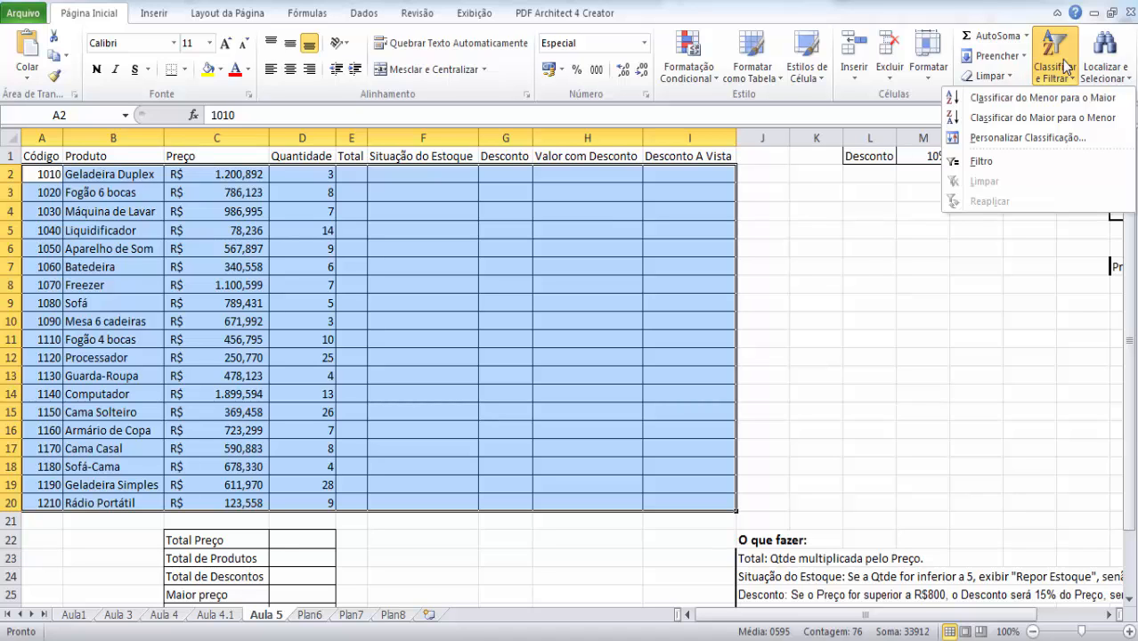
pyautogui.click(1011, 139)
# - Choose Produto as the sort column with the order De A a Z, and look through the other available sort columns
pyautogui.click(564, 216)
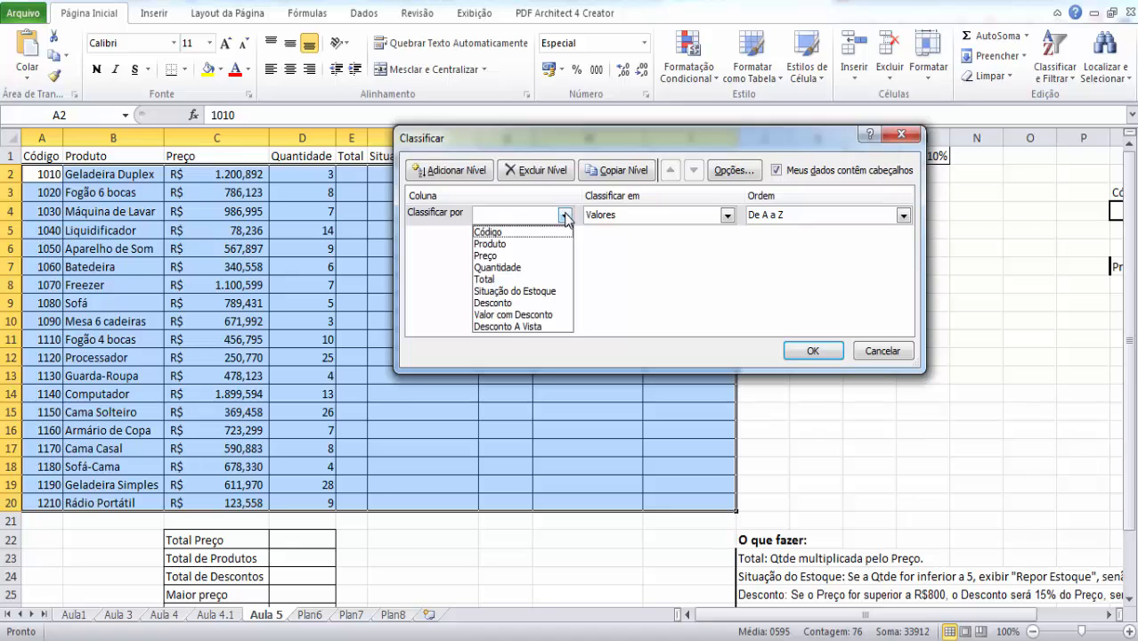
pyautogui.click(490, 244)
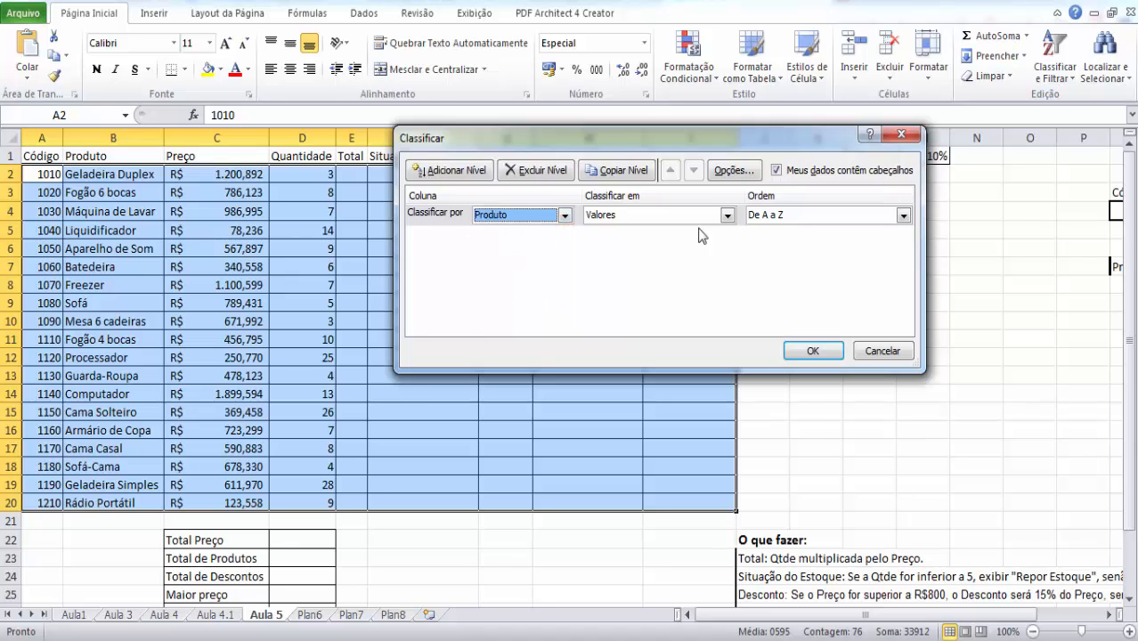
pyautogui.click(791, 220)
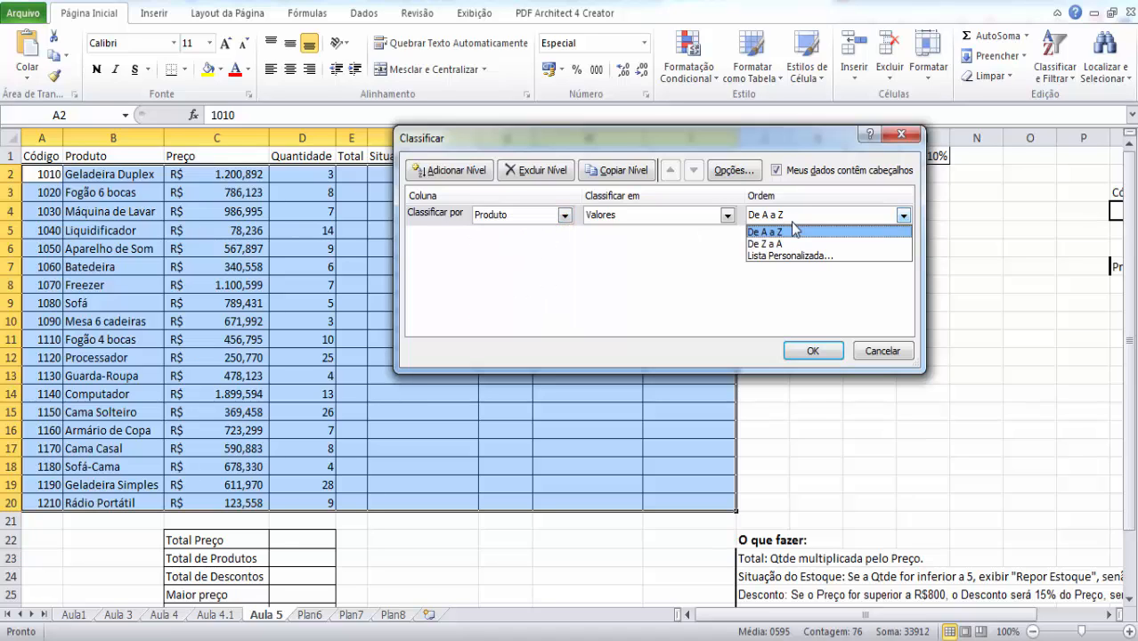
pyautogui.click(795, 230)
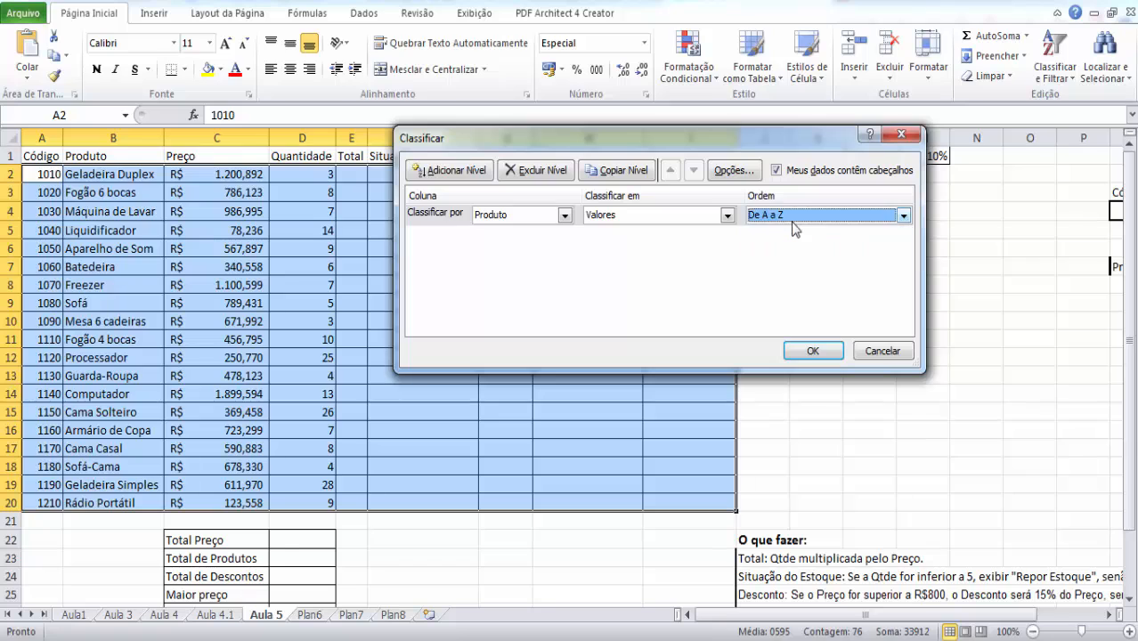
pyautogui.click(564, 216)
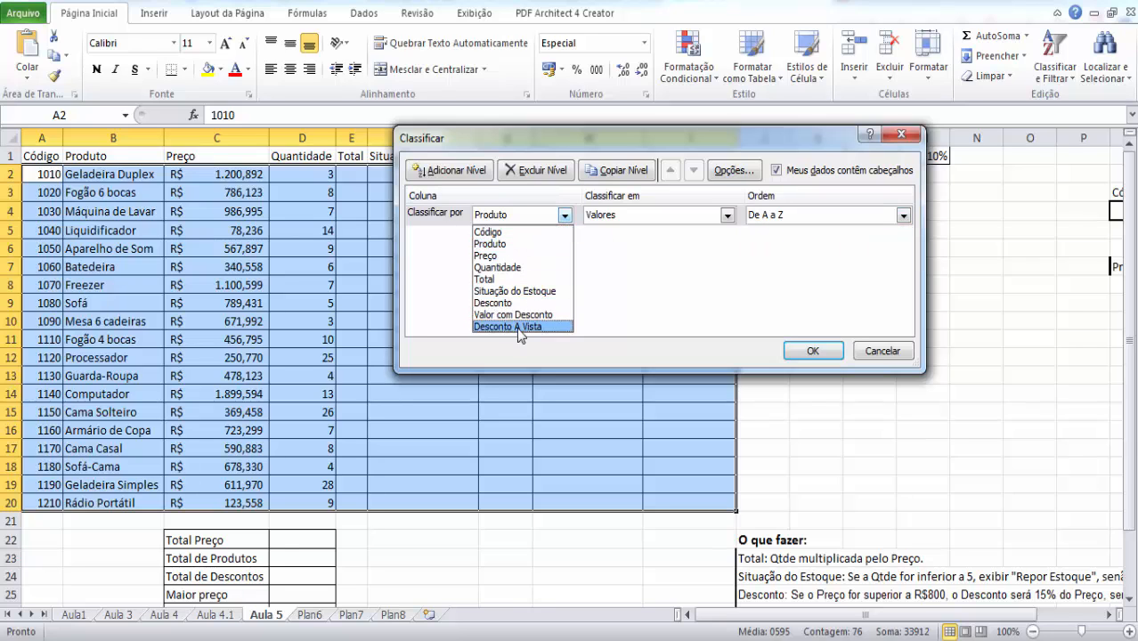
pyautogui.click(613, 263)
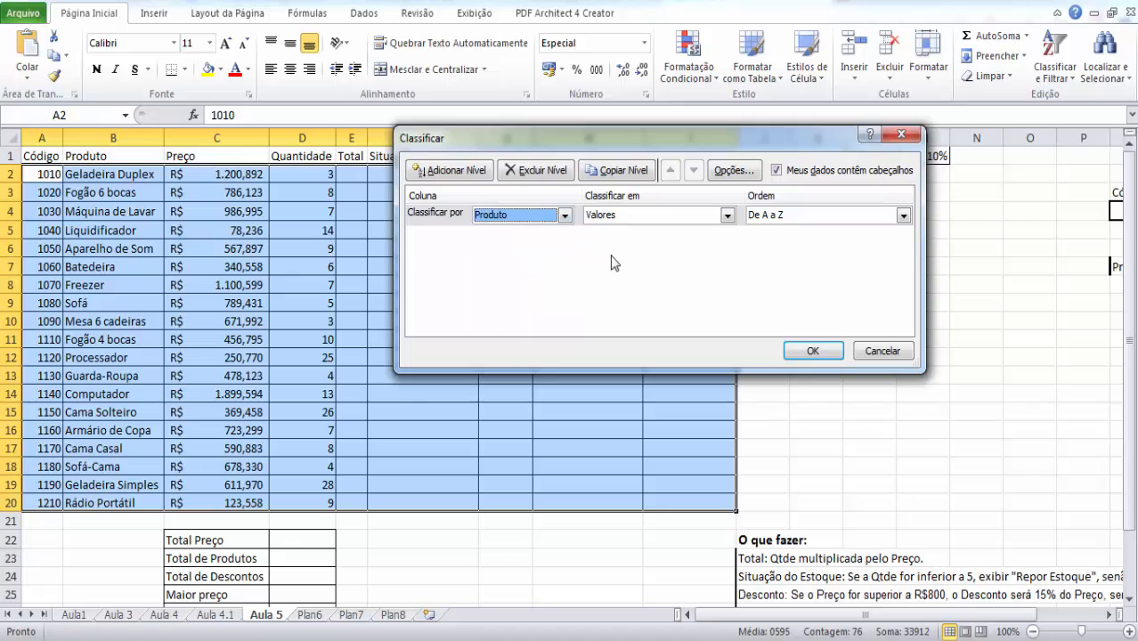
pyautogui.click(565, 216)
pyautogui.click(566, 217)
pyautogui.click(565, 216)
pyautogui.click(629, 283)
# - Sort the product table by Quantidade values in the order Do Menor para o Maior
pyautogui.click(565, 214)
pyautogui.click(535, 267)
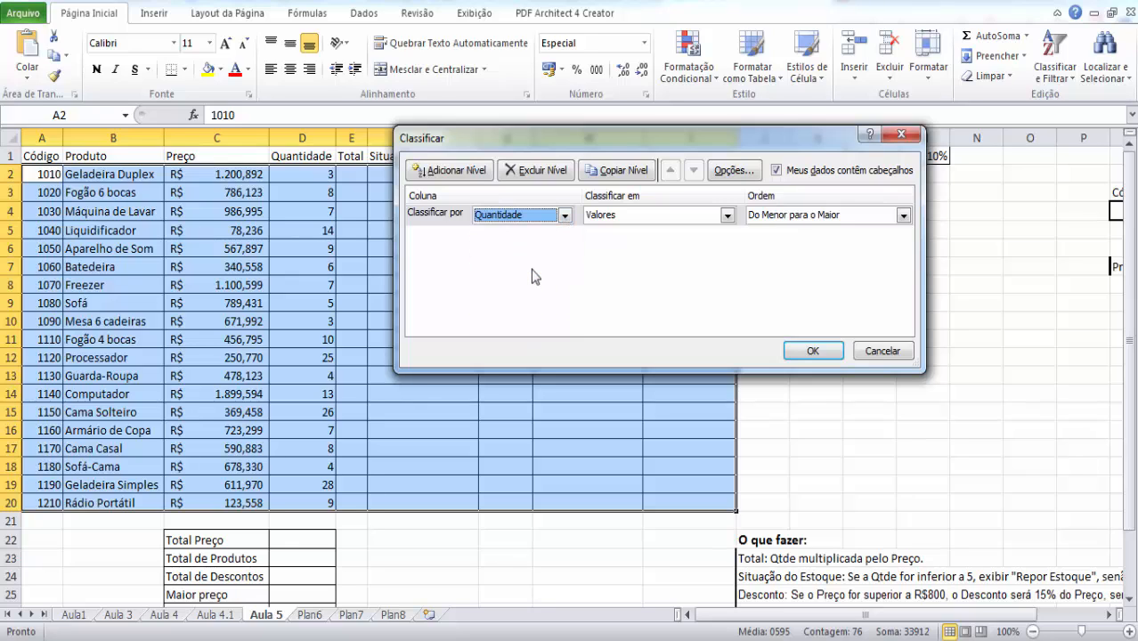
pyautogui.click(813, 216)
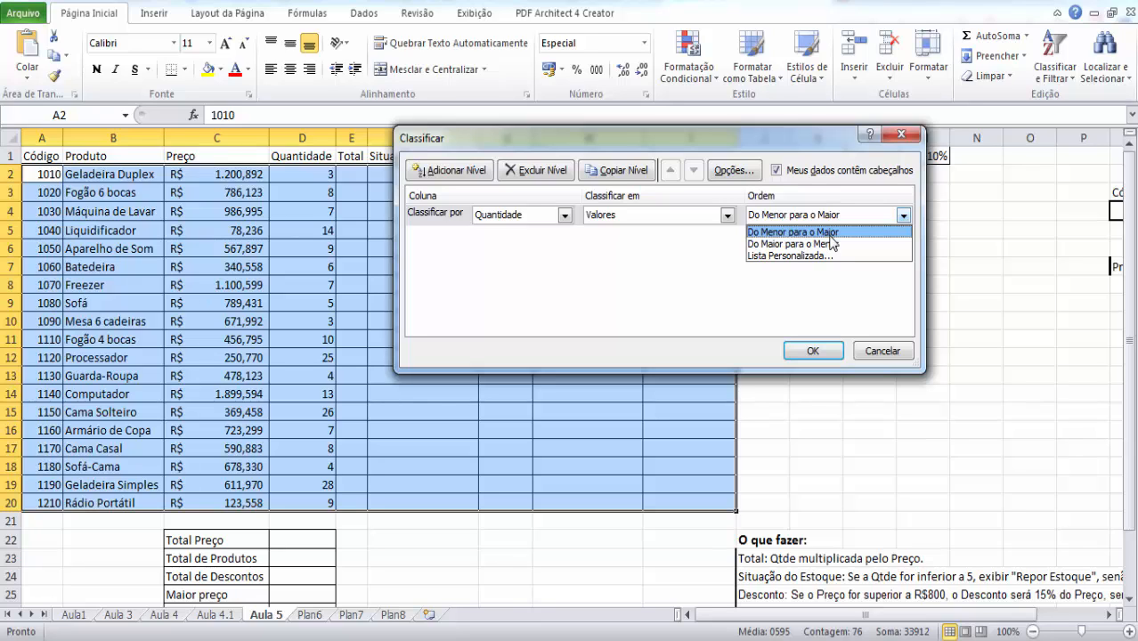
pyautogui.click(829, 233)
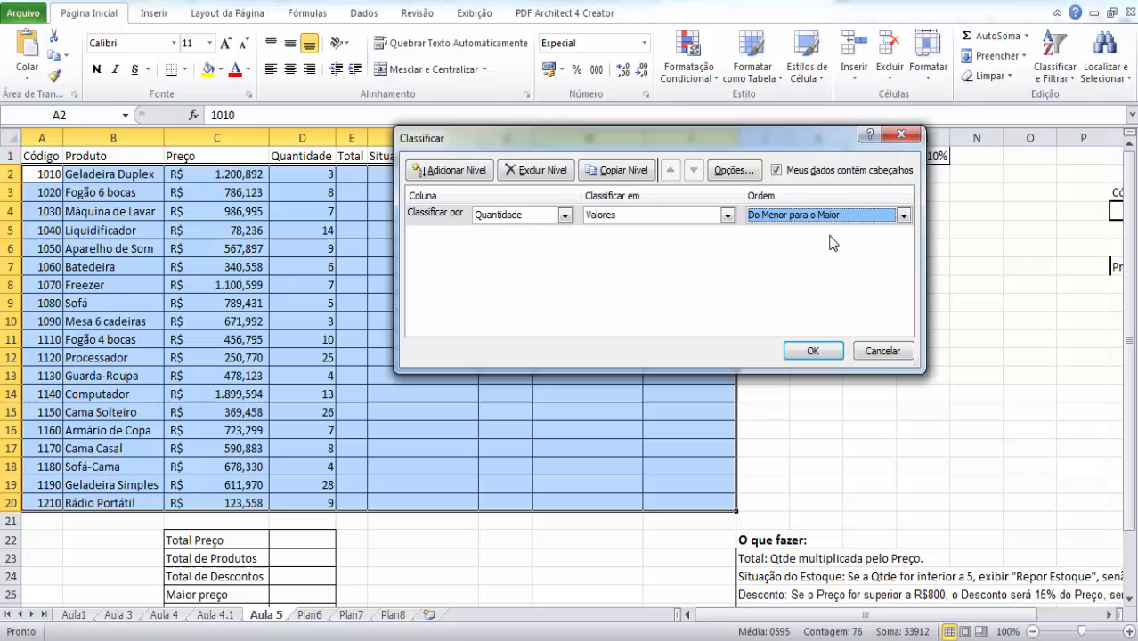
pyautogui.click(809, 352)
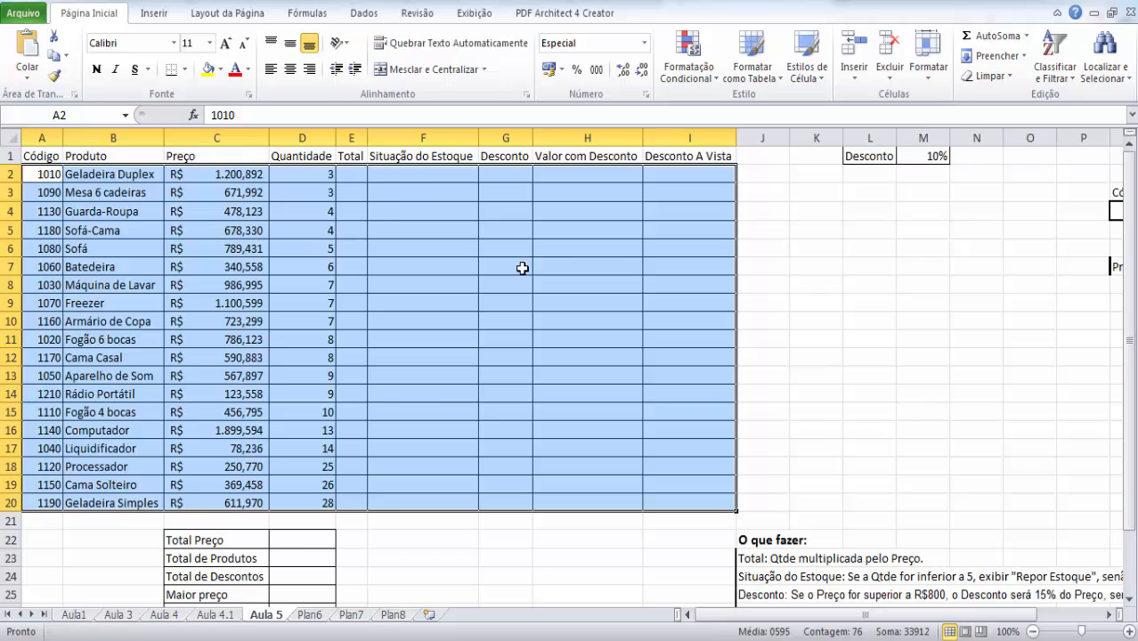
# - Read the Total instruction under O que fazer and examine the first product's Preço, Quantidade and Total cells
pyautogui.click(350, 176)
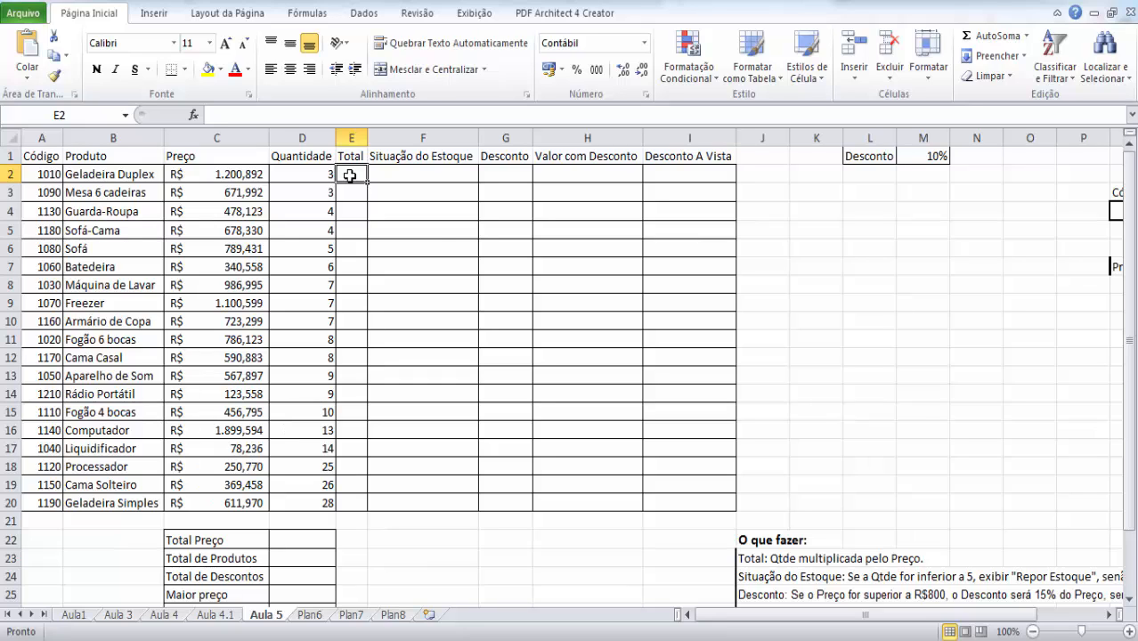
pyautogui.click(798, 536)
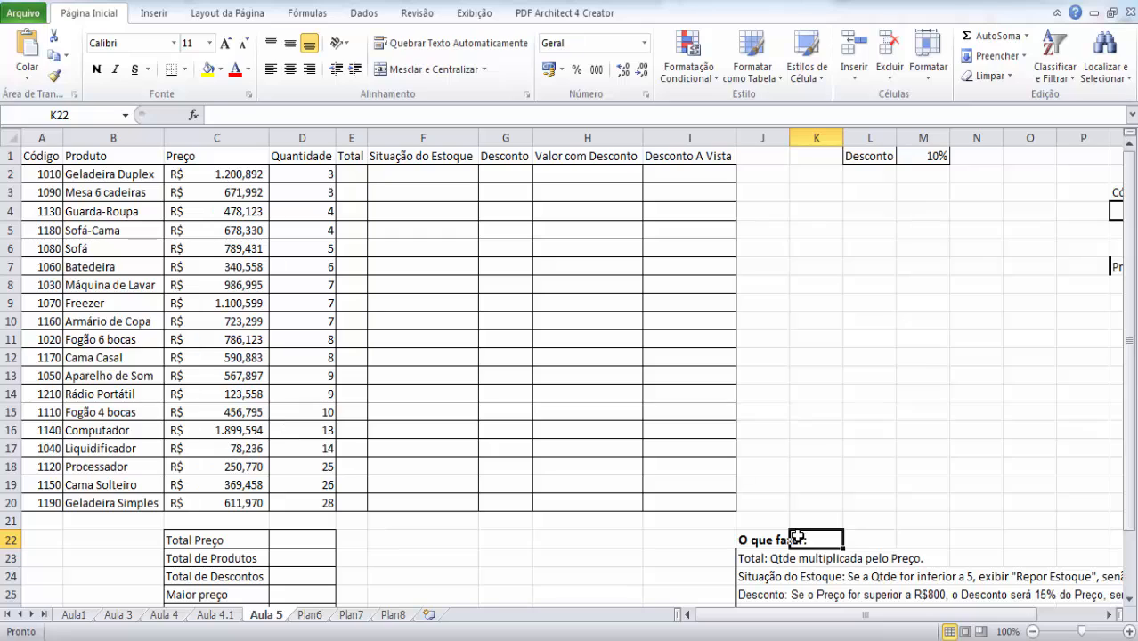
pyautogui.click(752, 560)
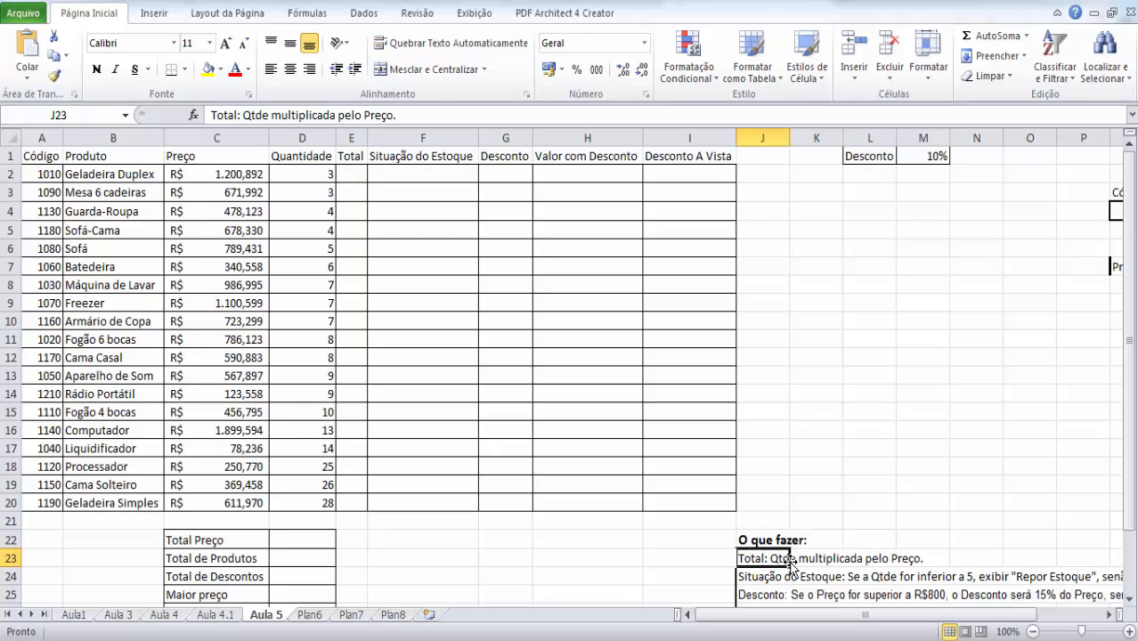
pyautogui.click(866, 557)
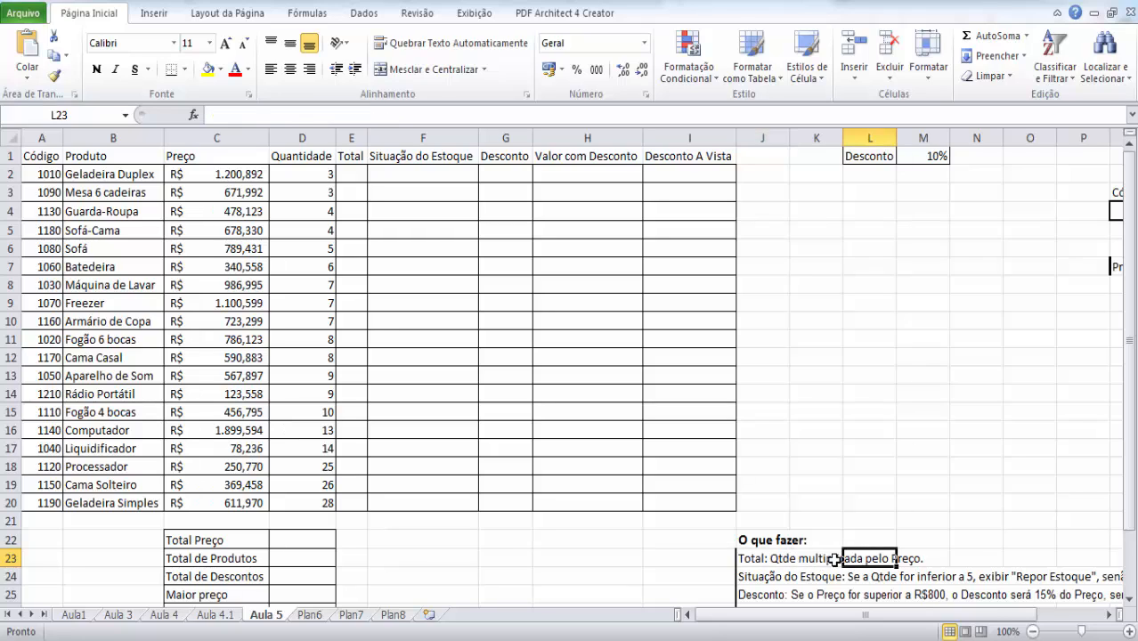
pyautogui.click(341, 174)
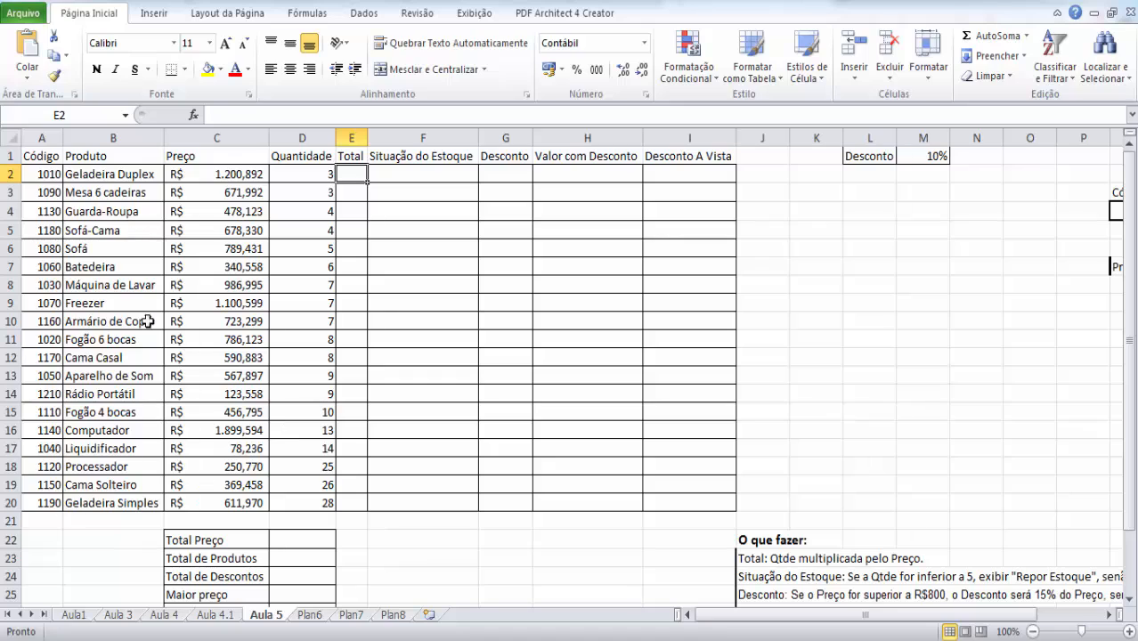
pyautogui.click(216, 174)
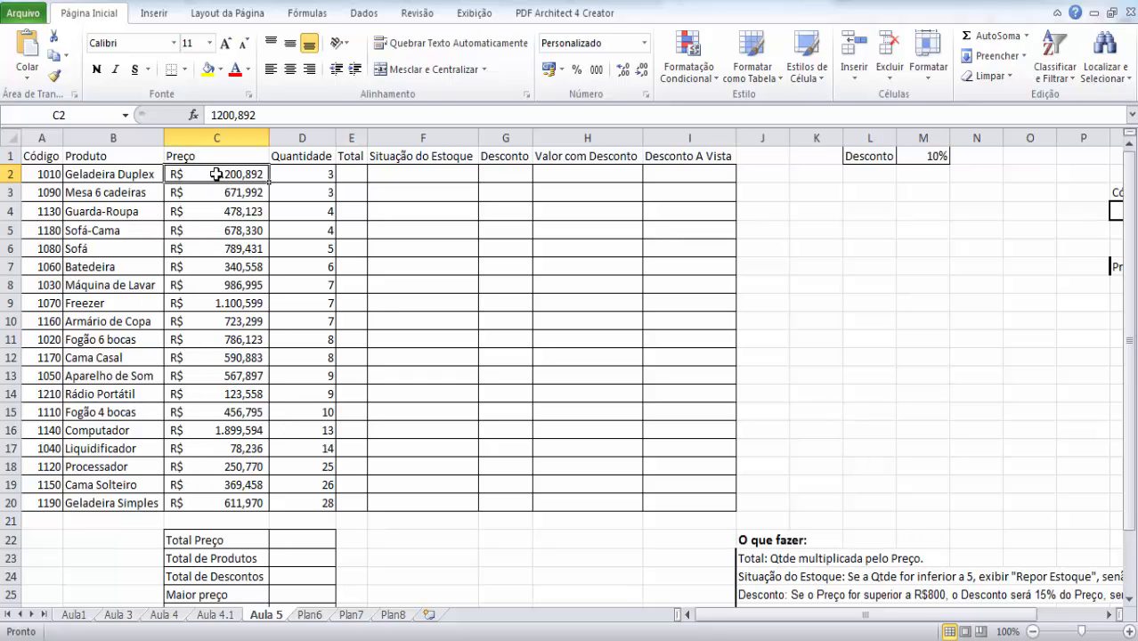
pyautogui.click(323, 176)
pyautogui.click(374, 177)
# - Start the first product's Total formula in E2 as =C2*D2, and enter it rewritten as =D2*C2
pyautogui.click(356, 172)
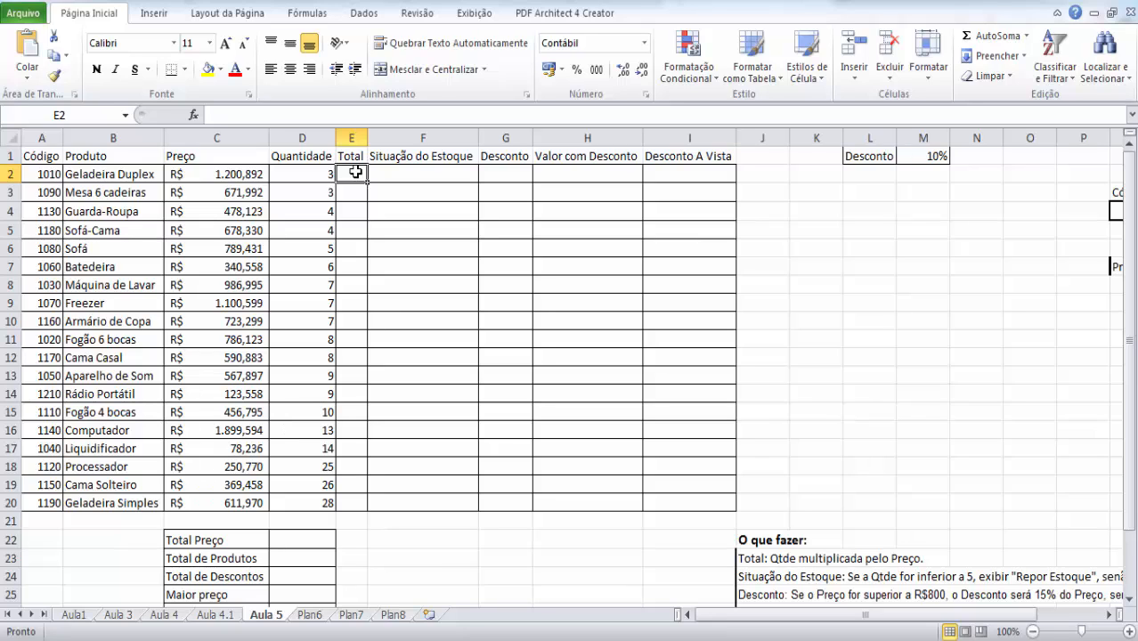
pyautogui.write('=')
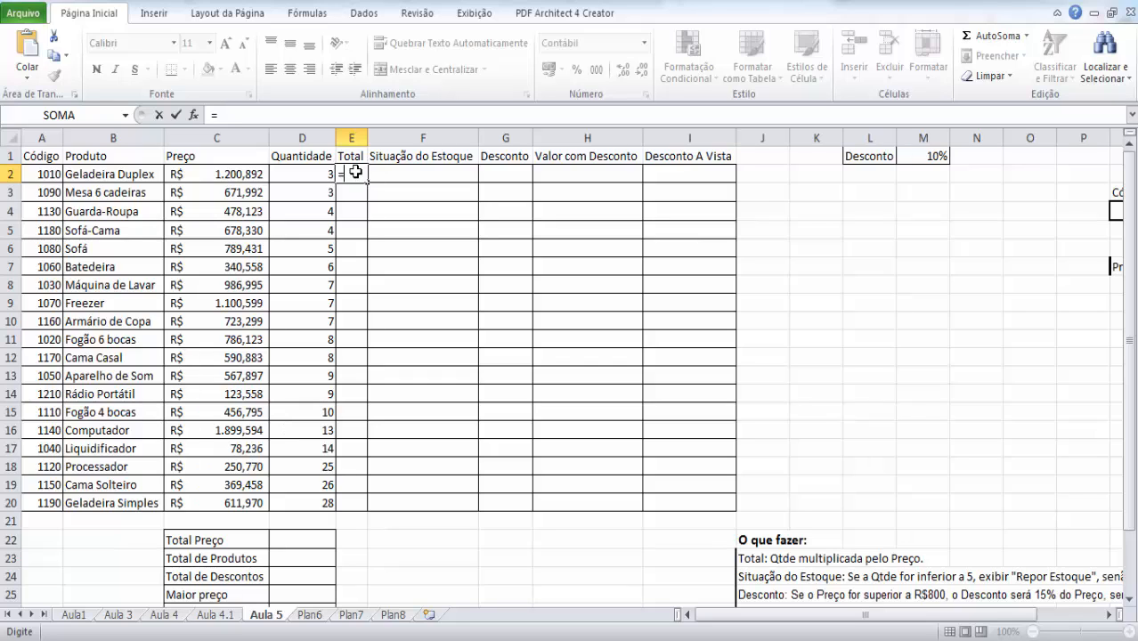
pyautogui.click(246, 180)
pyautogui.write('*')
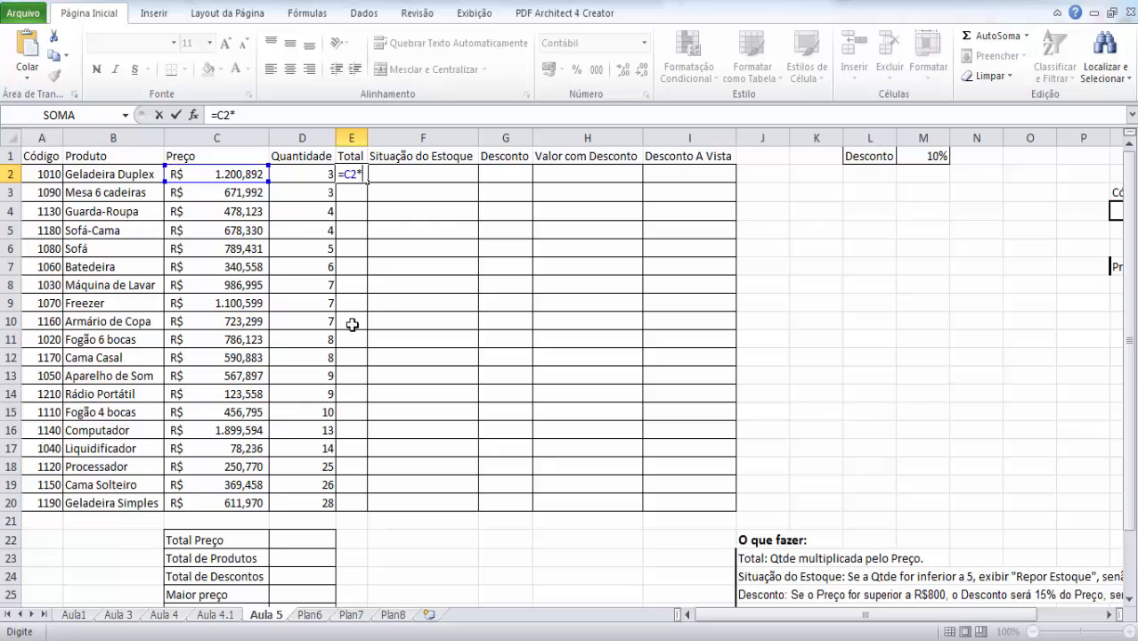
pyautogui.click(309, 171)
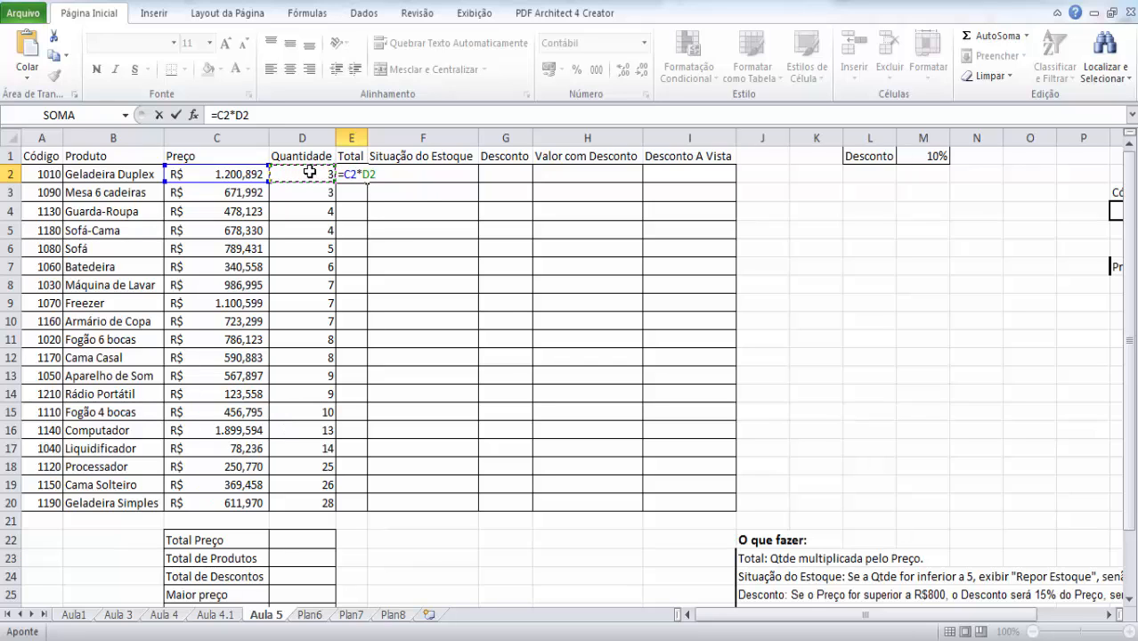
pyautogui.press('BackSpace')
pyautogui.press('BackSpace')
pyautogui.press('BackSpace')
pyautogui.press('BackSpace')
pyautogui.press('BackSpace')
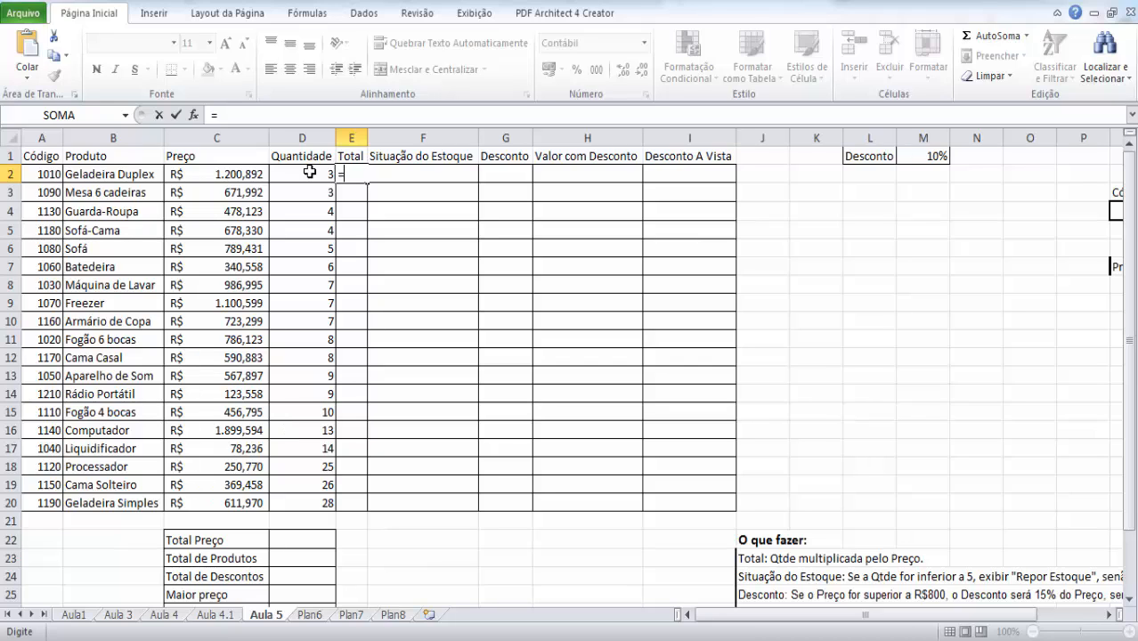
pyautogui.write('d2*c2')
pyautogui.press('Return')
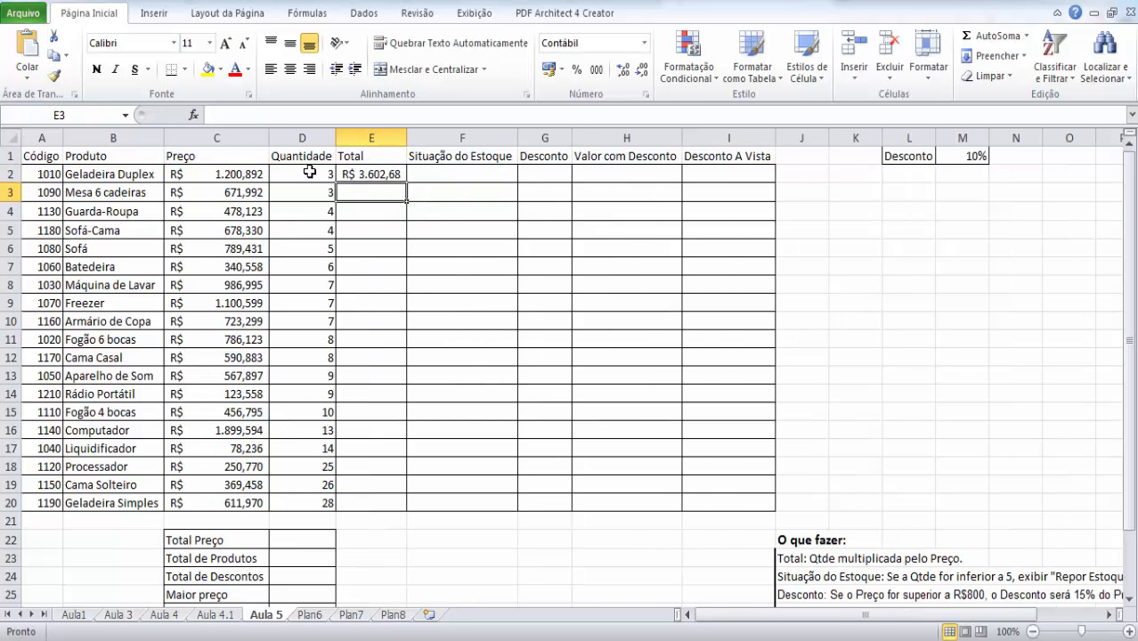
# - Clear the Total formula in E2 and enter =C2*D2 instead
pyautogui.click(375, 172)
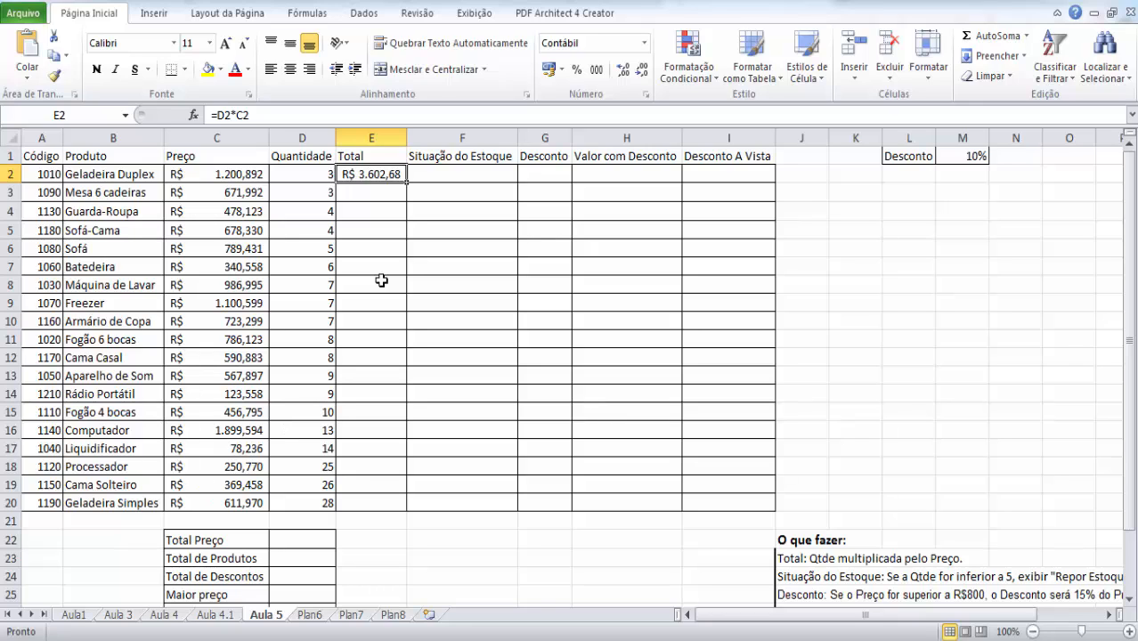
pyautogui.press('Delete')
pyautogui.write('=')
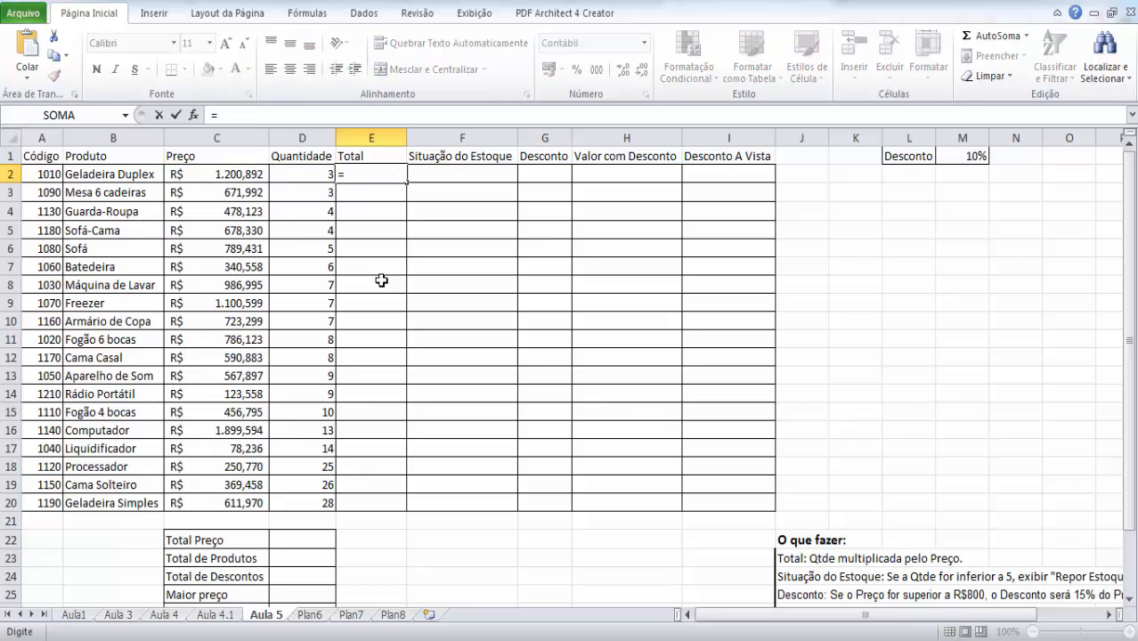
pyautogui.click(229, 175)
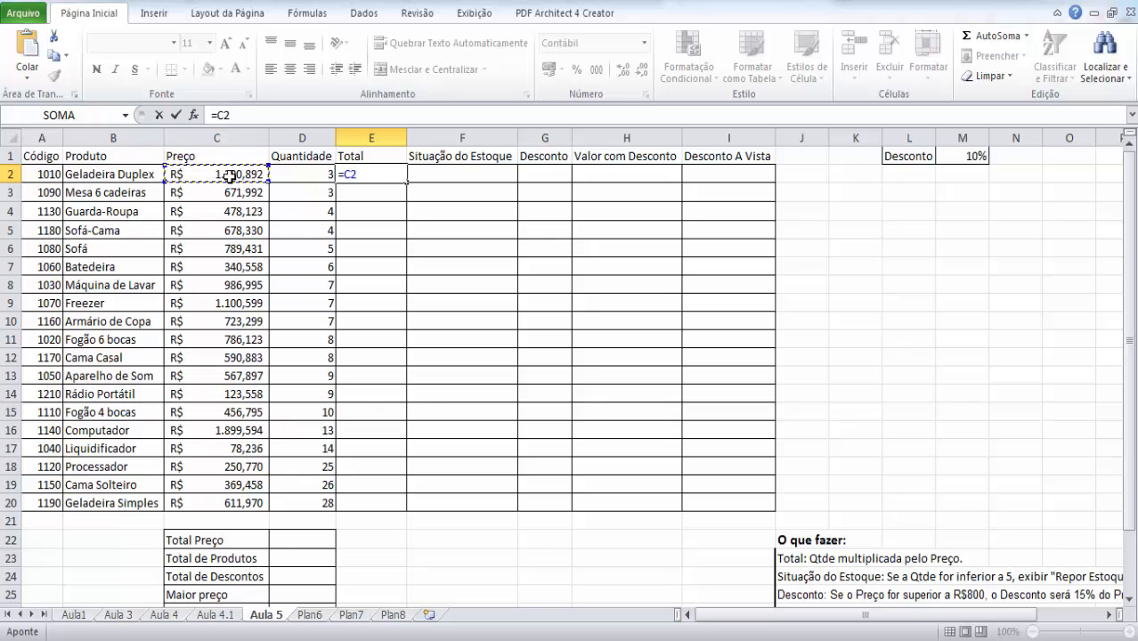
pyautogui.write('*d2')
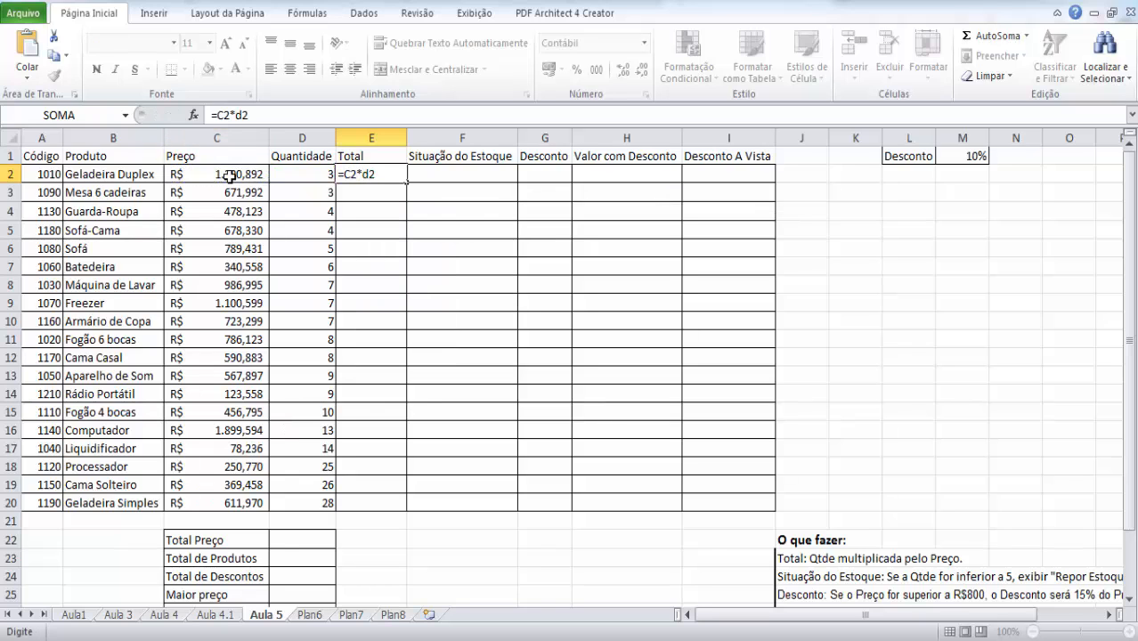
pyautogui.press('Return')
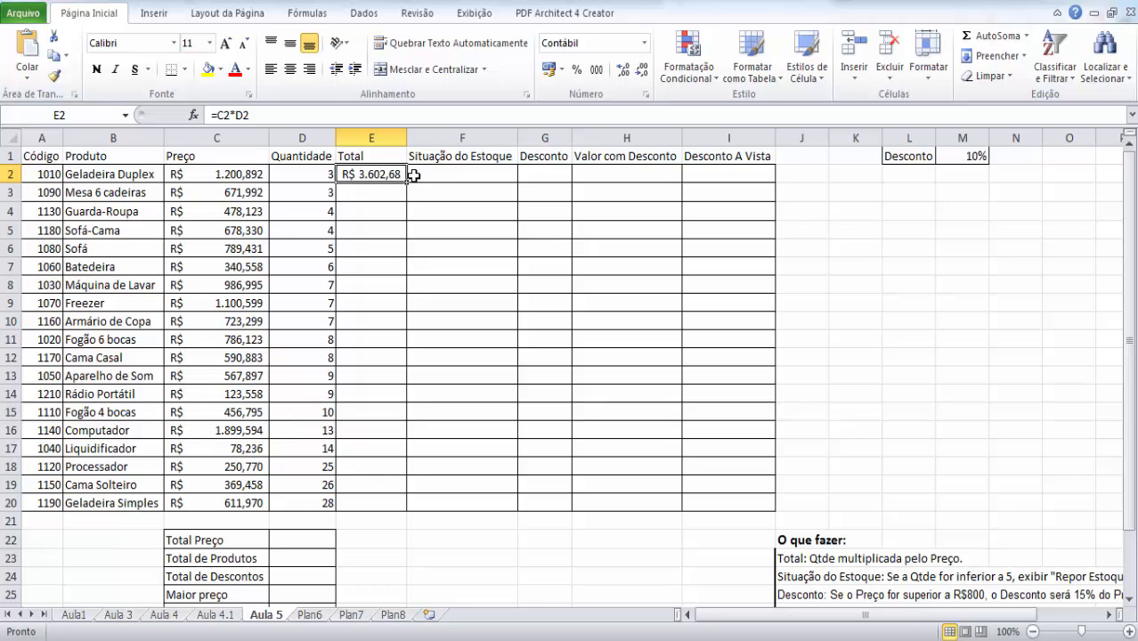
# - Copy the Total formula from E2 down to E20 and fit column E to its contents
pyautogui.moveTo(407, 182); pyautogui.dragTo(405, 505)
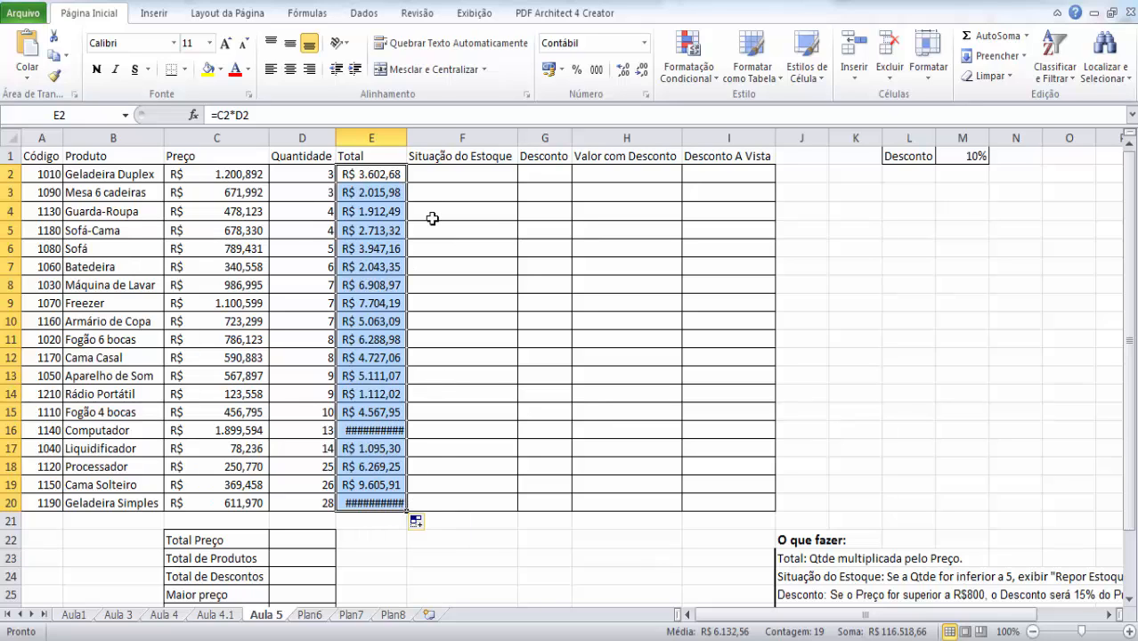
pyautogui.doubleClick(406, 139)
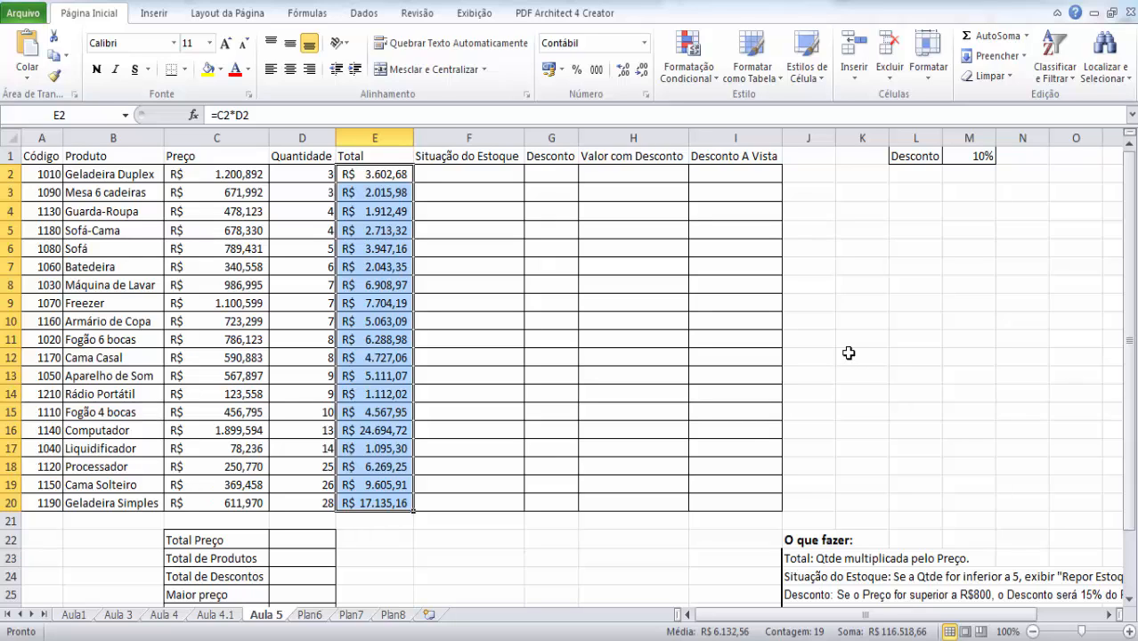
# - Read the full Situação do Estoque instruction under O que fazer and examine the first product's Quantidade and Situação do Estoque cells
pyautogui.click(452, 172)
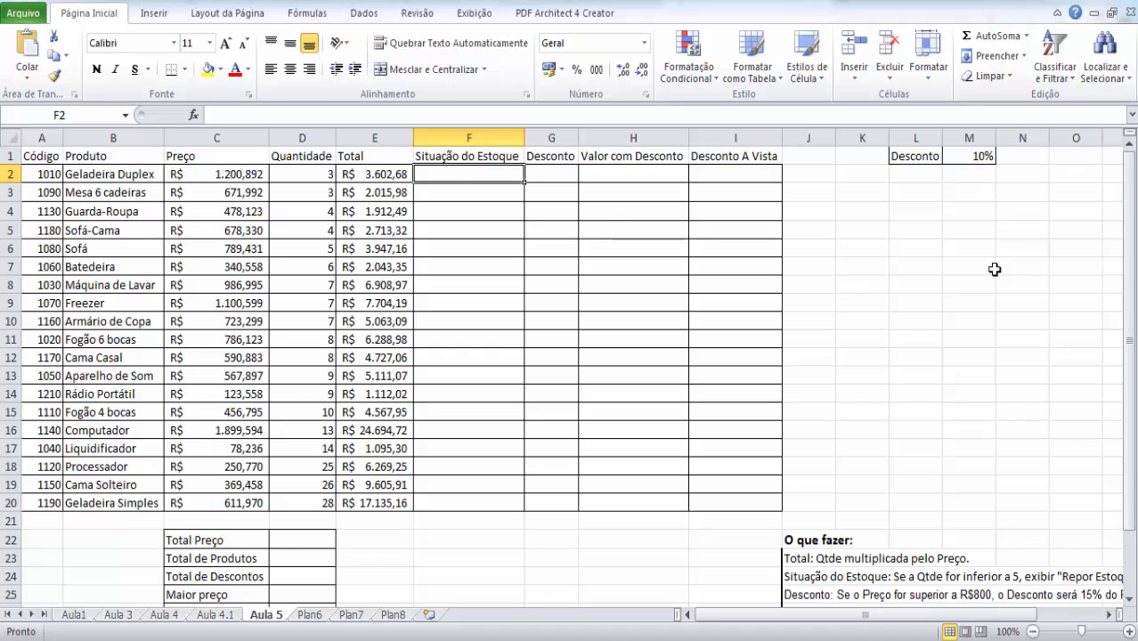
pyautogui.moveTo(1135, 271); pyautogui.dragTo(1133, 296)
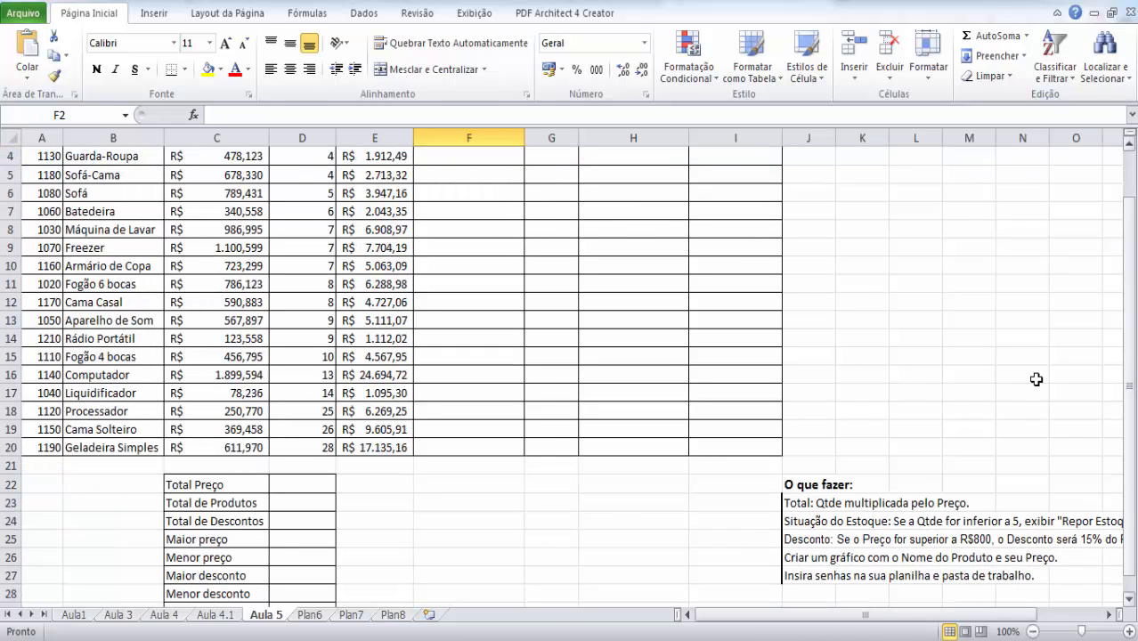
pyautogui.click(800, 522)
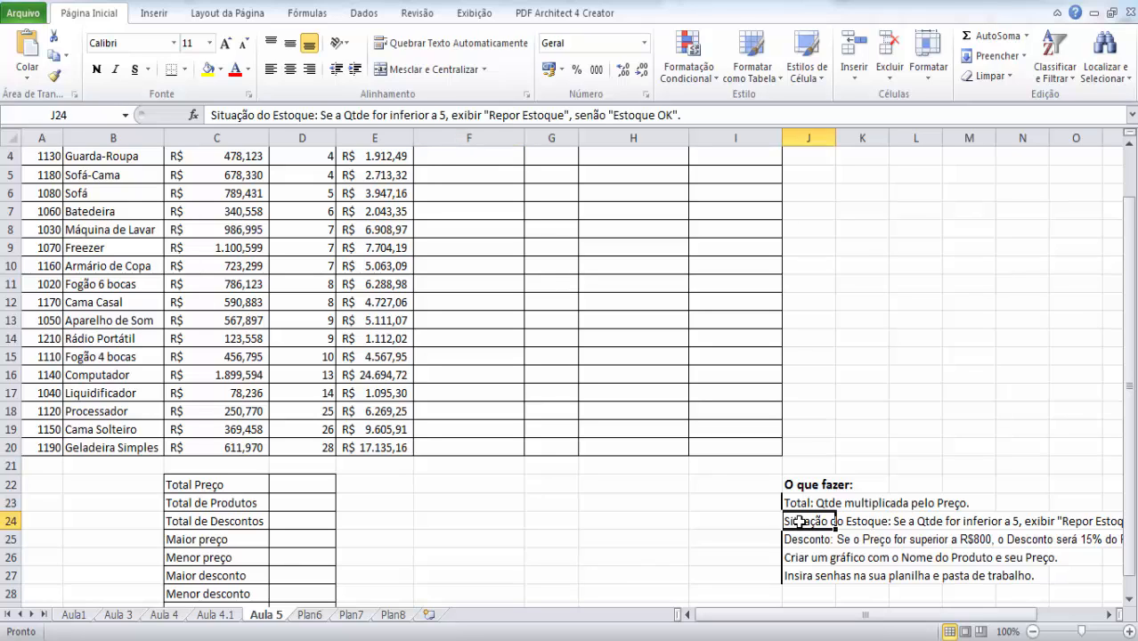
pyautogui.click(932, 526)
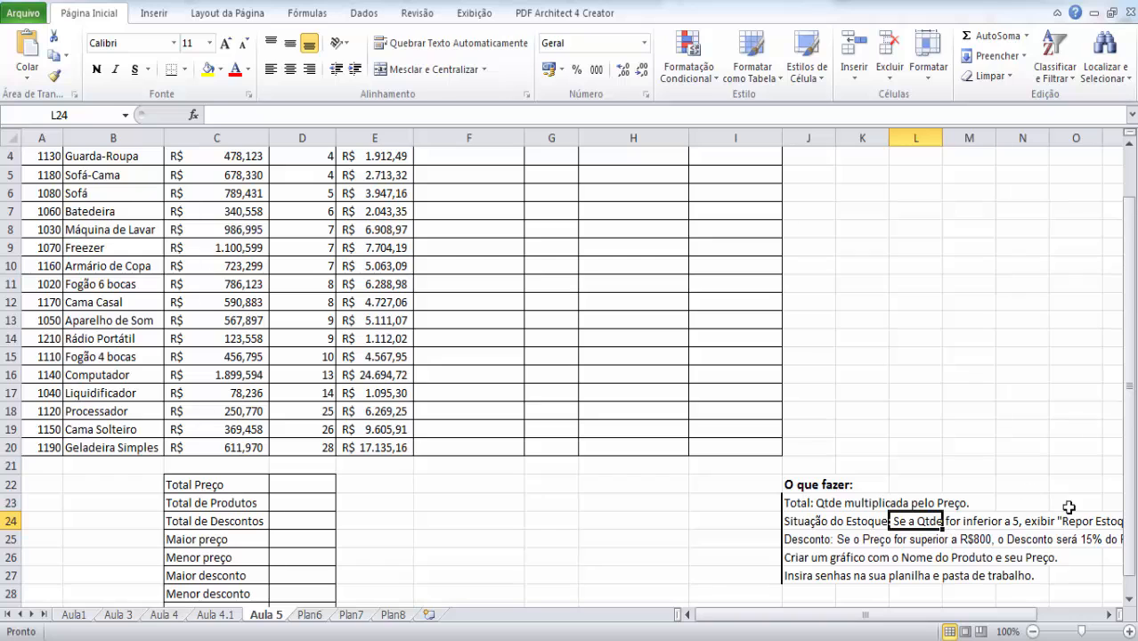
pyautogui.moveTo(1133, 469); pyautogui.dragTo(1132, 423)
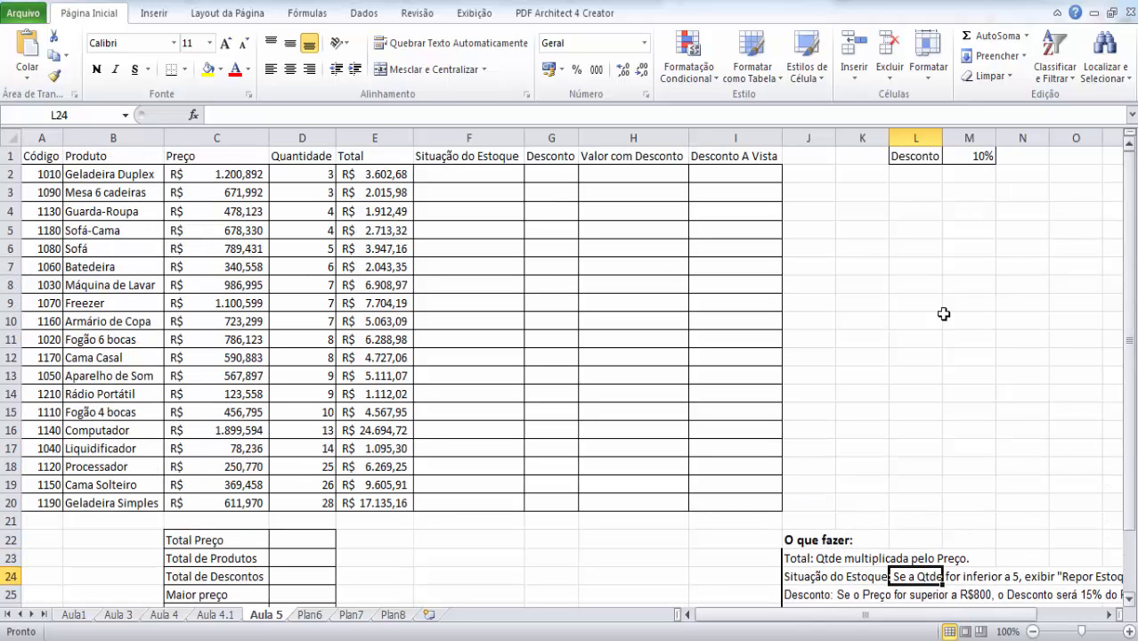
pyautogui.click(293, 173)
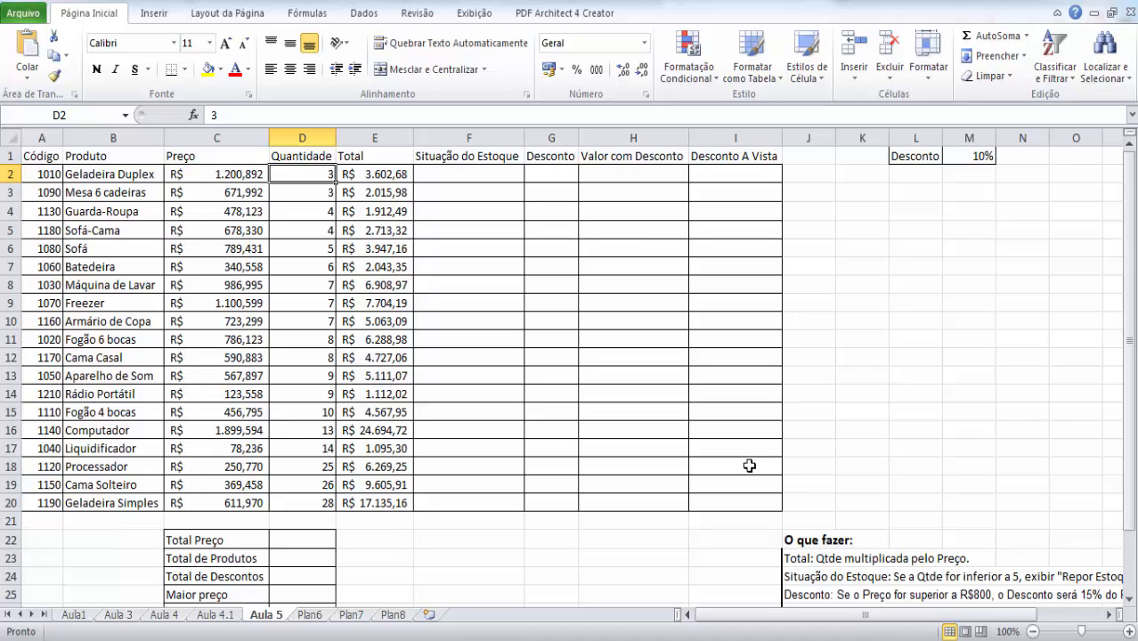
pyautogui.moveTo(895, 619); pyautogui.dragTo(908, 585)
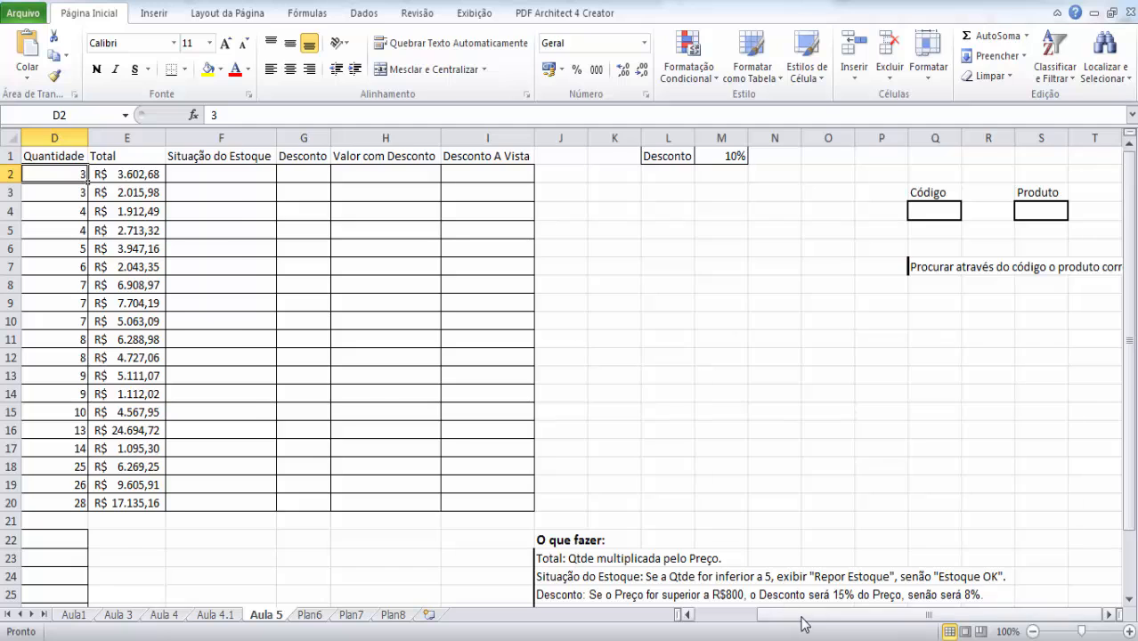
pyautogui.moveTo(805, 617); pyautogui.dragTo(712, 628)
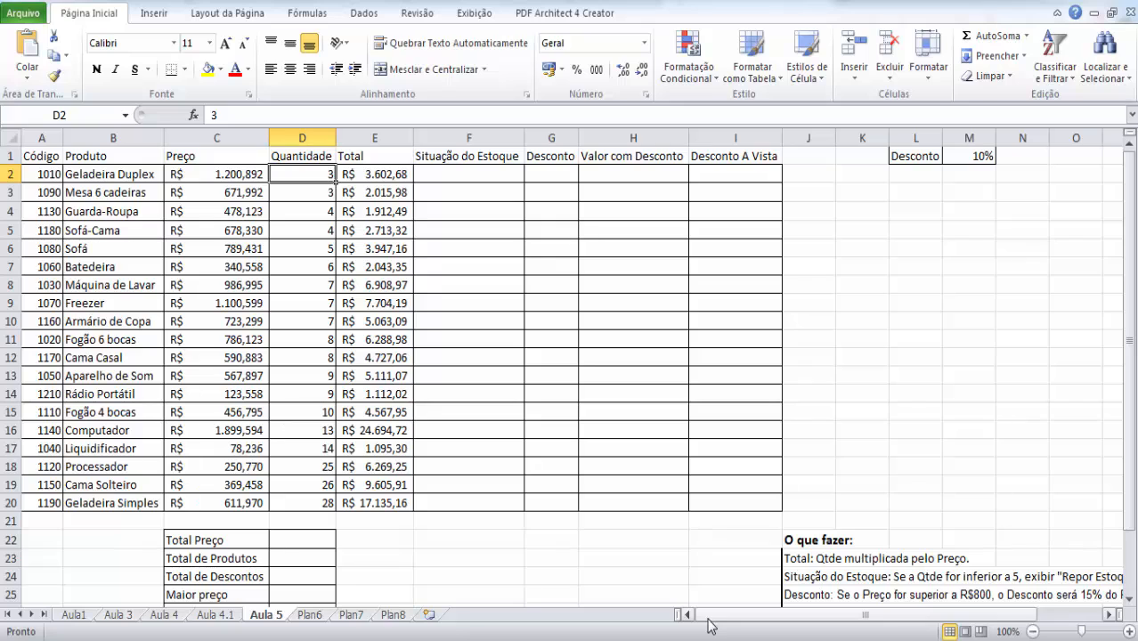
# - Start an SE formula in F2 with the logical test D2<=5
pyautogui.click(461, 175)
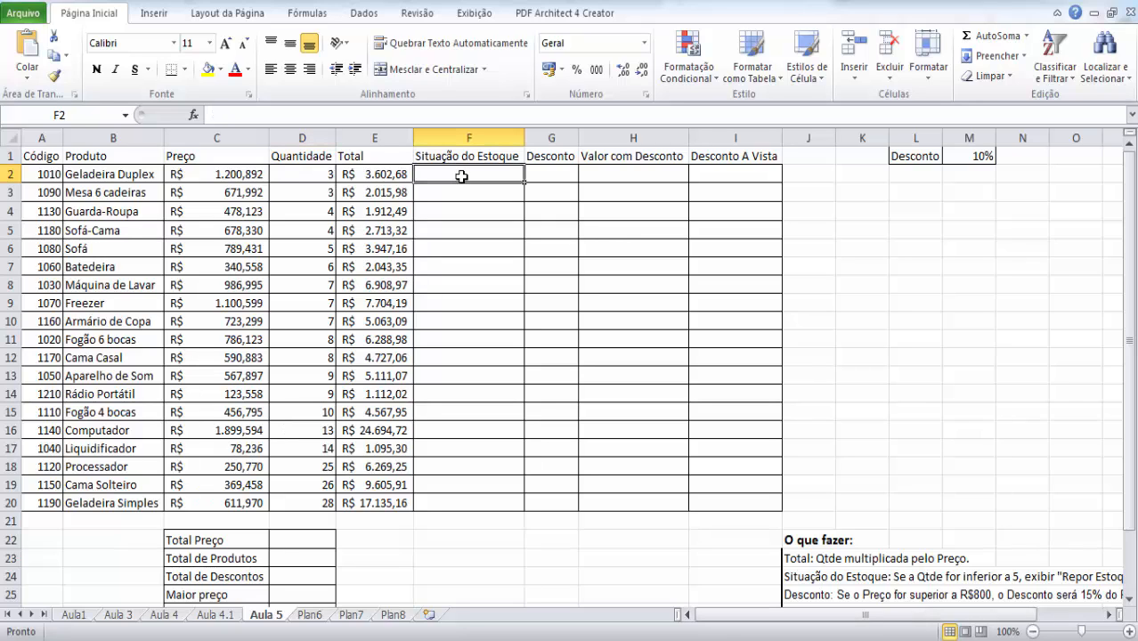
pyautogui.write('=')
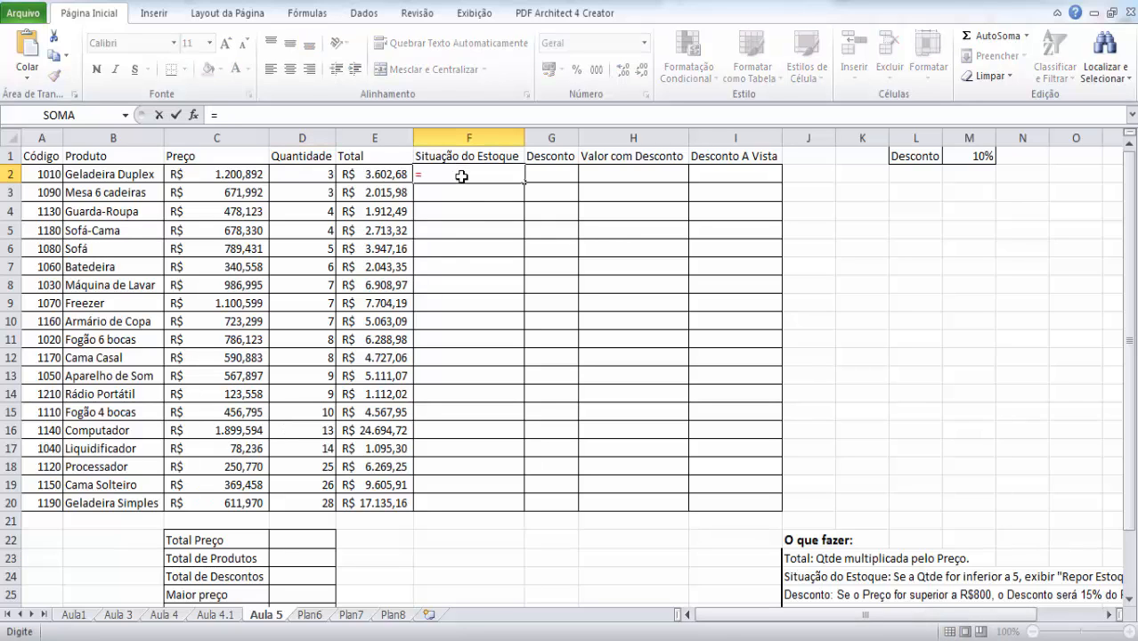
pyautogui.write('se(')
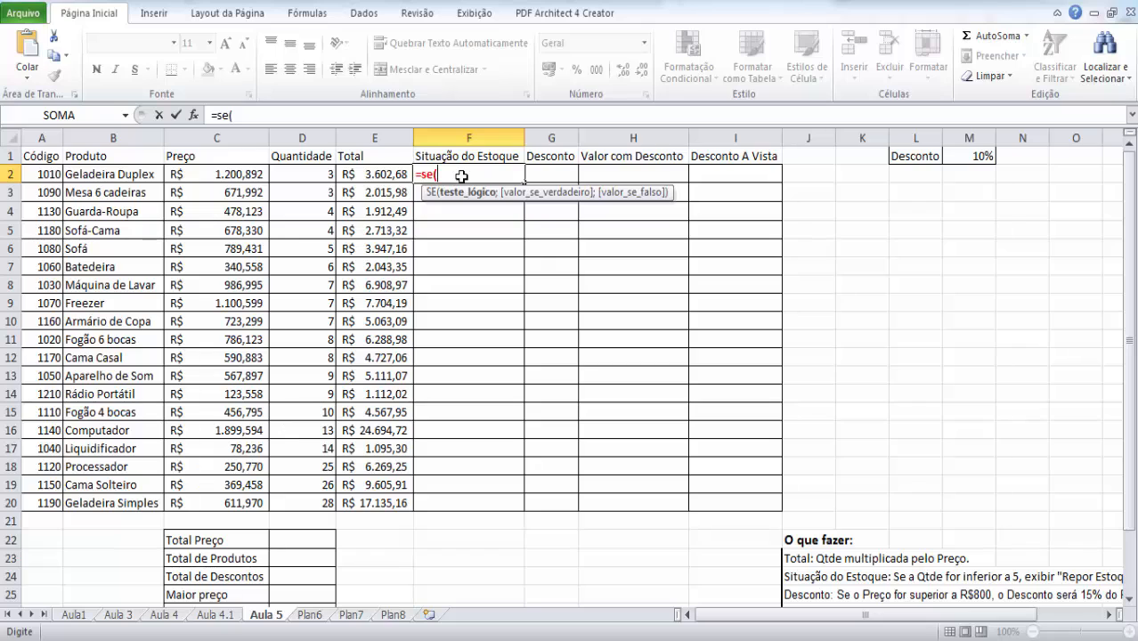
pyautogui.click(327, 173)
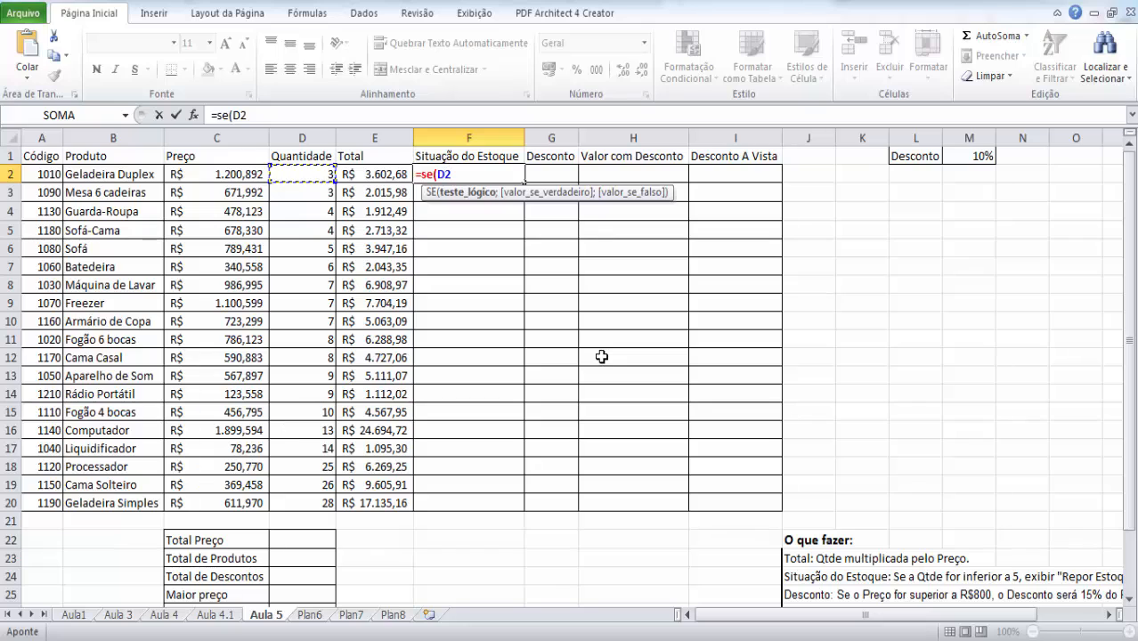
pyautogui.write('<=')
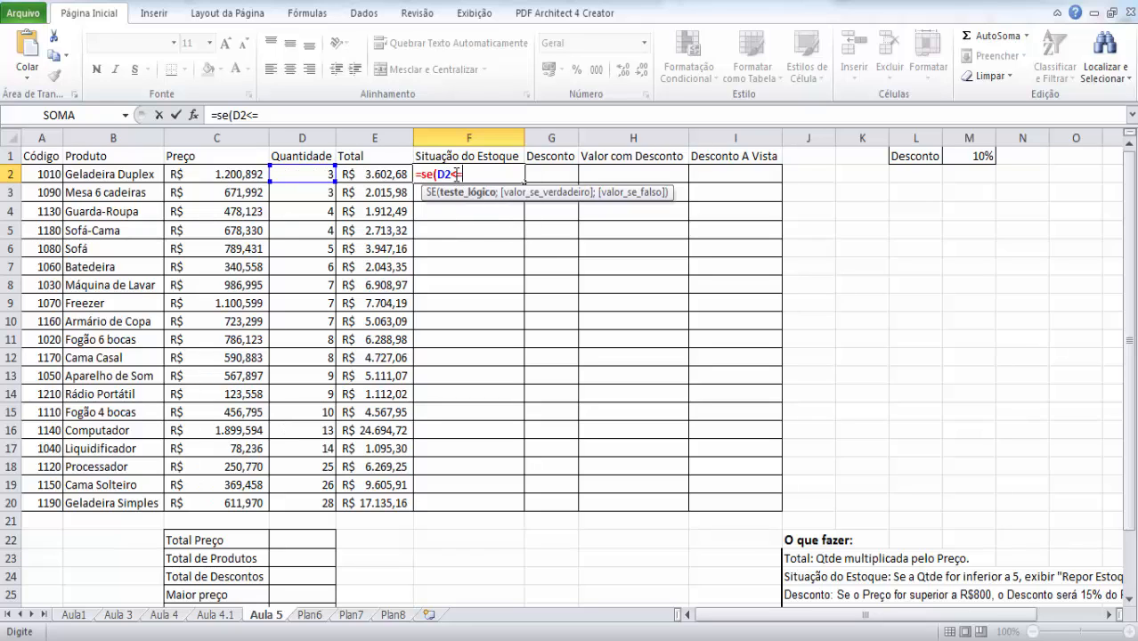
pyautogui.write('5')
pyautogui.write(';')
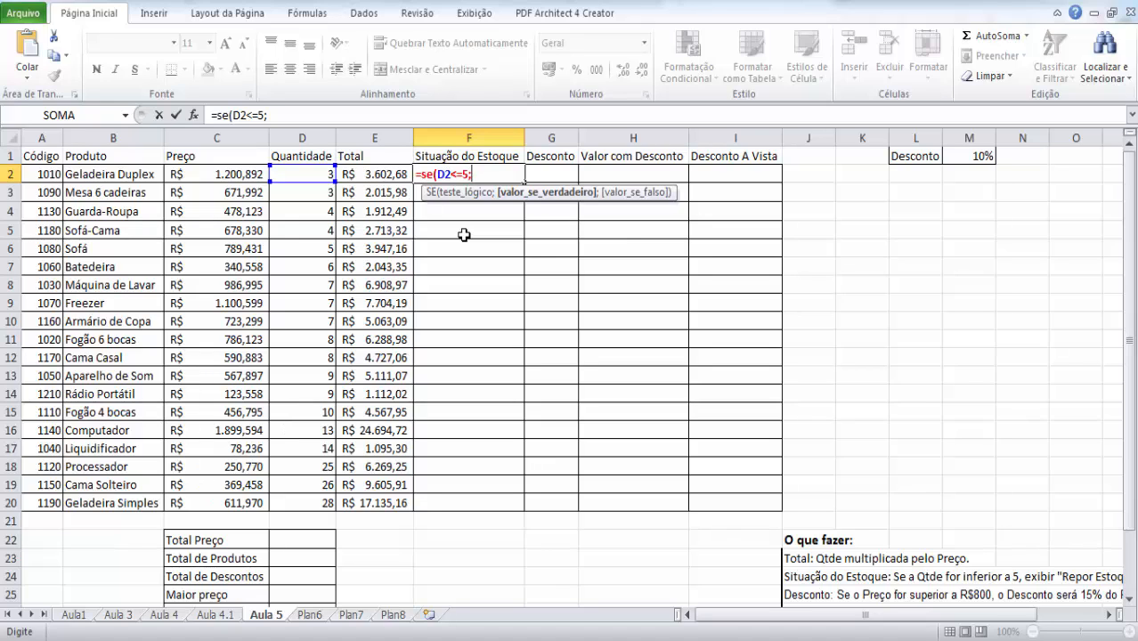
# - Complete the SE formula in F2 with "Repor Estoque" as the true value and "OK" as the false value, and enter it
pyautogui.write('"Repor Estoque"')
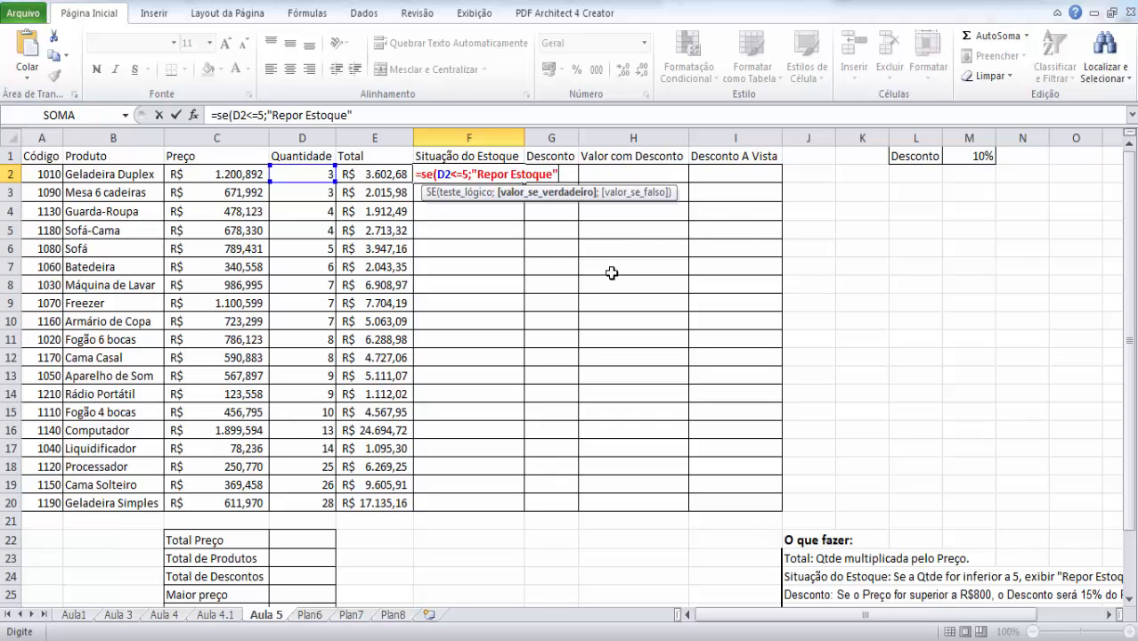
pyautogui.write(';')
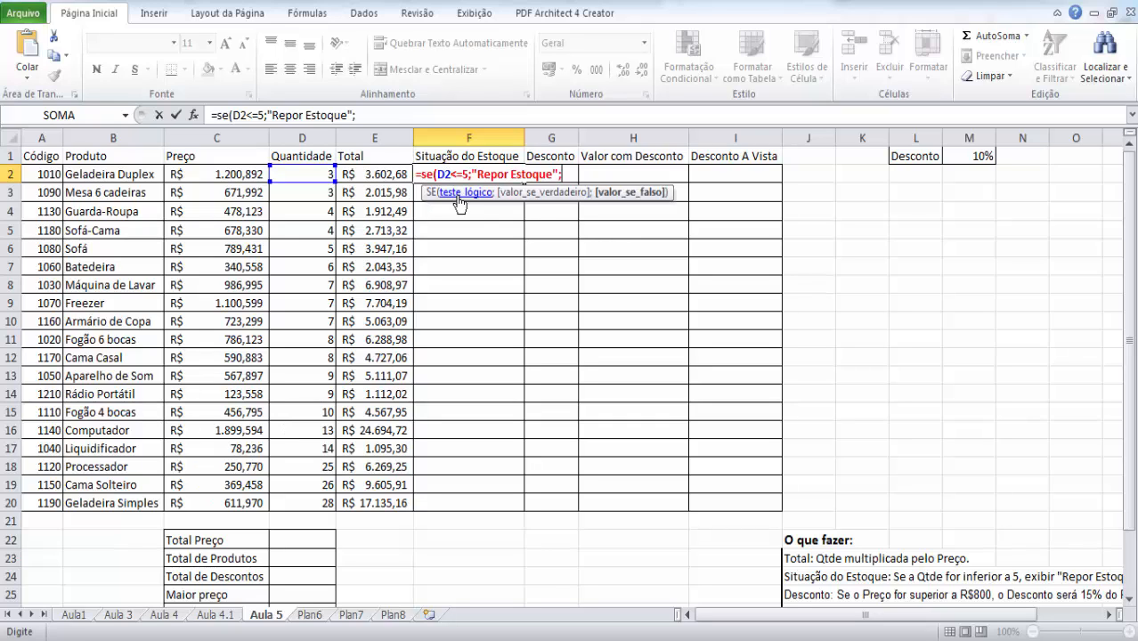
pyautogui.write('"OK"')
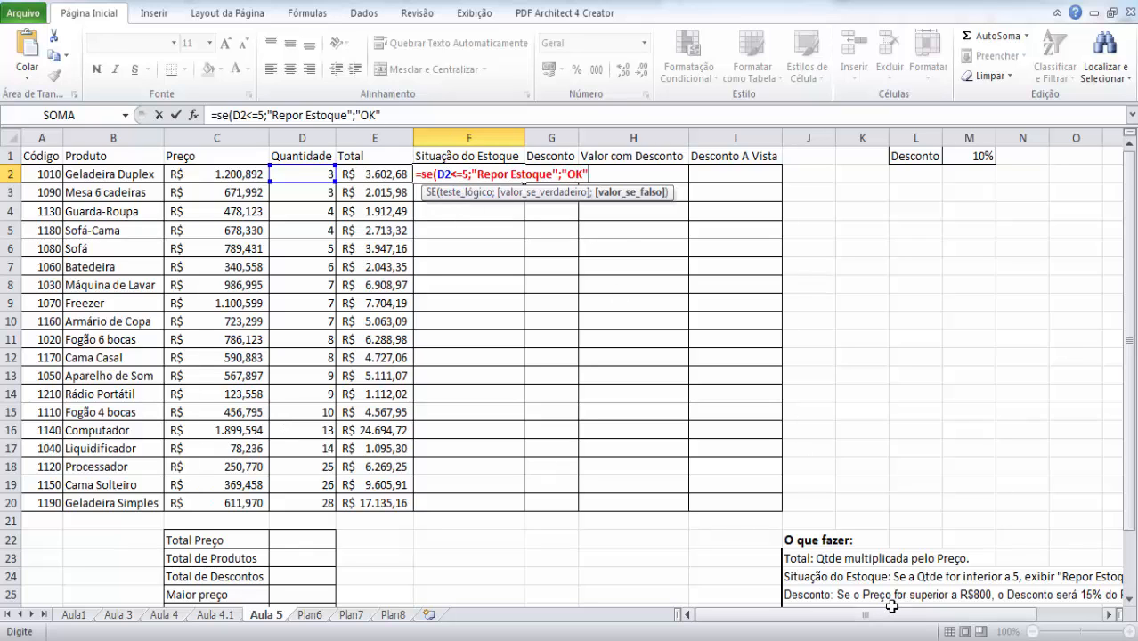
pyautogui.click(892, 606)
pyautogui.moveTo(876, 614); pyautogui.dragTo(627, 618)
pyautogui.click(434, 176)
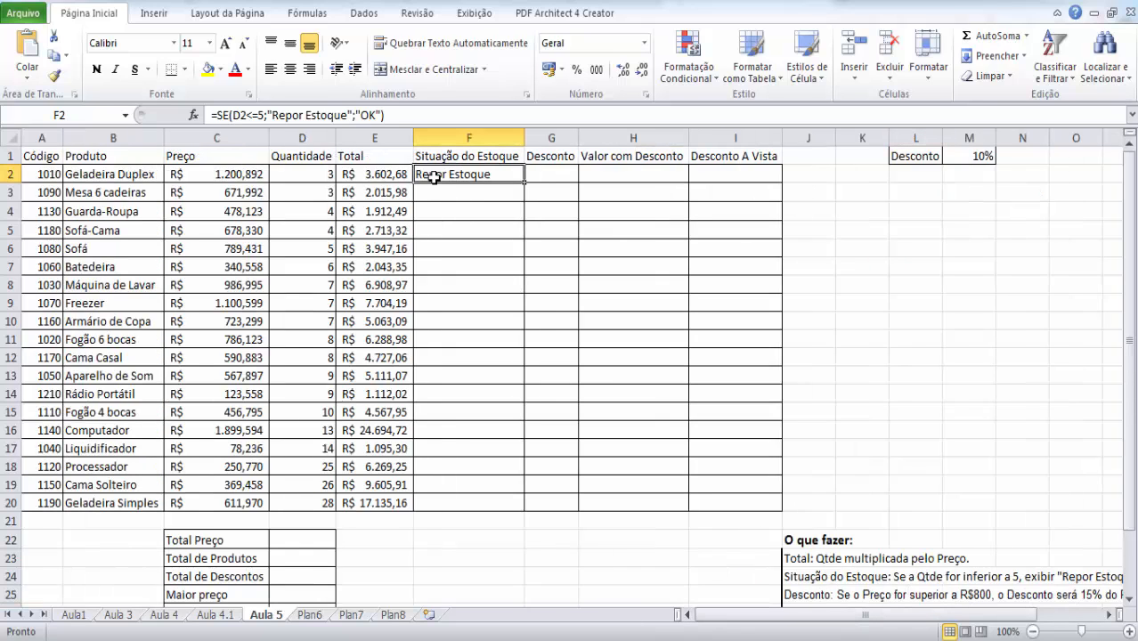
# - Change the false value of the SE formula in F2 to "Estoque OK"
pyautogui.doubleClick(434, 176)
pyautogui.click(581, 174)
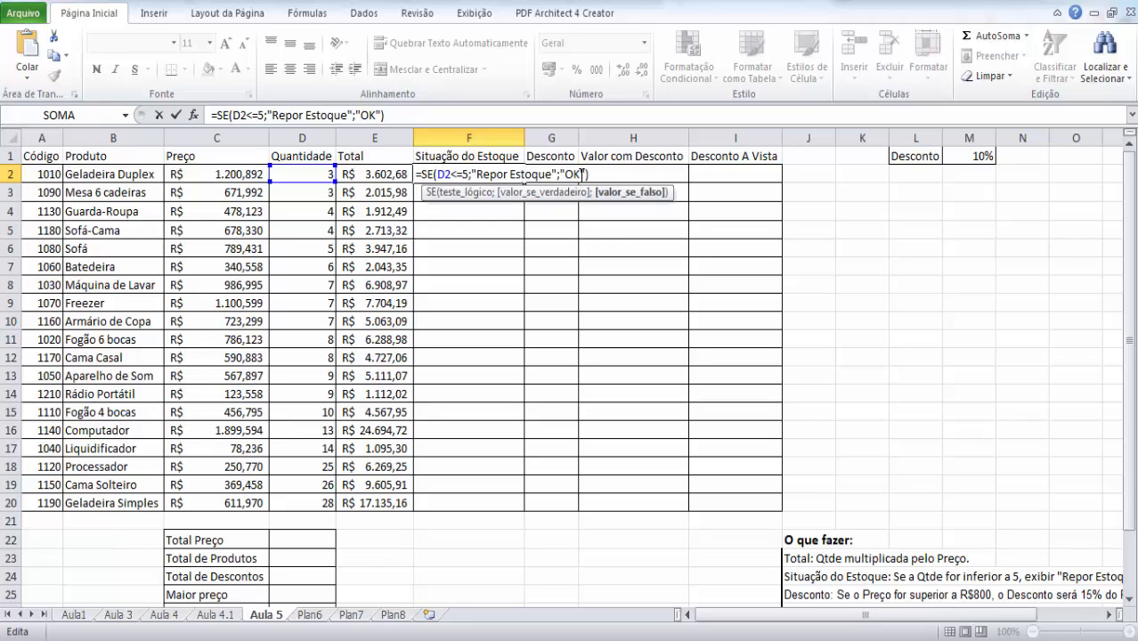
pyautogui.press('BackSpace')
pyautogui.press('BackSpace')
pyautogui.write('Estoque')
pyautogui.write('OK')
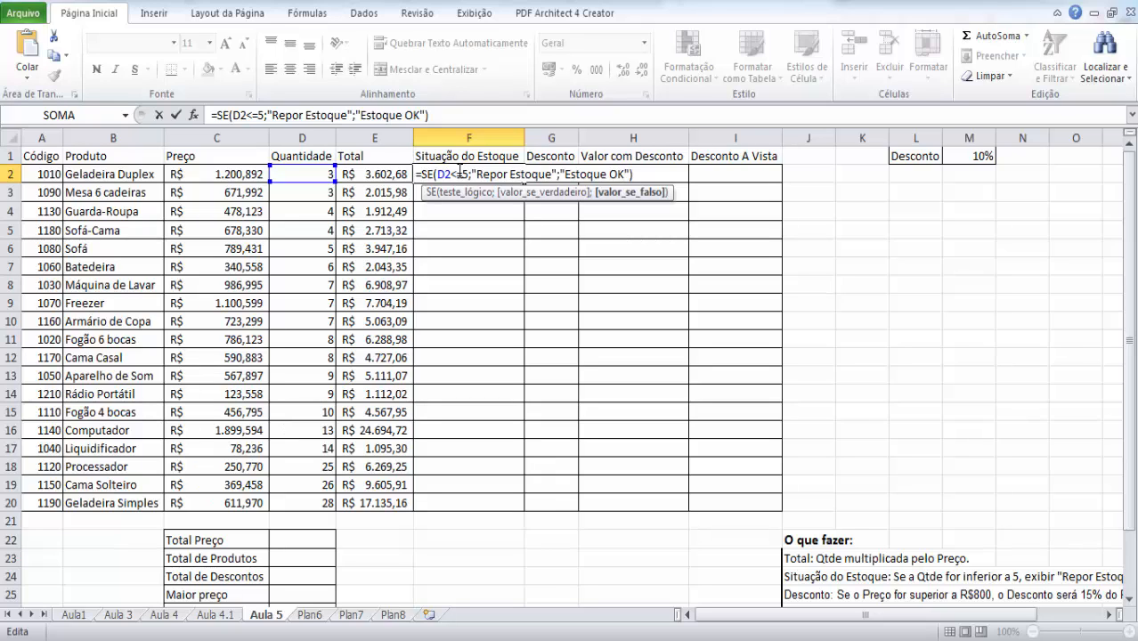
pyautogui.click(647, 173)
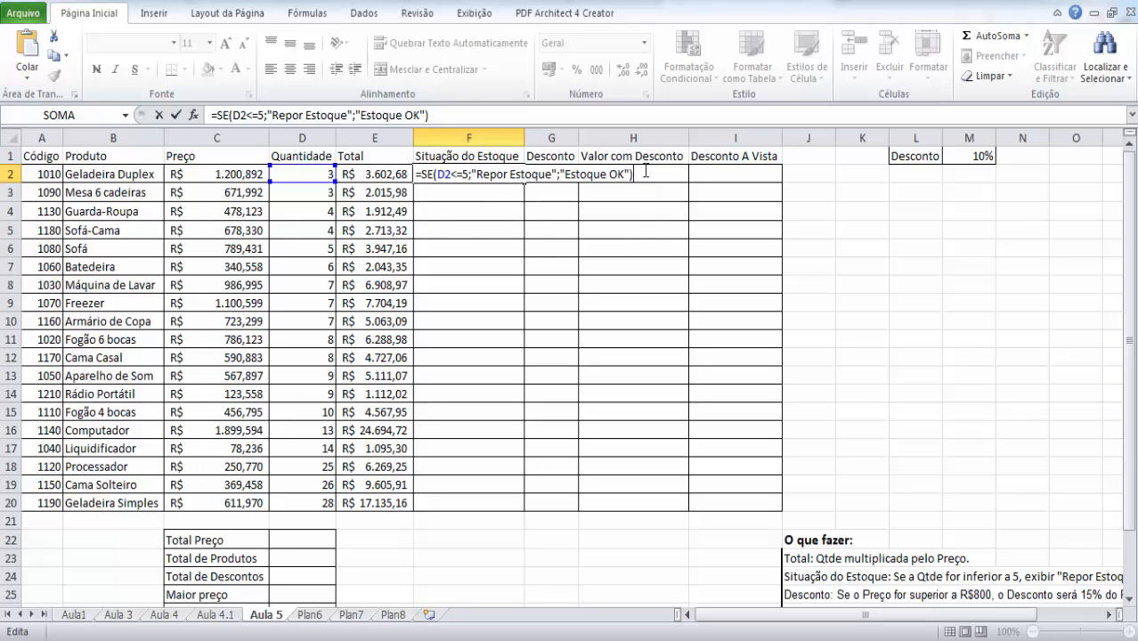
pyautogui.press('Return')
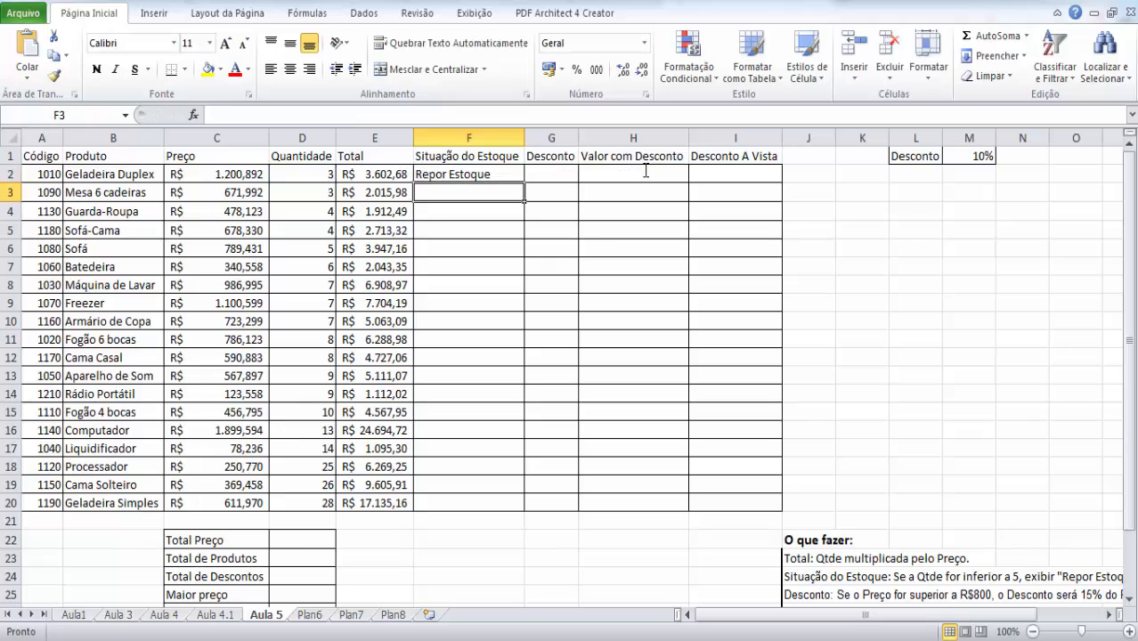
# - Copy the Situação do Estoque formula from F2 down to F20
pyautogui.click(485, 175)
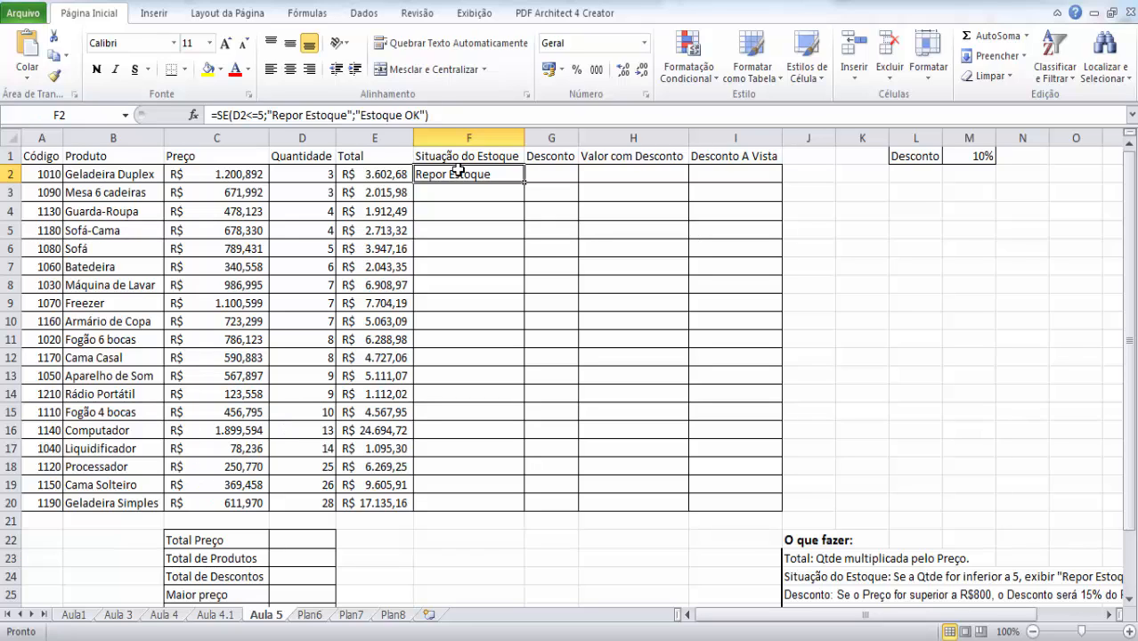
pyautogui.click(302, 174)
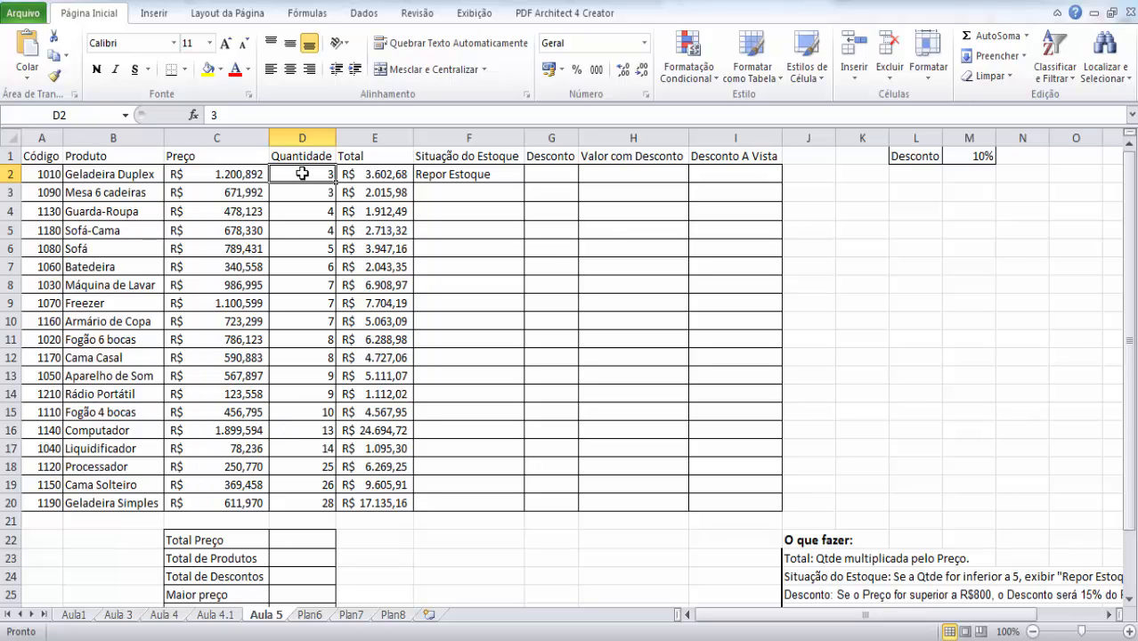
pyautogui.click(486, 157)
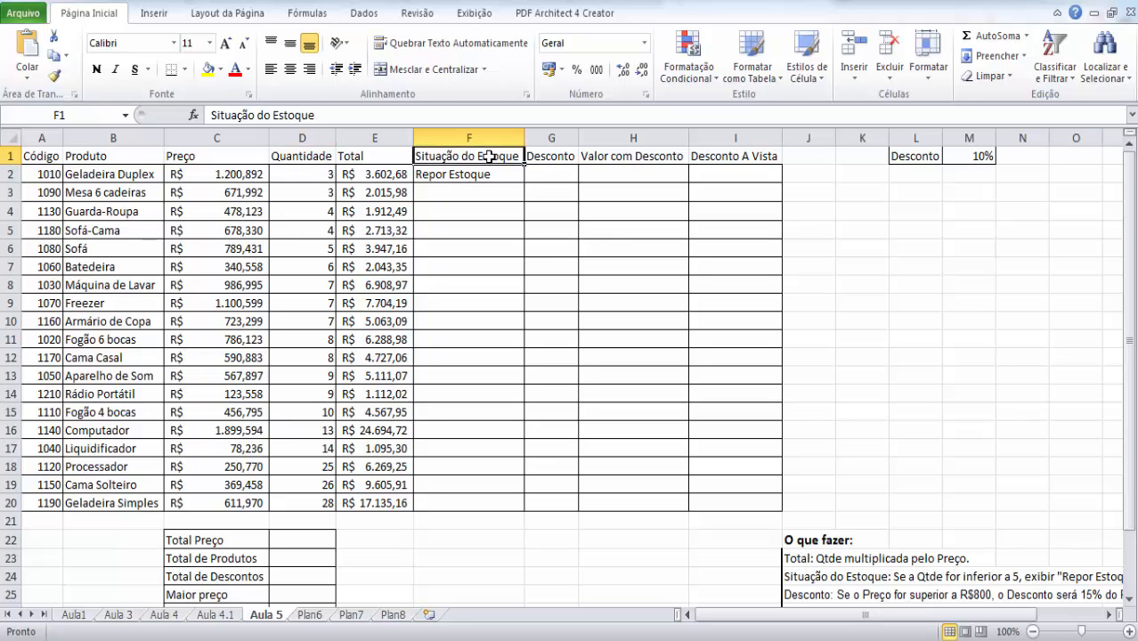
pyautogui.click(469, 173)
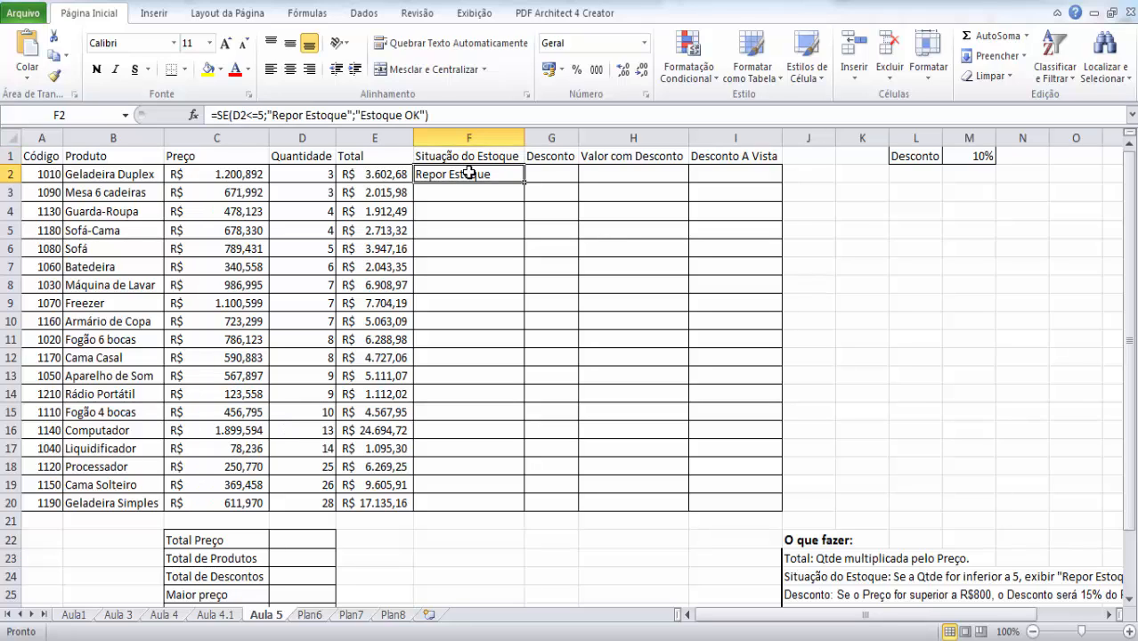
pyautogui.moveTo(525, 183); pyautogui.dragTo(522, 505)
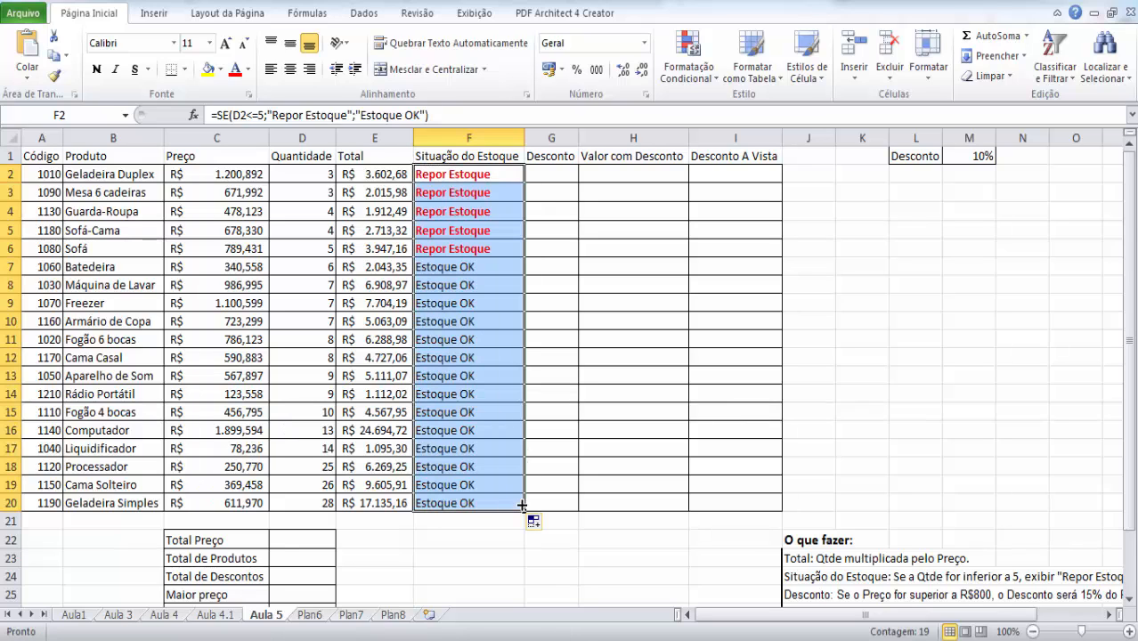
pyautogui.click(588, 354)
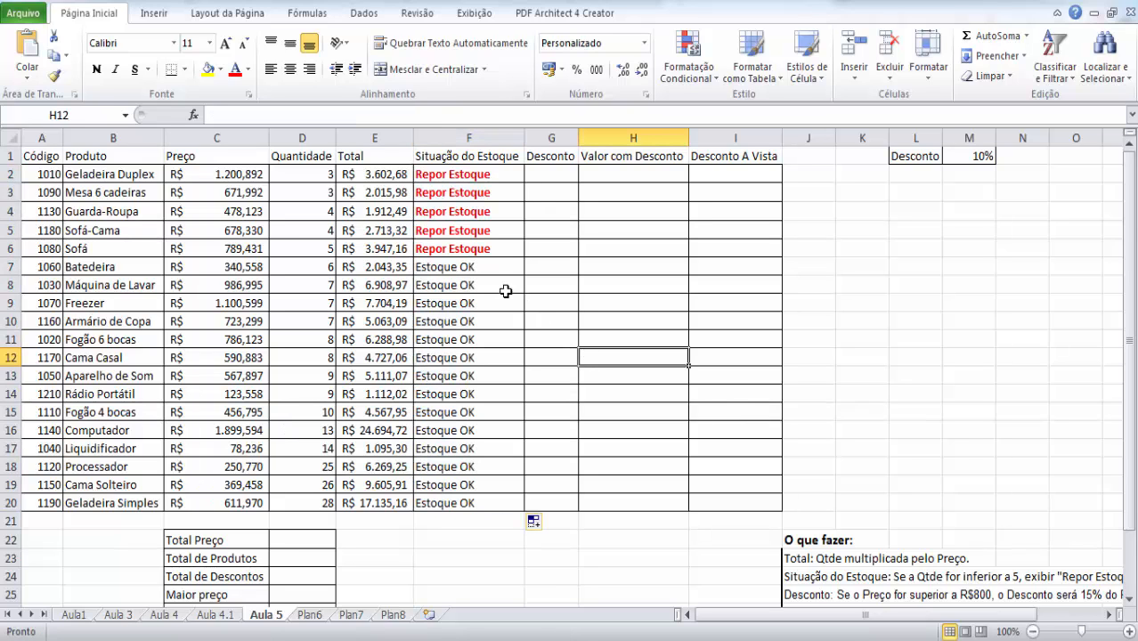
# - Check the Situação do Estoque results in column F against the product quantities in column D
pyautogui.click(485, 281)
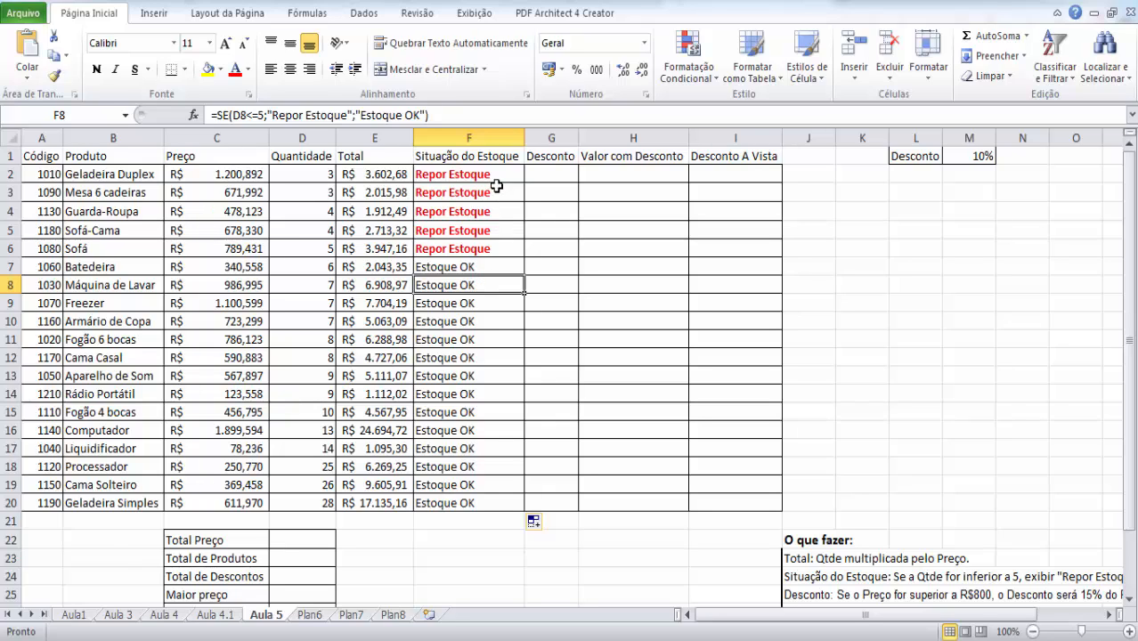
pyautogui.moveTo(503, 176); pyautogui.dragTo(457, 499)
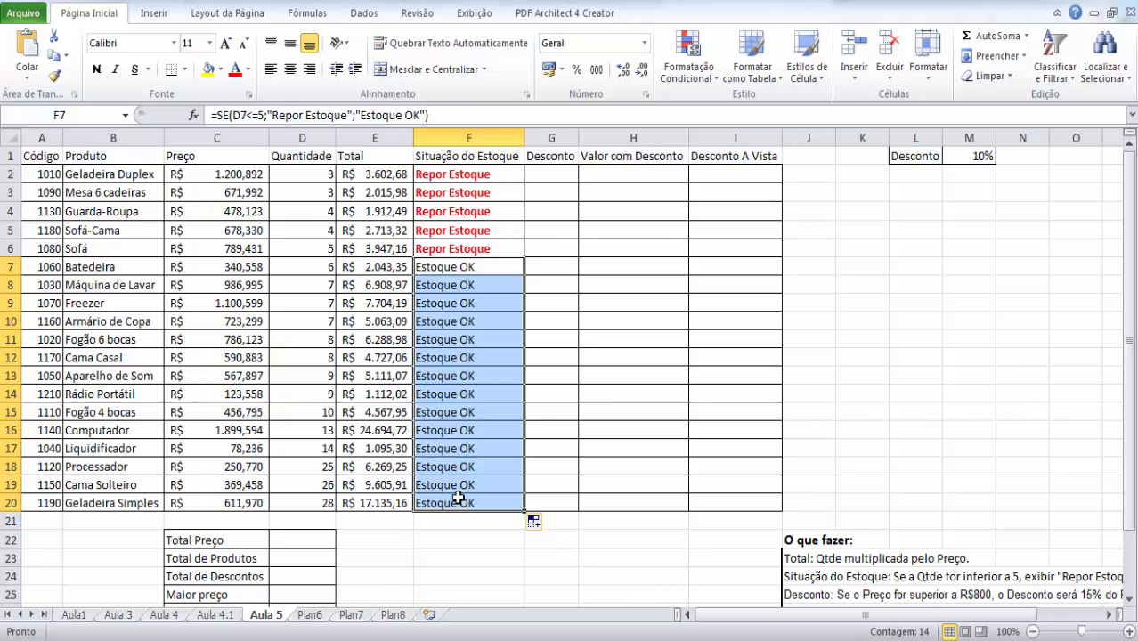
pyautogui.click(313, 182)
pyautogui.moveTo(314, 182); pyautogui.dragTo(305, 485)
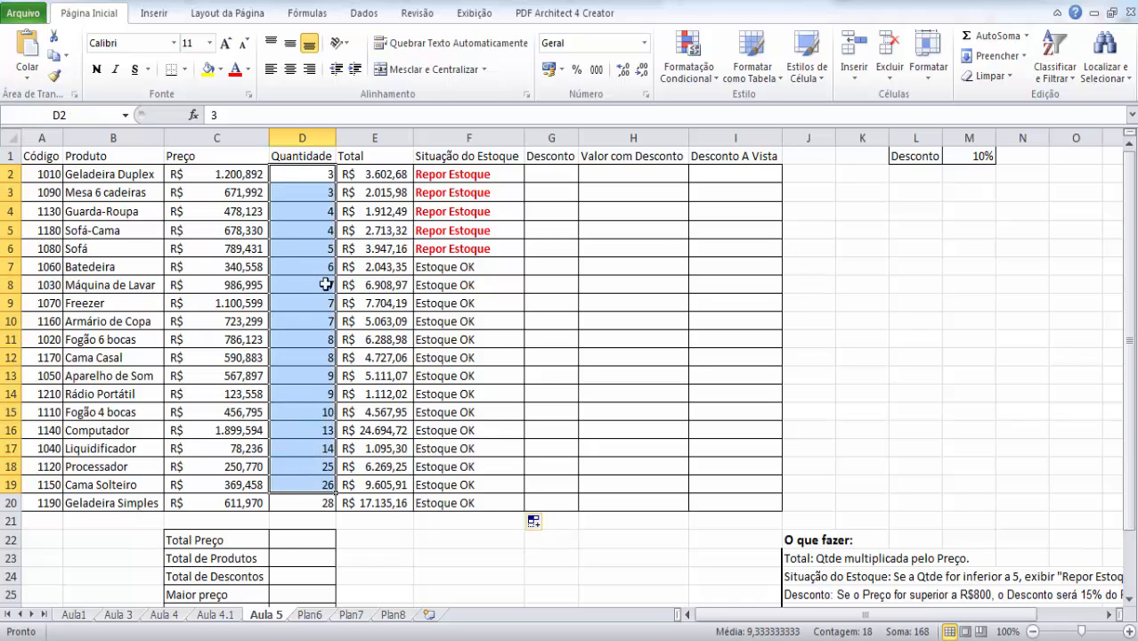
pyautogui.click(317, 171)
pyautogui.moveTo(317, 171); pyautogui.dragTo(317, 244)
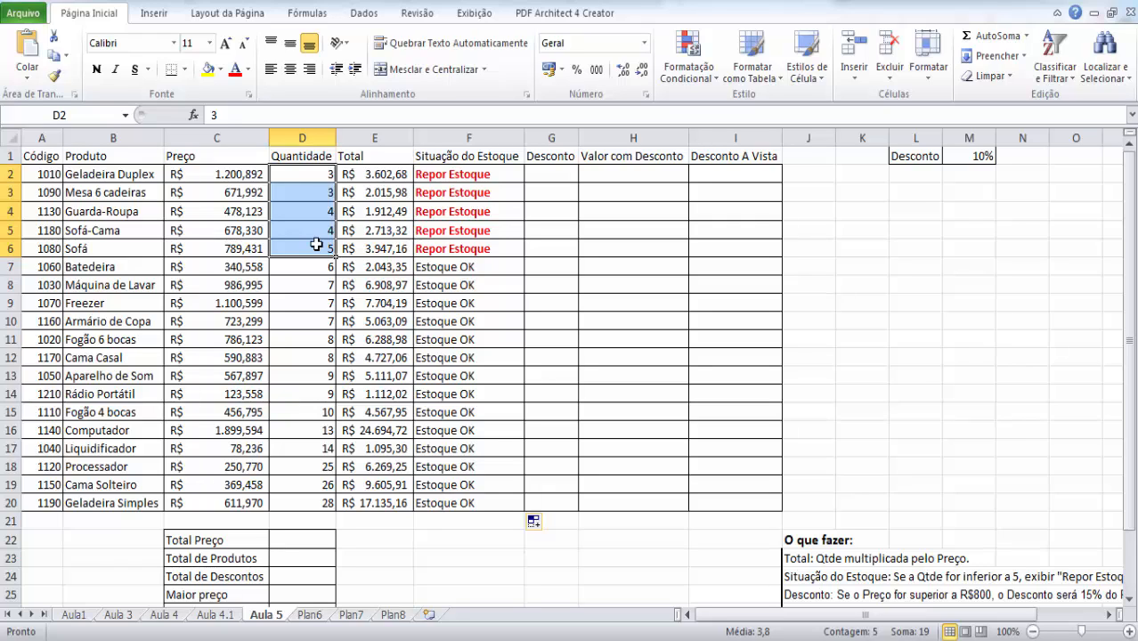
pyautogui.click(477, 175)
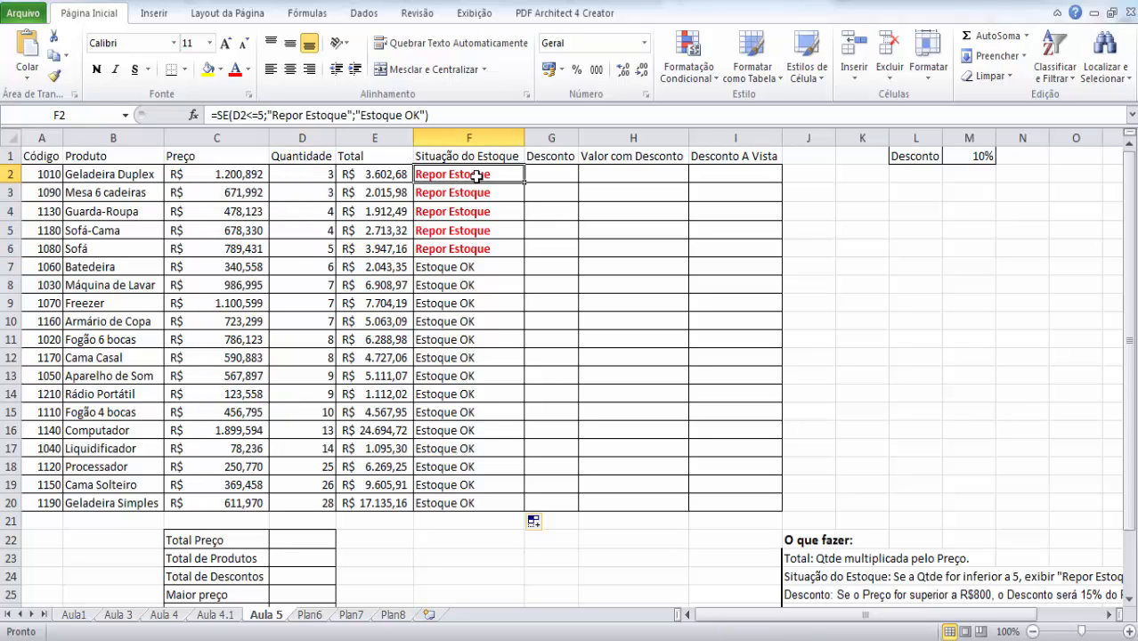
pyautogui.moveTo(476, 177); pyautogui.dragTo(443, 505)
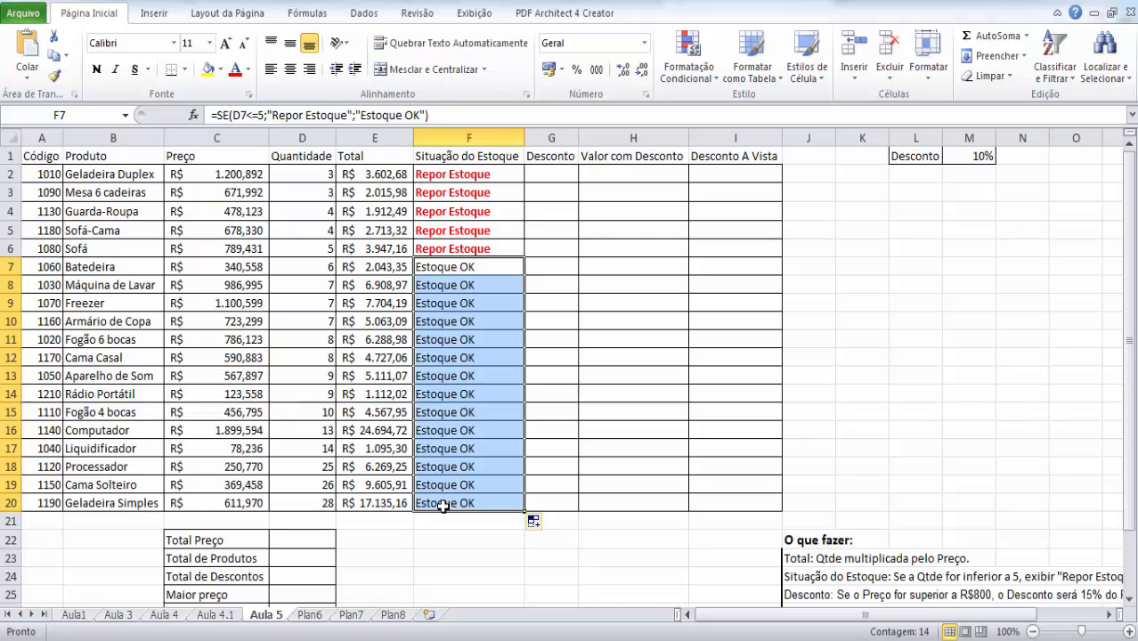
pyautogui.click(428, 374)
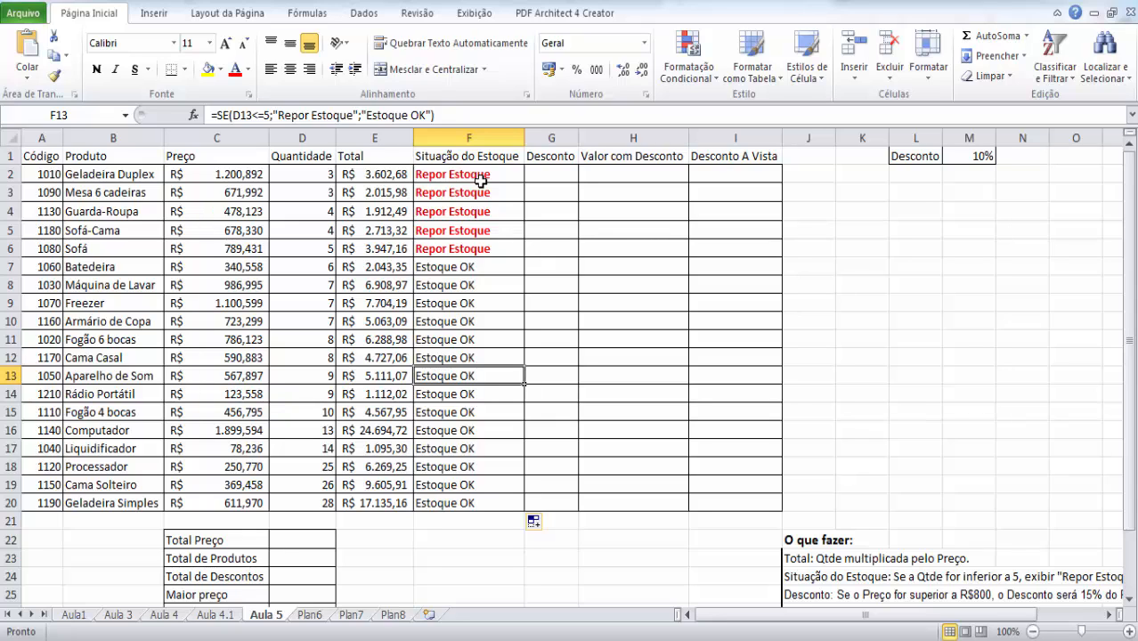
# - Start an "É Igual a" conditional formatting rule on F2:F20 for cells equal to "Estoque OK"
pyautogui.moveTo(492, 174); pyautogui.dragTo(484, 502)
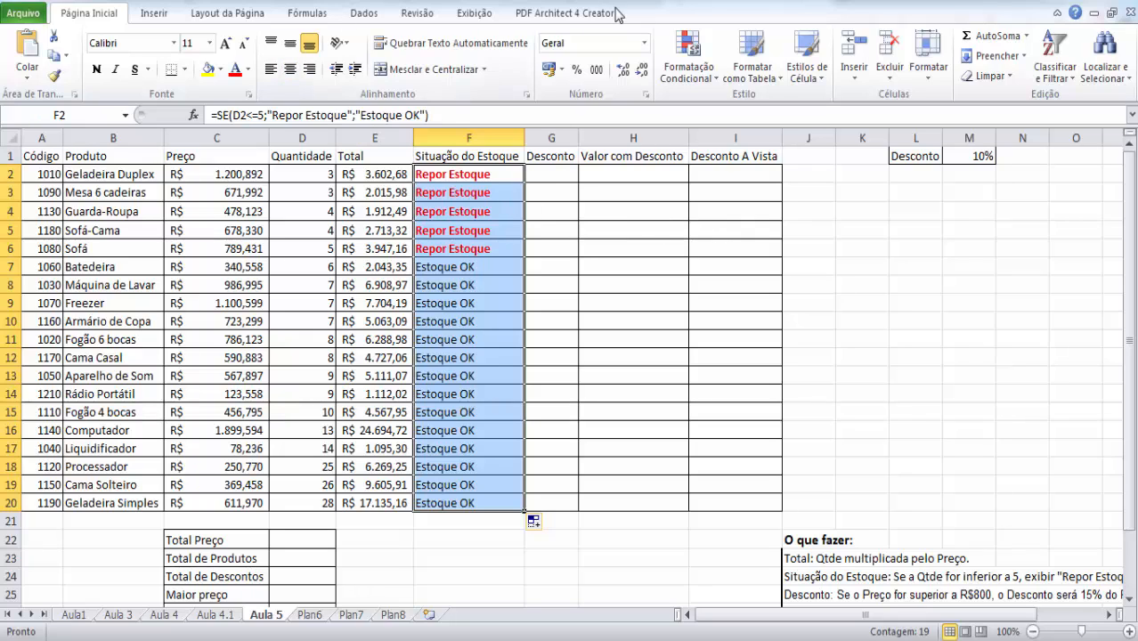
pyautogui.click(704, 82)
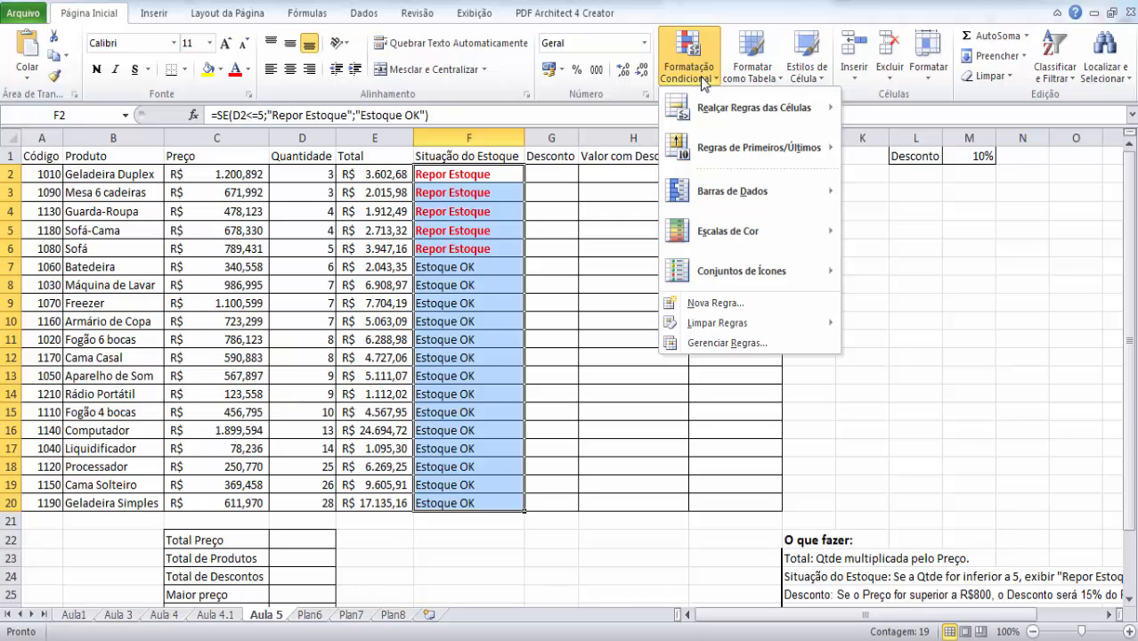
pyautogui.moveTo(744, 114)
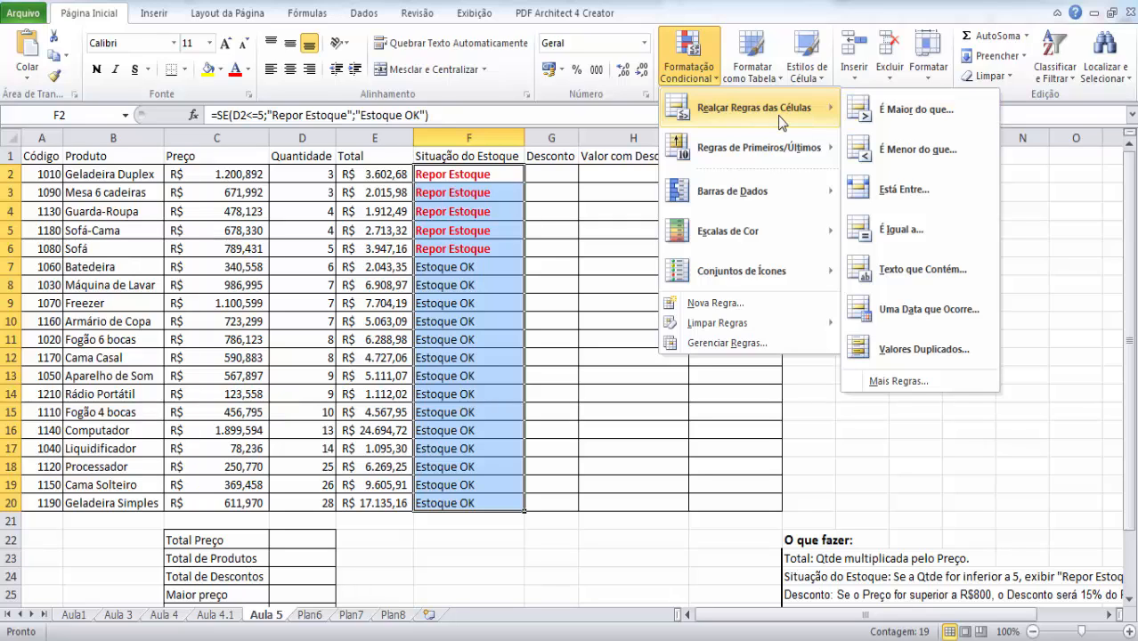
pyautogui.click(950, 228)
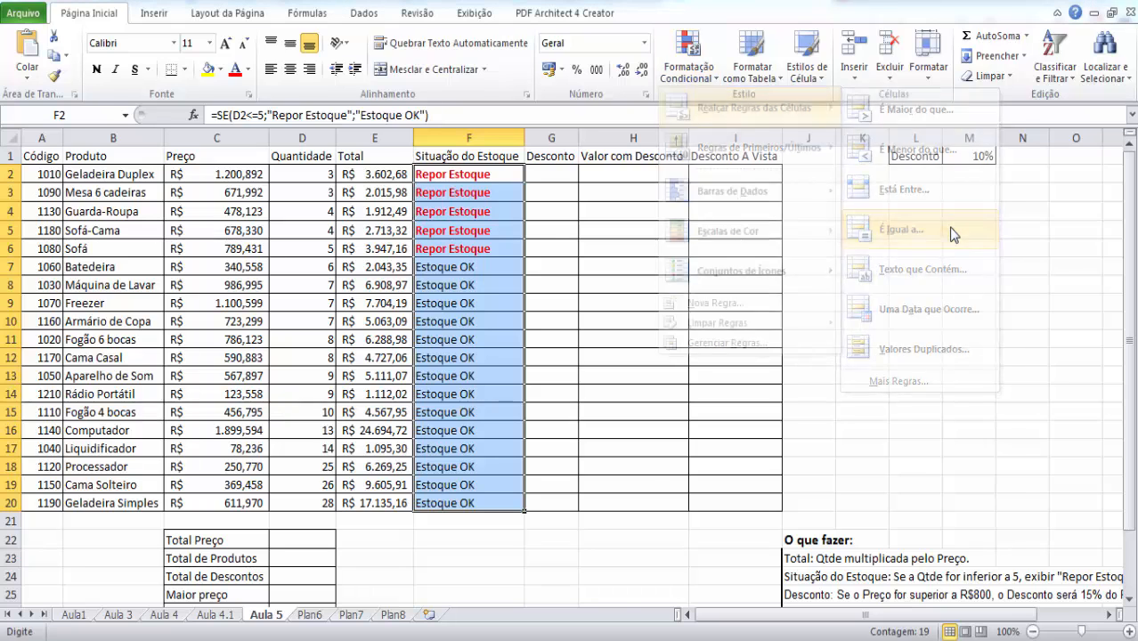
pyautogui.moveTo(721, 192); pyautogui.dragTo(889, 196)
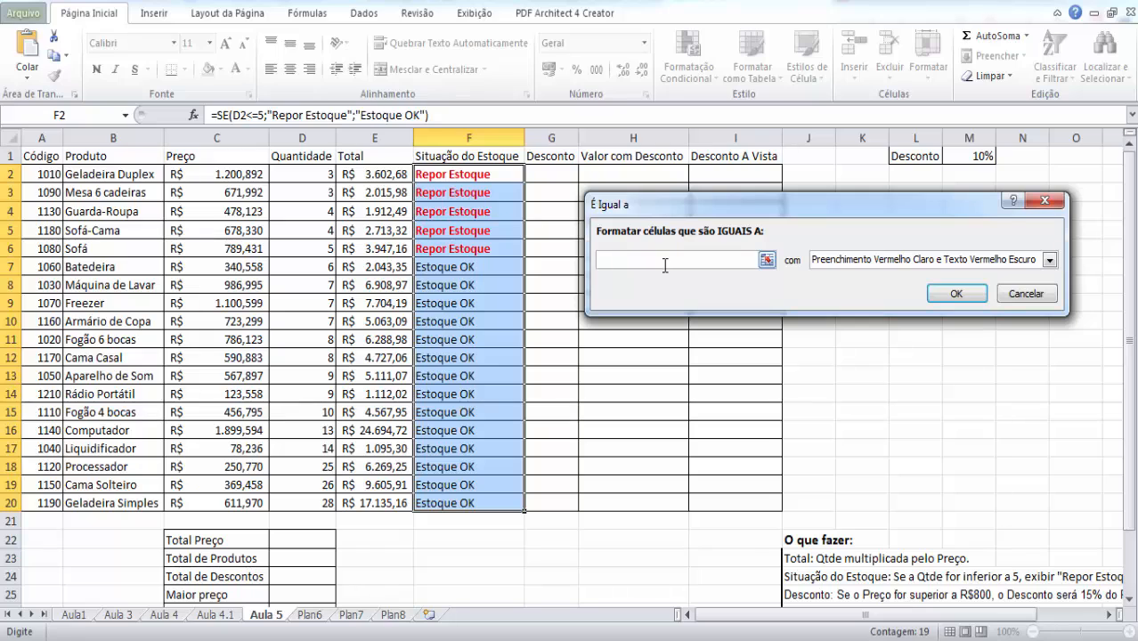
pyautogui.write('Estoque OK')
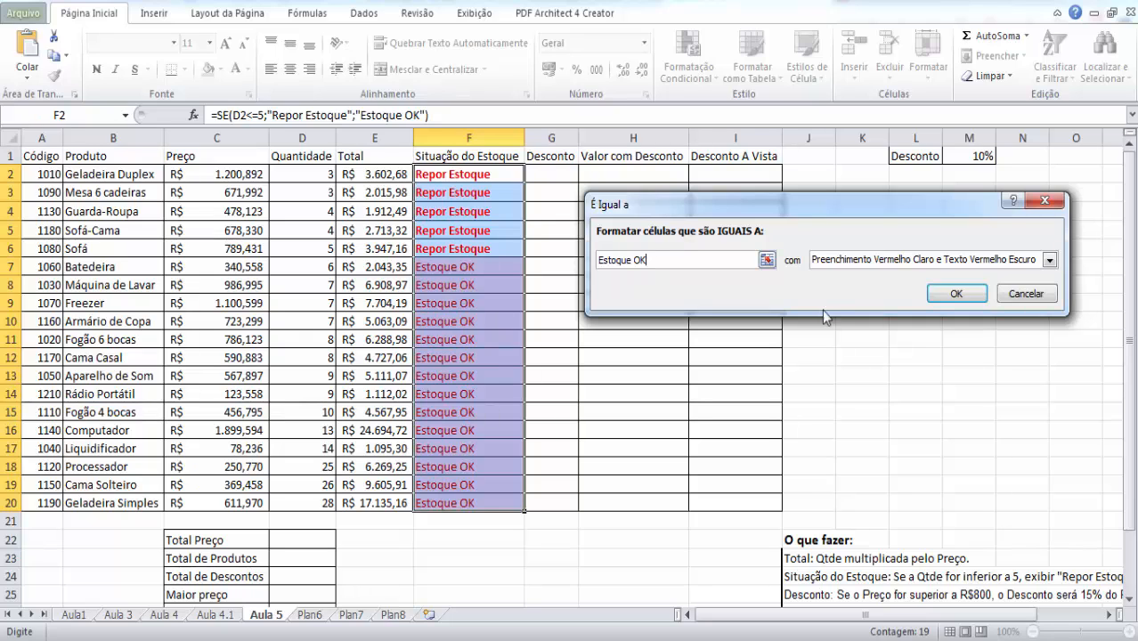
pyautogui.click(880, 261)
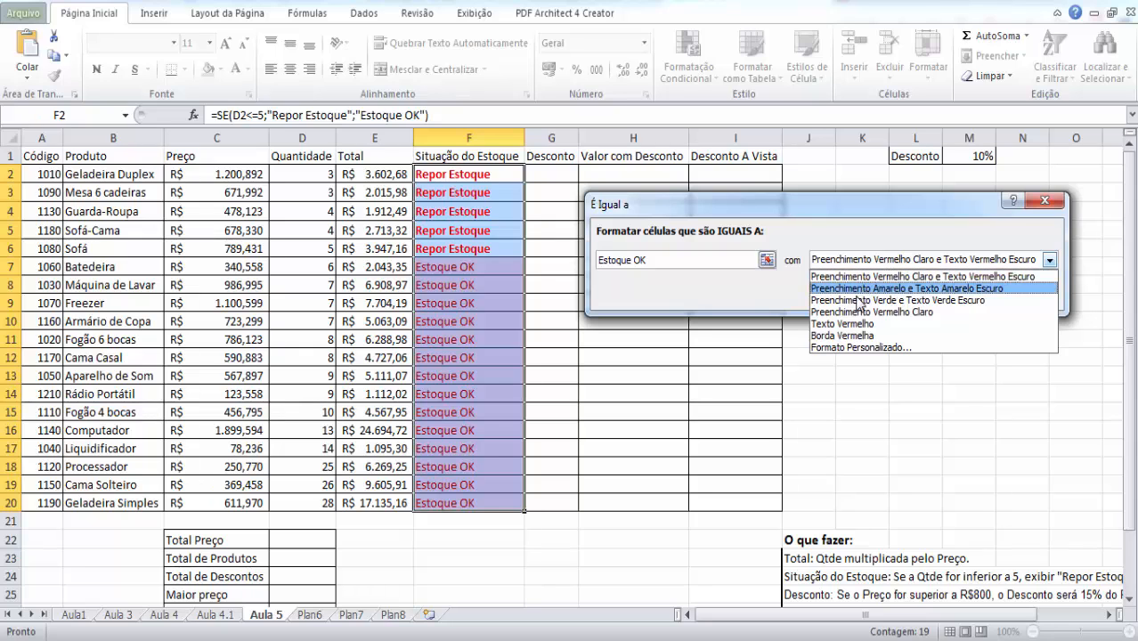
pyautogui.click(870, 301)
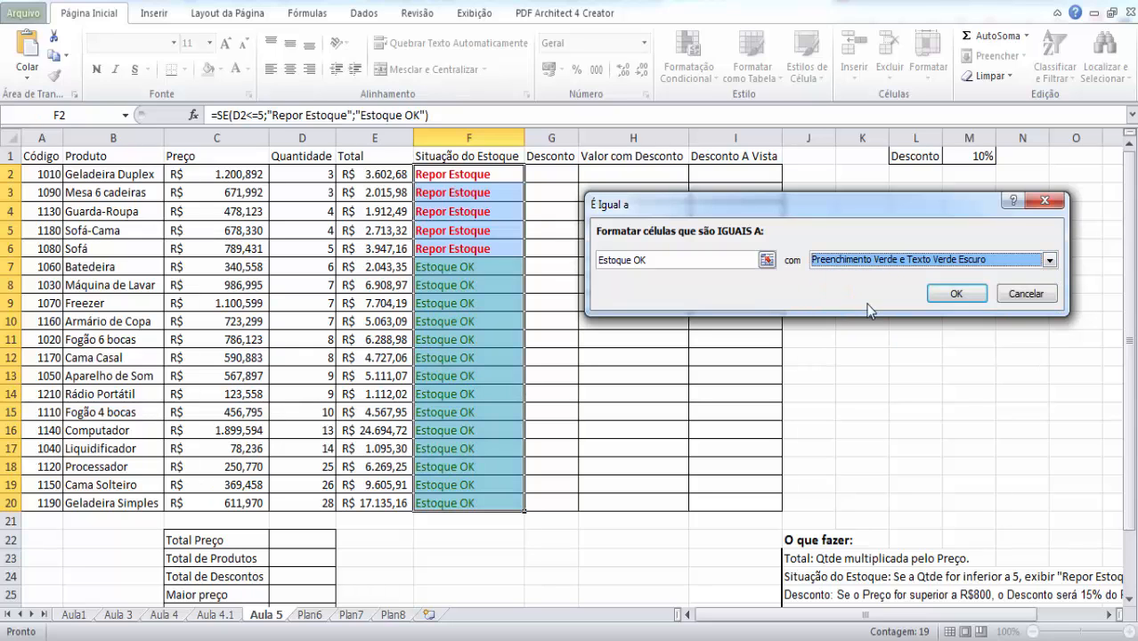
pyautogui.click(913, 261)
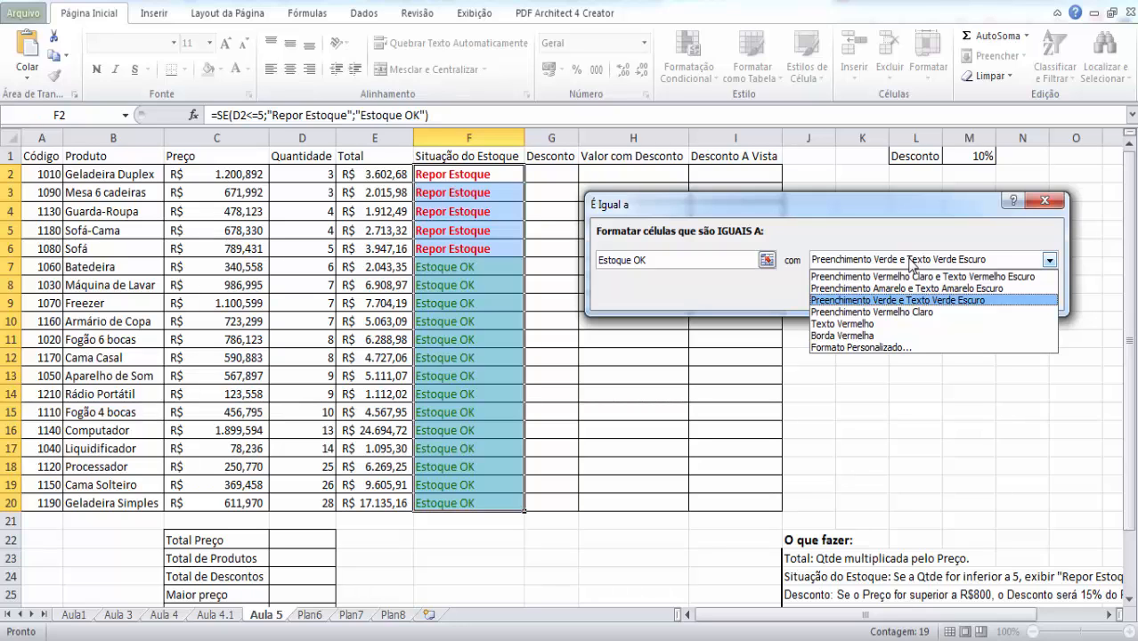
pyautogui.click(863, 350)
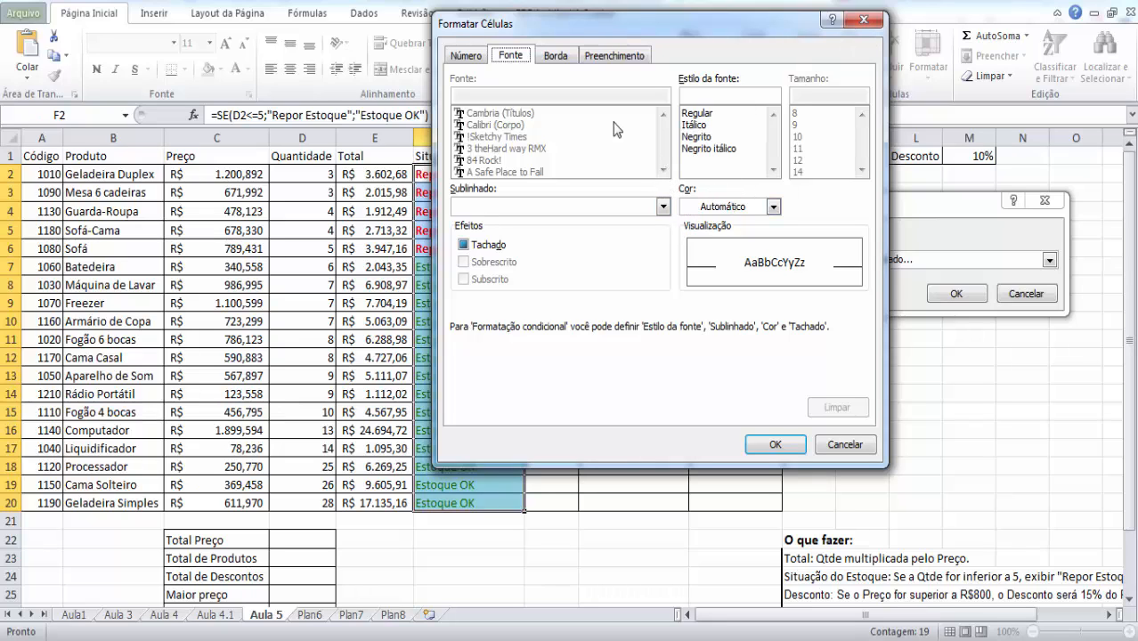
pyautogui.click(861, 21)
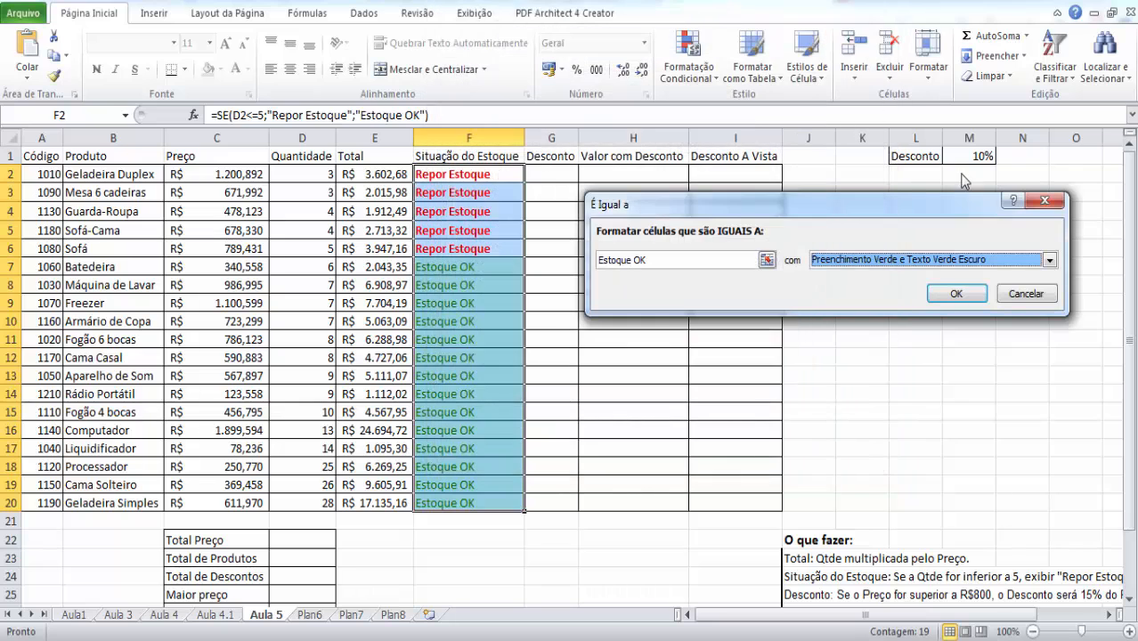
# - Give the "Estoque OK" rule the format "Preenchimento Verde e Texto Verde Escuro" and apply it
pyautogui.click(932, 263)
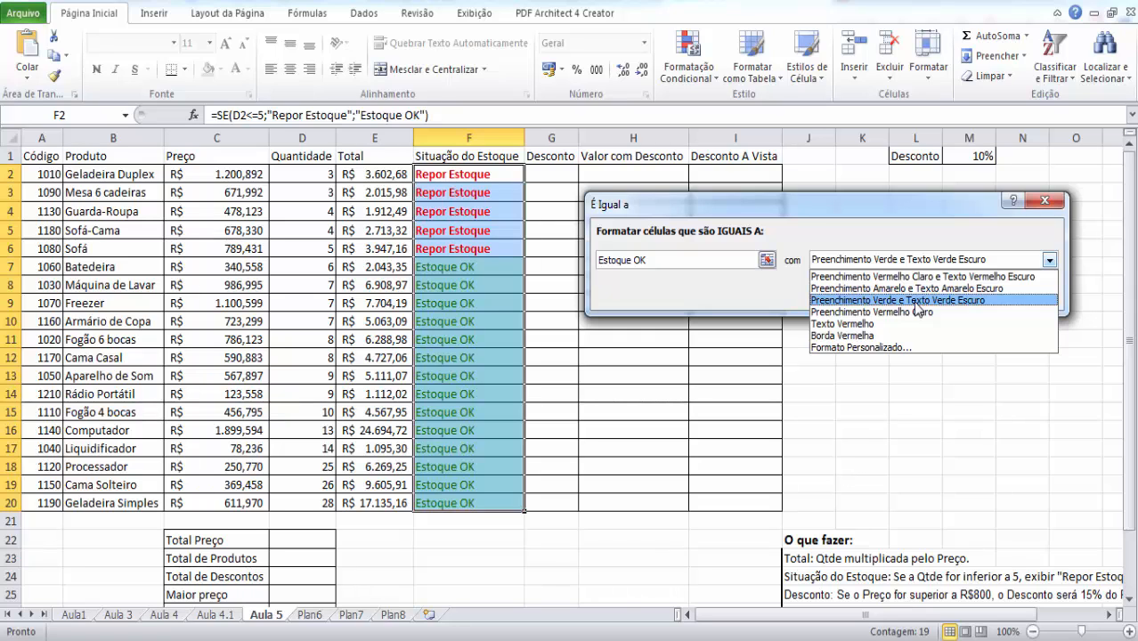
pyautogui.click(915, 302)
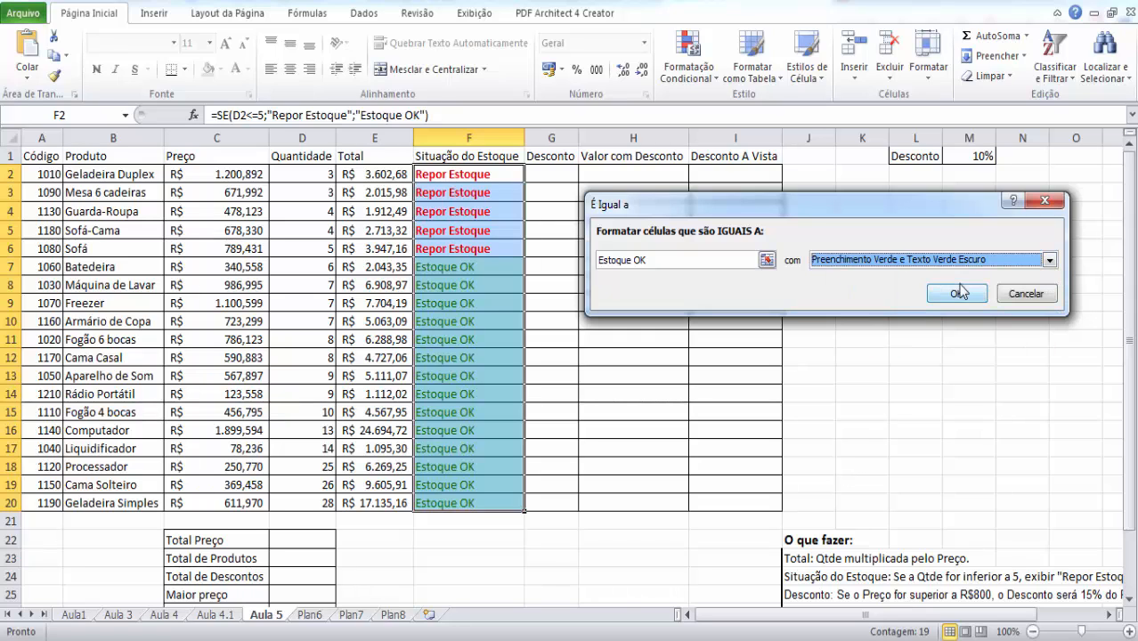
pyautogui.click(960, 292)
pyautogui.click(908, 317)
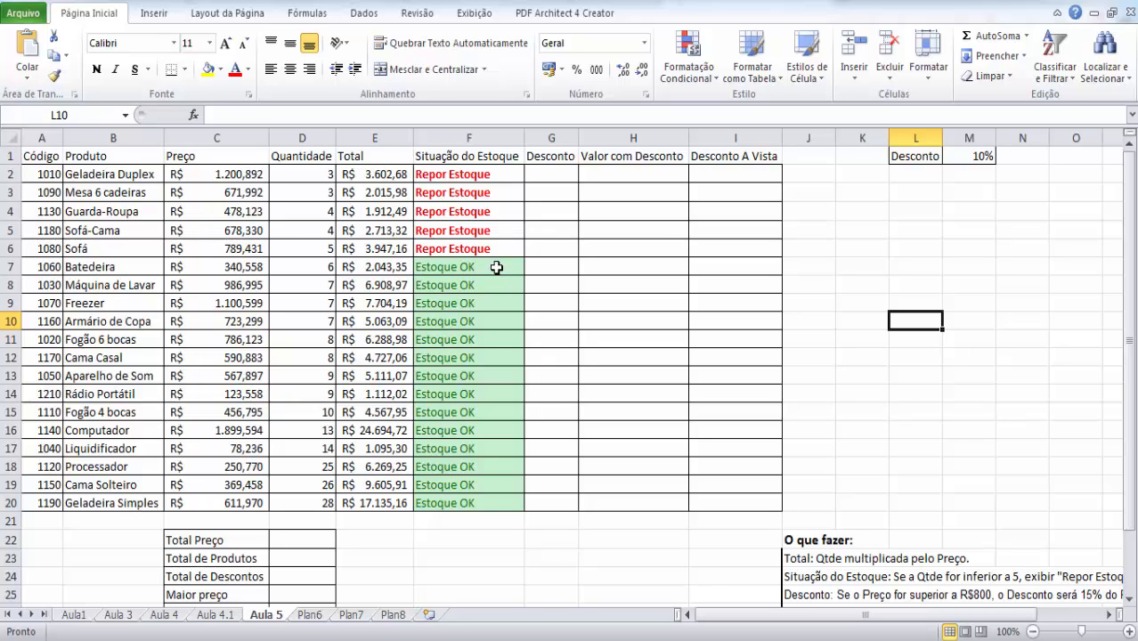
# - Try a quantity of 2 for Fogão 6 bocas in D11 and check its stock status in F11
pyautogui.click(312, 339)
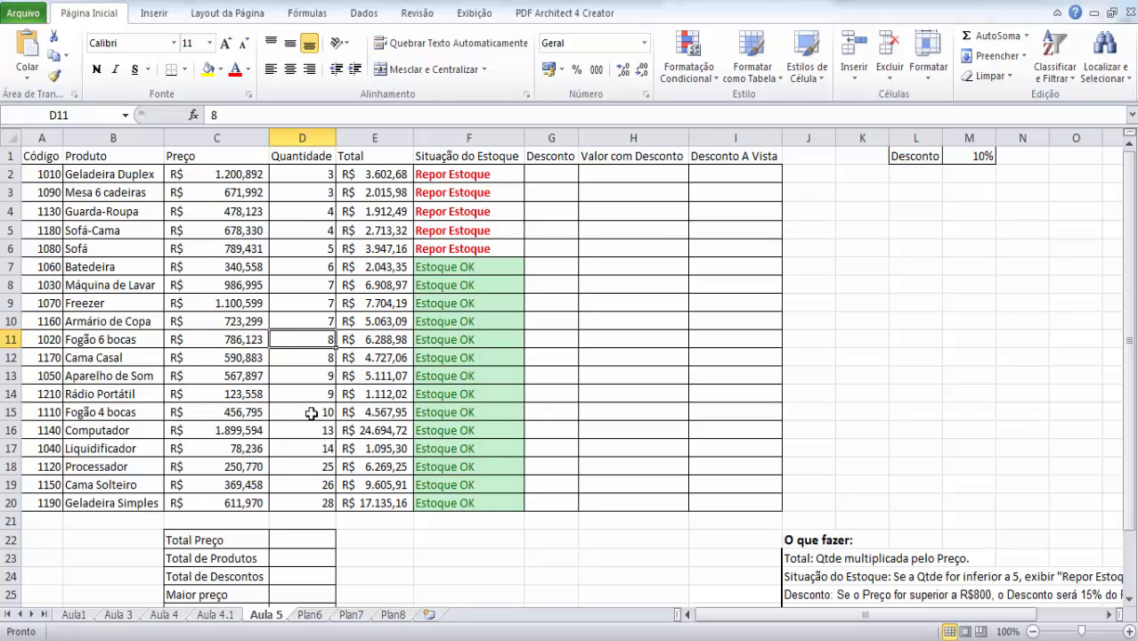
pyautogui.write('2')
pyautogui.press('Return')
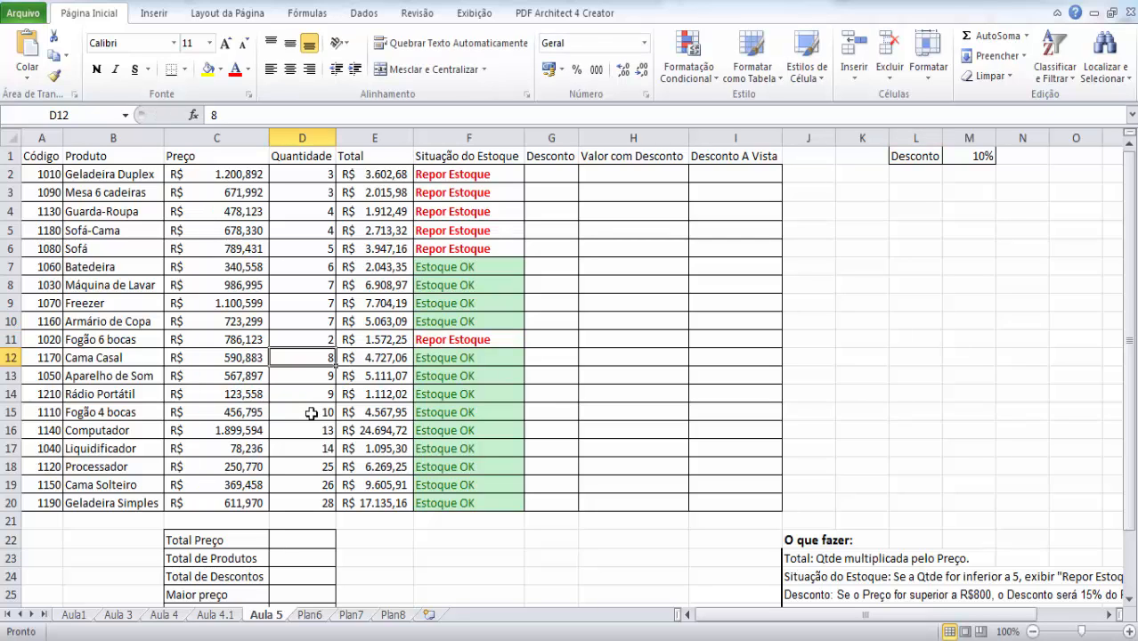
pyautogui.press('Up')
pyautogui.press('Right')
pyautogui.press('Right')
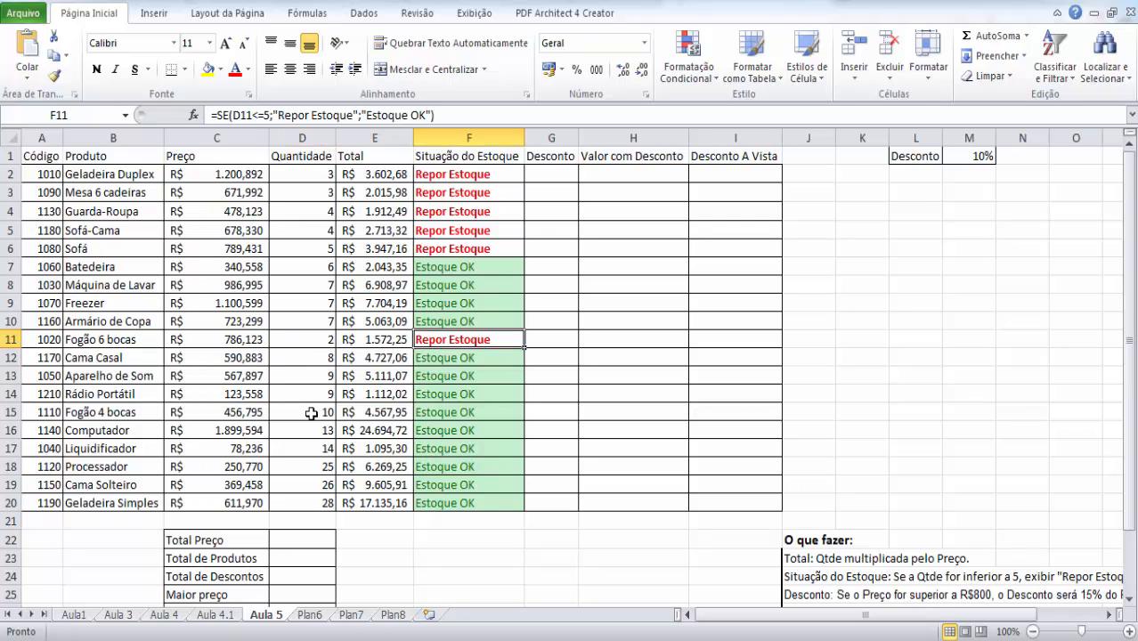
pyautogui.press('Up')
pyautogui.press('Up')
pyautogui.press('Up')
pyautogui.press('Up')
pyautogui.press('Up')
pyautogui.press('Up')
pyautogui.press('Up')
pyautogui.press('Up')
pyautogui.press('Up')
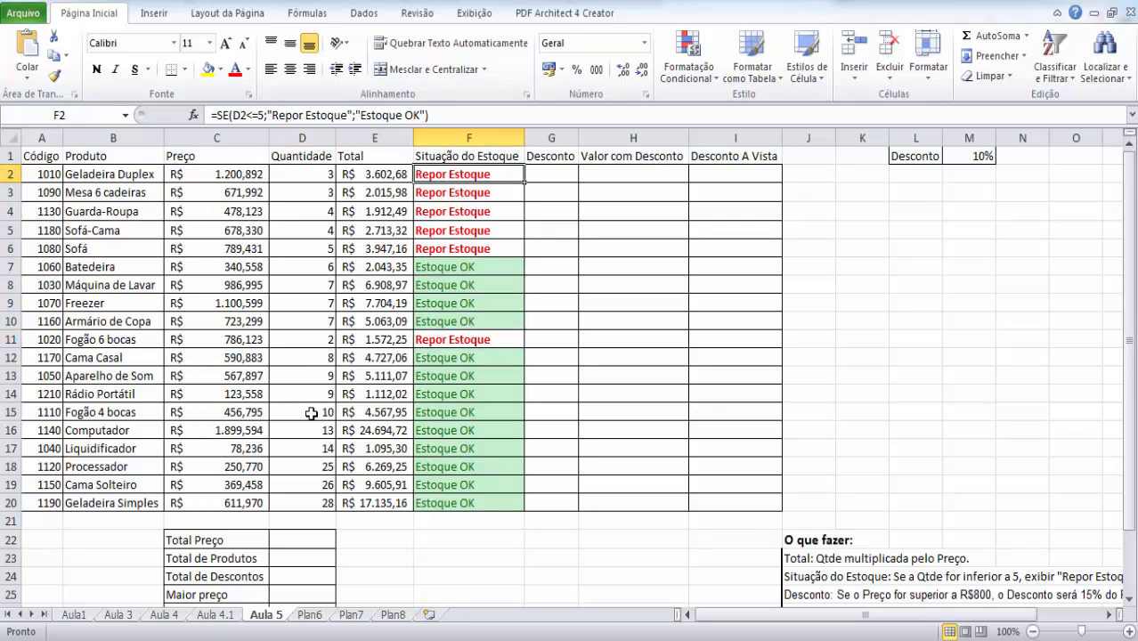
pyautogui.hotkey('shift', 'Down')
pyautogui.hotkey('shift', 'Down')
pyautogui.hotkey('shift', 'Down')
pyautogui.hotkey('shift', 'Down')
pyautogui.hotkey('shift', 'Down')
pyautogui.hotkey('shift', 'Down')
pyautogui.hotkey('shift', 'Down')
pyautogui.hotkey('shift', 'Down')
pyautogui.hotkey('shift', 'Down')
pyautogui.hotkey('shift', 'Down')
pyautogui.hotkey('shift', 'Down')
pyautogui.hotkey('shift', 'Down')
pyautogui.hotkey('shift', 'Down')
pyautogui.hotkey('shift', 'Down')
pyautogui.hotkey('shift', 'Down')
pyautogui.hotkey('shift', 'Down')
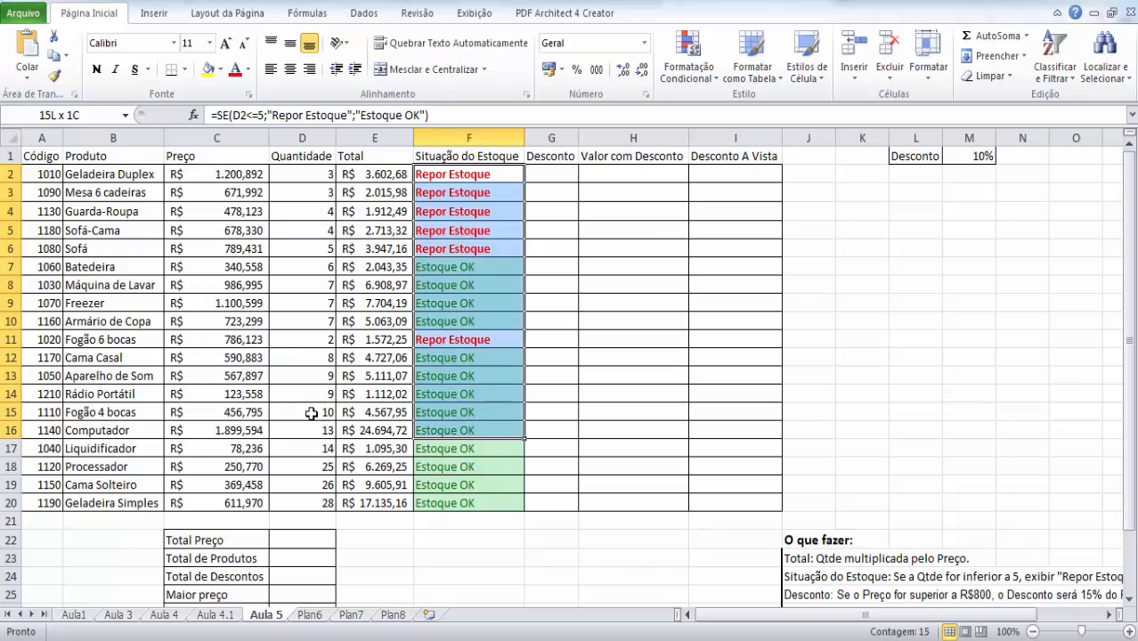
pyautogui.hotkey('shift', 'Down')
pyautogui.hotkey('shift', 'Down')
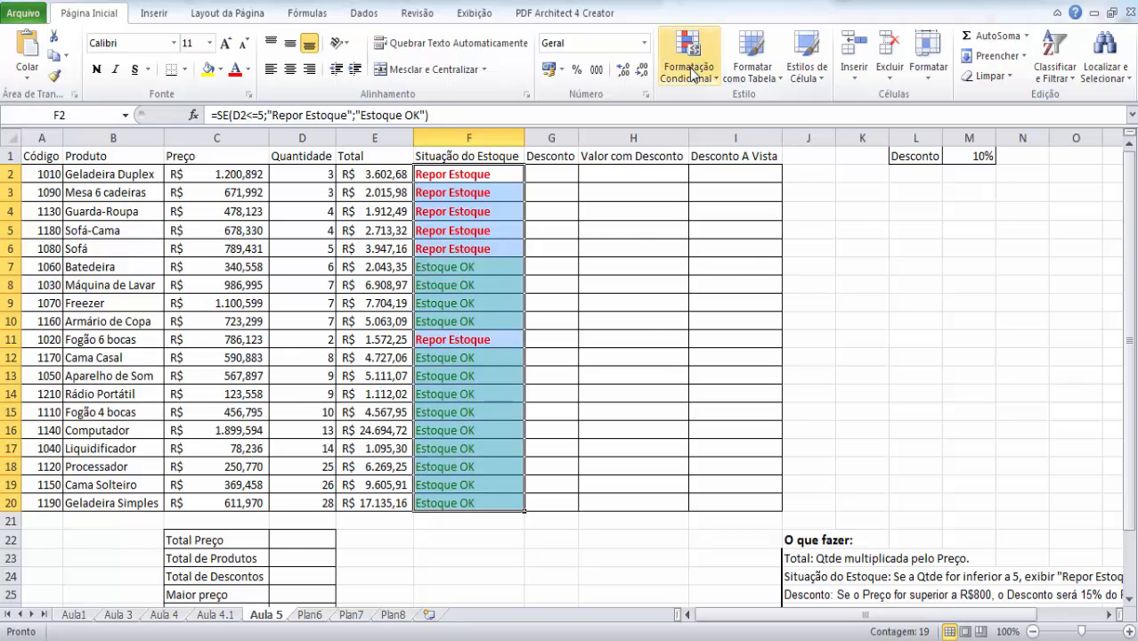
pyautogui.click(691, 73)
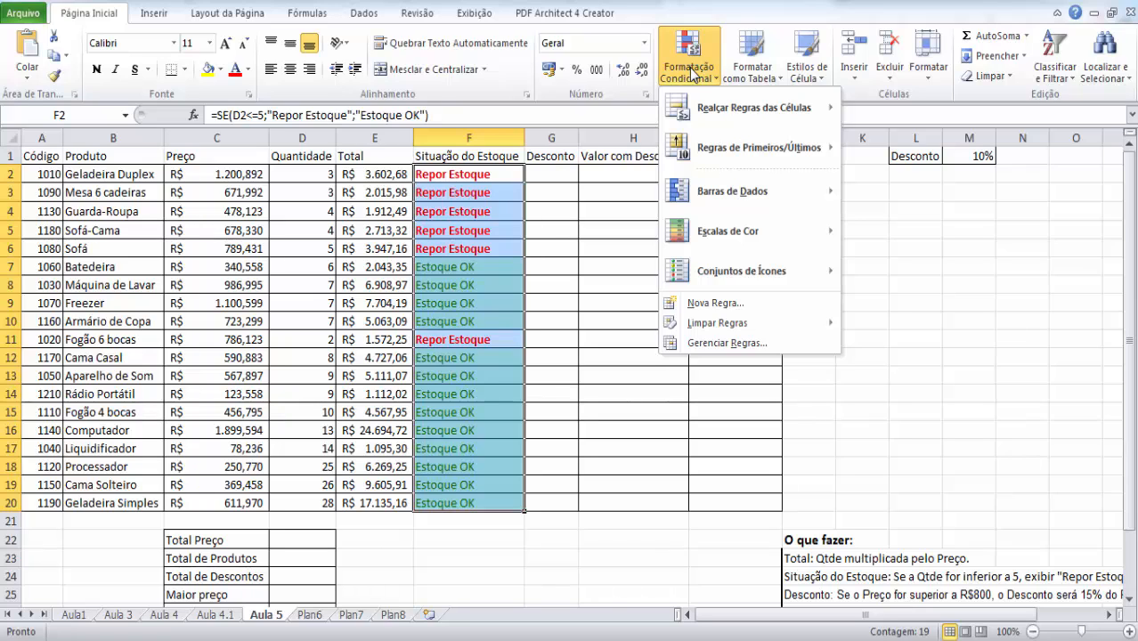
pyautogui.moveTo(754, 109)
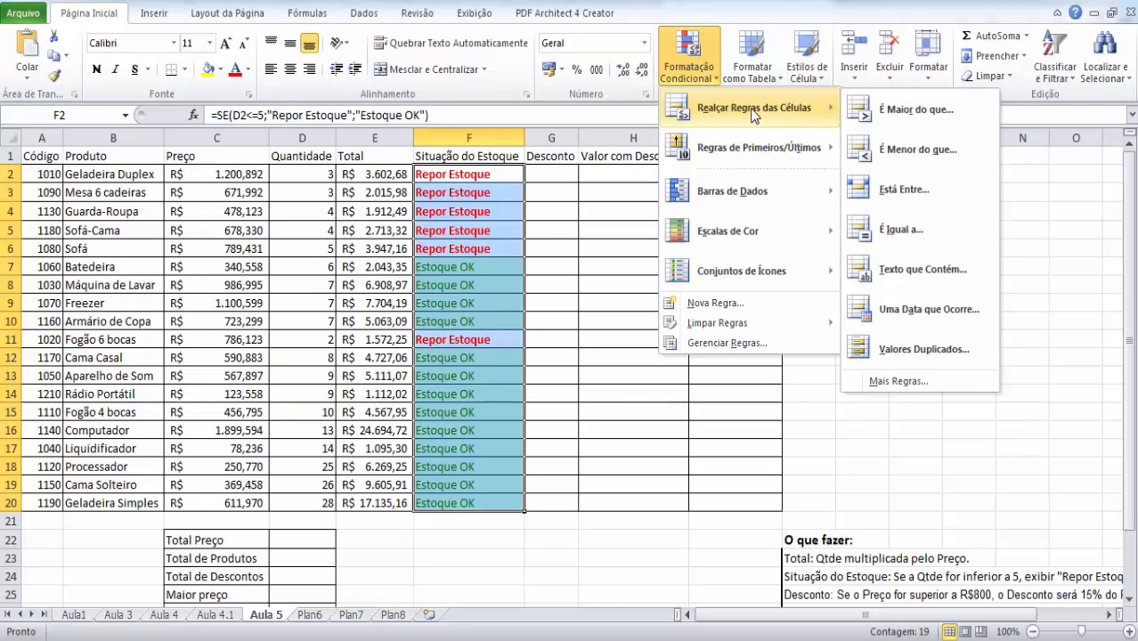
pyautogui.click(897, 231)
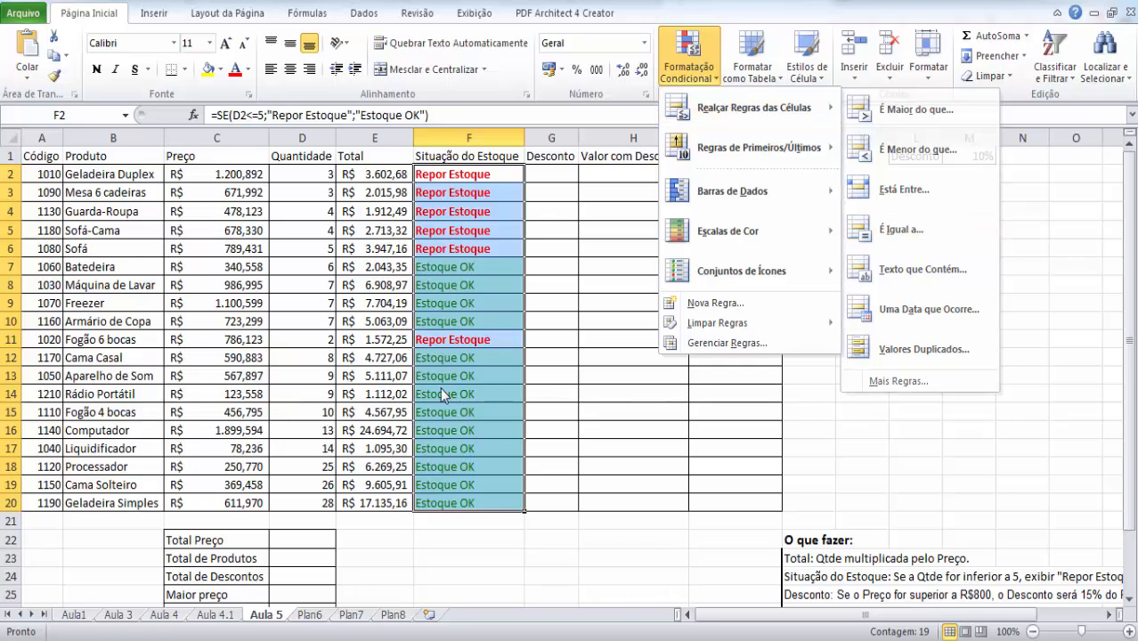
# - Undo the quantity change for Fogão 6 bocas in D11
pyautogui.click(299, 344)
pyautogui.hotkey('ctrl', 'z')
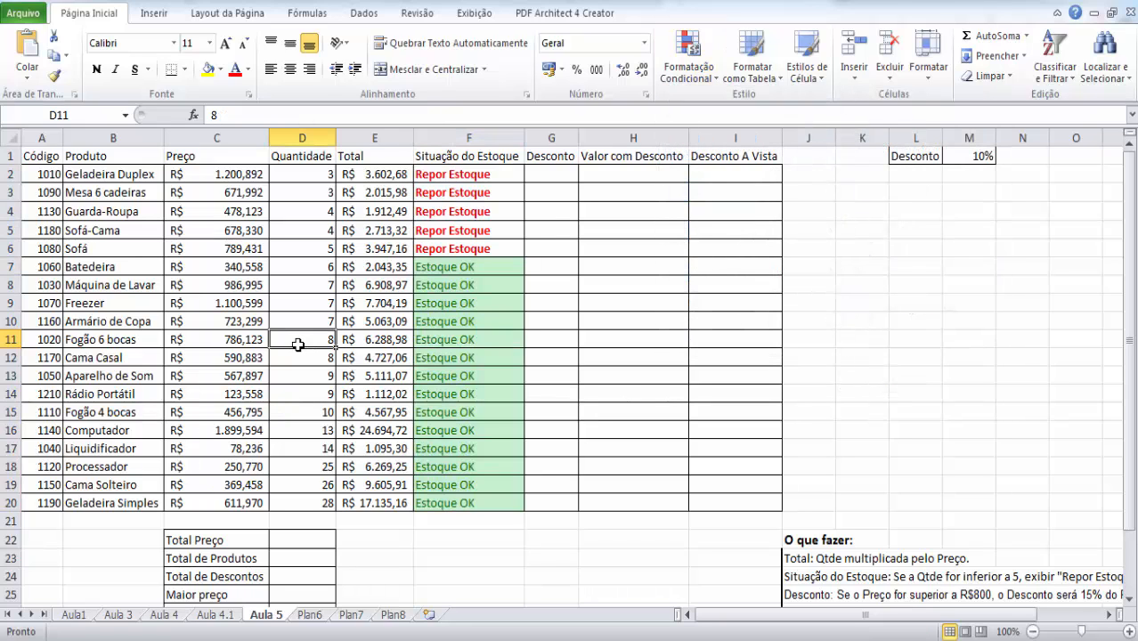
pyautogui.click(533, 311)
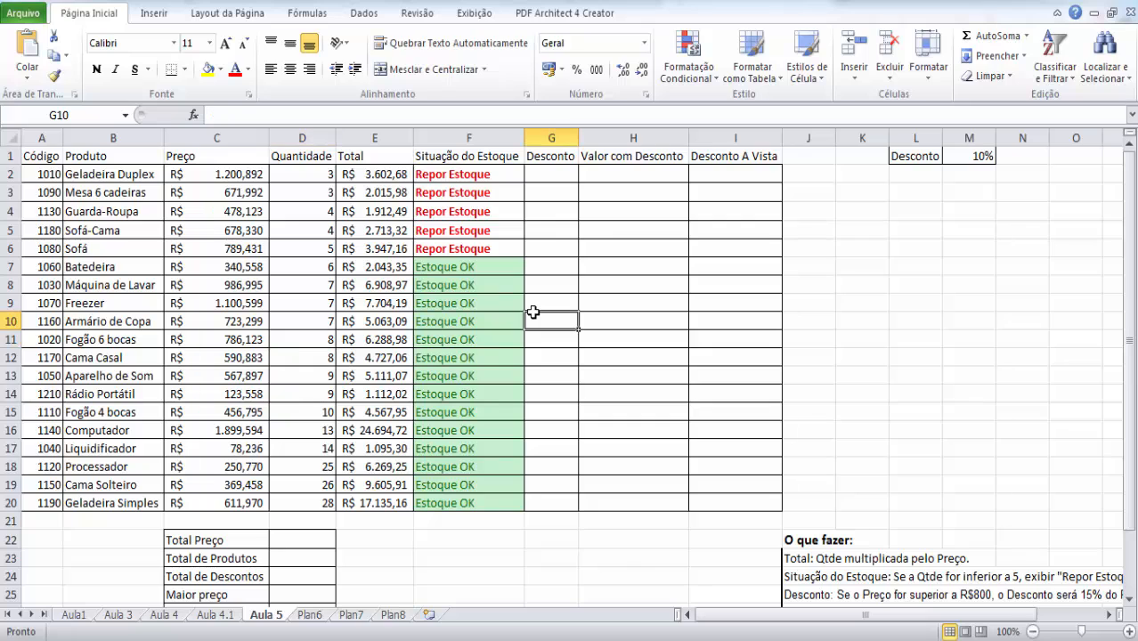
pyautogui.click(709, 75)
pyautogui.moveTo(778, 113)
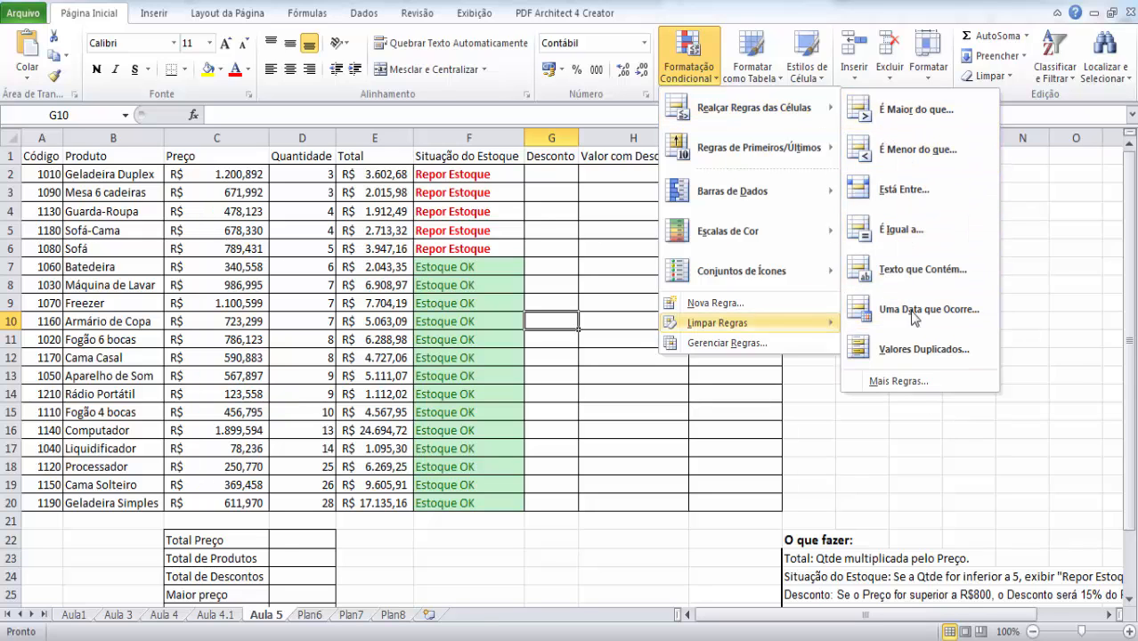
pyautogui.click(449, 260)
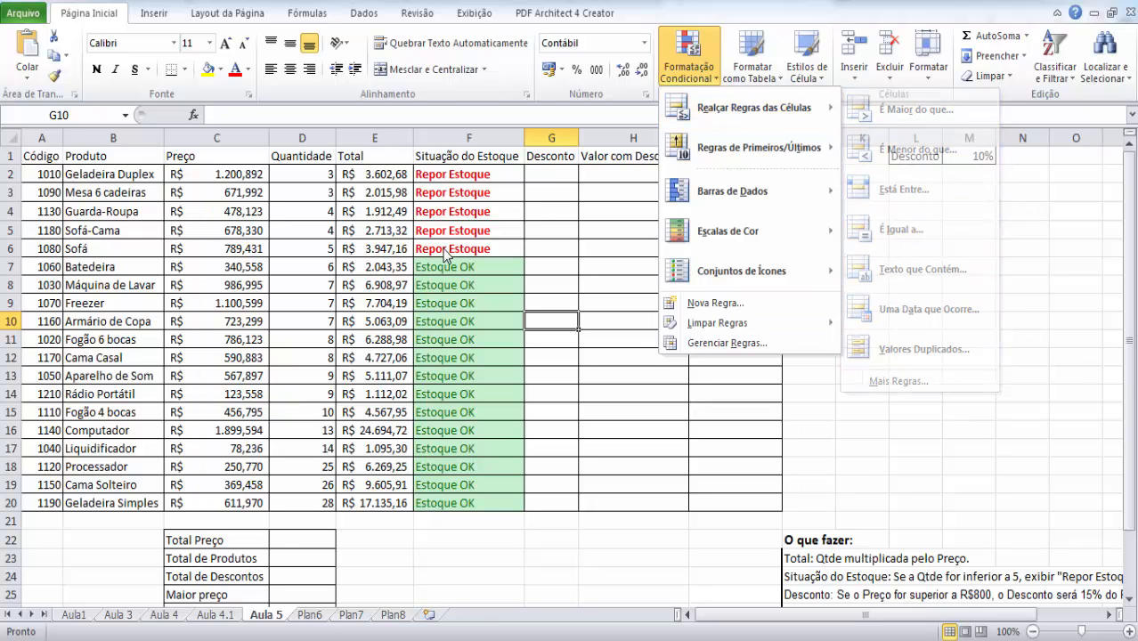
pyautogui.moveTo(488, 179); pyautogui.dragTo(477, 500)
pyautogui.click(480, 358)
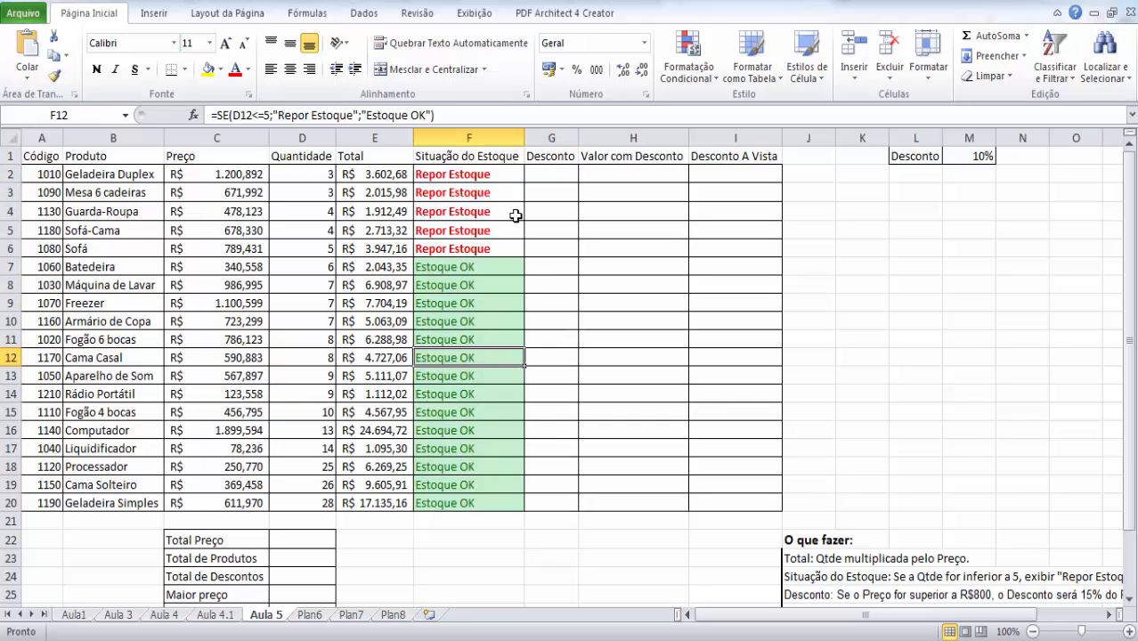
# - Read the Desconto instruction in the "O que fazer" list and relate it to the product prices in column C
pyautogui.click(552, 176)
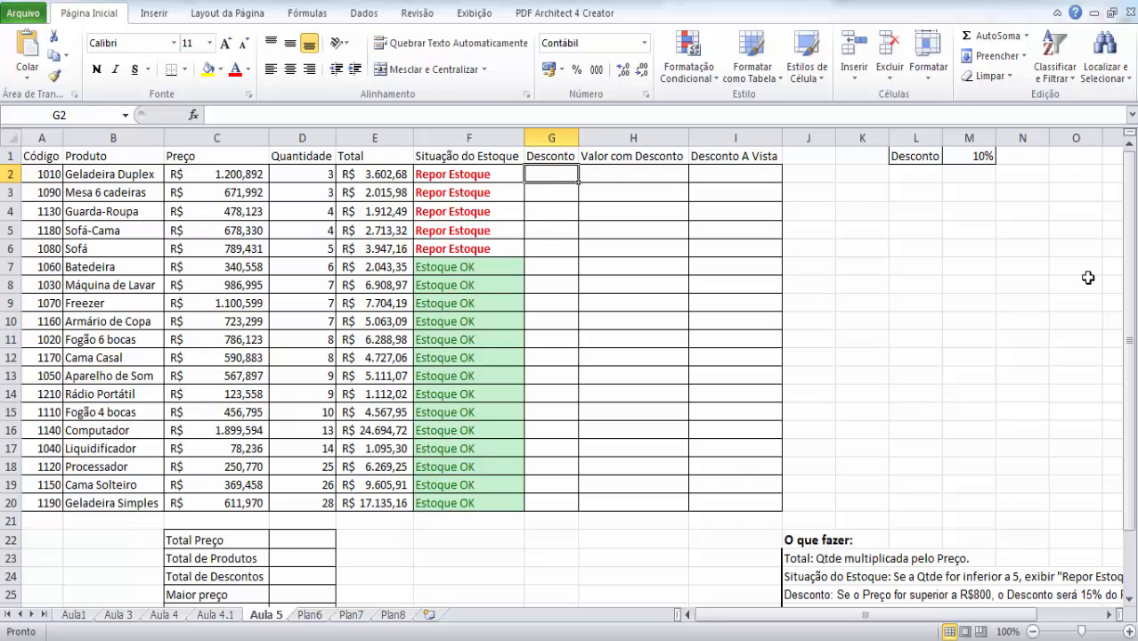
pyautogui.moveTo(1129, 221); pyautogui.dragTo(1133, 185)
pyautogui.click(812, 596)
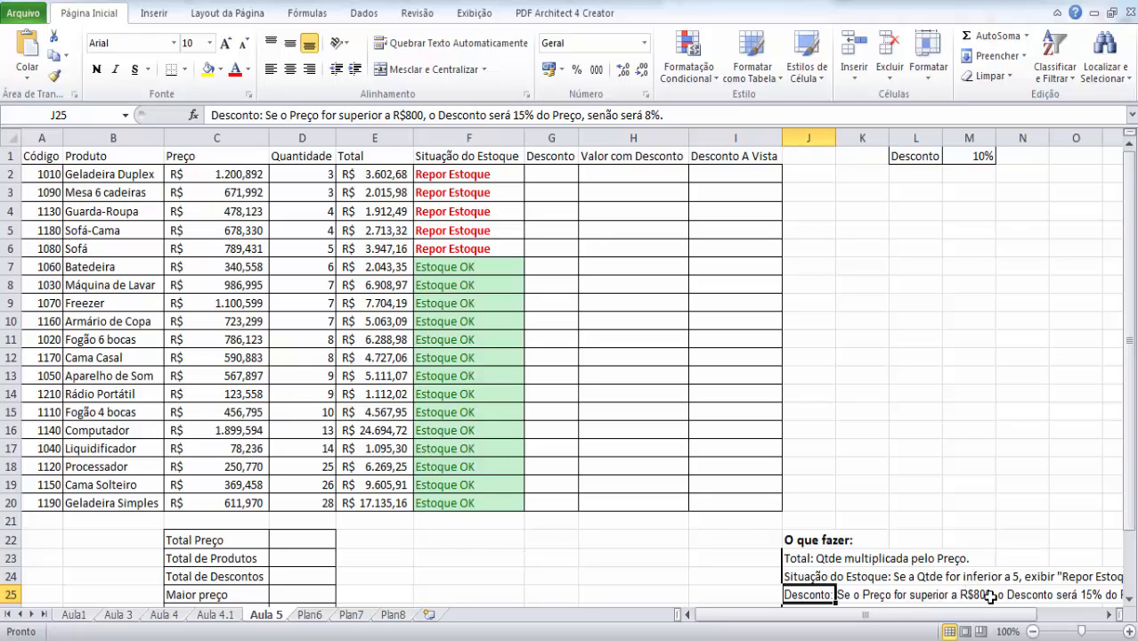
pyautogui.click(227, 179)
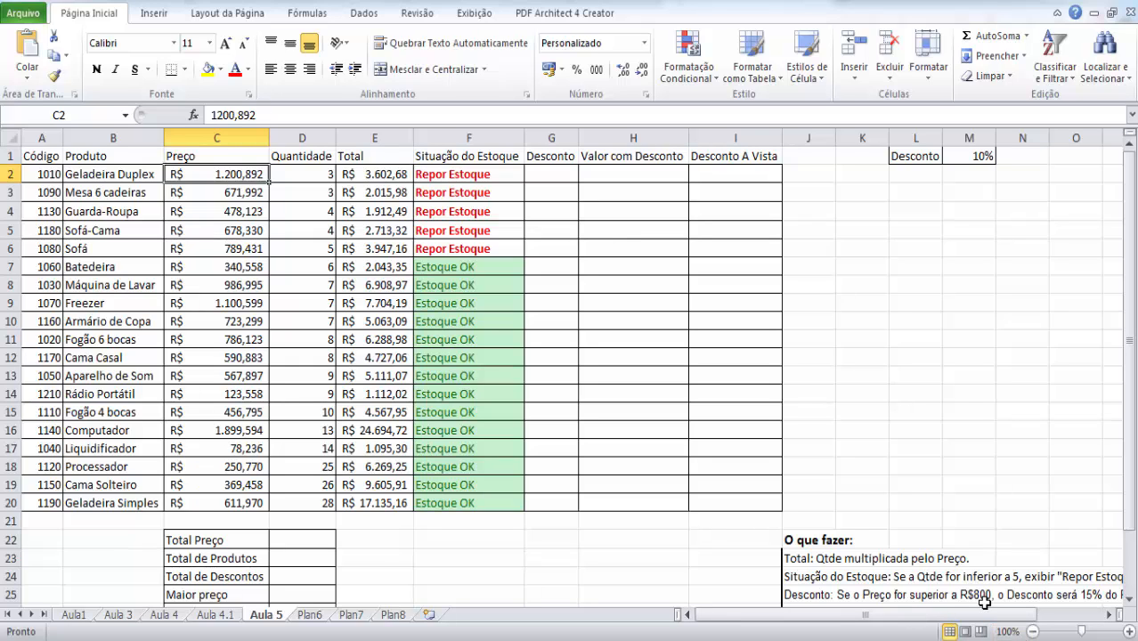
pyautogui.moveTo(1007, 616); pyautogui.dragTo(1039, 618)
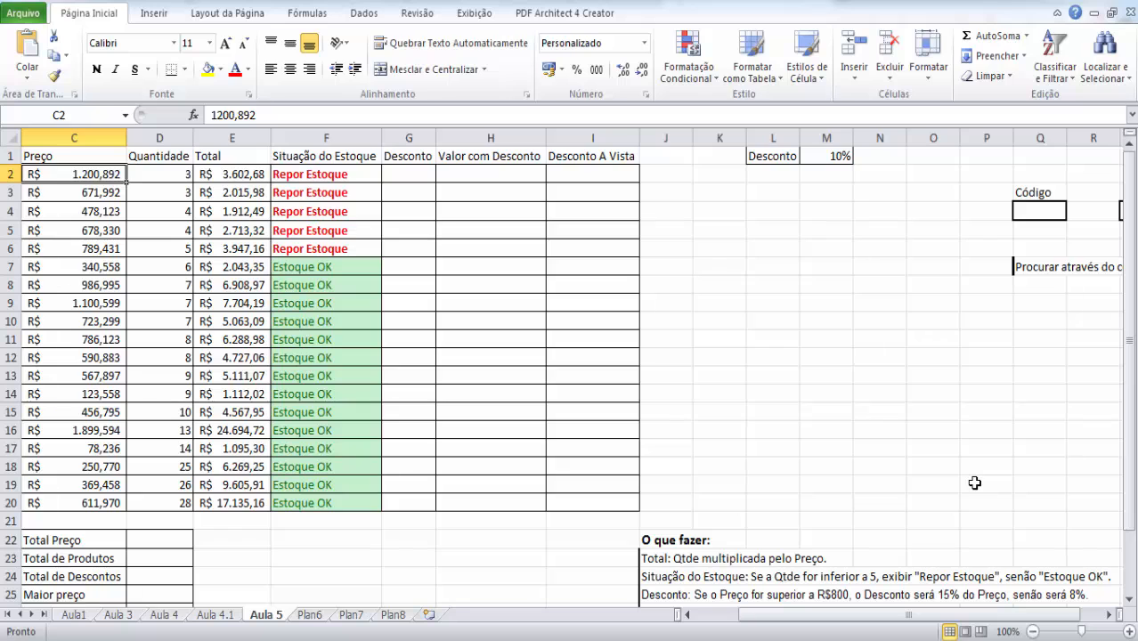
pyautogui.moveTo(1129, 379); pyautogui.dragTo(1135, 445)
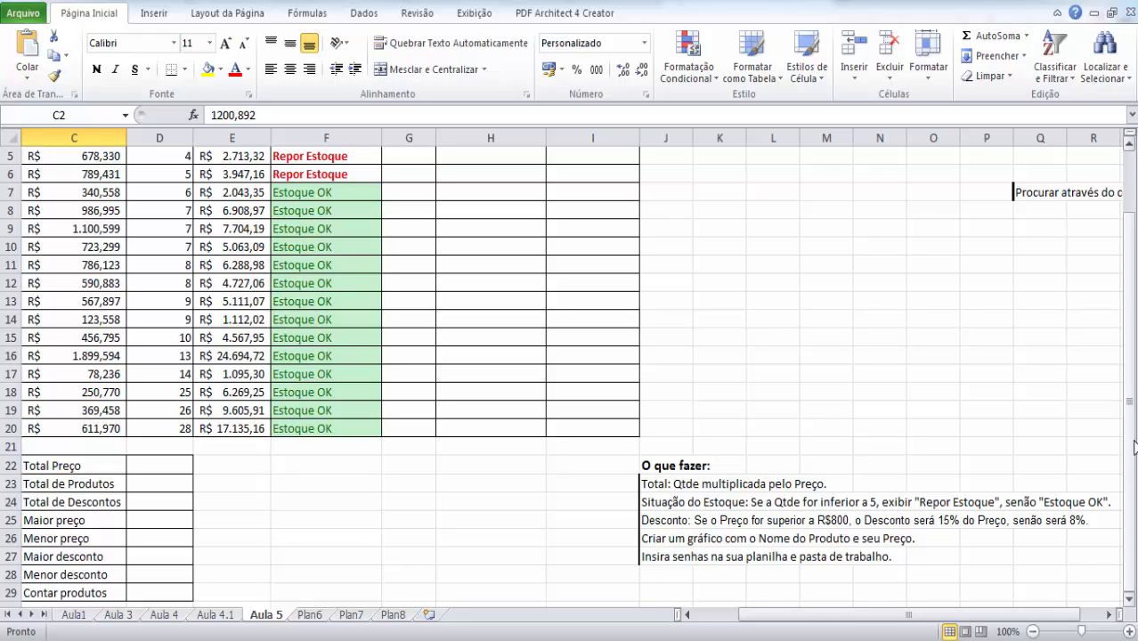
pyautogui.moveTo(1135, 445)
pyautogui.mouseDown()
pyautogui.moveTo(1134, 377)
pyautogui.moveTo(1129, 450)
pyautogui.mouseUp()
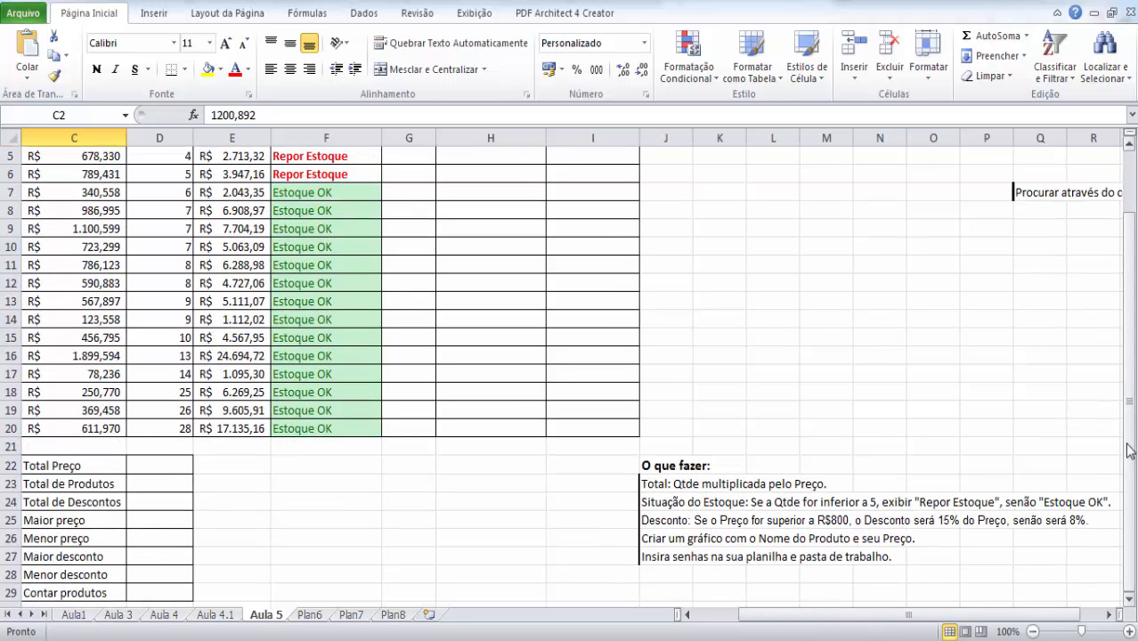
pyautogui.click(869, 521)
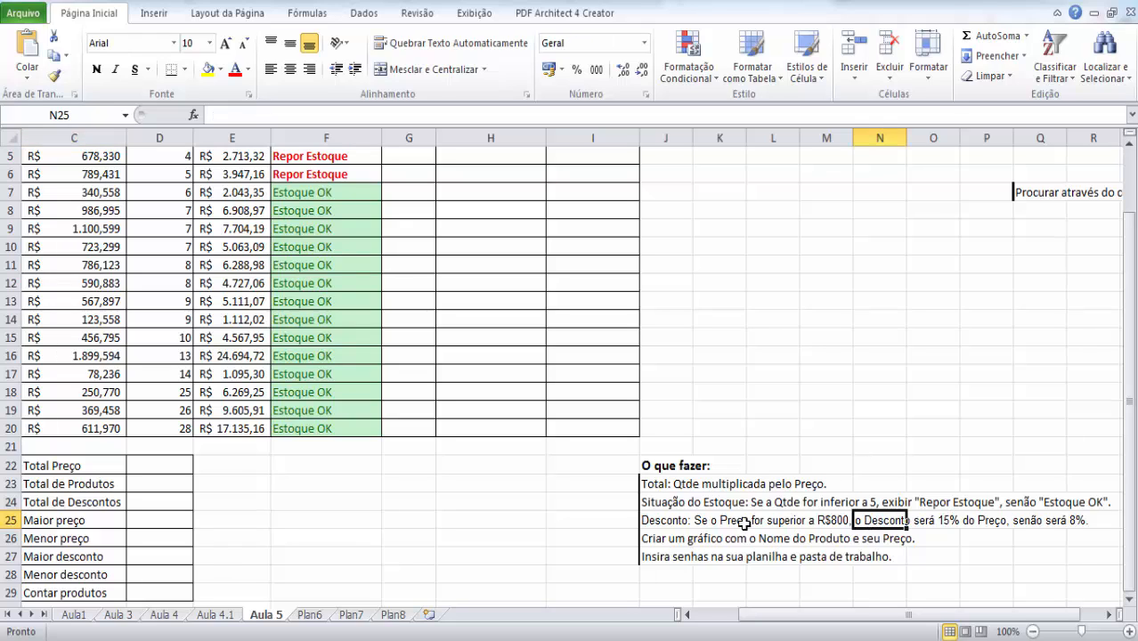
# - Examine the R$800 price condition and the 15% and 8% rates in the Desconto instruction of the "O que fazer" list
pyautogui.click(829, 521)
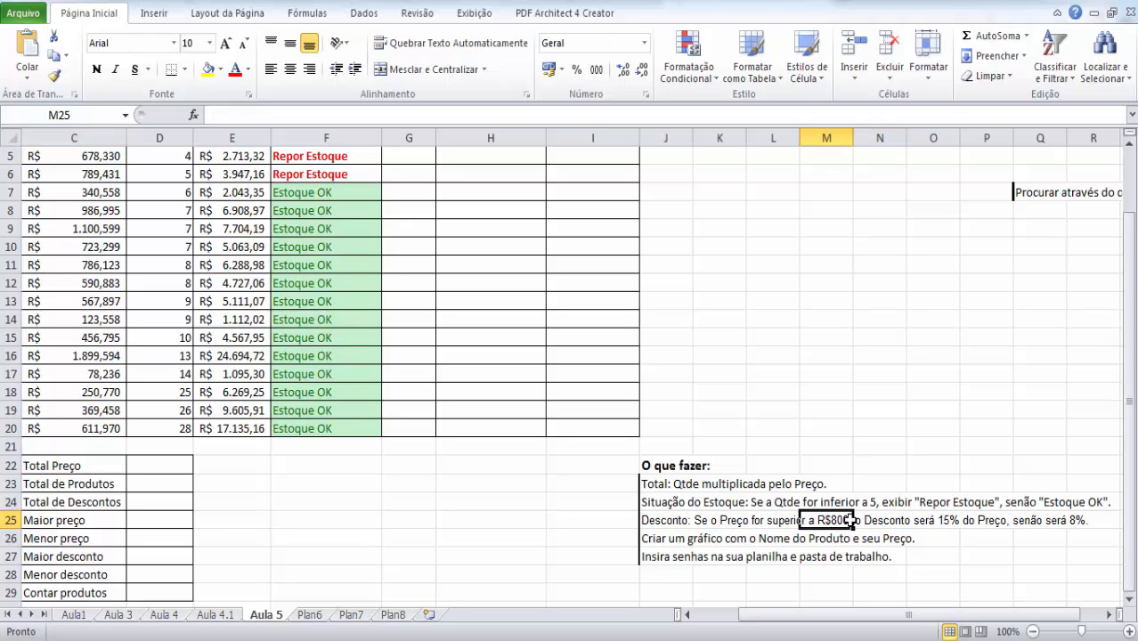
pyautogui.click(927, 521)
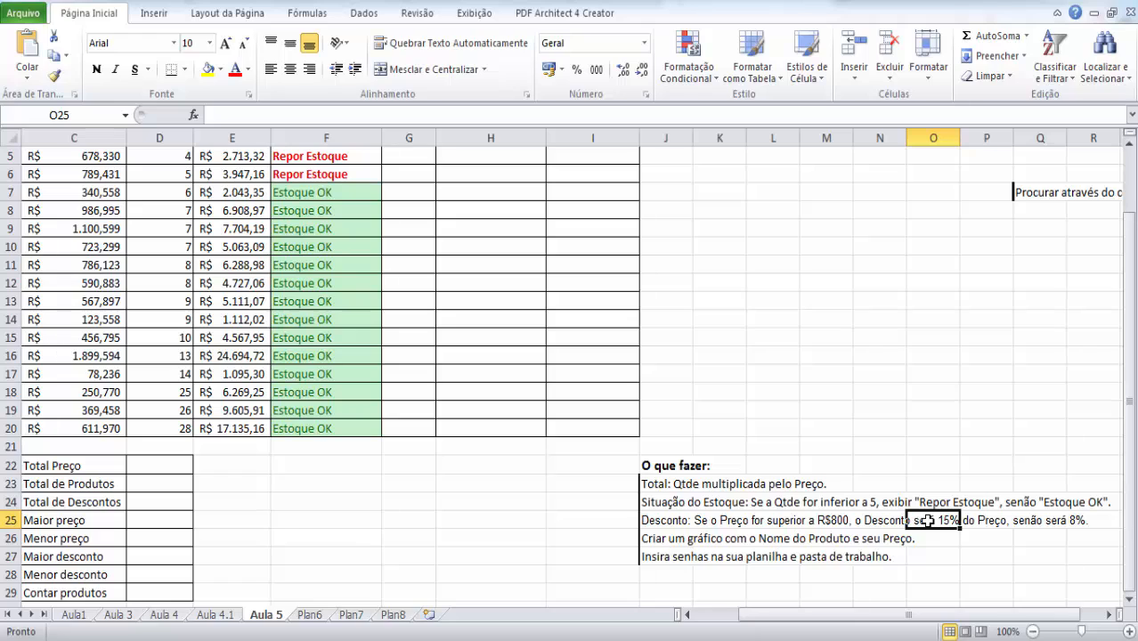
pyautogui.click(981, 521)
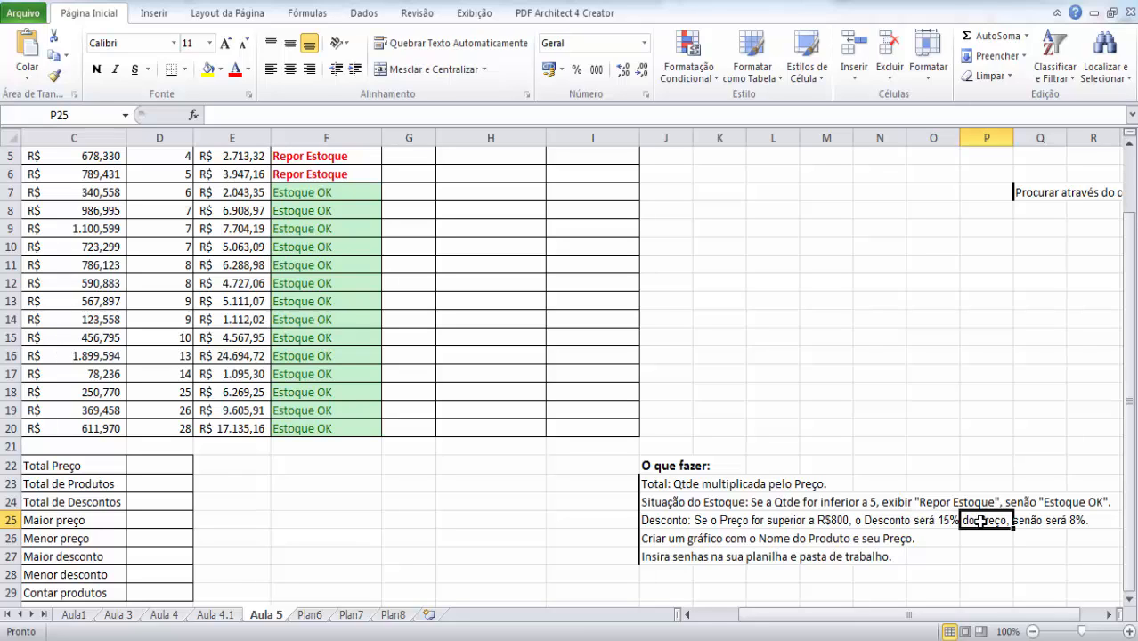
pyautogui.click(932, 524)
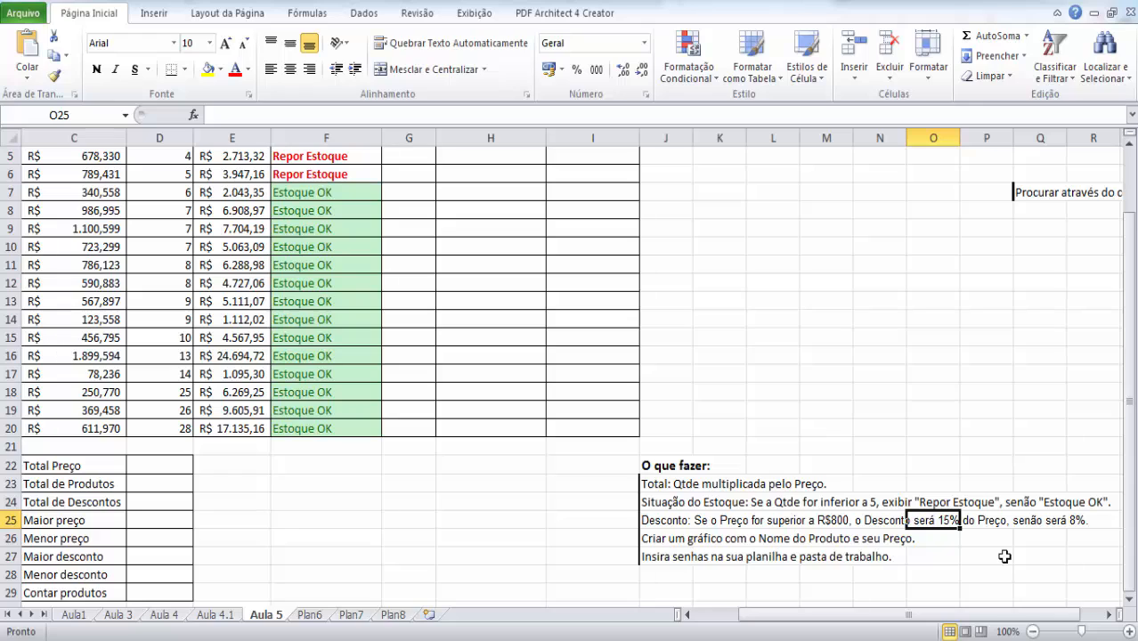
pyautogui.click(1060, 521)
pyautogui.click(1085, 522)
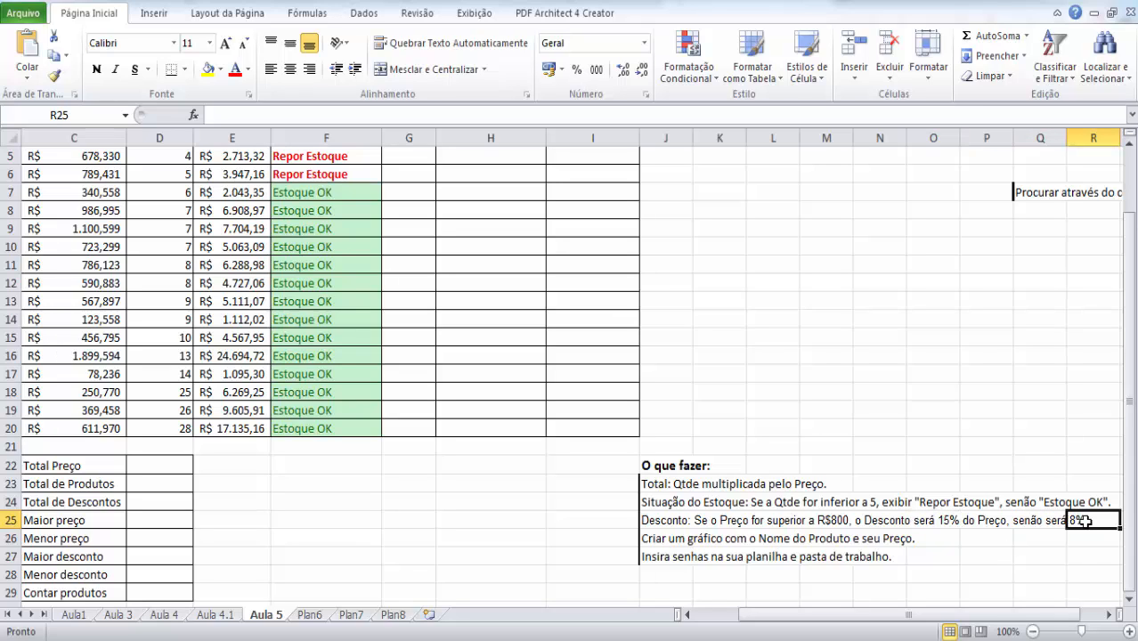
# - Start an SE formula in Desconto cell G2 with the logical test C2>=800
pyautogui.moveTo(1130, 408); pyautogui.dragTo(1133, 336)
pyautogui.click(415, 181)
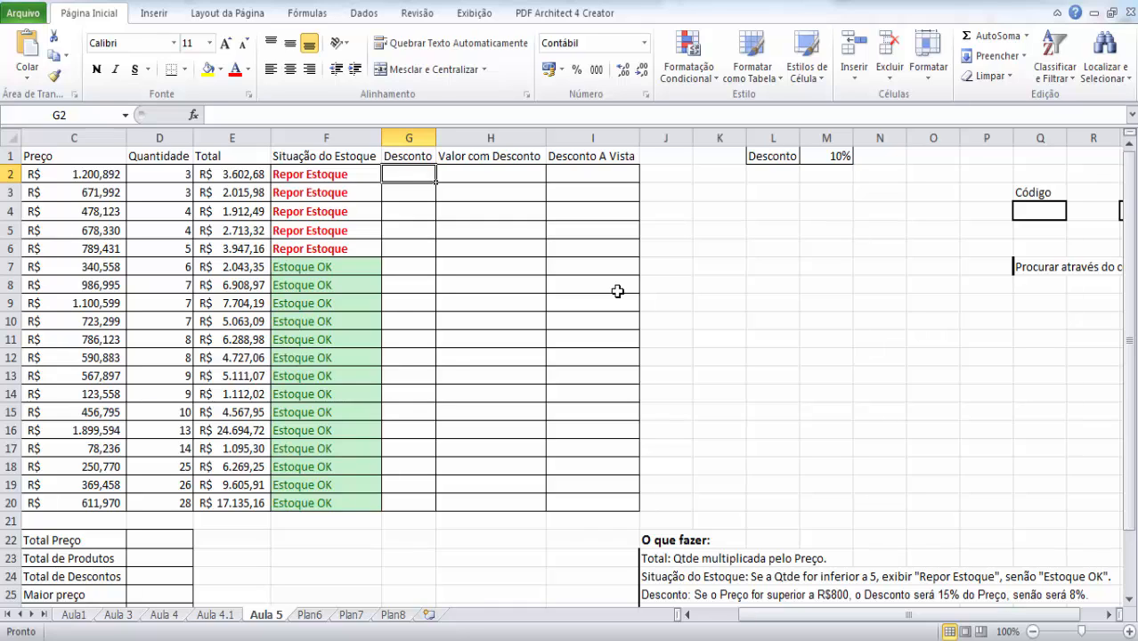
pyautogui.write('=')
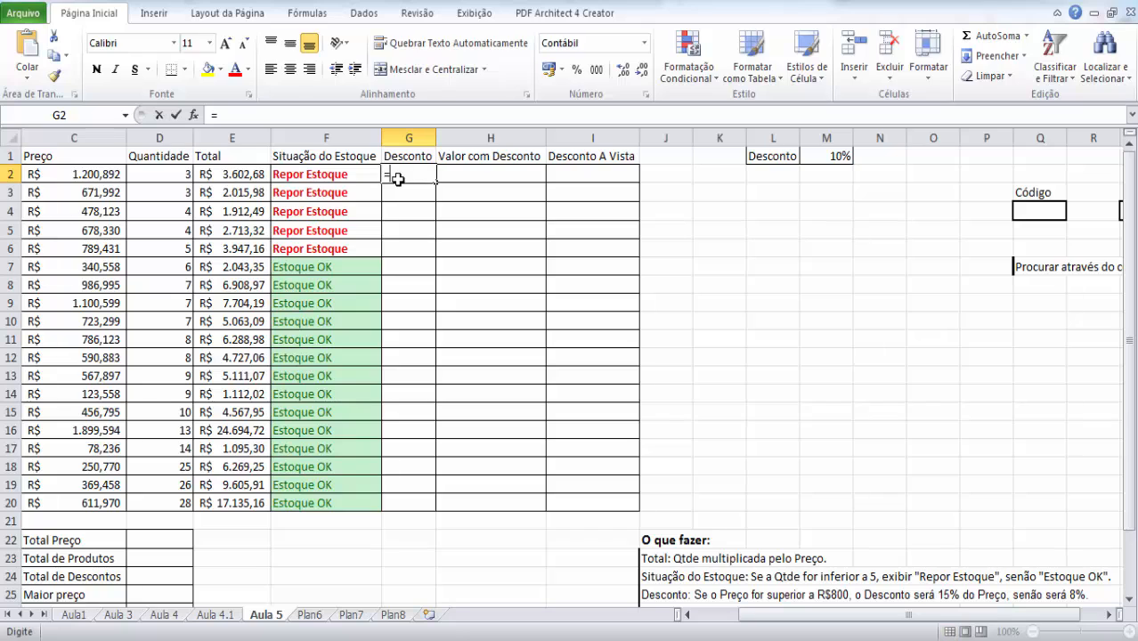
pyautogui.write('se')
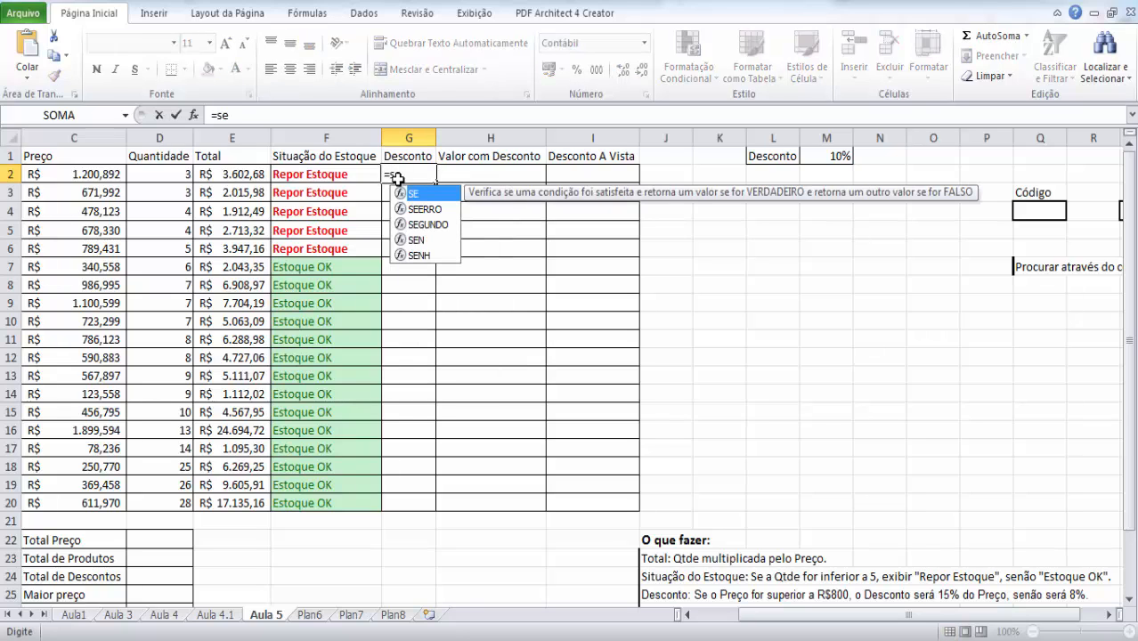
pyautogui.write('(')
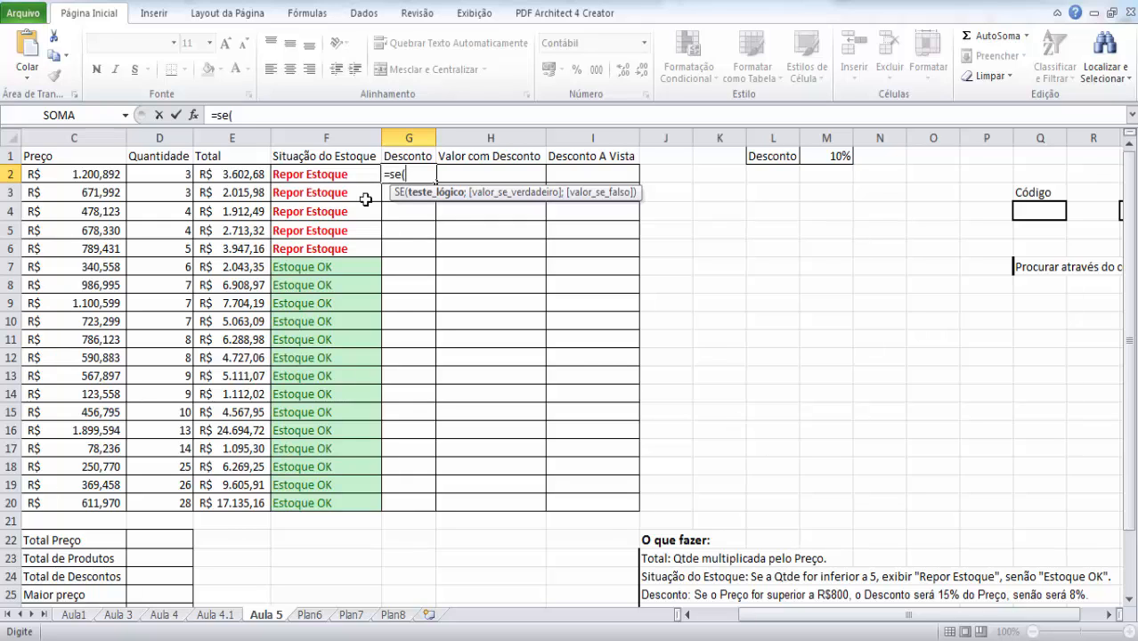
pyautogui.click(78, 174)
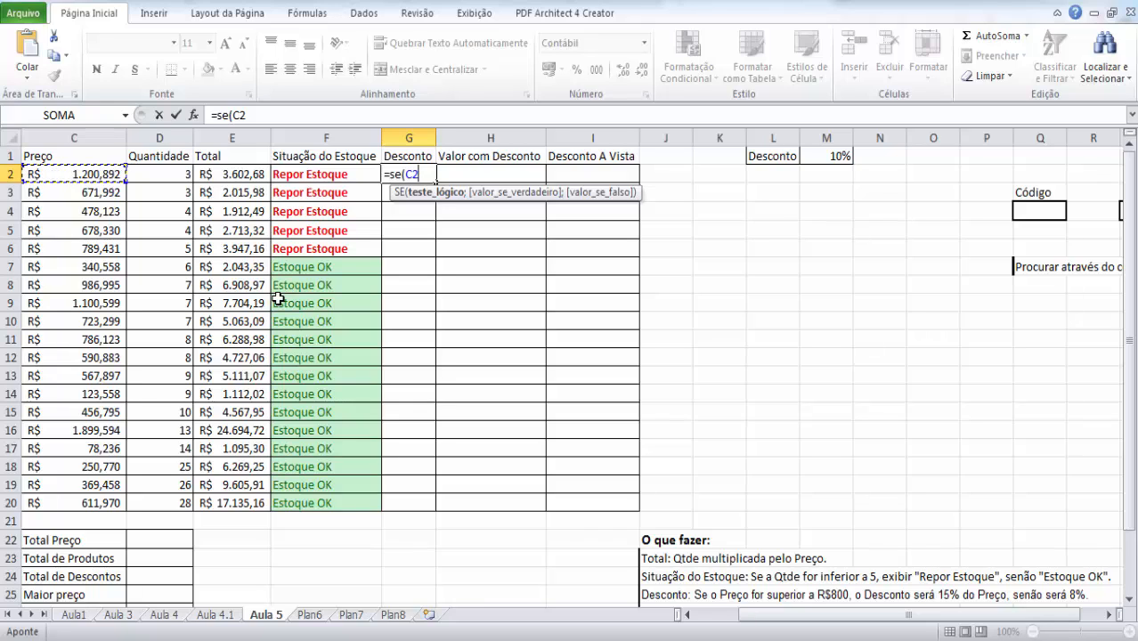
pyautogui.write('>=')
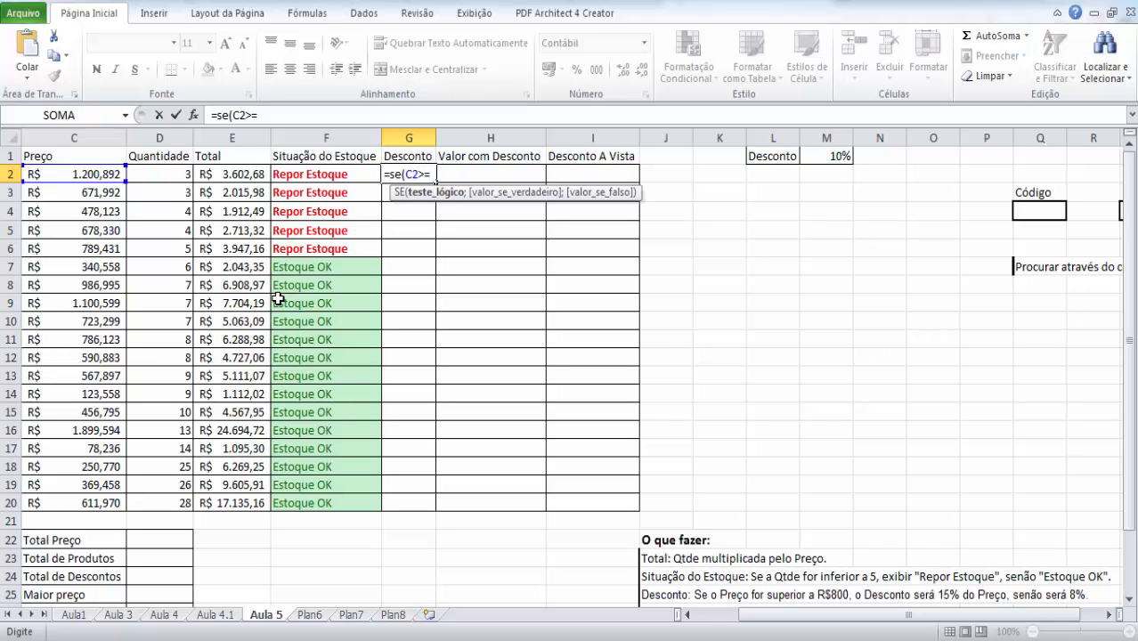
pyautogui.write('800')
pyautogui.write(';')
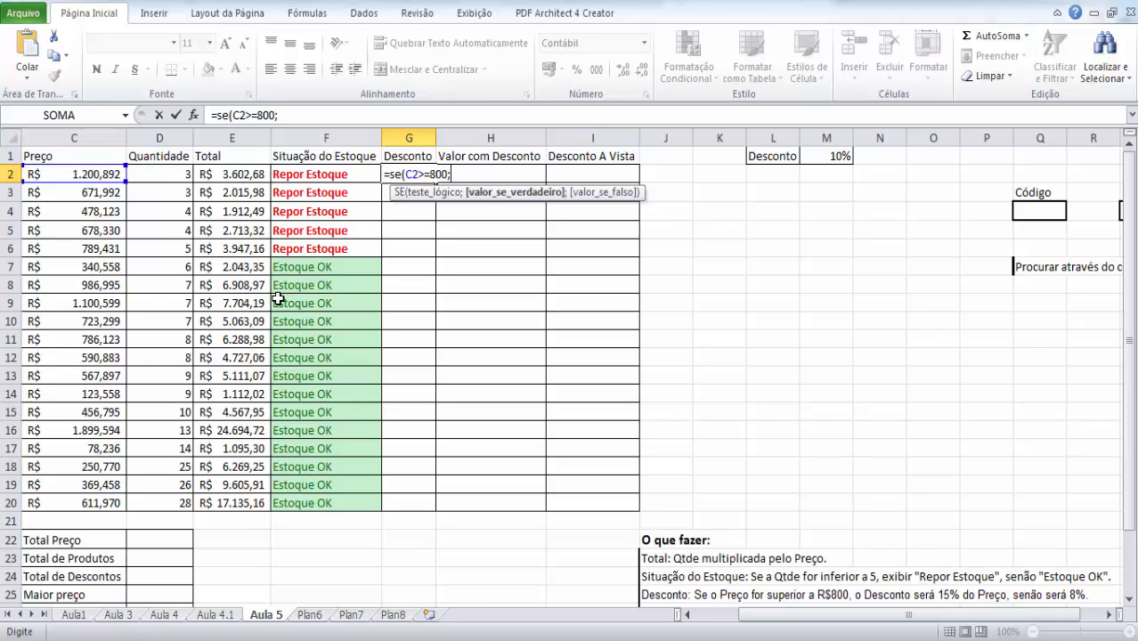
# - Complete the SE formula in G2 with 15%*C2 as the true value and 8%*C2 as the false value
pyautogui.write('15')
pyautogui.write('*')
pyautogui.click(79, 173)
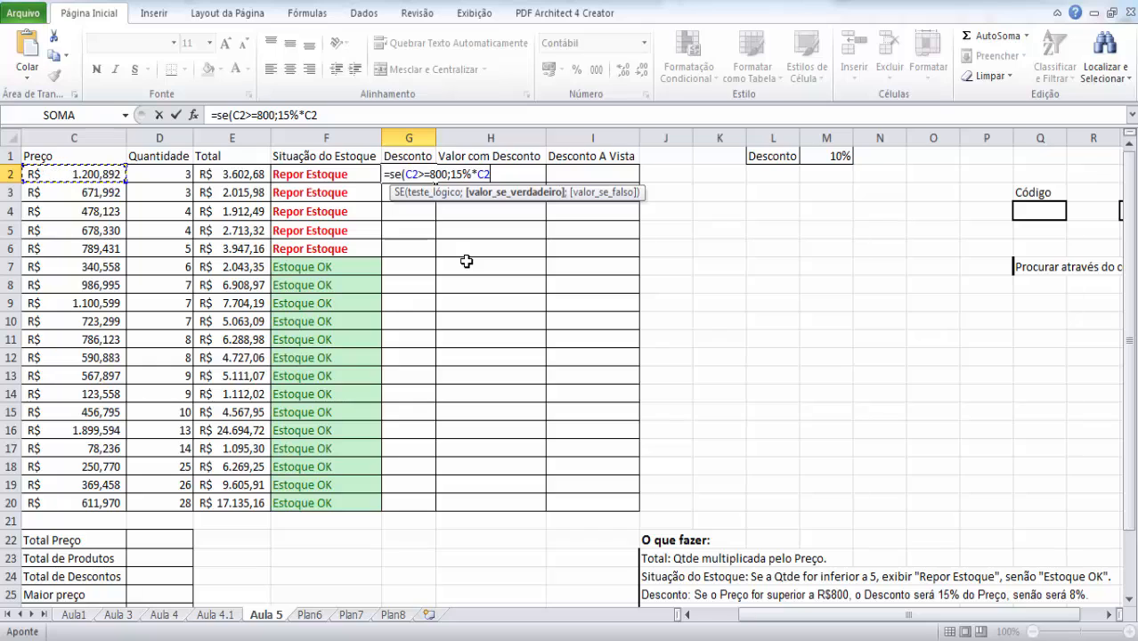
pyautogui.write(';')
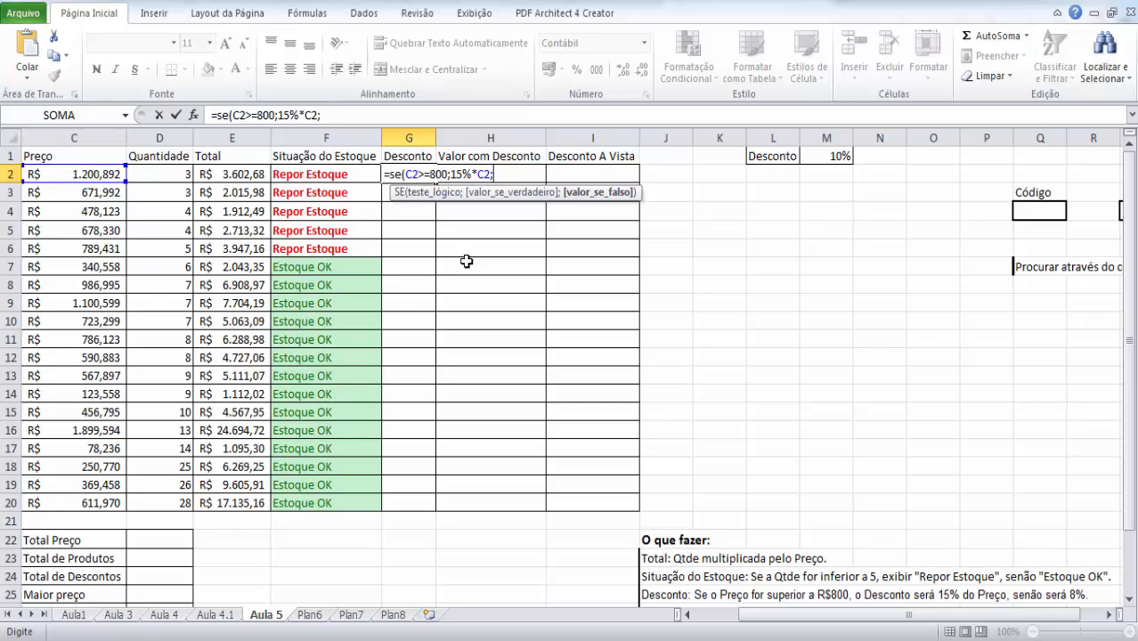
pyautogui.write('8%*')
pyautogui.click(104, 171)
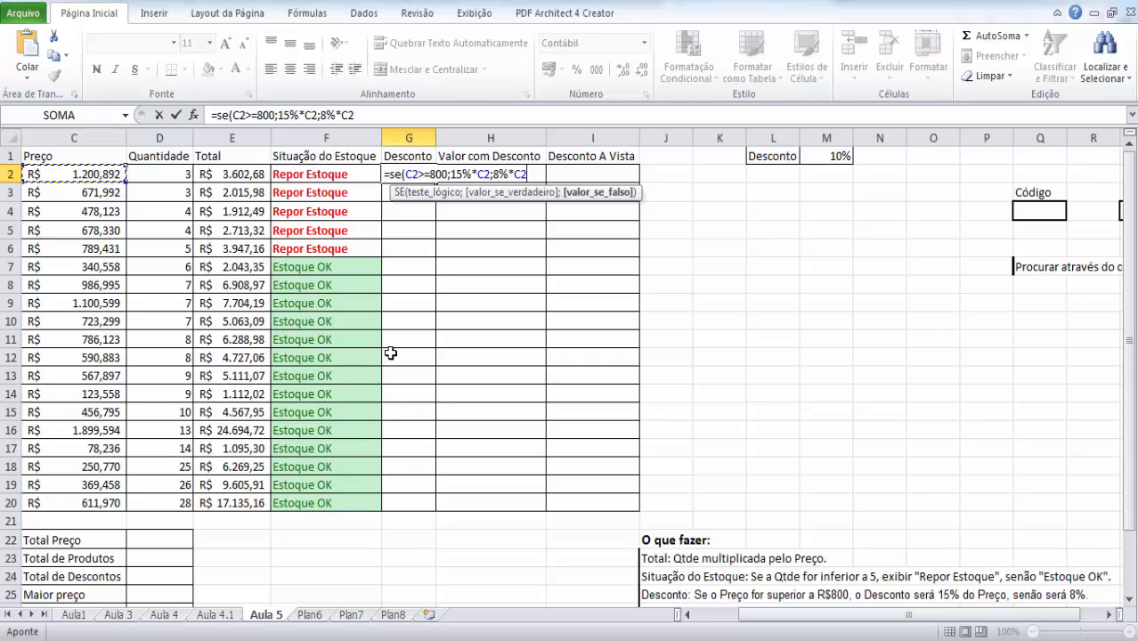
pyautogui.write(')')
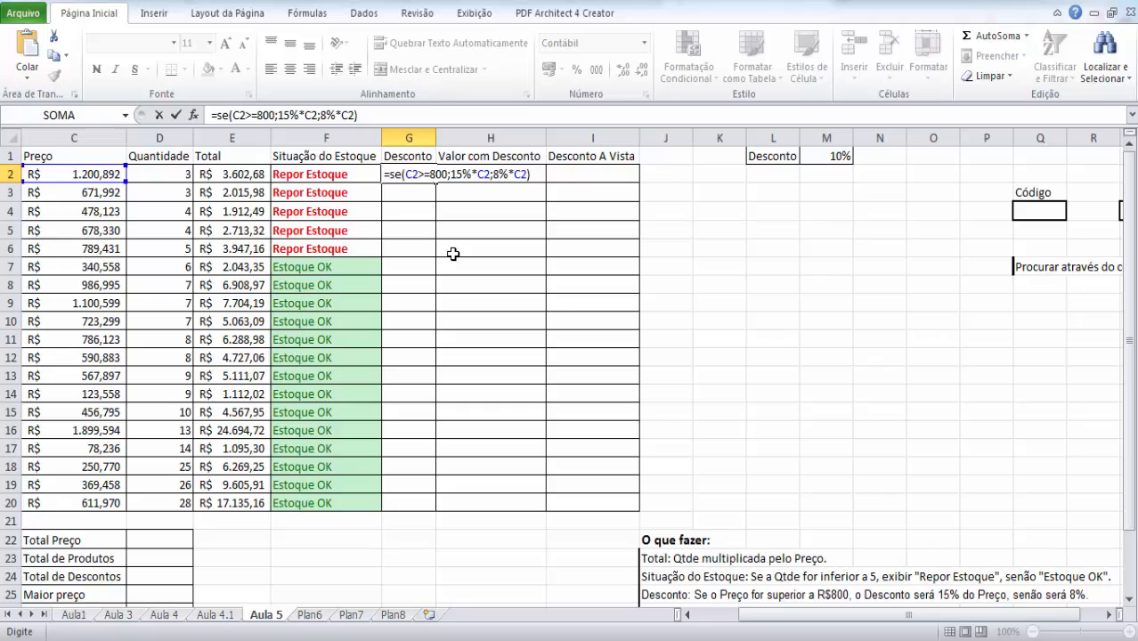
pyautogui.press('Return')
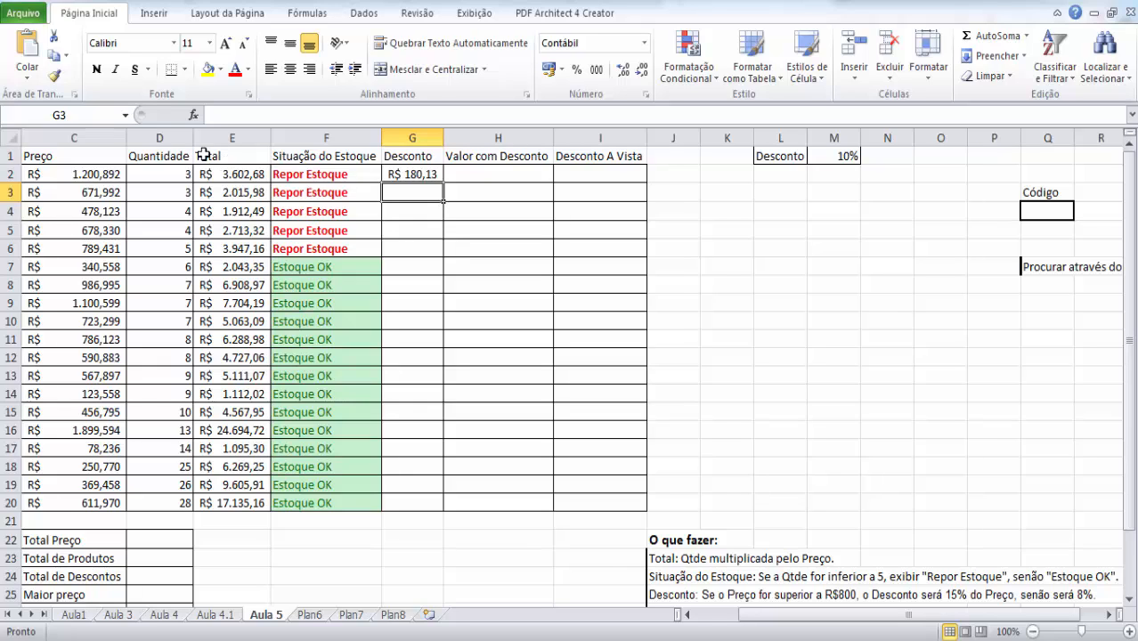
# - Check the price in C2 against its discount and copy the discount formula from G2 down to G20
pyautogui.click(92, 176)
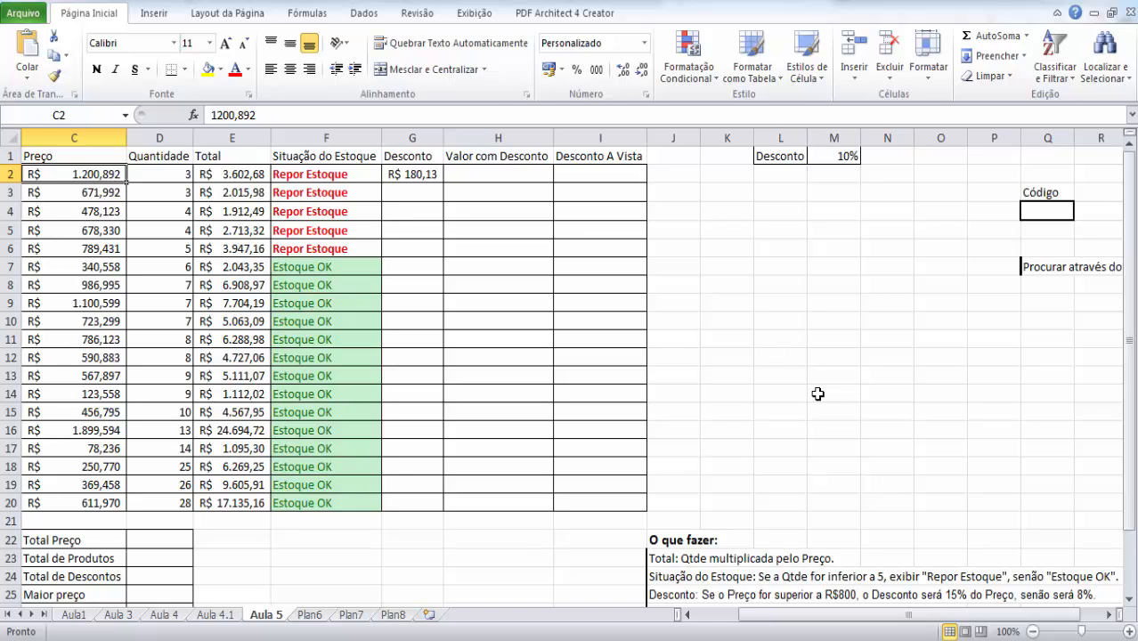
pyautogui.moveTo(773, 618)
pyautogui.mouseDown()
pyautogui.moveTo(732, 623)
pyautogui.moveTo(771, 622)
pyautogui.mouseUp()
pyautogui.click(412, 174)
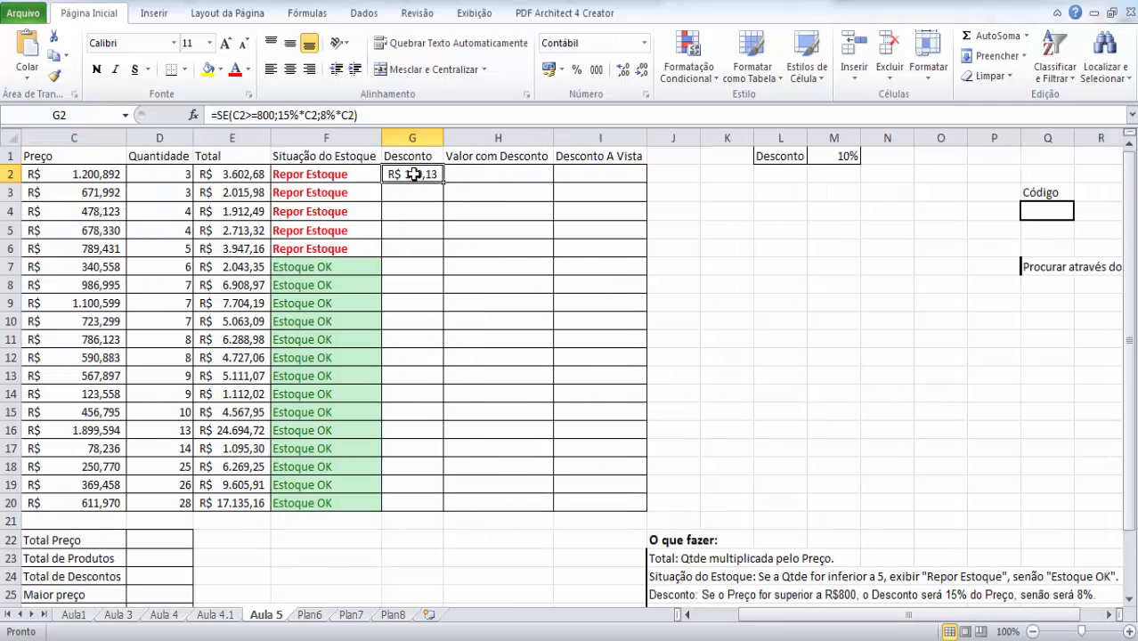
pyautogui.click(411, 251)
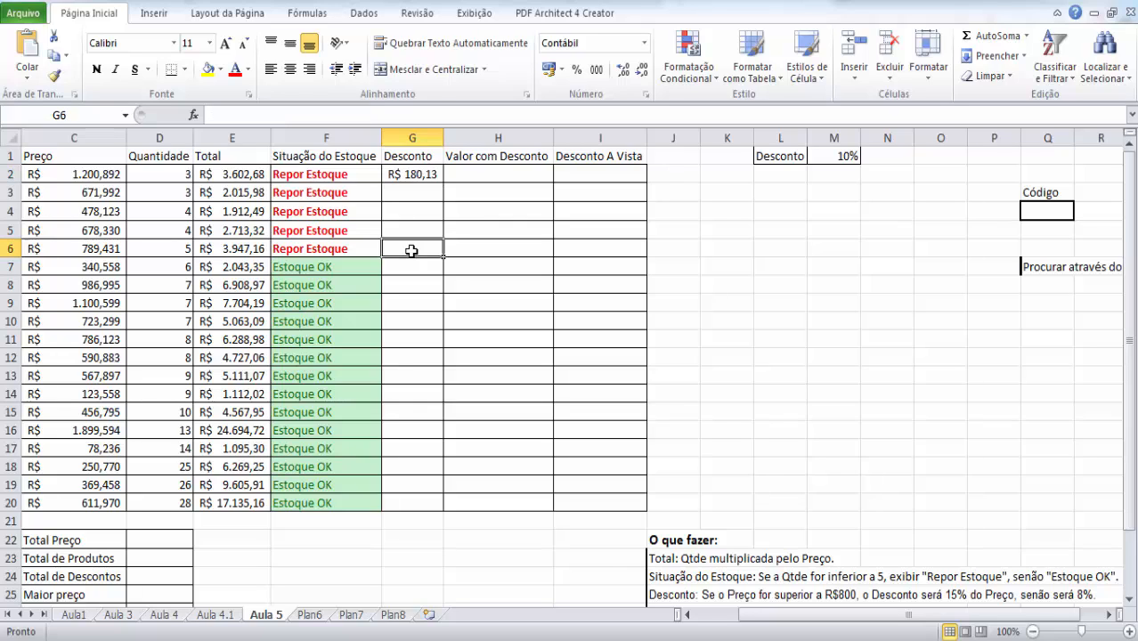
pyautogui.click(420, 176)
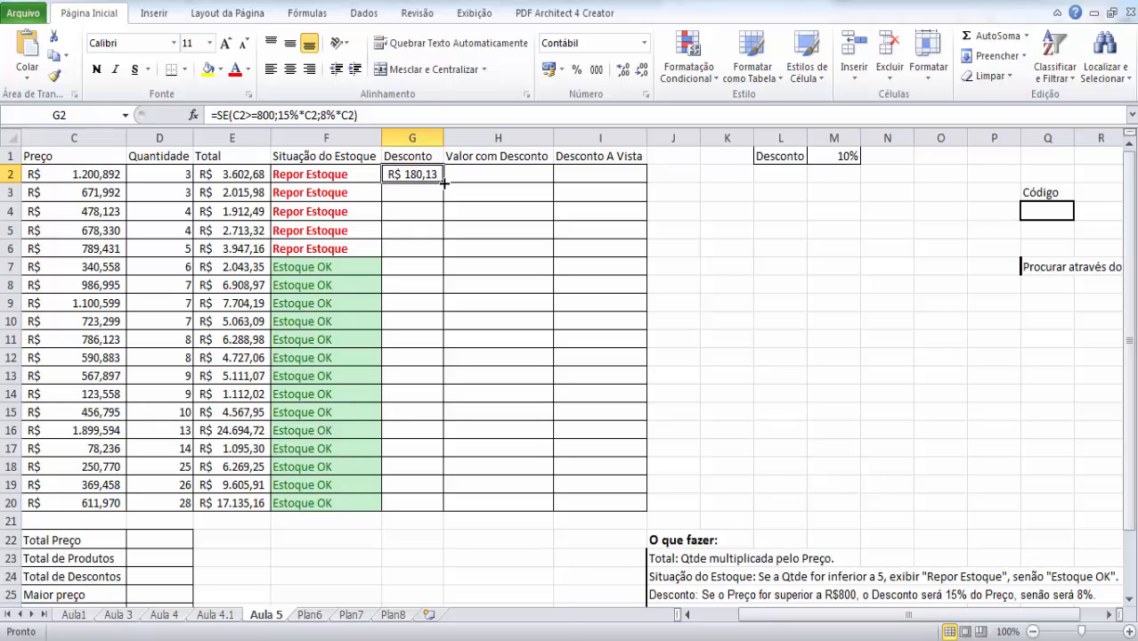
pyautogui.moveTo(444, 183); pyautogui.dragTo(432, 504)
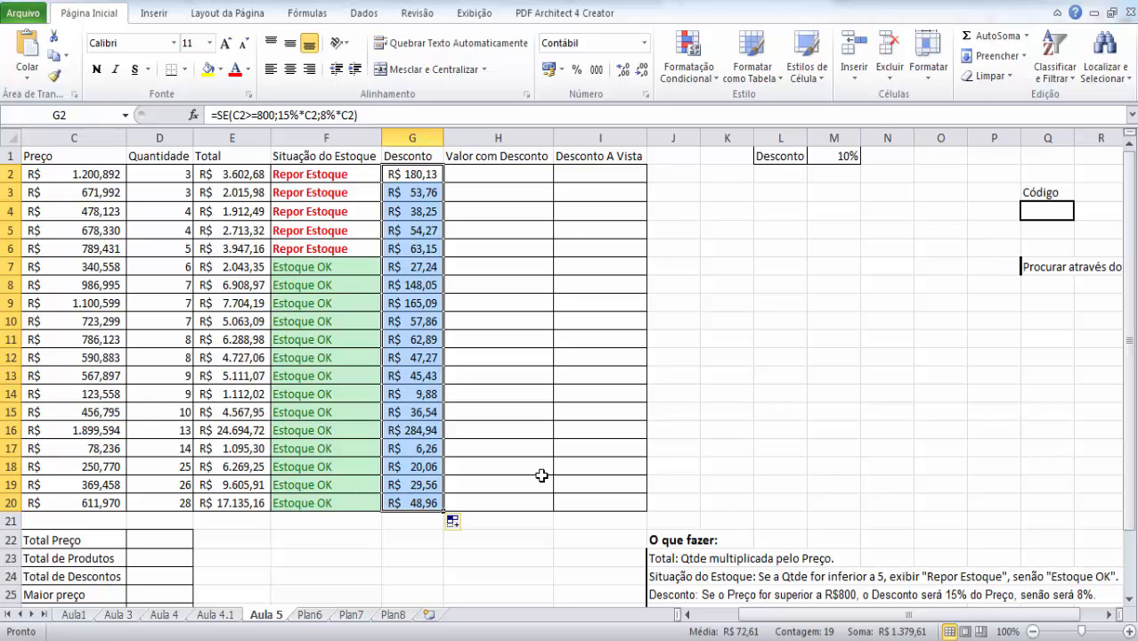
# - Enter the formula =C2-G2 in Valor com Desconto cell H2 to subtract the discount from the price
pyautogui.click(498, 180)
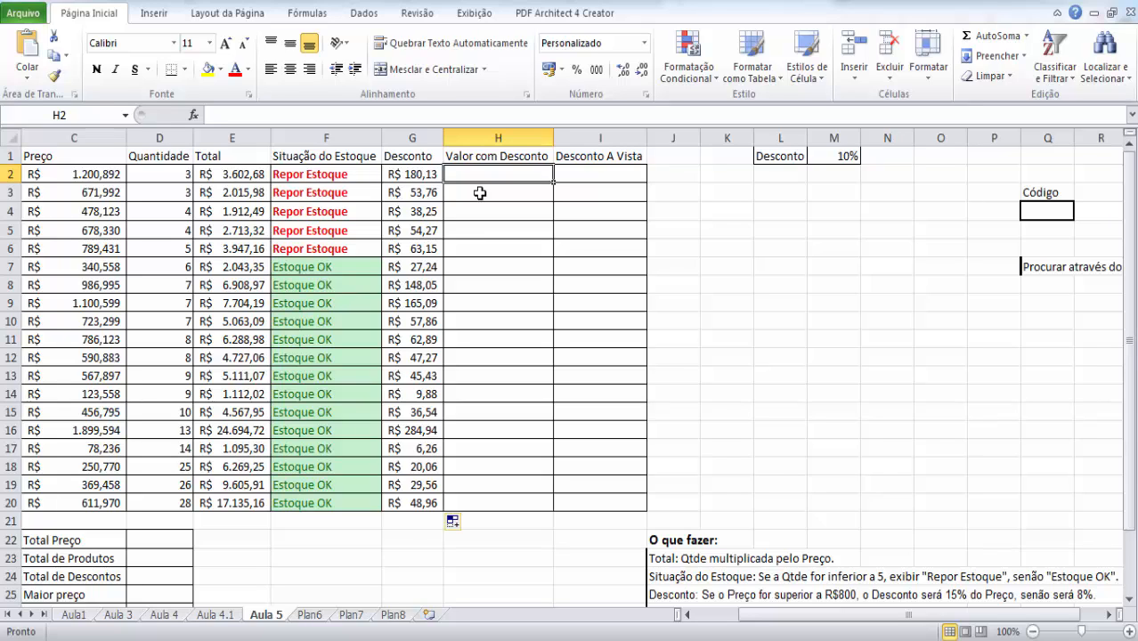
pyautogui.click(422, 175)
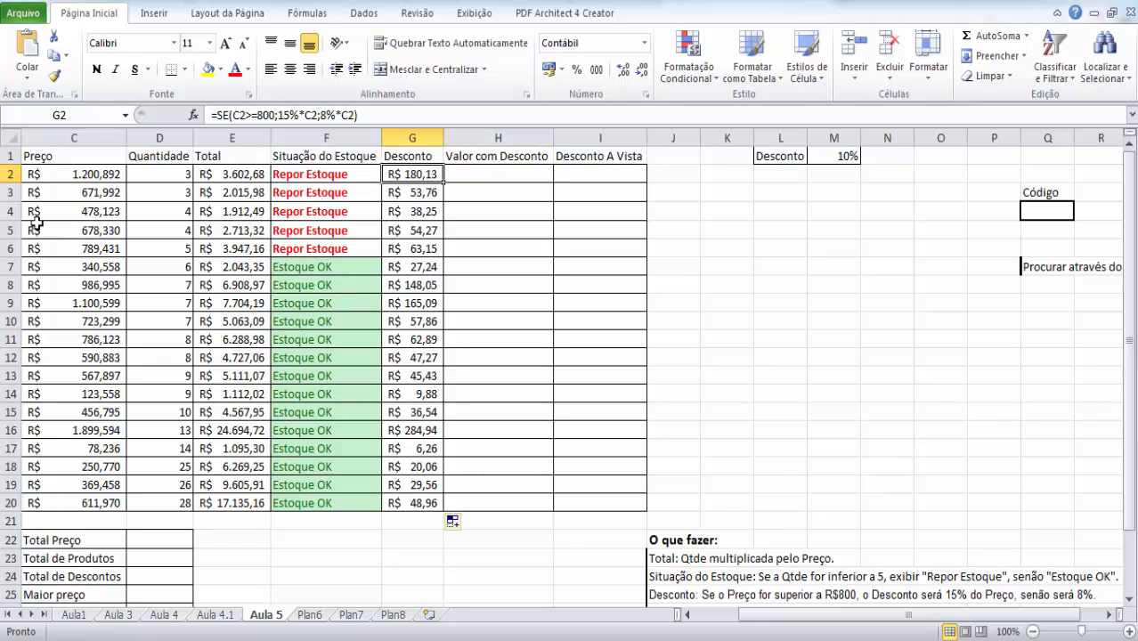
pyautogui.click(100, 175)
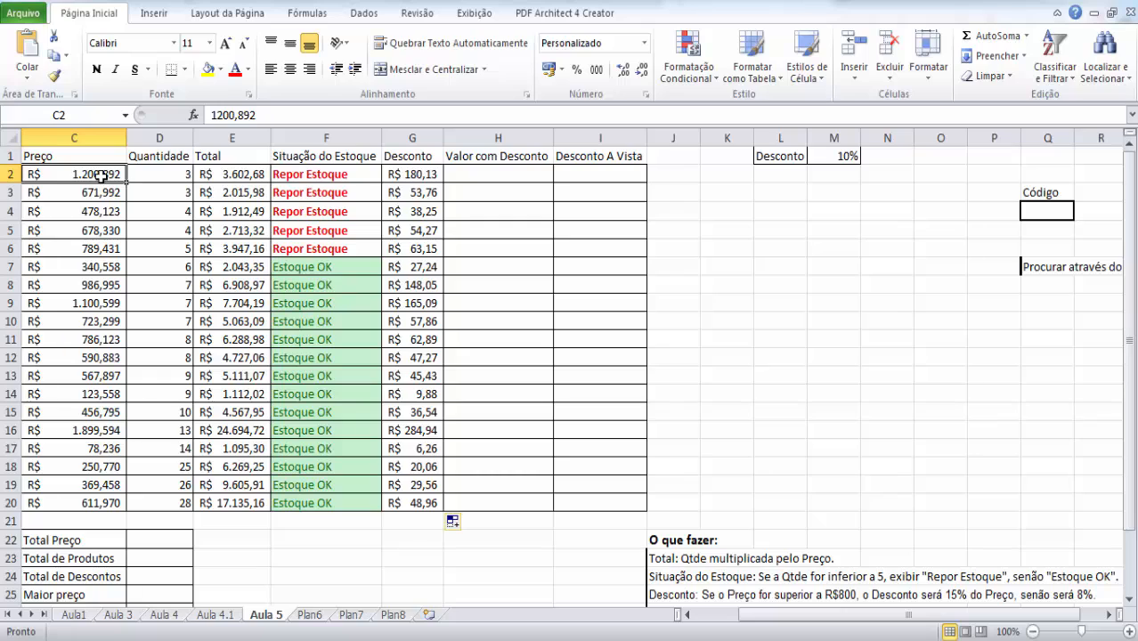
pyautogui.click(408, 176)
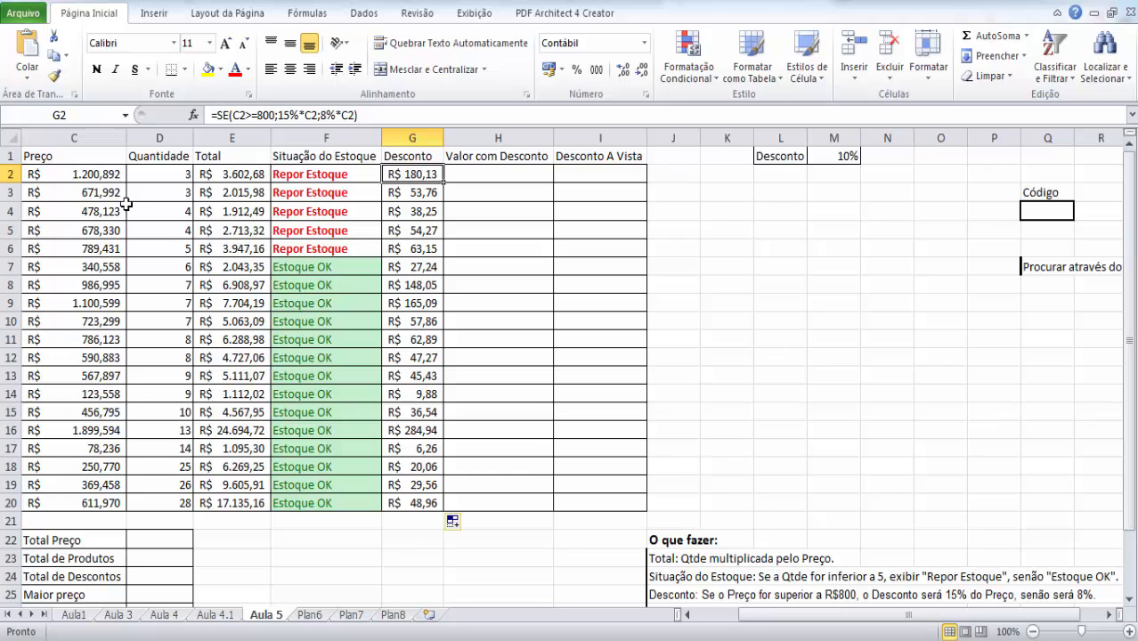
pyautogui.click(482, 172)
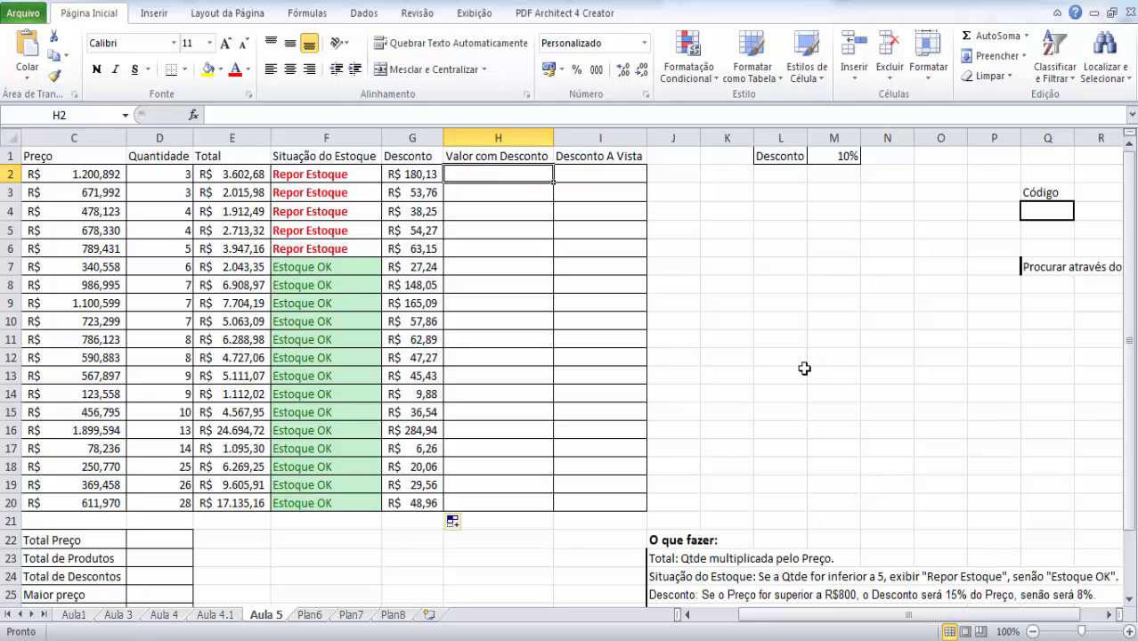
pyautogui.write('=')
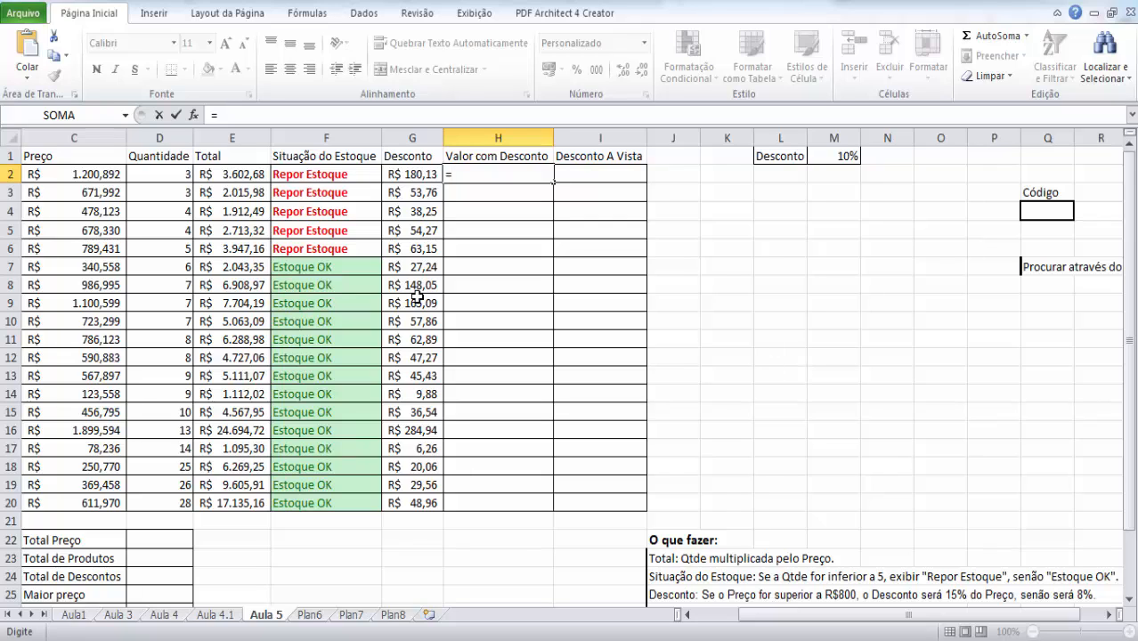
pyautogui.click(104, 174)
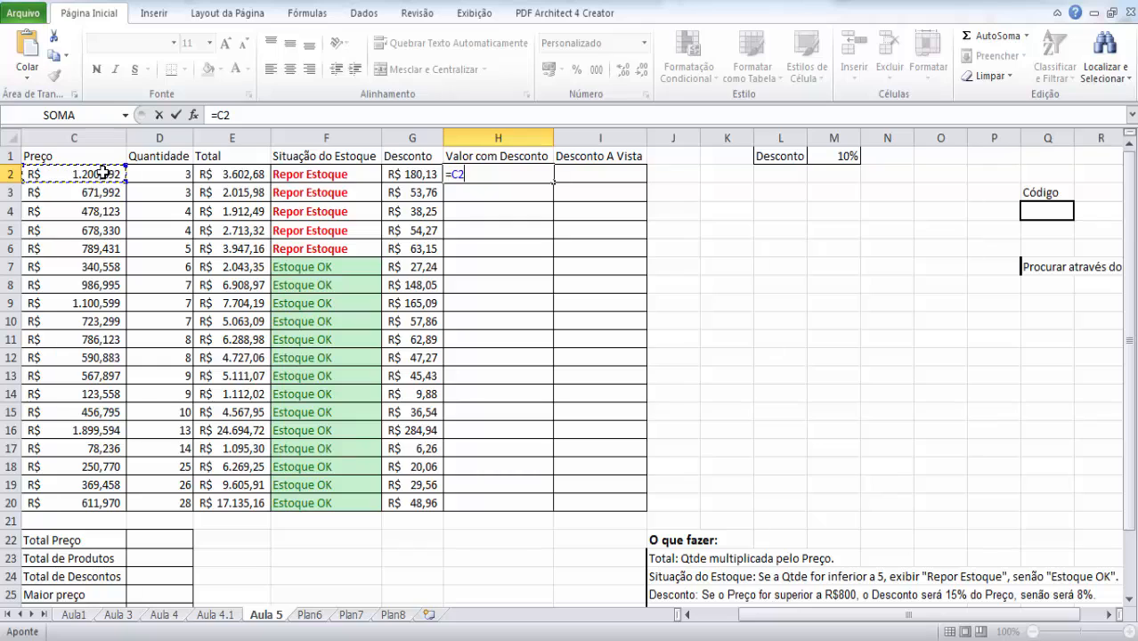
pyautogui.write('-')
pyautogui.click(403, 176)
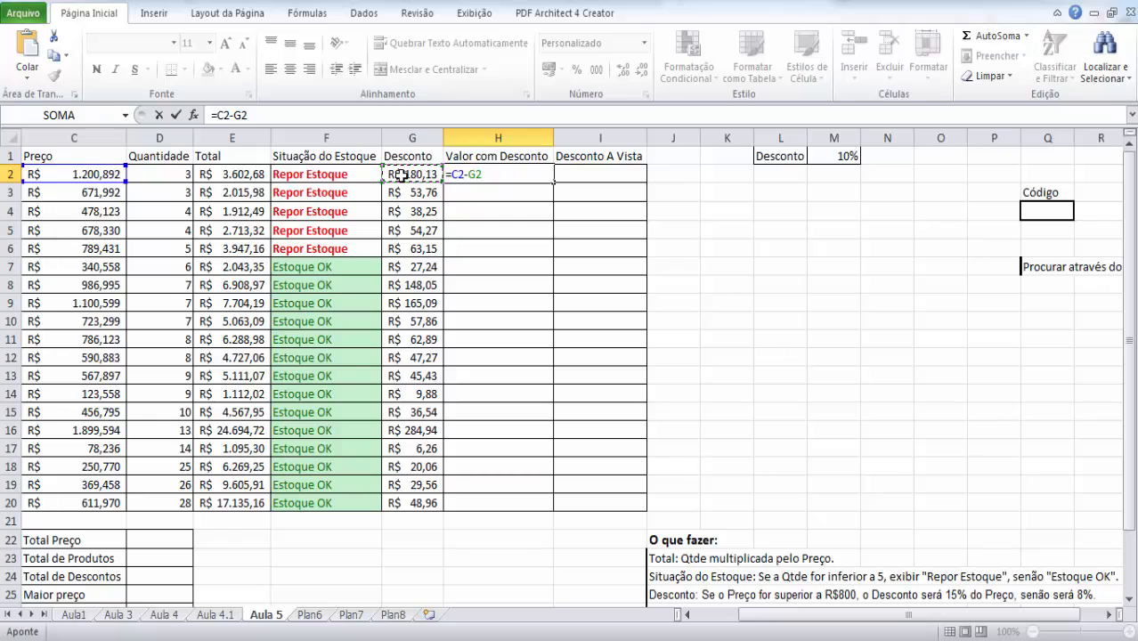
pyautogui.press('Return')
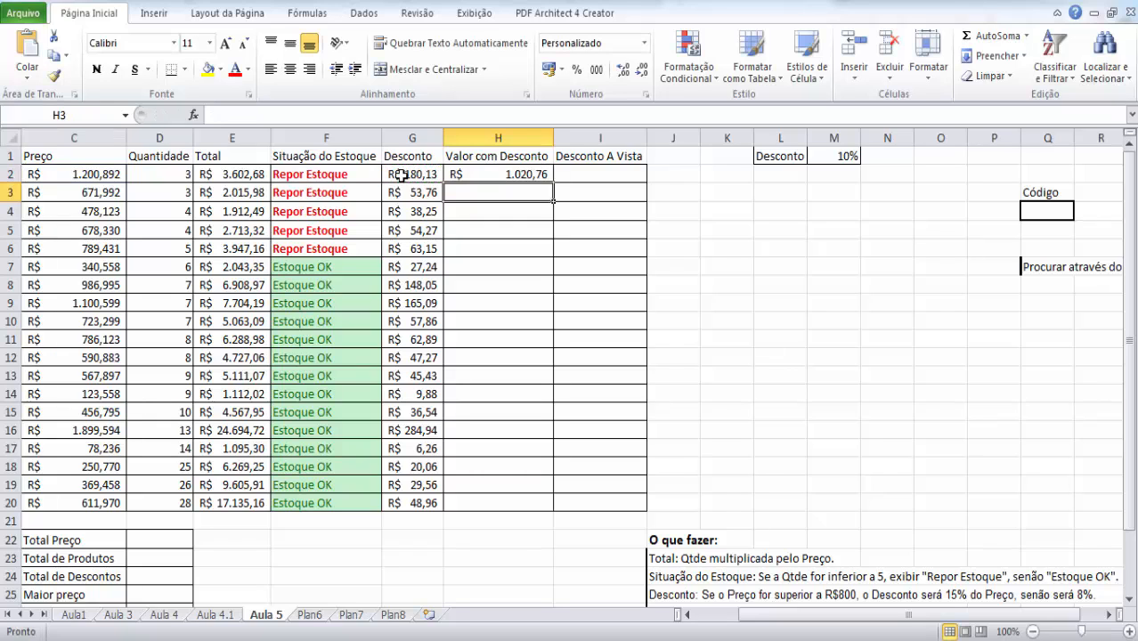
# - Copy the Valor com Desconto formula from H2 down to H20
pyautogui.click(531, 172)
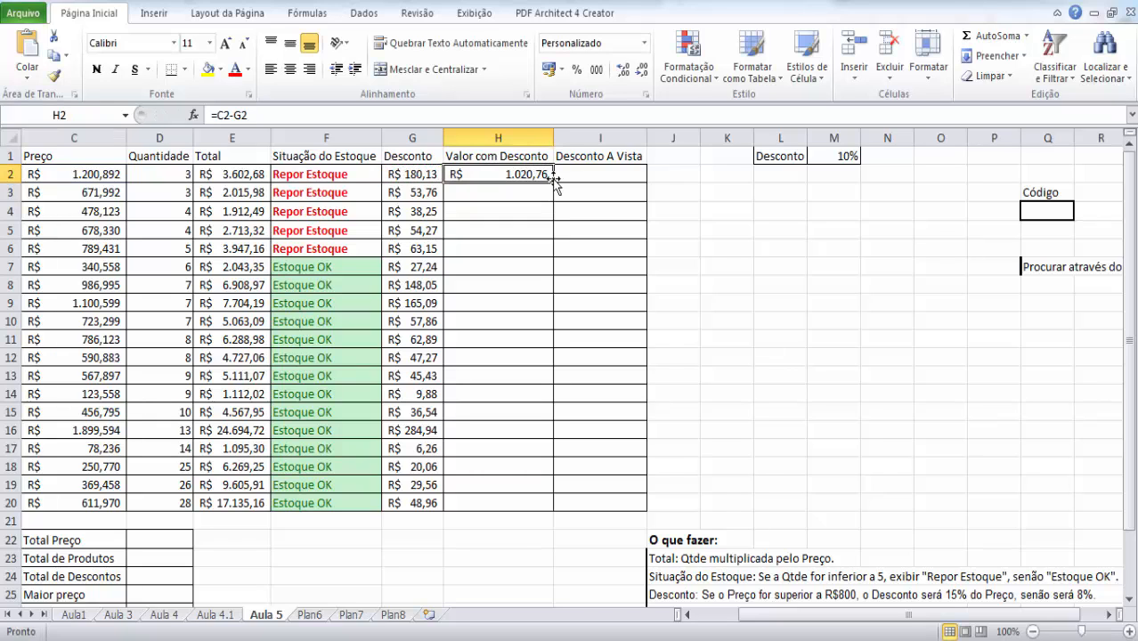
pyautogui.moveTo(553, 183); pyautogui.dragTo(538, 509)
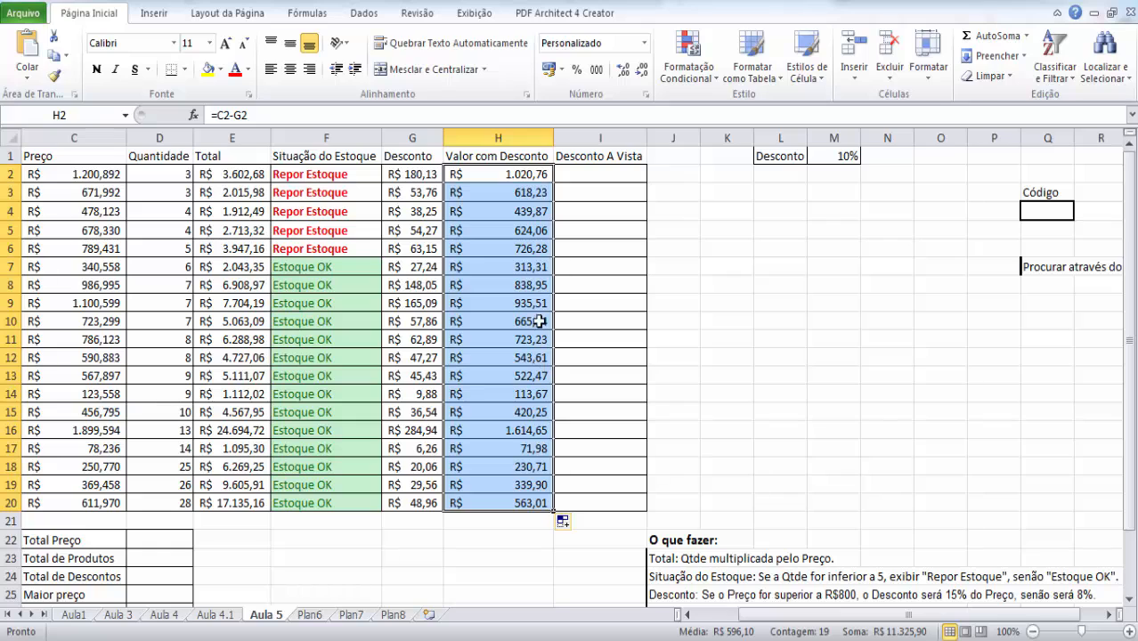
pyautogui.click(532, 176)
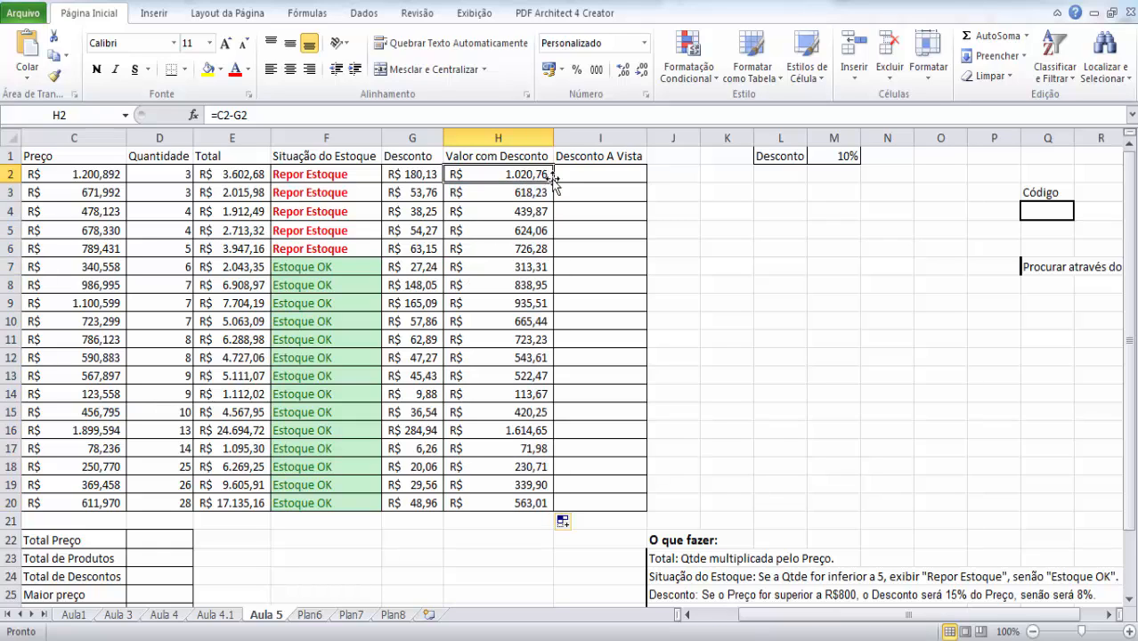
# - Refill the Valor com Desconto formula from H2 through H20 and go to the first Desconto A Vista cell, I2
pyautogui.moveTo(553, 180); pyautogui.dragTo(541, 506)
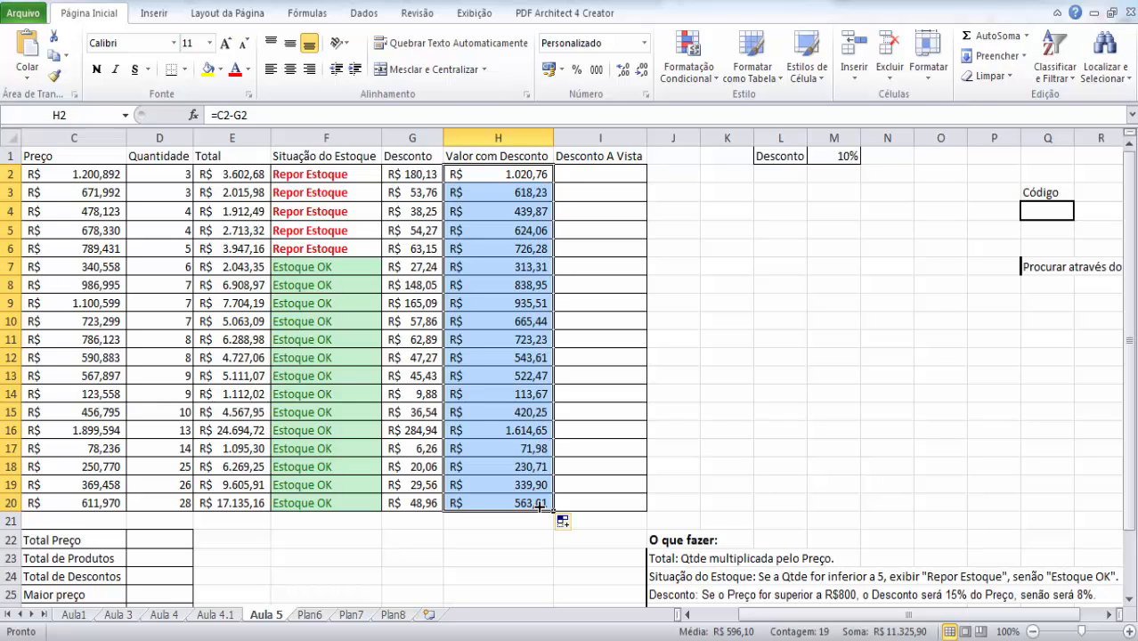
pyautogui.moveTo(1131, 266); pyautogui.dragTo(1129, 236)
pyautogui.click(588, 176)
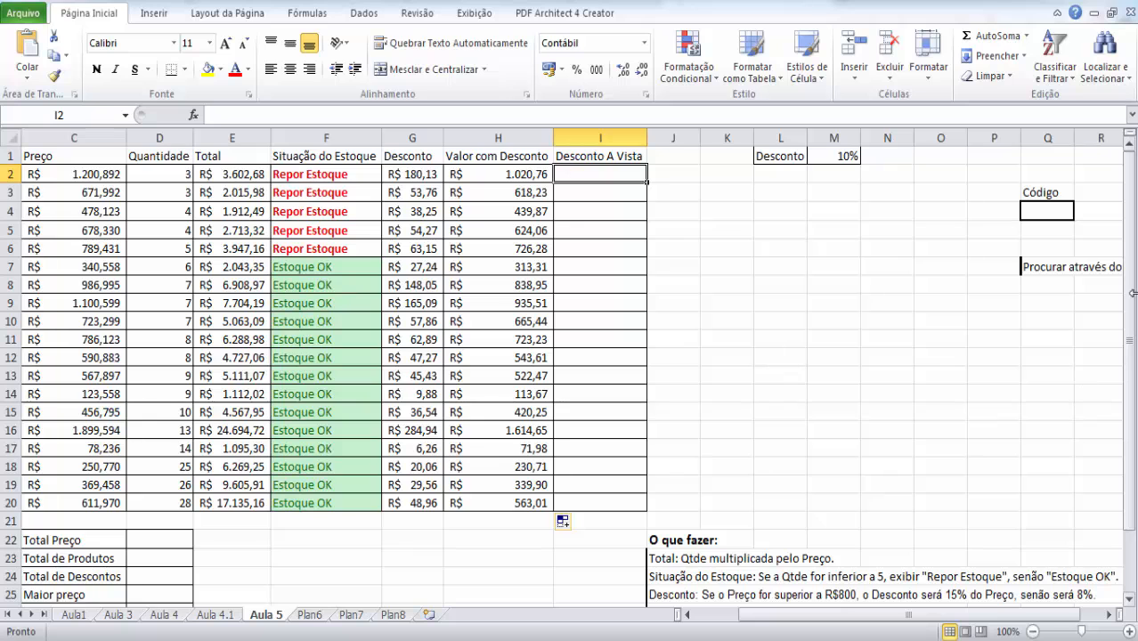
pyautogui.moveTo(1132, 276)
pyautogui.mouseDown()
pyautogui.moveTo(1132, 346)
pyautogui.moveTo(1132, 284)
pyautogui.mouseUp()
# - Autofit column L to the full Desconto a Vista label in L1
pyautogui.click(777, 156)
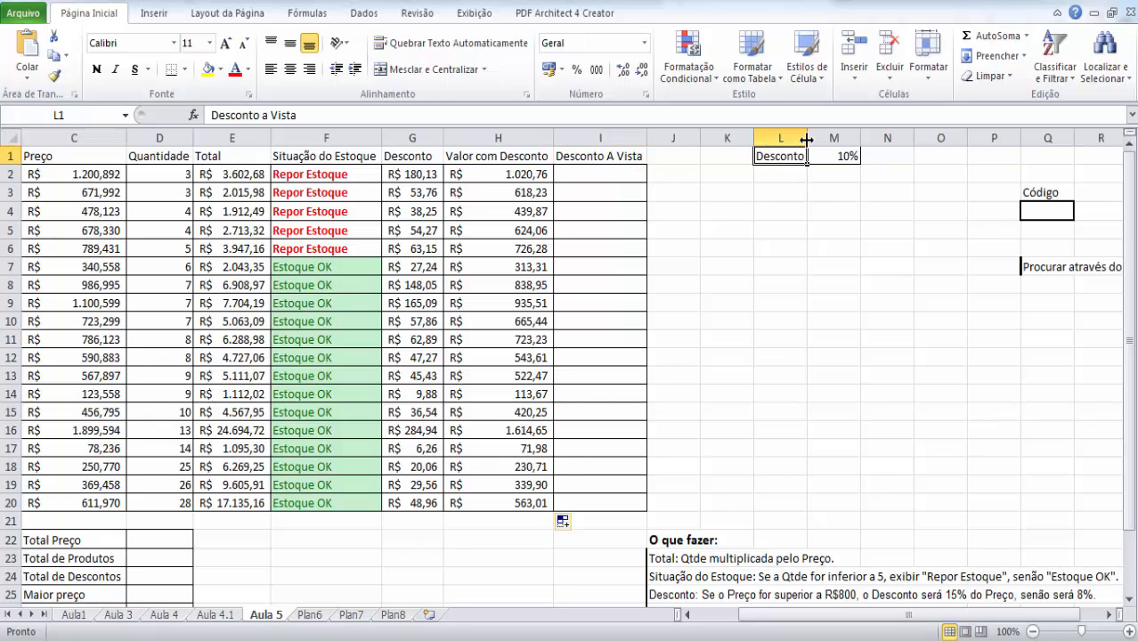
pyautogui.doubleClick(807, 140)
pyautogui.click(830, 212)
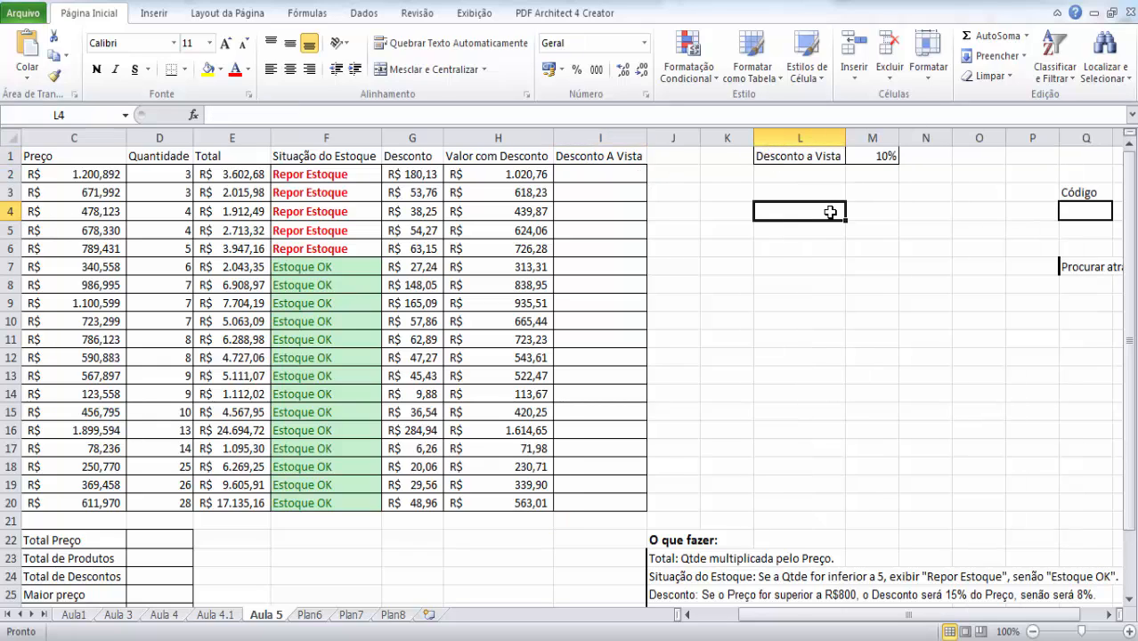
pyautogui.click(797, 156)
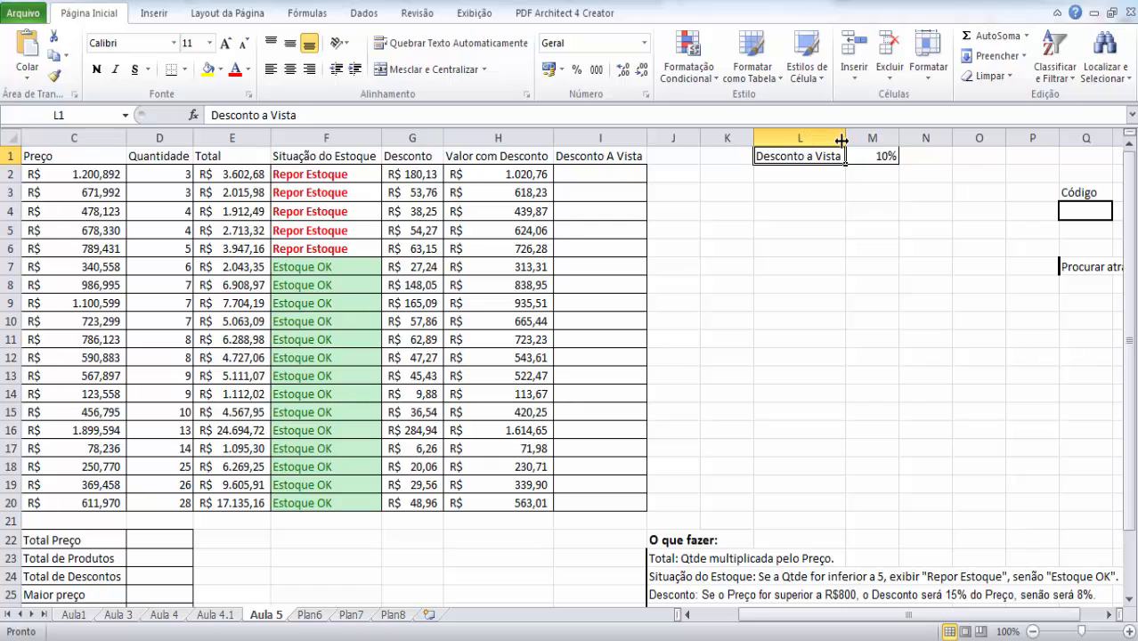
pyautogui.moveTo(846, 138); pyautogui.dragTo(808, 138)
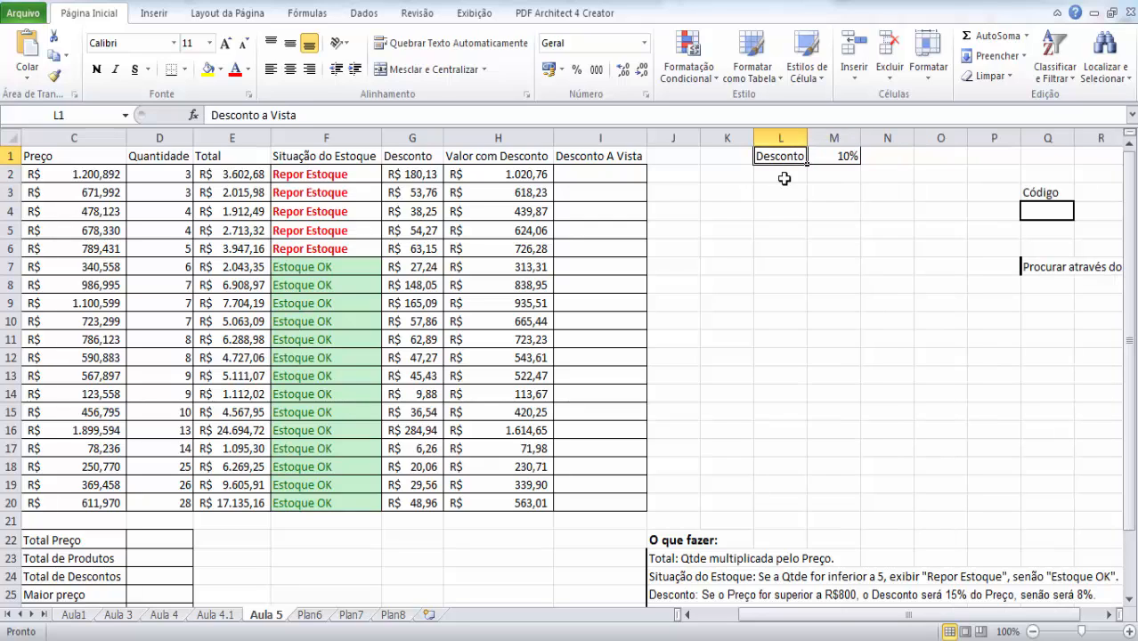
pyautogui.doubleClick(808, 138)
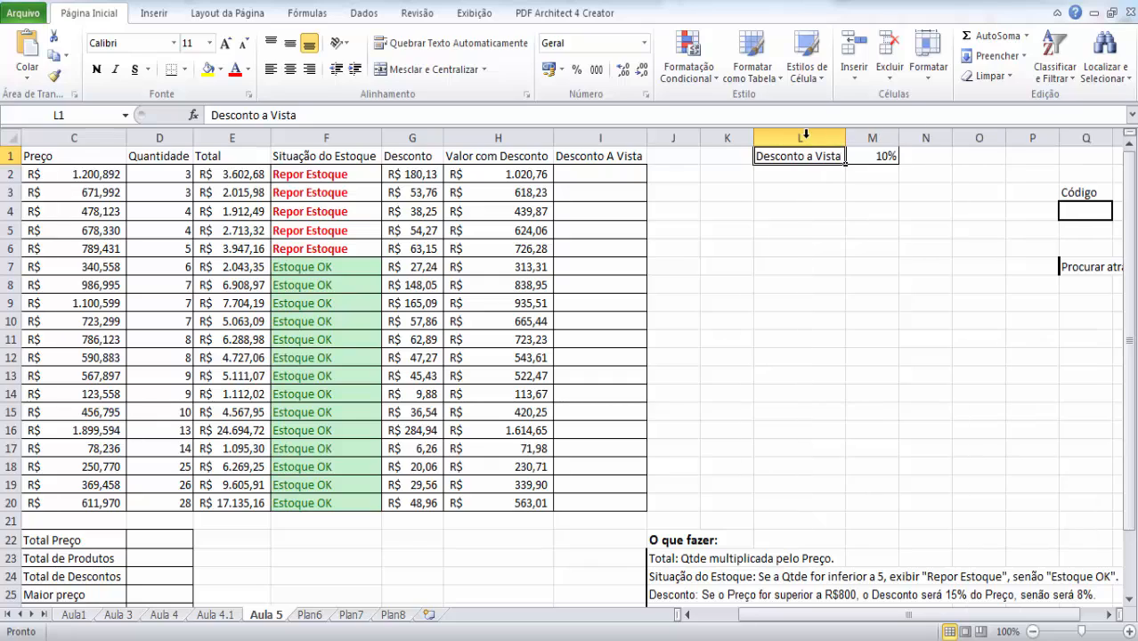
pyautogui.click(806, 186)
pyautogui.click(821, 155)
pyautogui.click(876, 229)
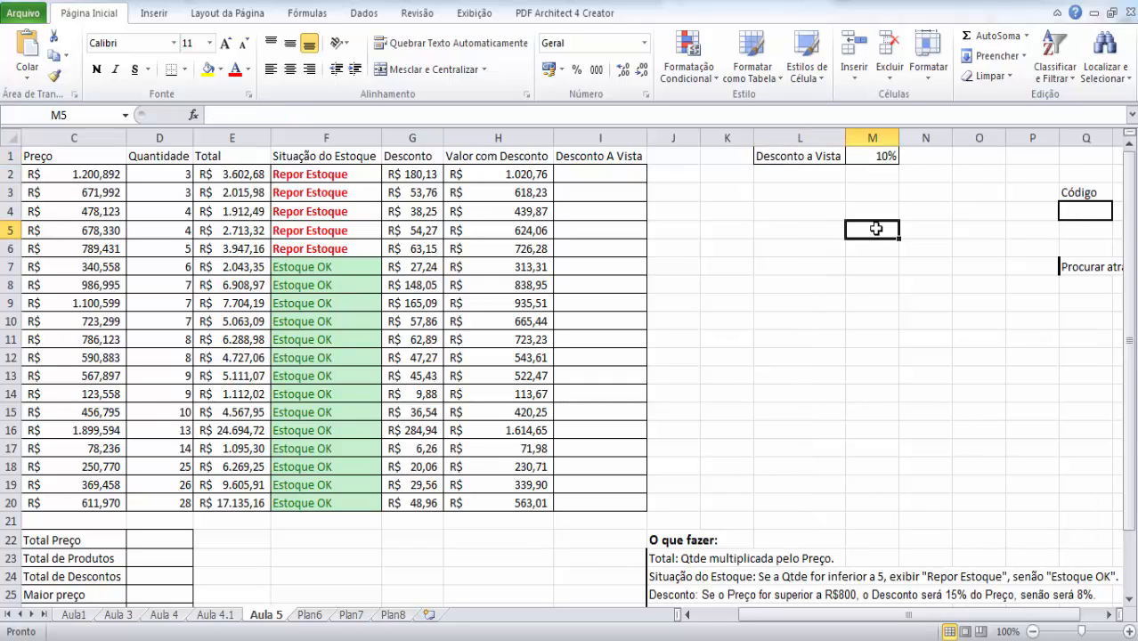
# - Enter the formula =M1*C2 in Desconto A Vista cell I2 to multiply the cash discount rate by the price
pyautogui.click(804, 157)
pyautogui.click(867, 156)
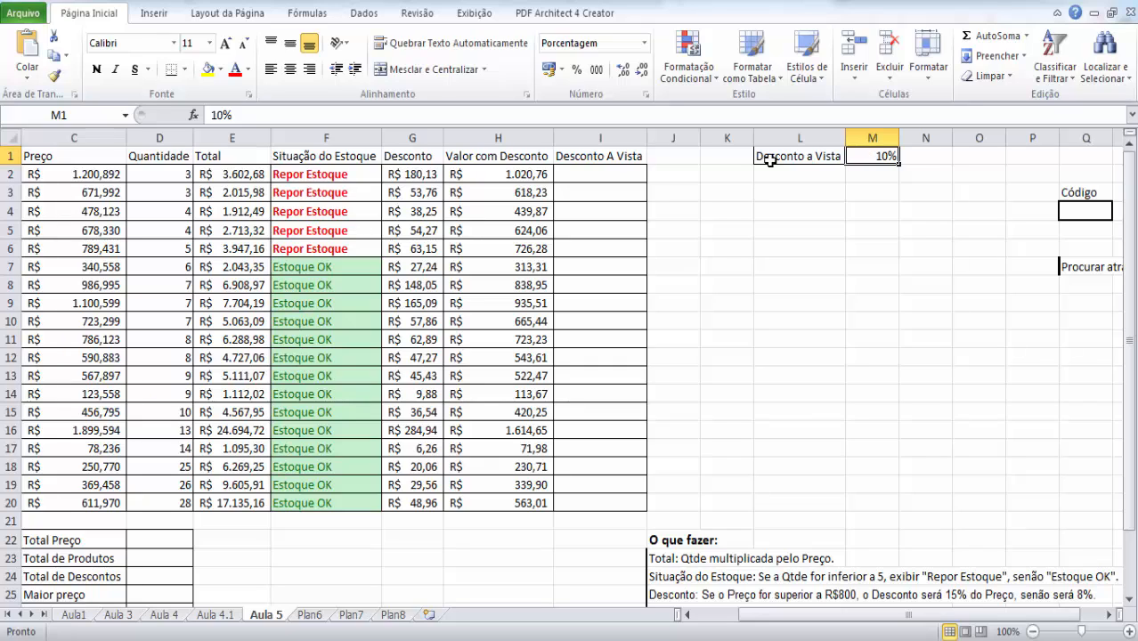
pyautogui.click(590, 174)
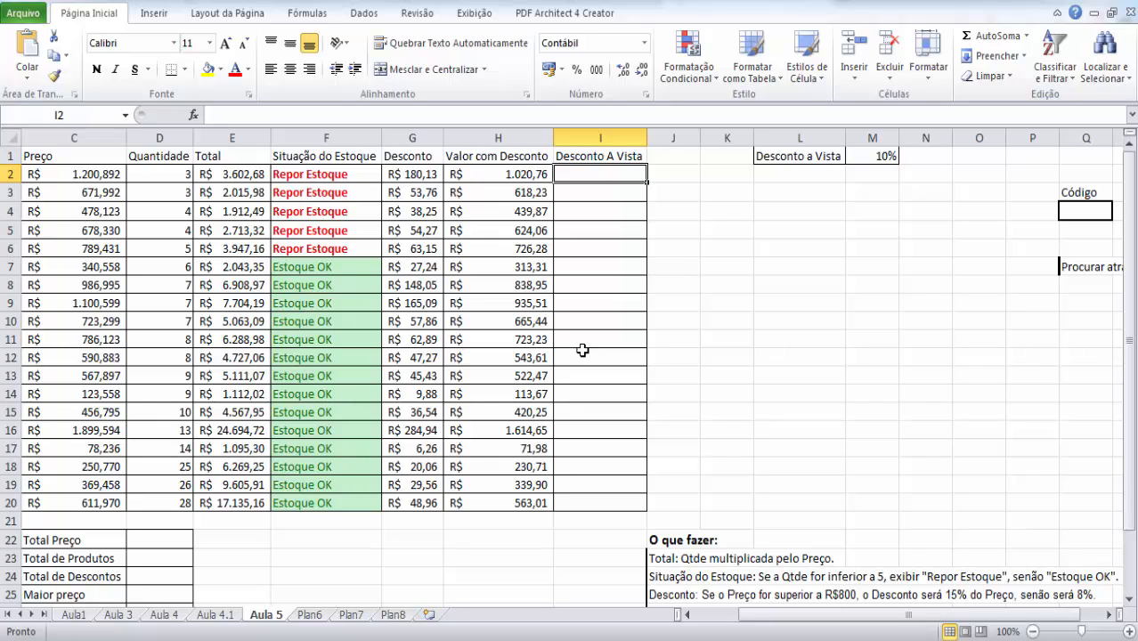
pyautogui.write('=')
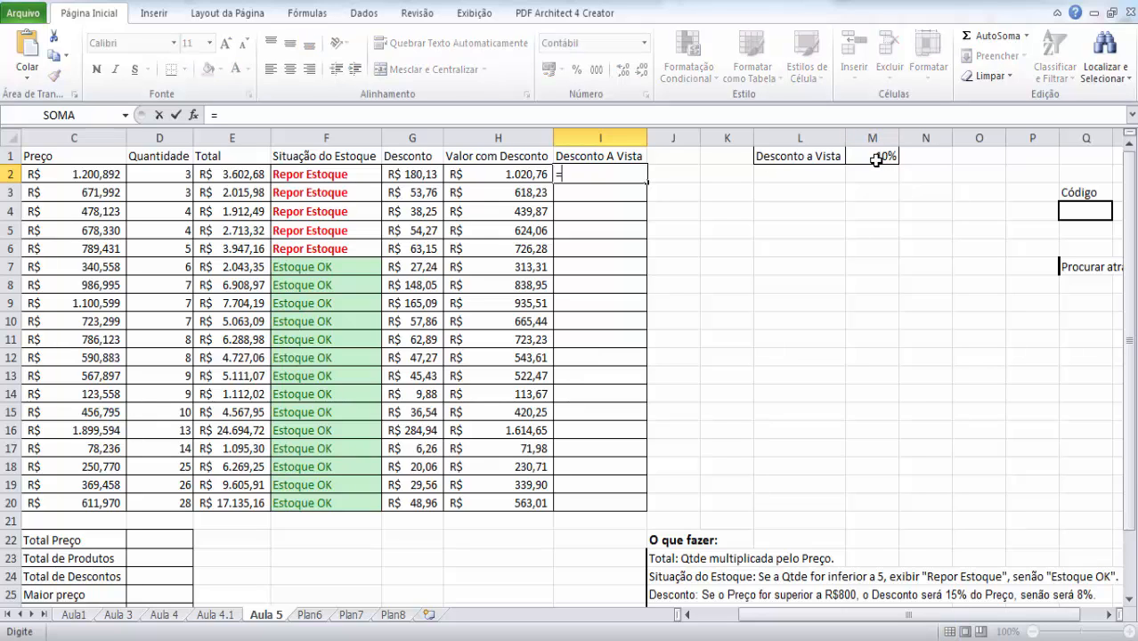
pyautogui.click(876, 158)
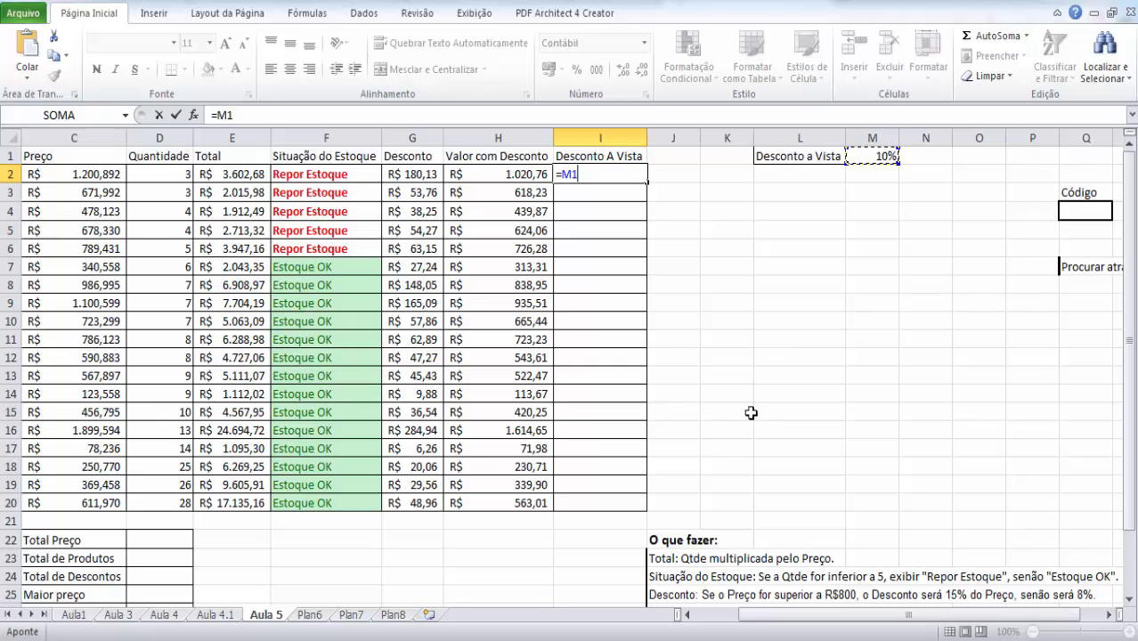
pyautogui.write('*')
pyautogui.click(96, 172)
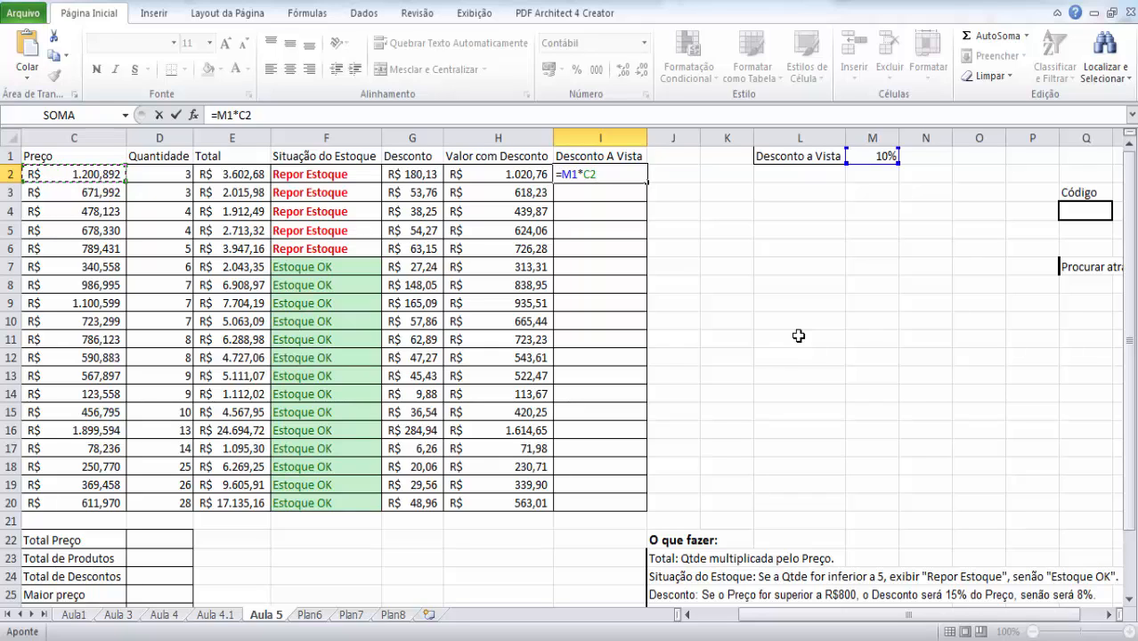
pyautogui.press('Return')
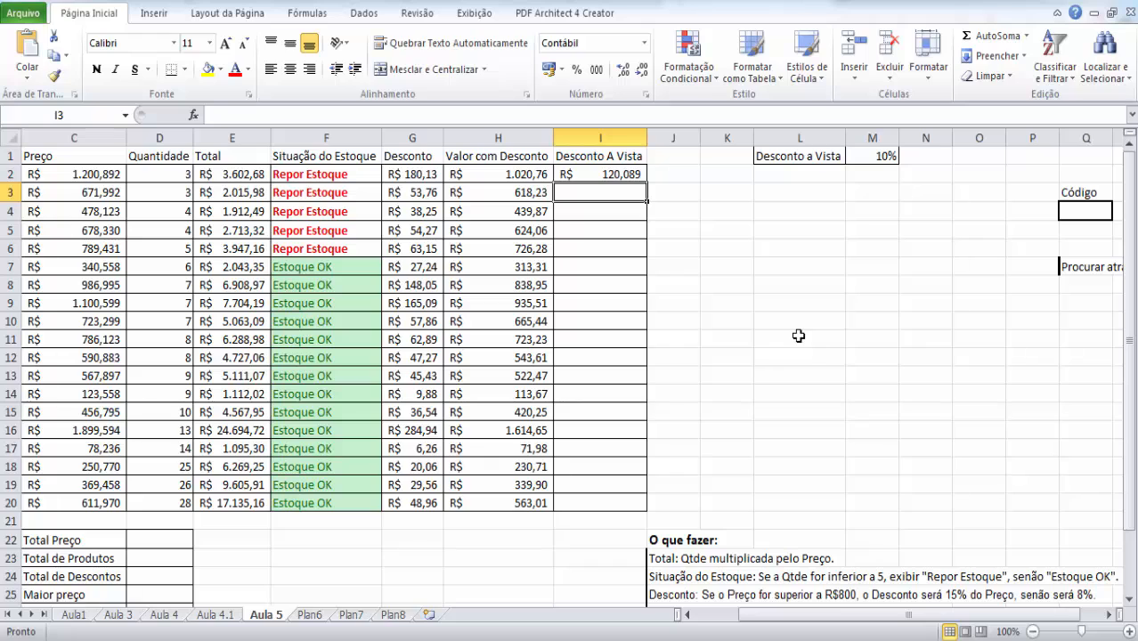
# - Copy the Desconto A Vista formula from I2 down to I20
pyautogui.click(600, 175)
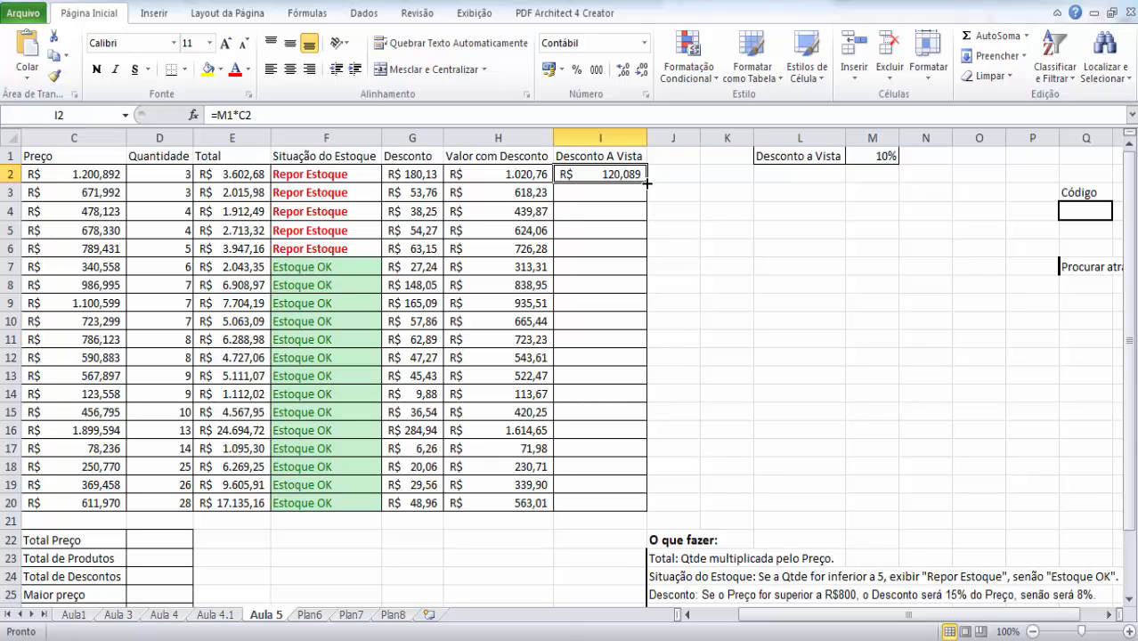
pyautogui.moveTo(647, 182); pyautogui.dragTo(635, 505)
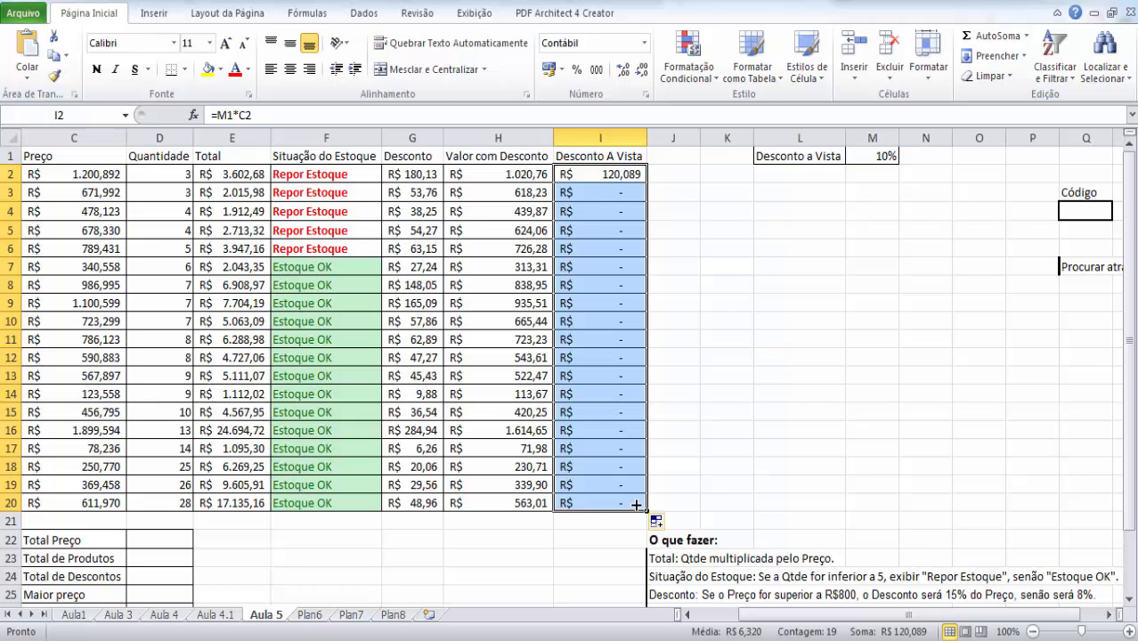
# - Compare the I2 formula with its source cells M1 and C2, and the copied formula in I4 with cell M3
pyautogui.click(617, 174)
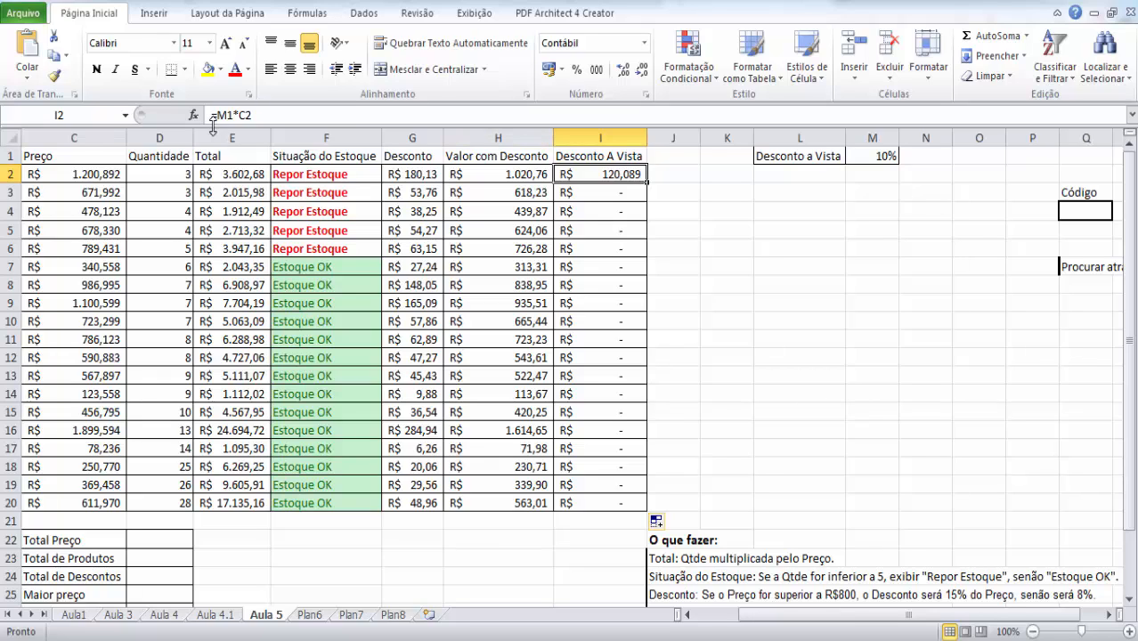
pyautogui.click(879, 157)
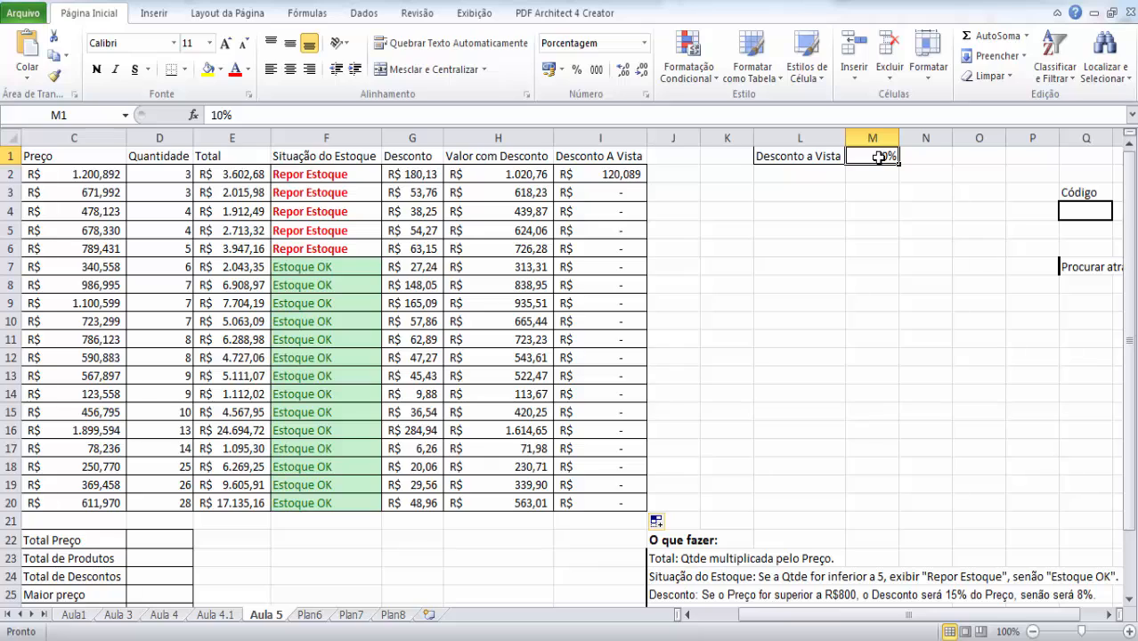
pyautogui.click(599, 176)
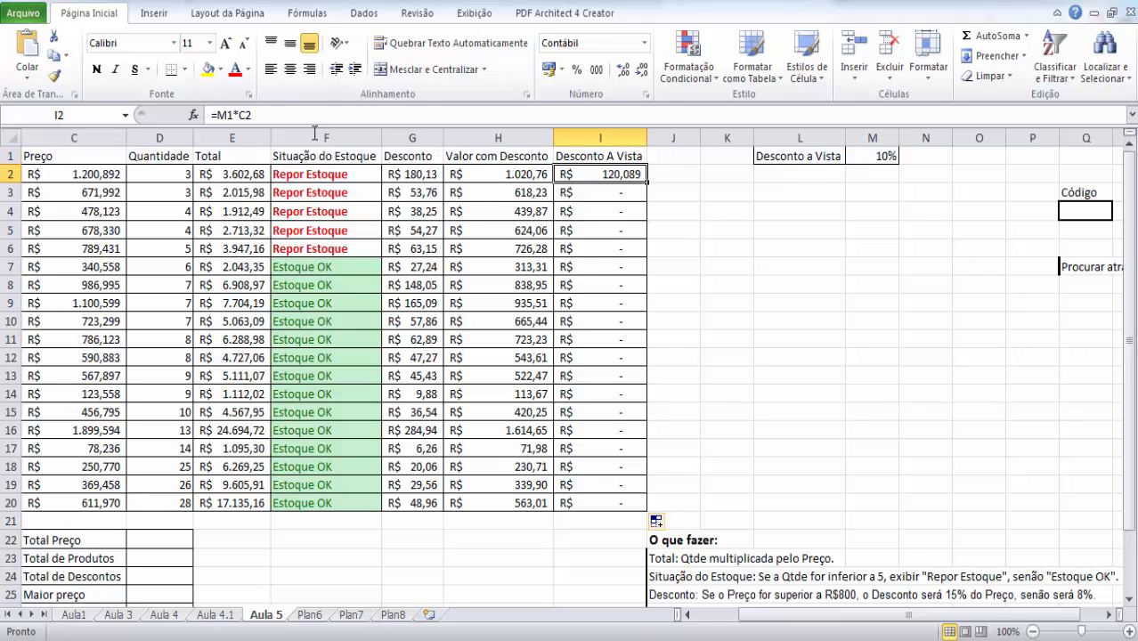
pyautogui.click(70, 176)
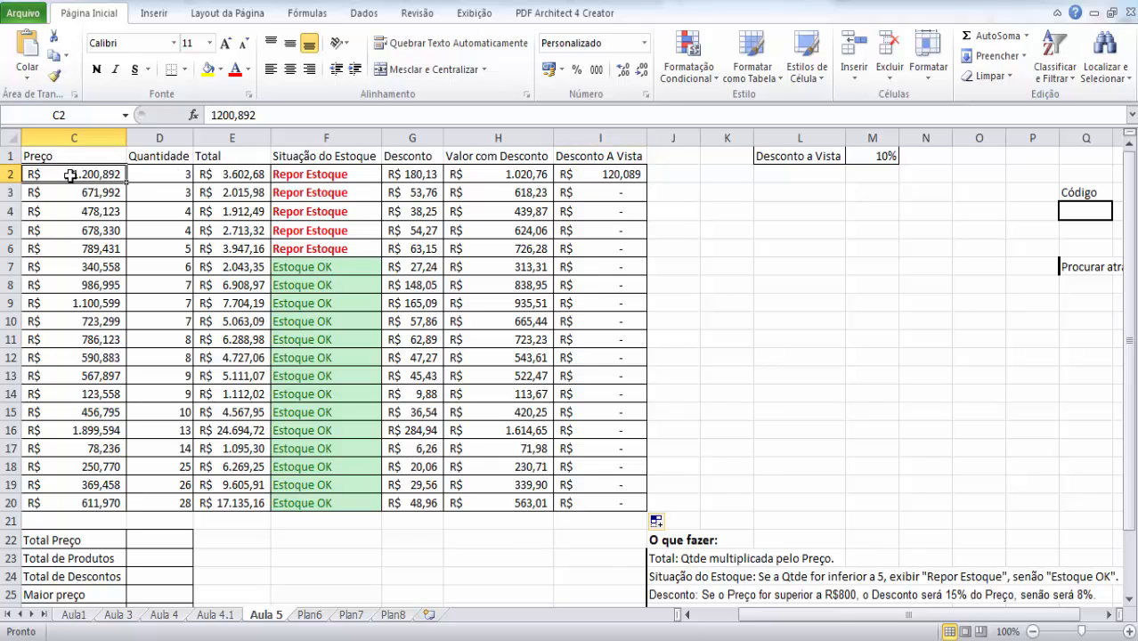
pyautogui.click(592, 211)
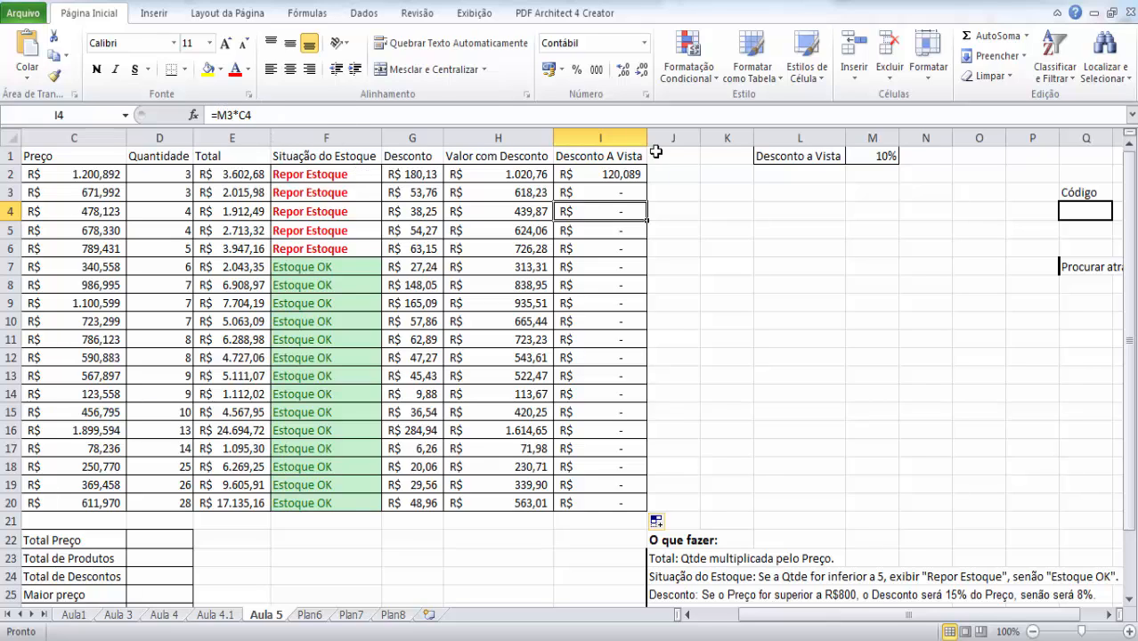
pyautogui.click(856, 190)
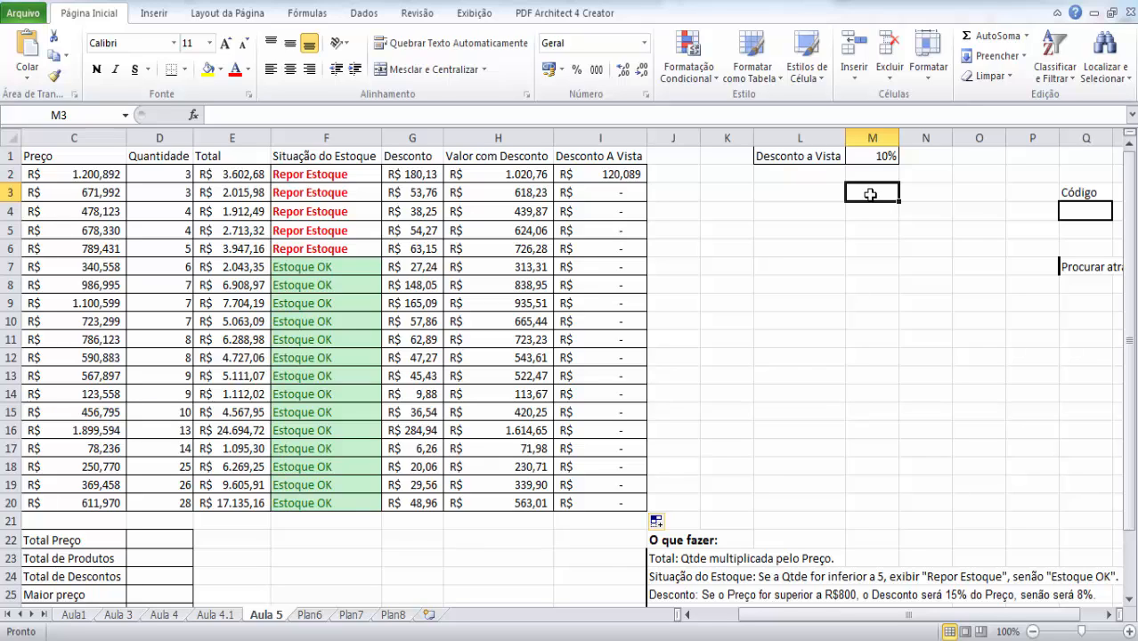
pyautogui.click(620, 176)
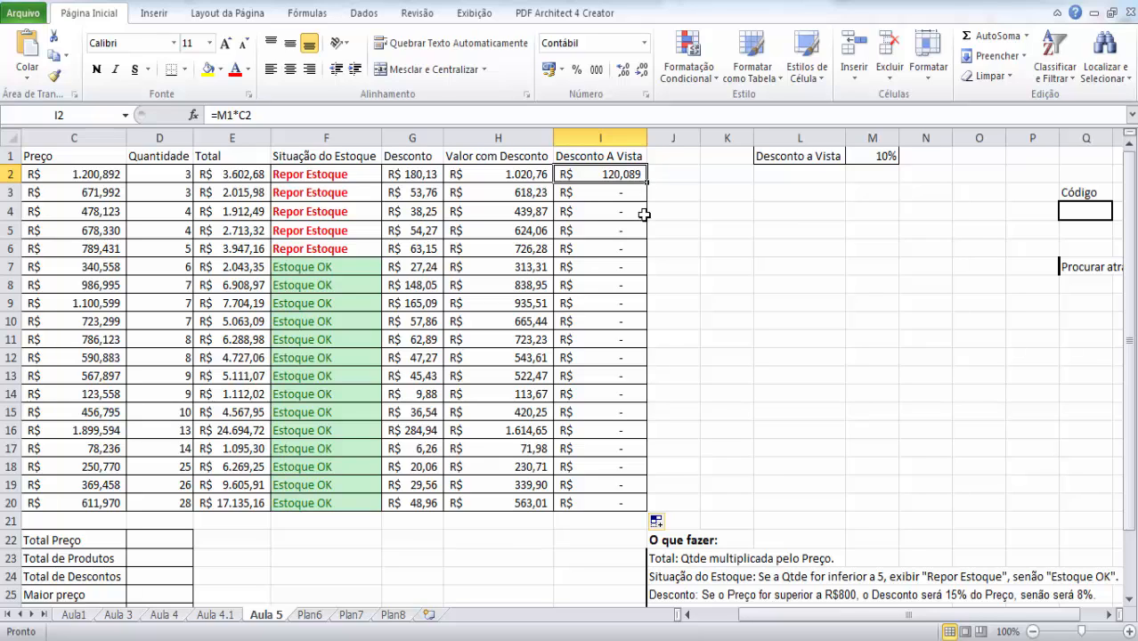
# - Examine the discount rate references in the formulas of I2 to I5 against the cells of column M, starting from M1
pyautogui.click(611, 185)
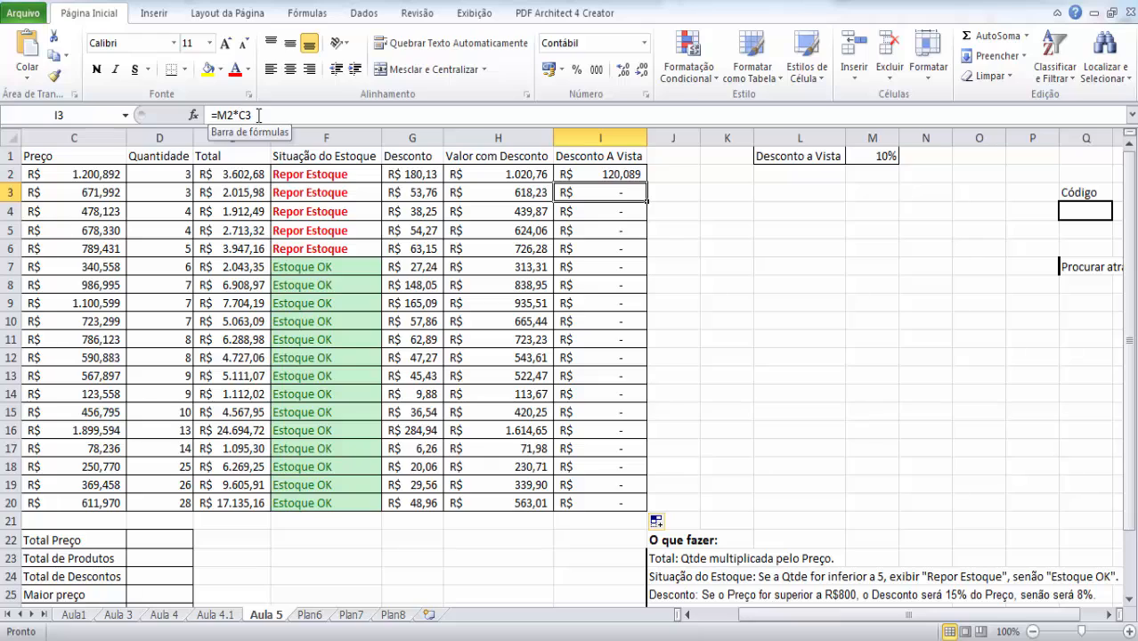
pyautogui.click(632, 176)
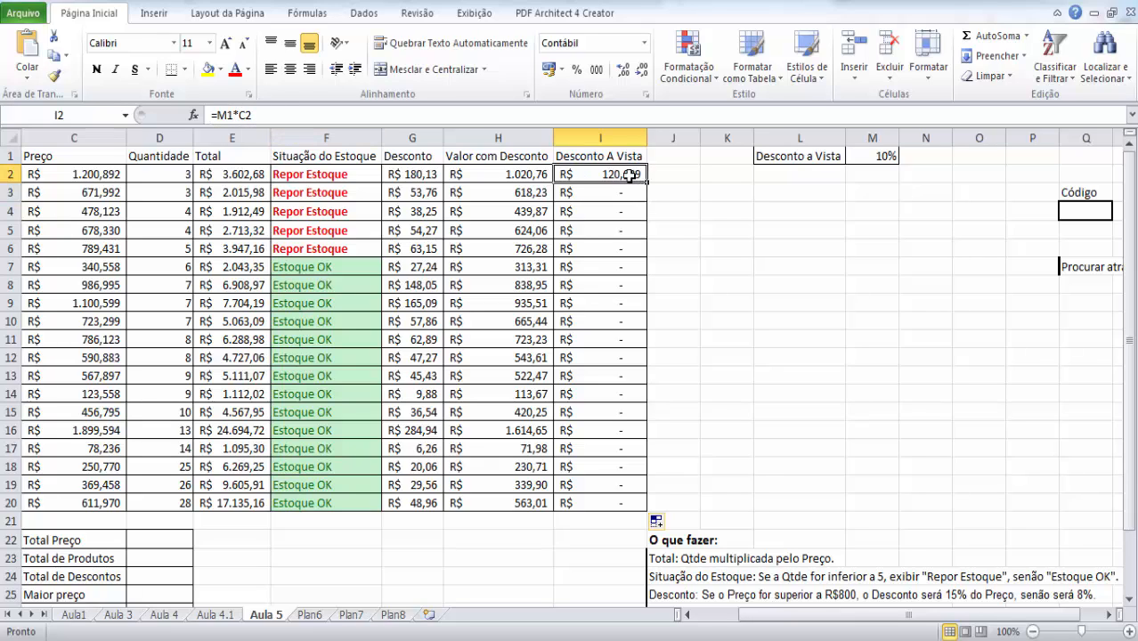
pyautogui.click(602, 193)
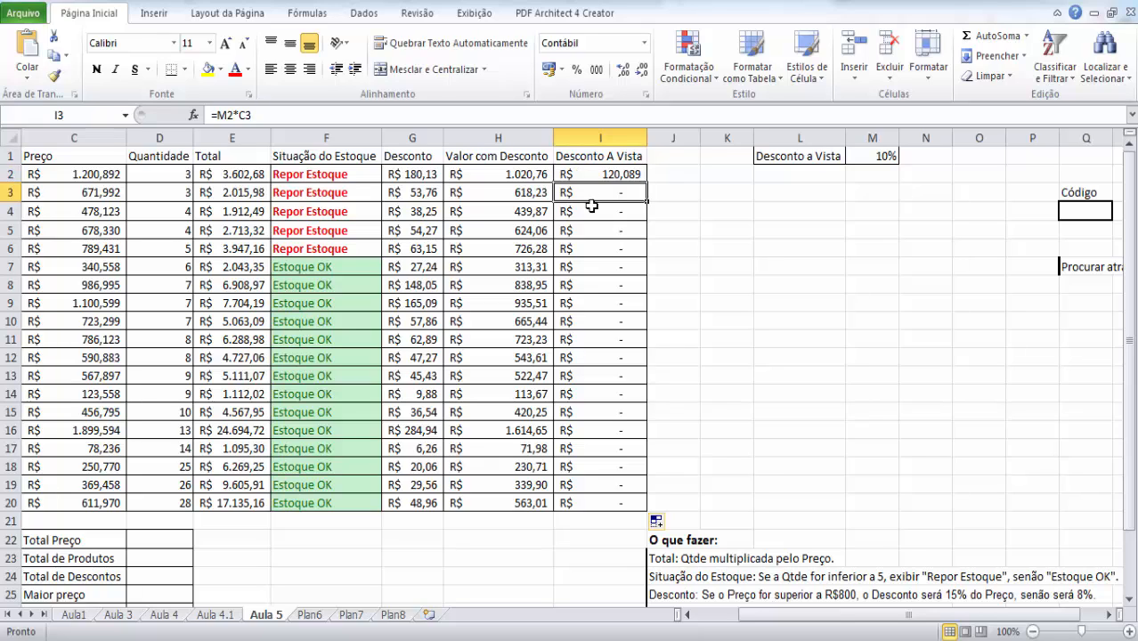
pyautogui.click(591, 211)
pyautogui.click(595, 231)
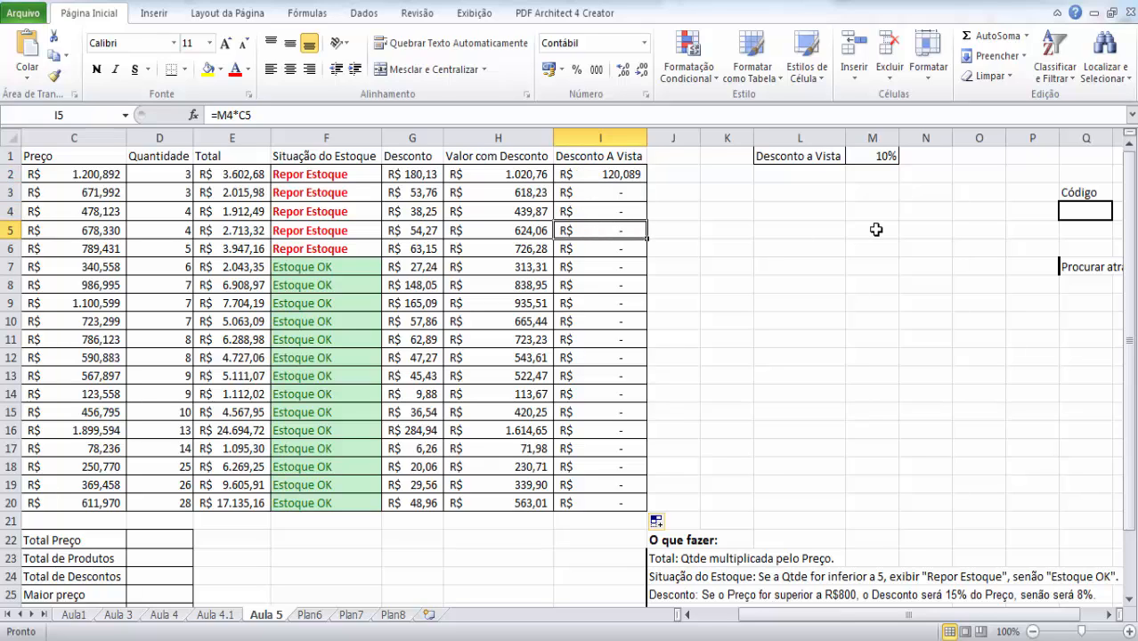
pyautogui.click(872, 230)
pyautogui.click(872, 174)
pyautogui.press('Down')
pyautogui.press('Down')
pyautogui.press('Down')
pyautogui.press('Down')
pyautogui.press('Down')
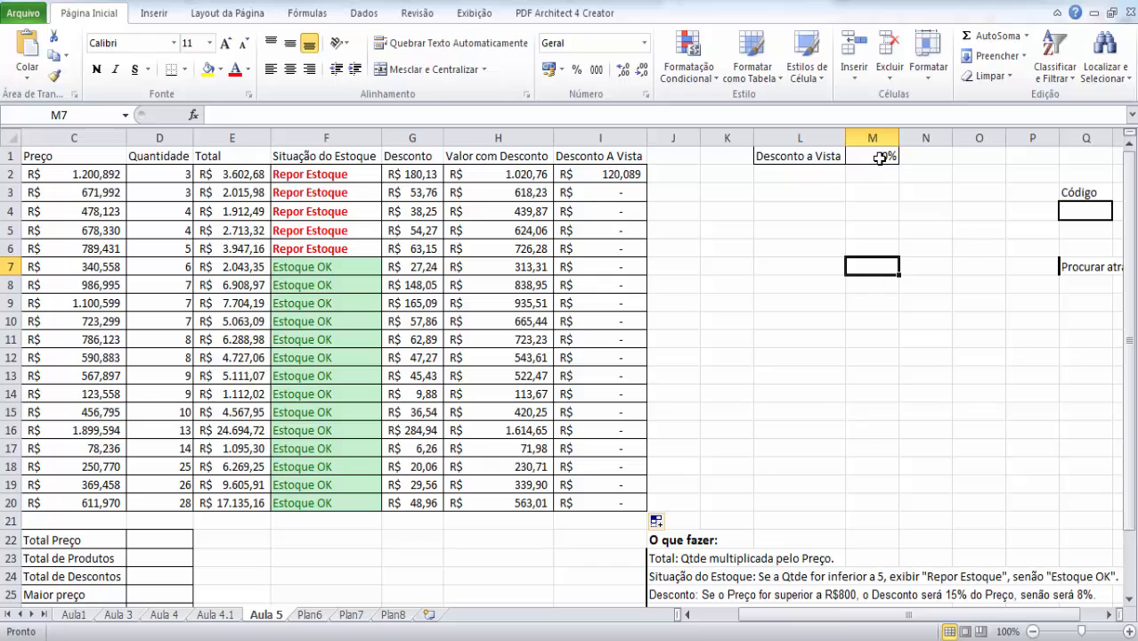
pyautogui.click(878, 157)
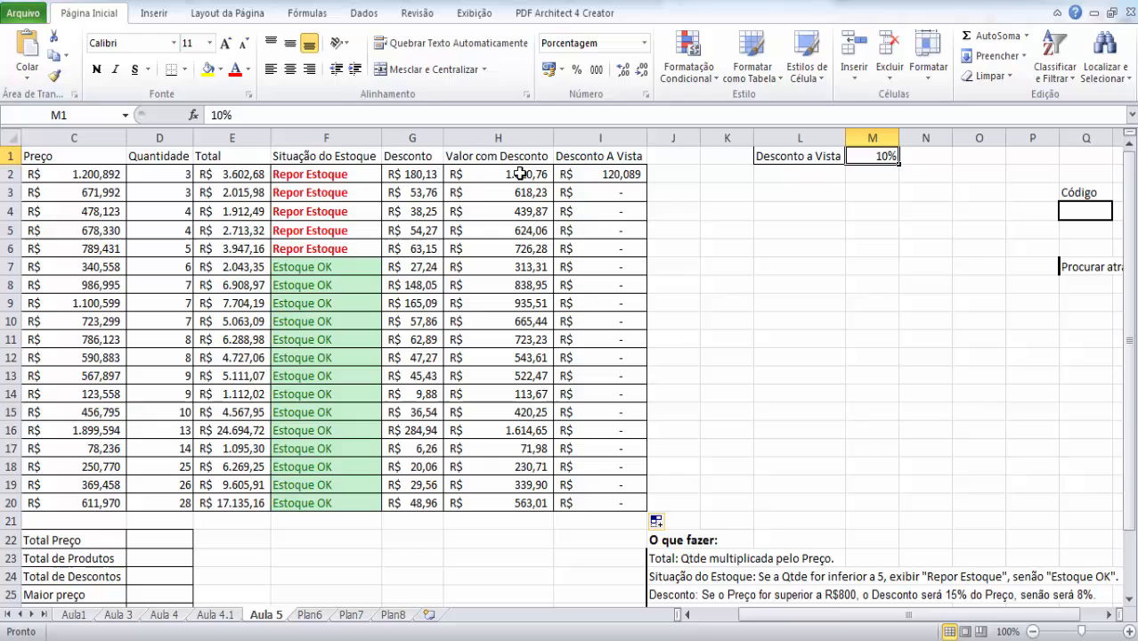
# - Edit the formula in I2 to =M$1*C2 so the row of the discount rate reference is fixed
pyautogui.click(589, 177)
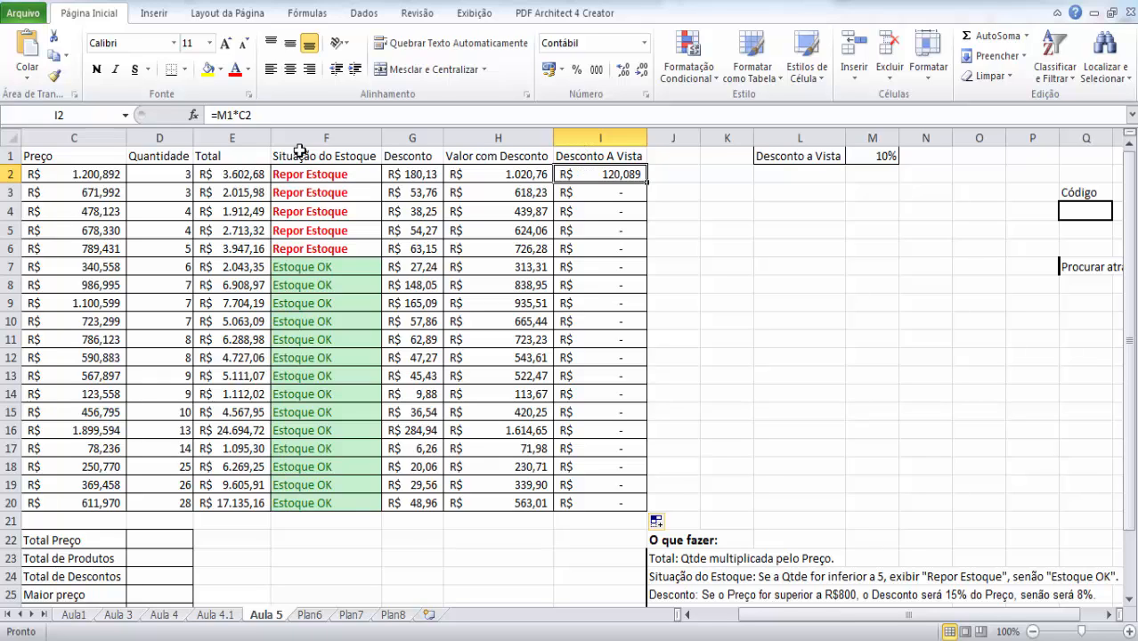
pyautogui.click(219, 115)
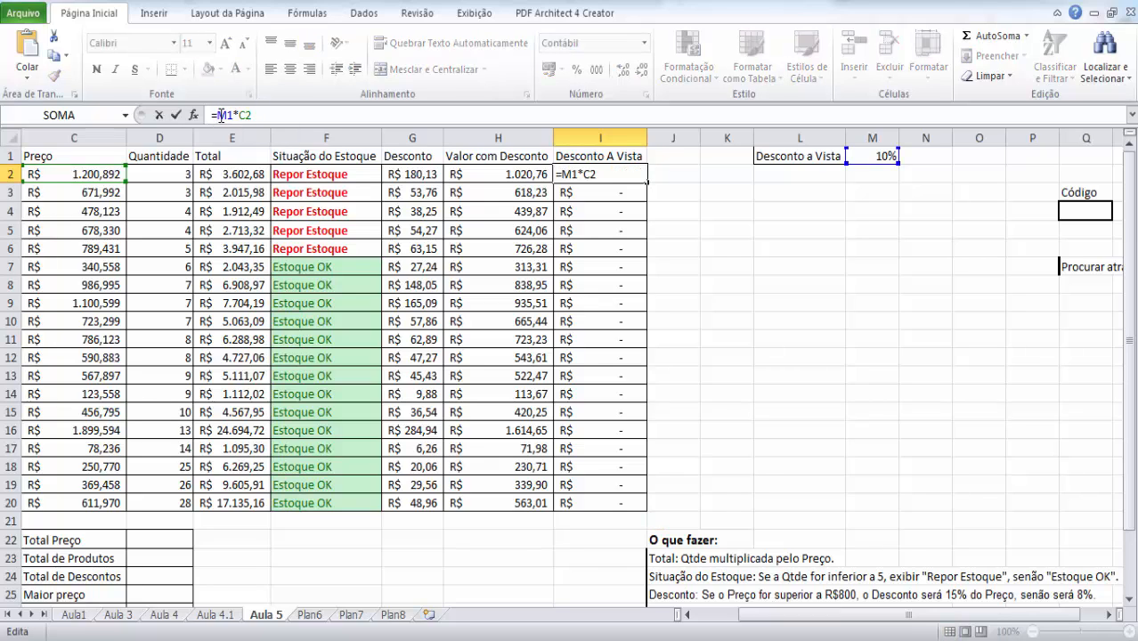
pyautogui.hotkey('ctrl', 'Return')
pyautogui.press('F2')
pyautogui.write('$')
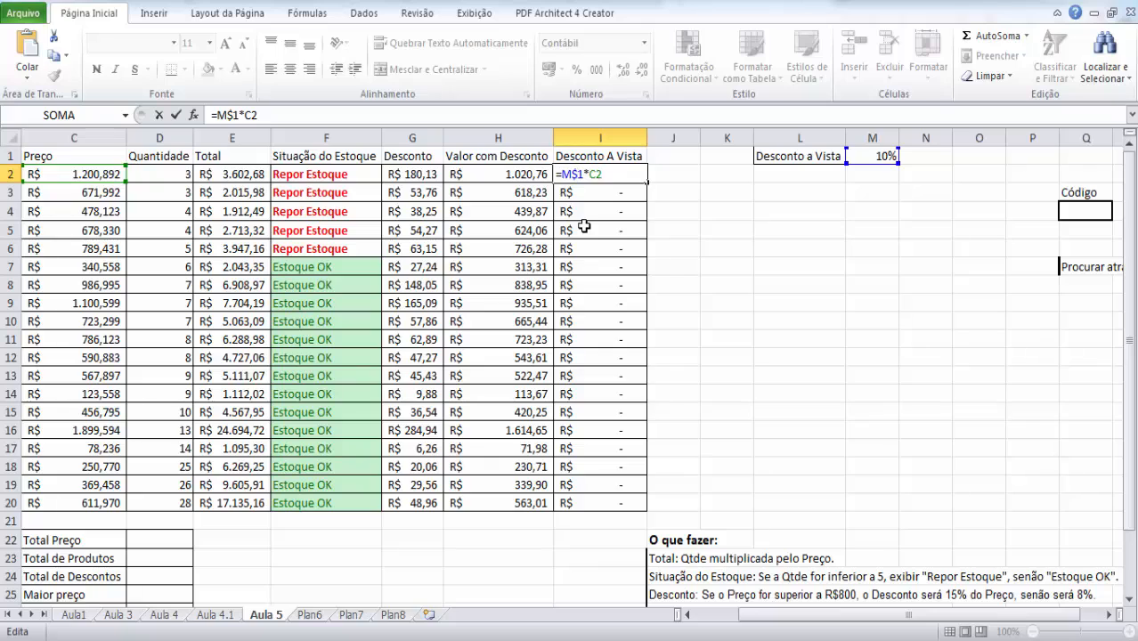
pyautogui.press('BackSpace')
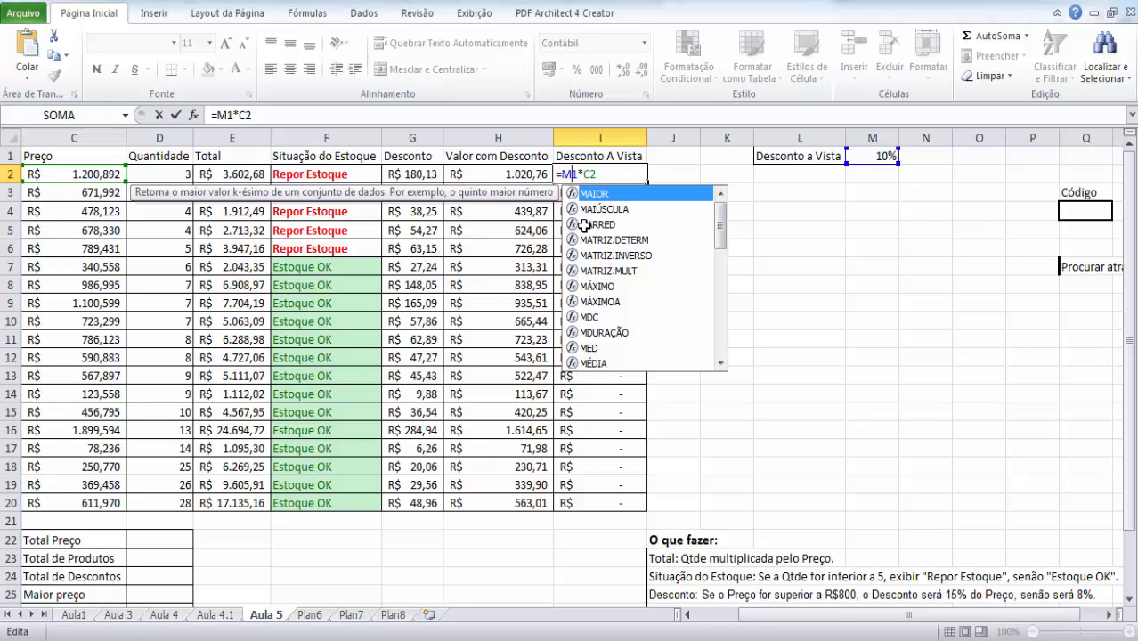
pyautogui.write('$')
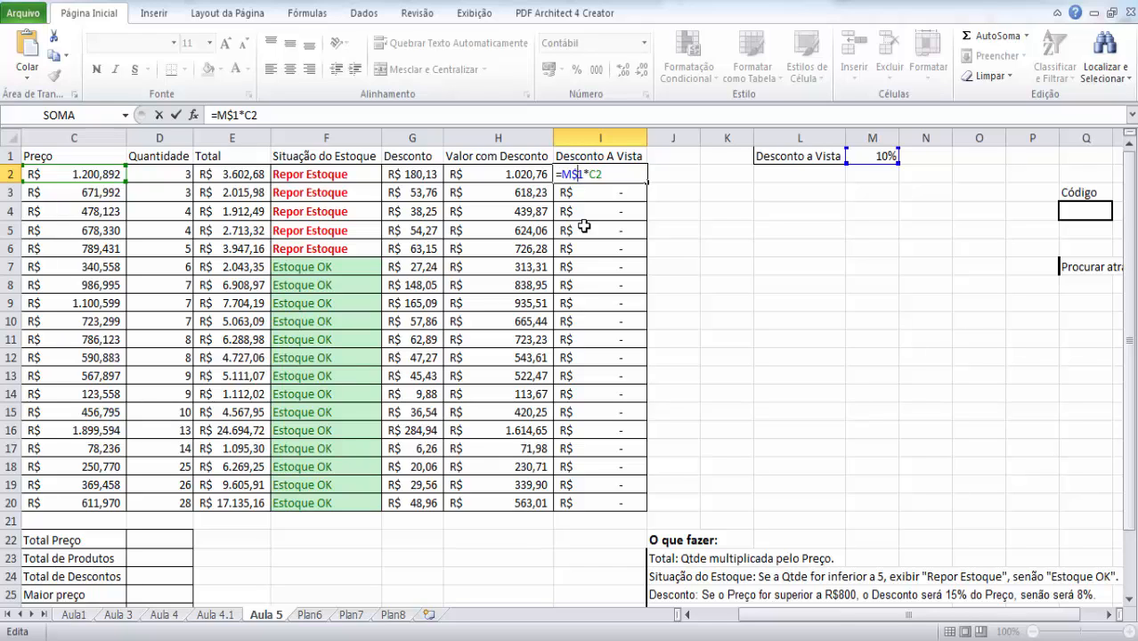
# - Confirm the formula =M$1*C2 in I2 and copy it down the Desconto A Vista column to I20
pyautogui.press('Left')
pyautogui.press('Left')
pyautogui.press('Left')
pyautogui.press('Left')
pyautogui.press('Right')
pyautogui.press('Right')
pyautogui.hotkey('ctrl', 'Return')
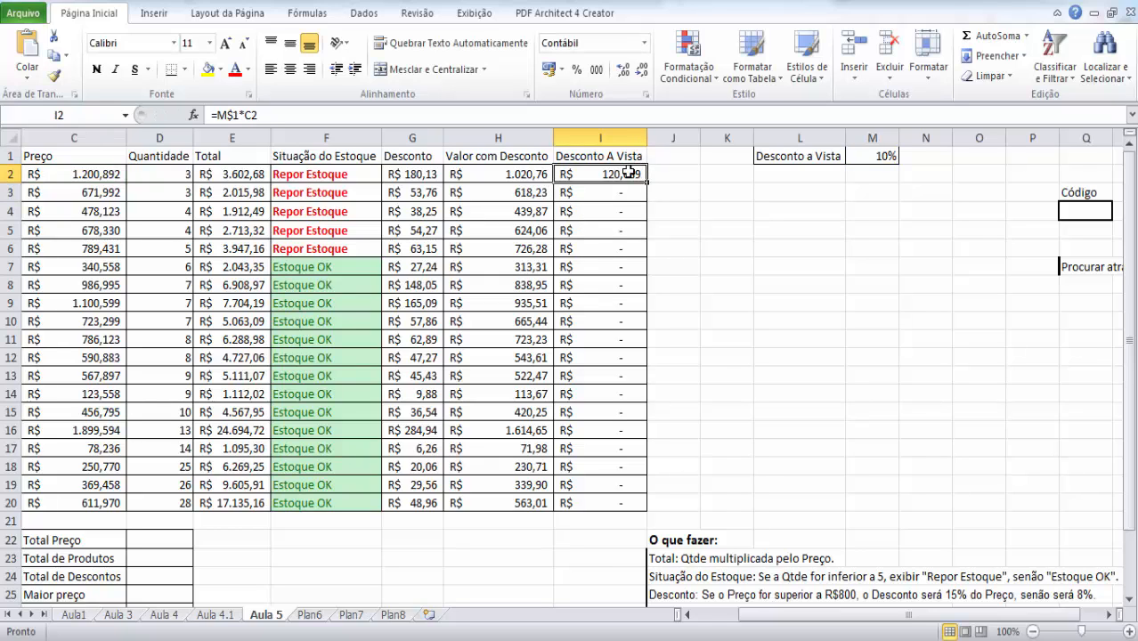
pyautogui.moveTo(647, 183); pyautogui.dragTo(643, 506)
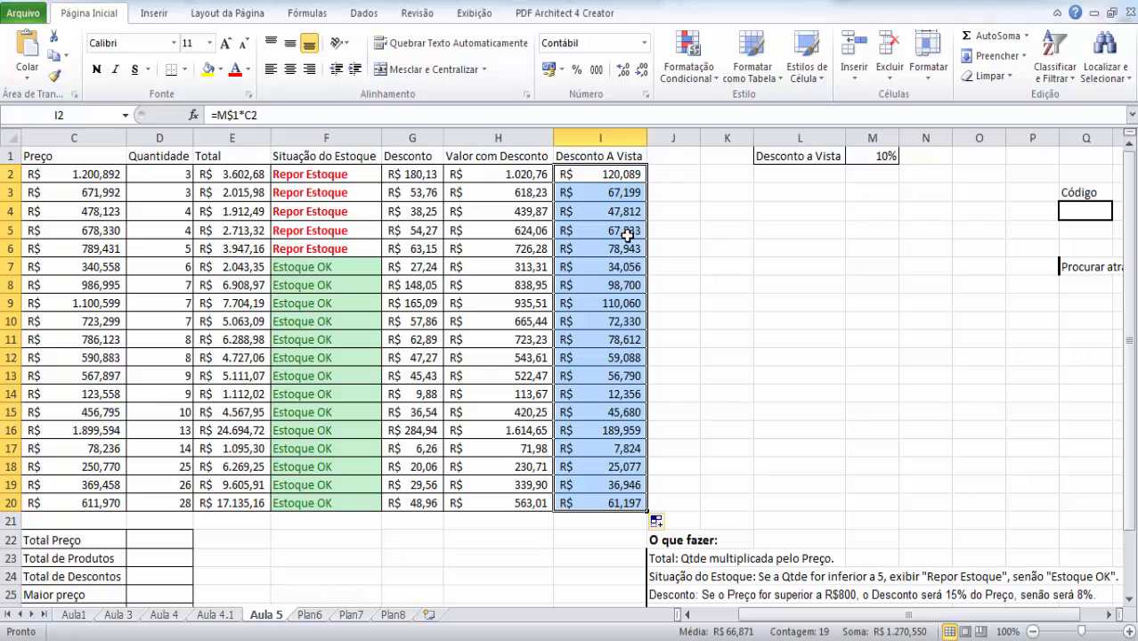
# - Examine the Desconto A Vista formulas from I2 to I9, comparing their references to the discount rate and the prices
pyautogui.click(612, 192)
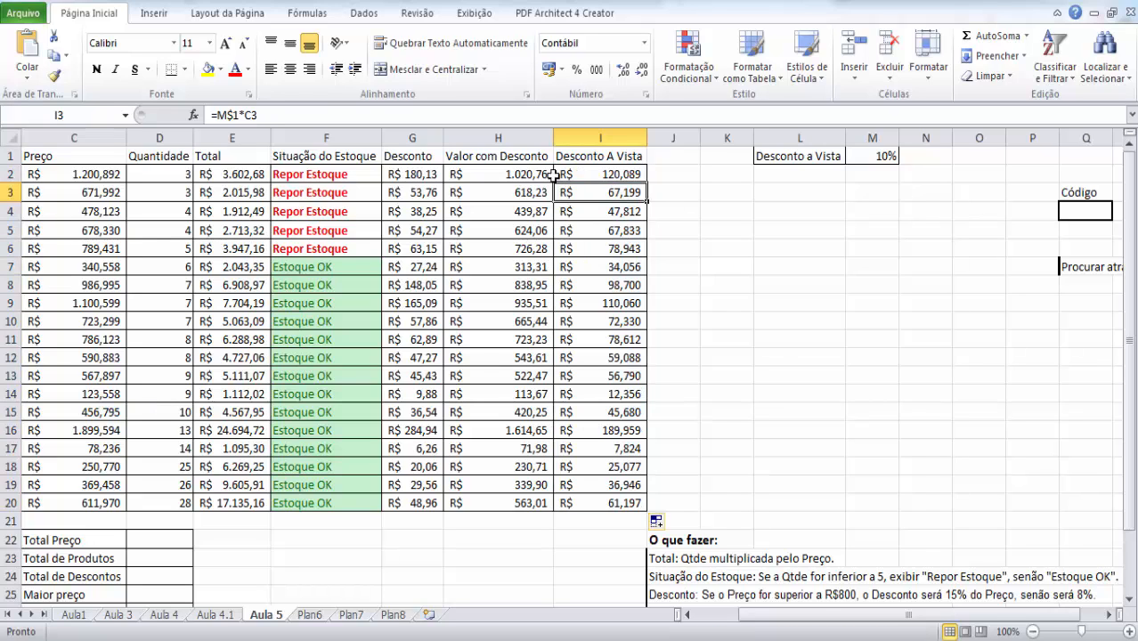
pyautogui.click(612, 246)
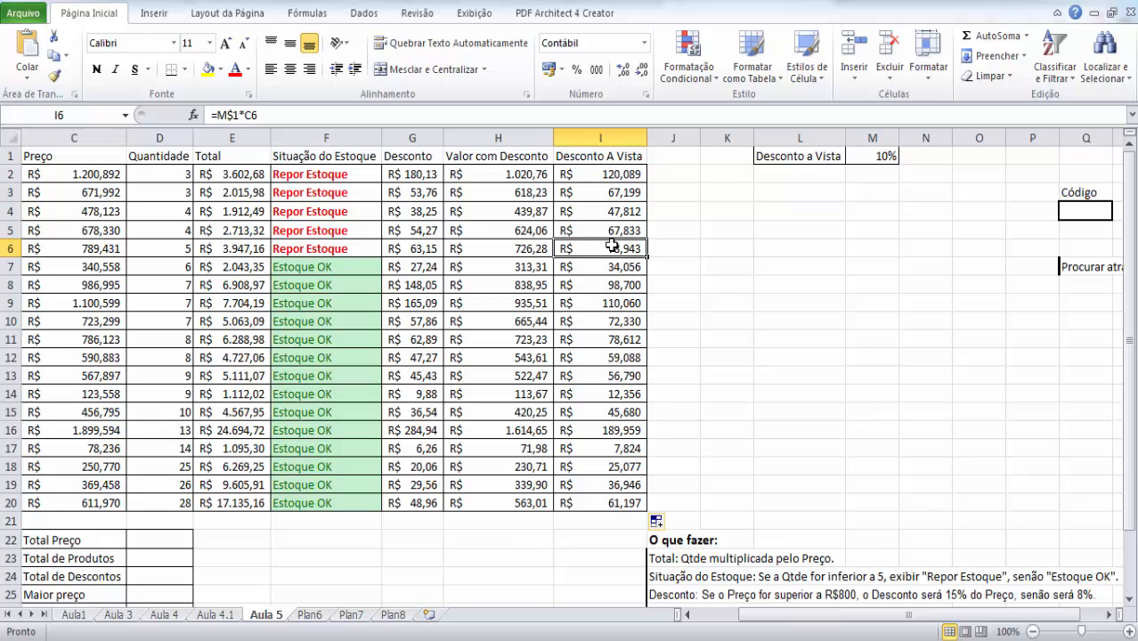
pyautogui.press('Up')
pyautogui.press('Up')
pyautogui.press('Up')
pyautogui.press('Up')
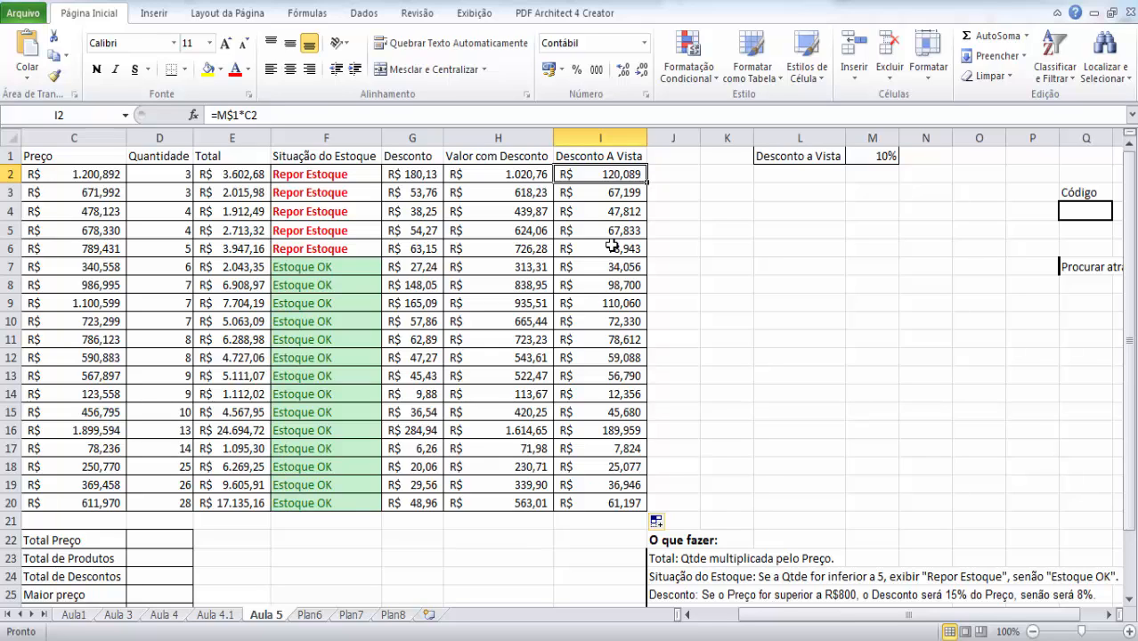
pyautogui.press('Down')
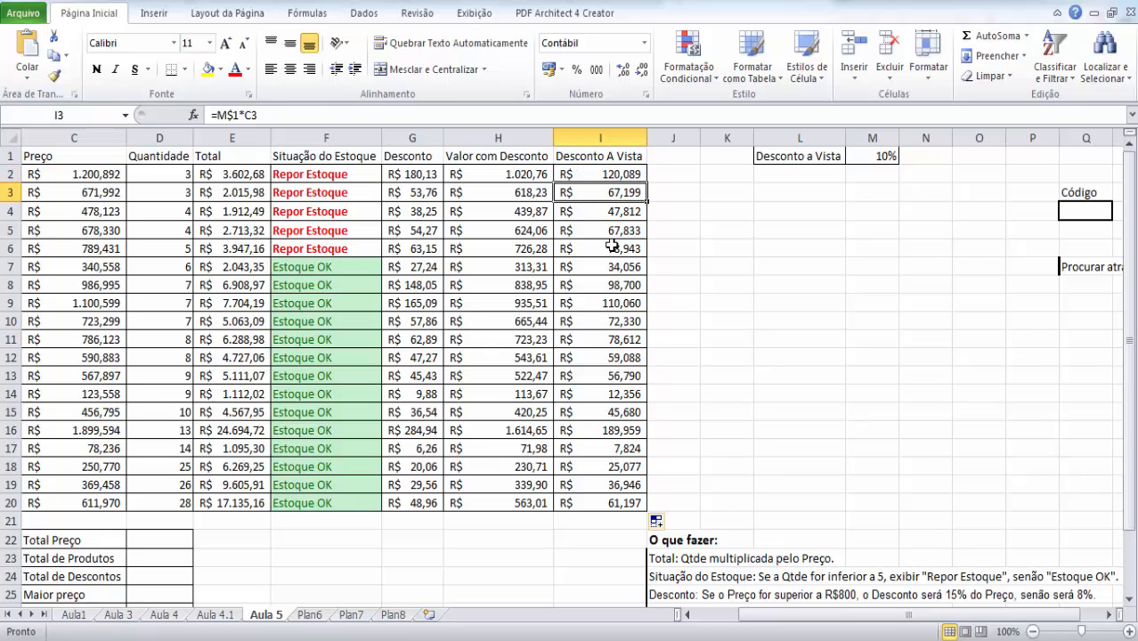
pyautogui.press('Down')
pyautogui.press('Down')
pyautogui.press('Down')
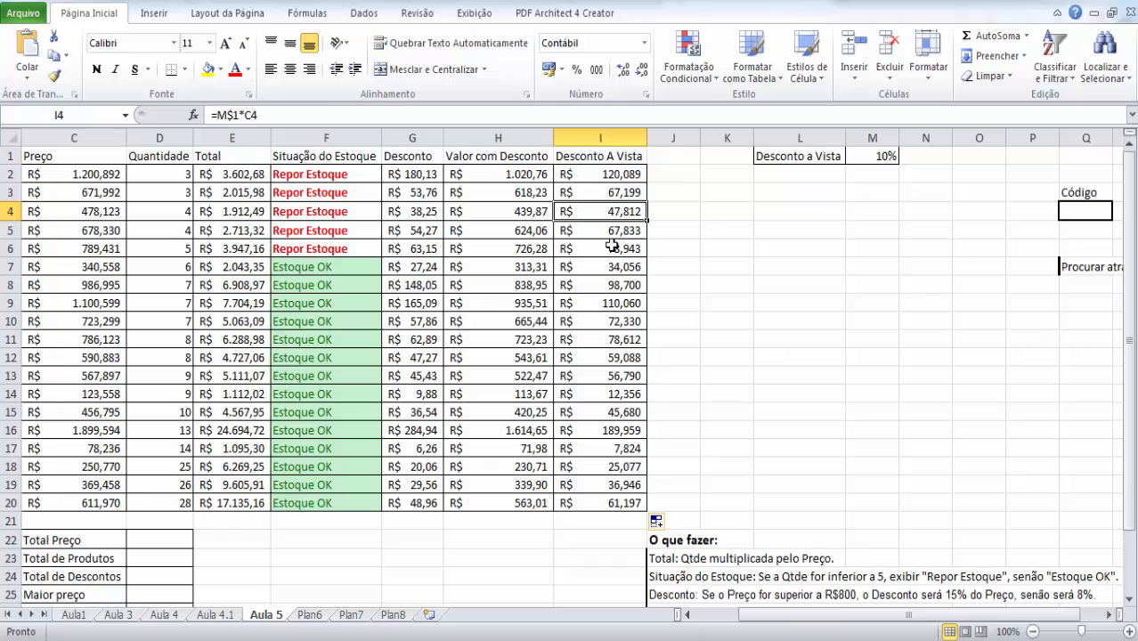
pyautogui.press('Down')
pyautogui.press('Down')
pyautogui.press('Down')
pyautogui.press('Down')
pyautogui.press('Down')
pyautogui.press('Down')
pyautogui.press('Down')
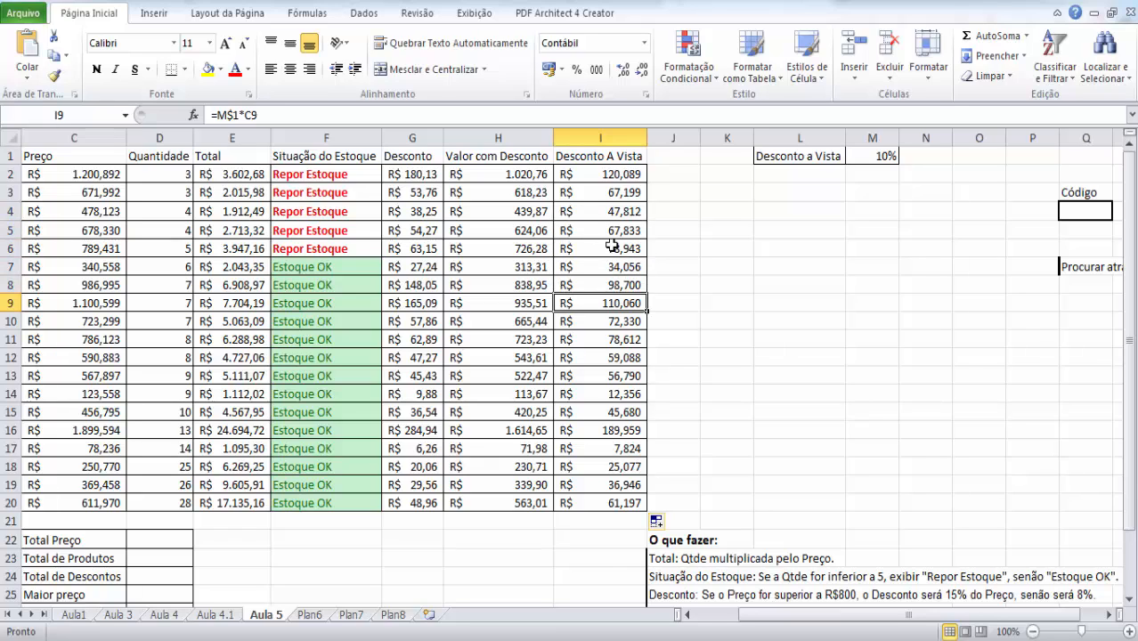
pyautogui.press('Up')
pyautogui.press('Up')
pyautogui.press('Up')
pyautogui.press('Up')
pyautogui.press('Up')
pyautogui.press('Up')
pyautogui.press('Up')
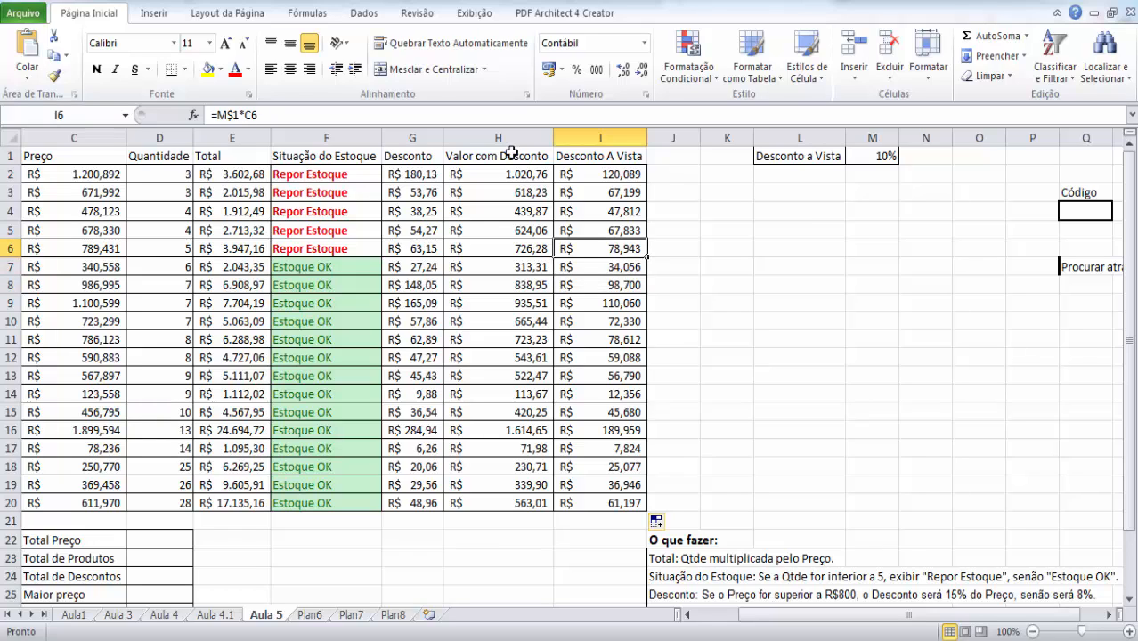
pyautogui.click(600, 174)
pyautogui.doubleClick(600, 174)
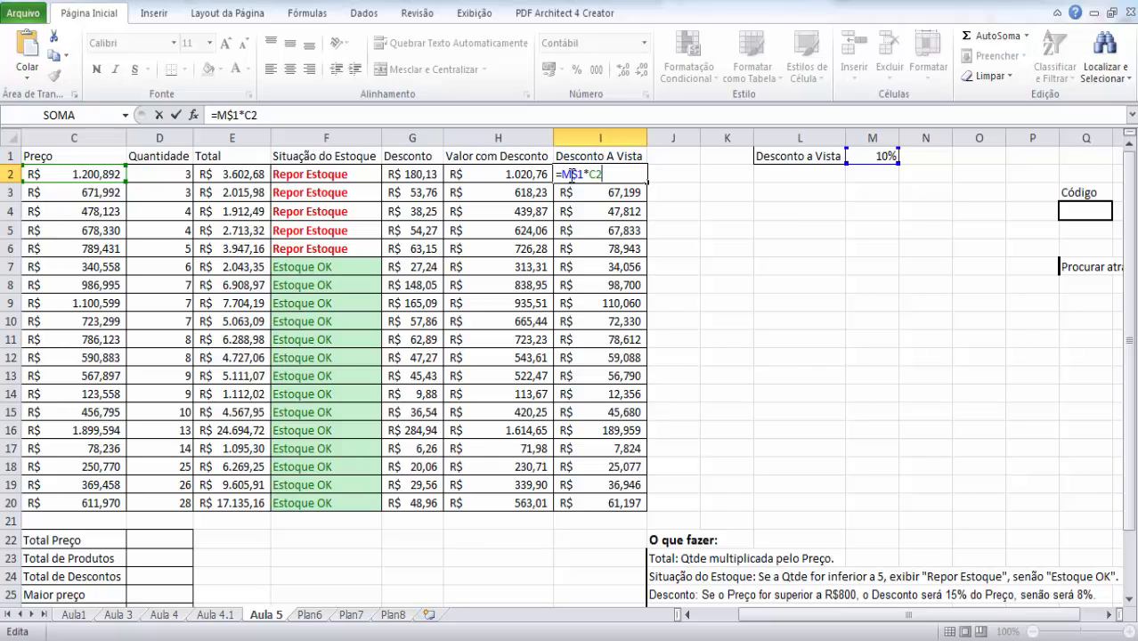
pyautogui.press('Return')
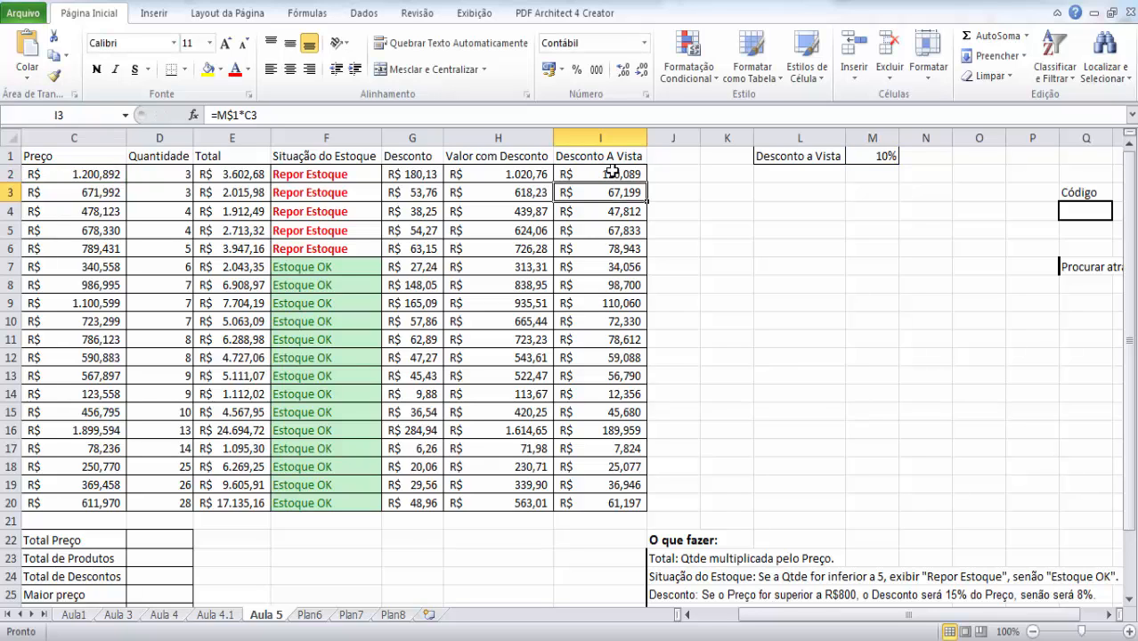
pyautogui.click(613, 173)
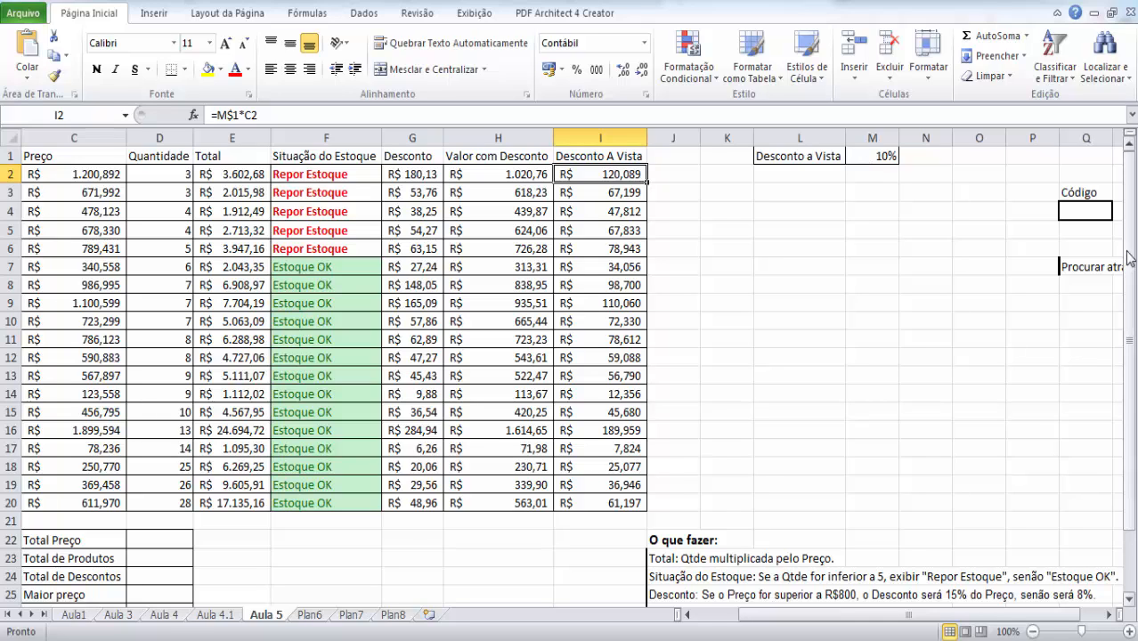
# - Review the O que fazer instructions and the empty summary cells from Total Preço to Contar produtos
pyautogui.moveTo(1130, 246); pyautogui.dragTo(1133, 306)
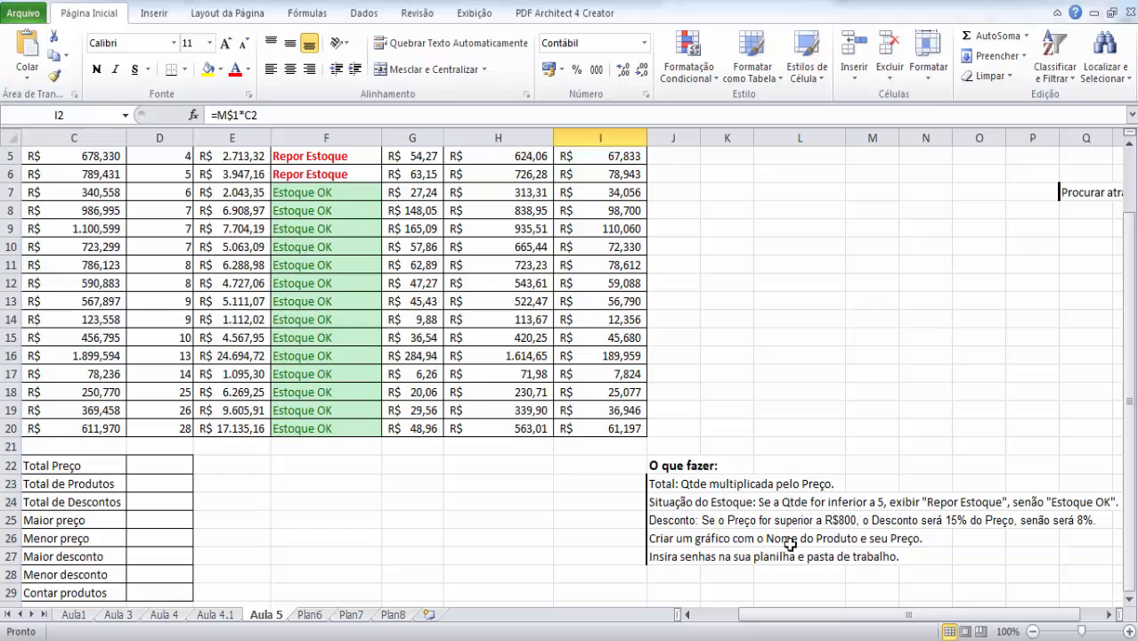
pyautogui.moveTo(787, 604); pyautogui.dragTo(743, 606)
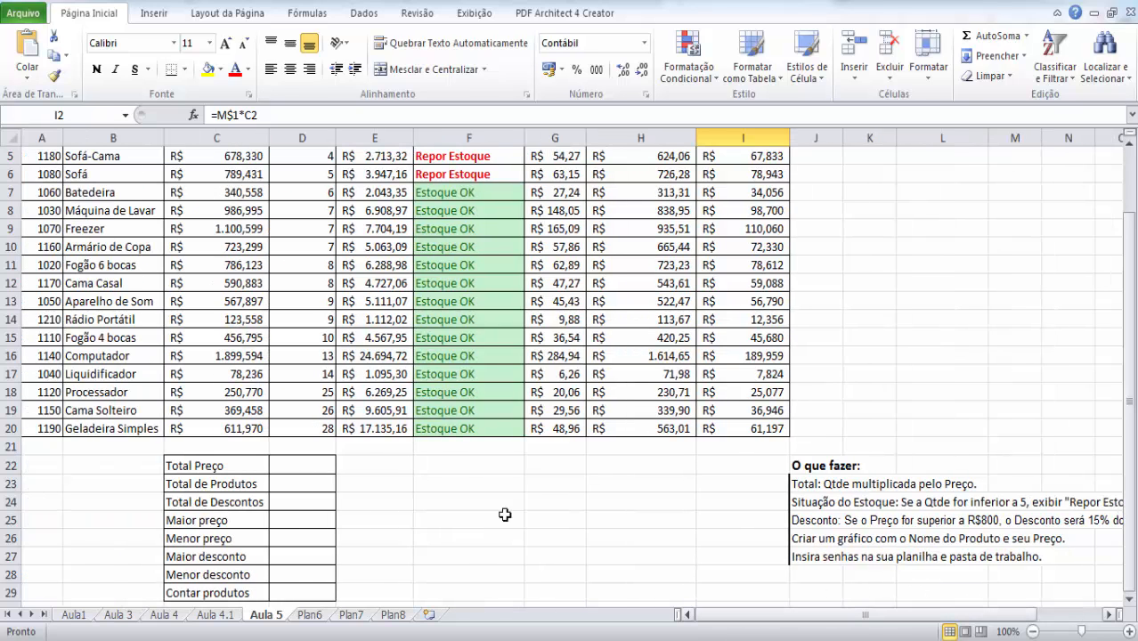
pyautogui.click(1132, 309)
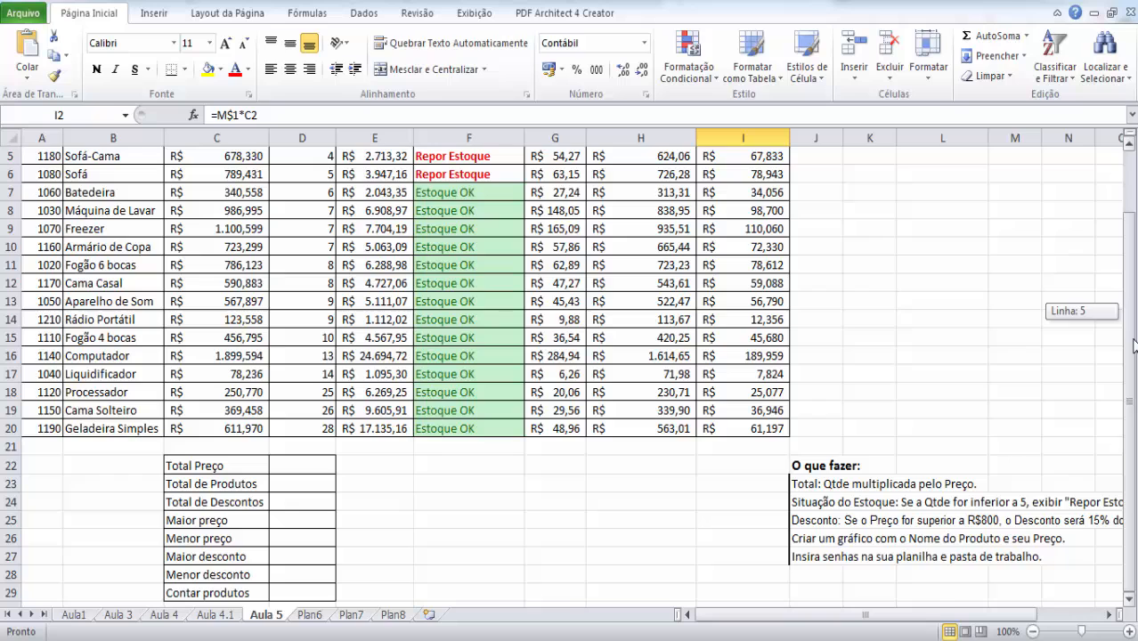
pyautogui.click(1129, 599)
pyautogui.click(1130, 599)
pyautogui.click(293, 429)
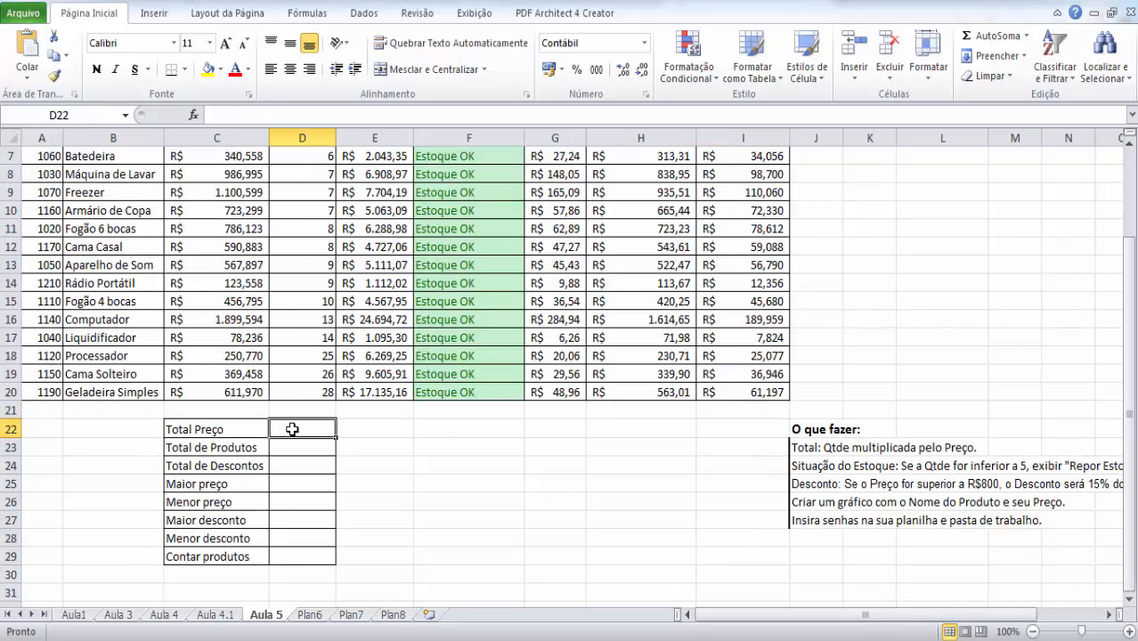
pyautogui.press('Return')
pyautogui.press('Return')
pyautogui.press('Return')
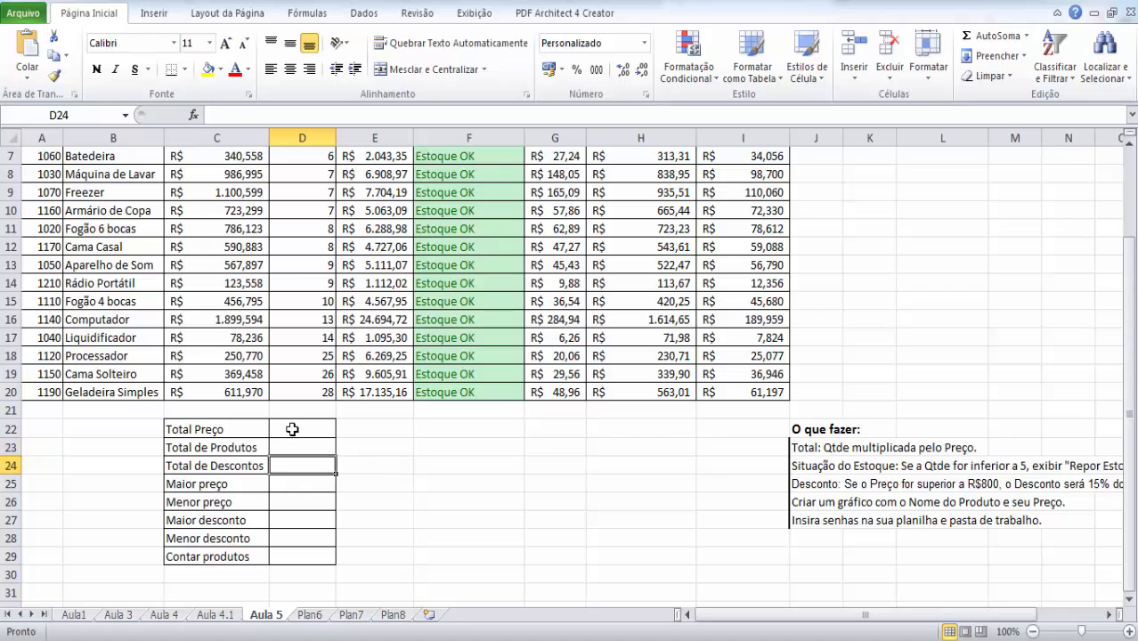
pyautogui.press('Return')
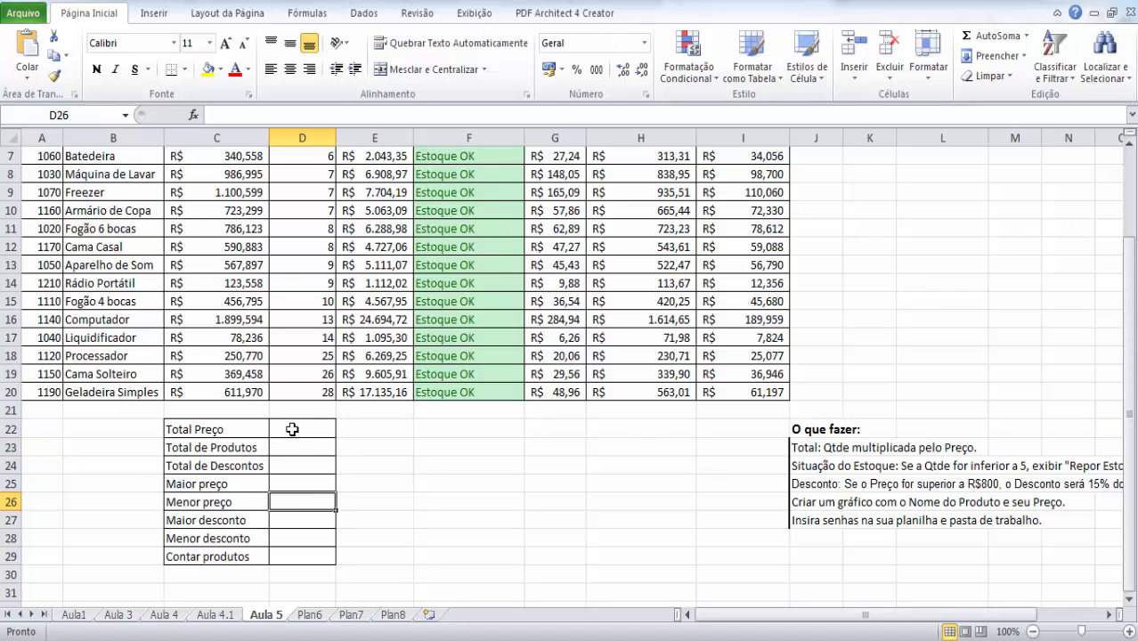
pyautogui.press('Return')
pyautogui.press('Return')
pyautogui.press('Return')
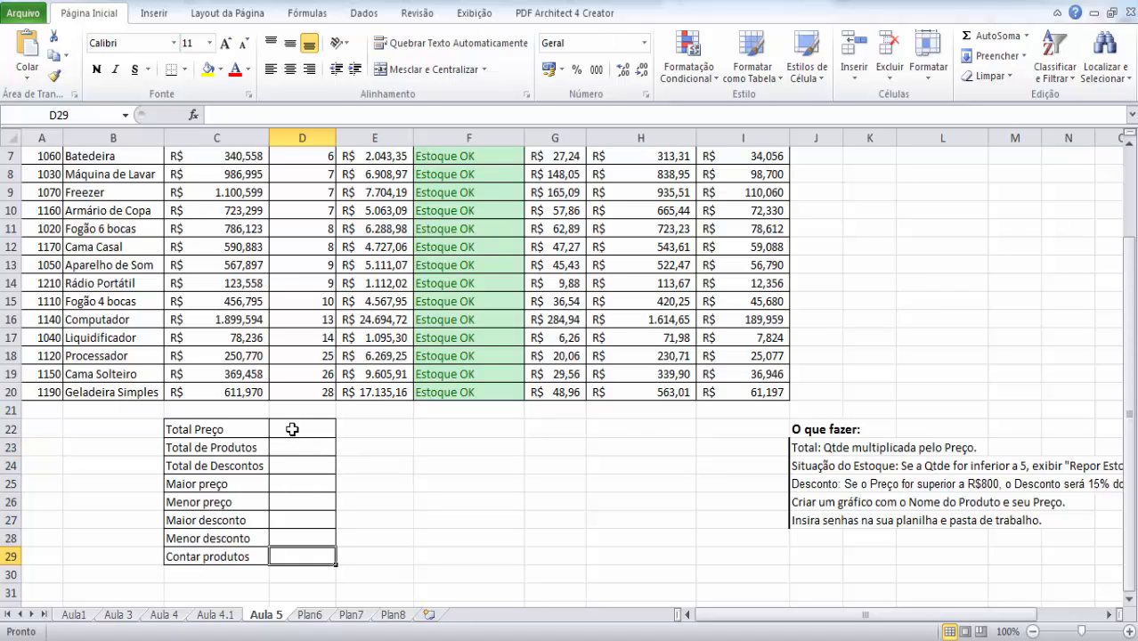
# - Check the extent of the Preço column, from C2 down to the last product above the summary table
pyautogui.press('Up')
pyautogui.press('Up')
pyautogui.press('Up')
pyautogui.press('Up')
pyautogui.press('Up')
pyautogui.press('Up')
pyautogui.press('Up')
pyautogui.press('Up')
pyautogui.press('Up')
pyautogui.press('Up')
pyautogui.press('Up')
pyautogui.press('Up')
pyautogui.press('Up')
pyautogui.press('Up')
pyautogui.press('Up')
pyautogui.press('Up')
pyautogui.press('Up')
pyautogui.press('Up')
pyautogui.press('Up')
pyautogui.press('Up')
pyautogui.press('Up')
pyautogui.press('Up')
pyautogui.press('Up')
pyautogui.press('Up')
pyautogui.press('Up')
pyautogui.press('Up')
pyautogui.press('Up')
pyautogui.press('Up')
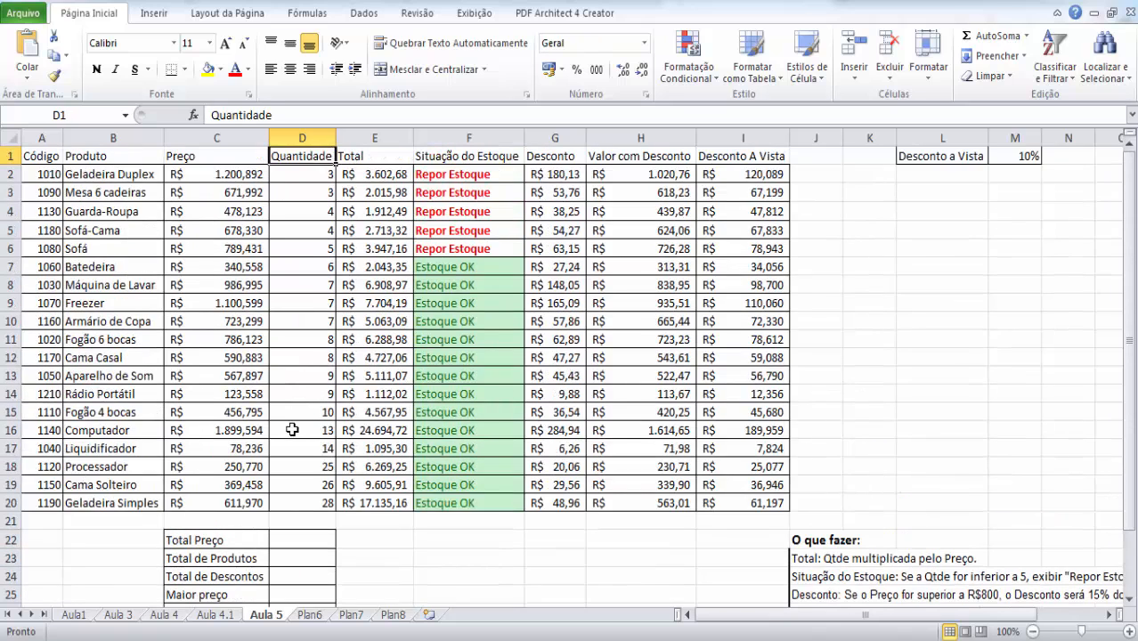
pyautogui.press('Left')
pyautogui.press('Down')
pyautogui.press('Down')
pyautogui.press('Down')
pyautogui.press('Down')
pyautogui.press('Up')
pyautogui.press('Up')
pyautogui.press('Up')
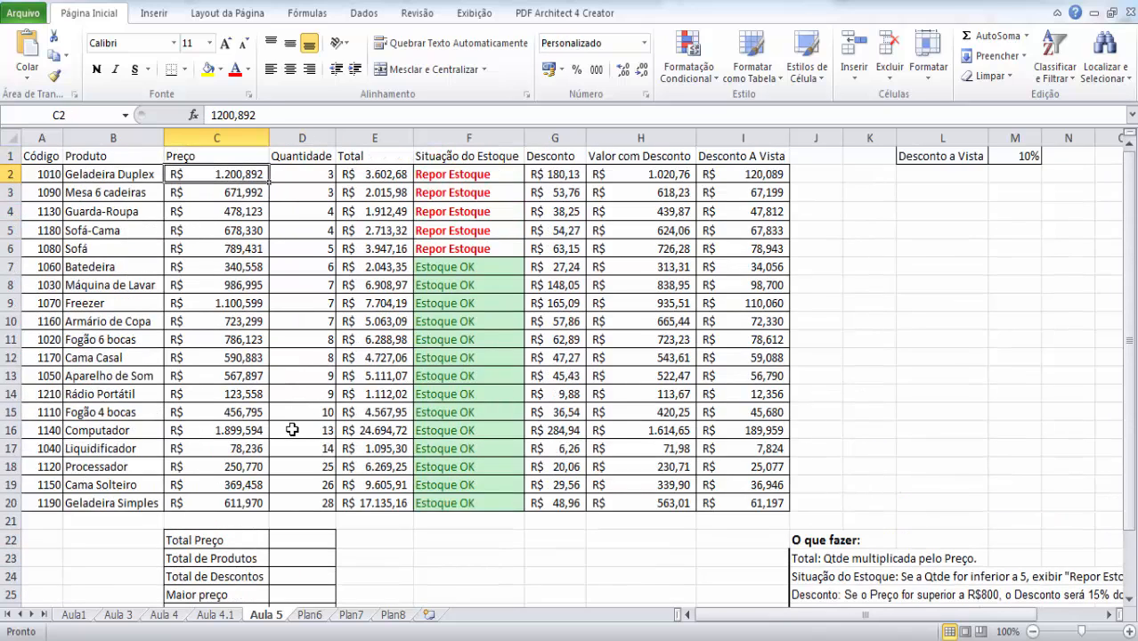
pyautogui.press('Down')
pyautogui.press('Down')
pyautogui.press('Down')
pyautogui.press('Down')
pyautogui.press('Down')
pyautogui.press('Down')
pyautogui.press('Down')
pyautogui.press('Down')
pyautogui.press('Down')
pyautogui.press('Down')
pyautogui.press('Down')
pyautogui.press('Down')
pyautogui.press('Down')
pyautogui.press('Down')
pyautogui.press('Down')
pyautogui.press('Down')
pyautogui.press('Down')
pyautogui.press('Down')
pyautogui.press('Down')
pyautogui.press('Down')
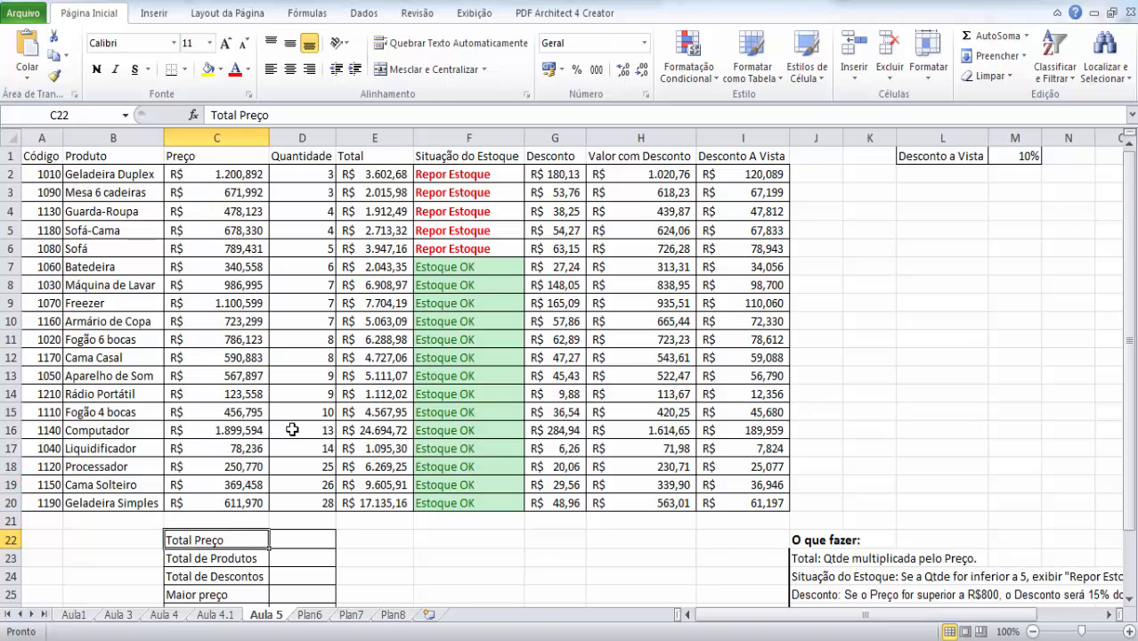
# - Calculate Total Preço in D22 with the formula =soma(c2:c20)
pyautogui.press('Right')
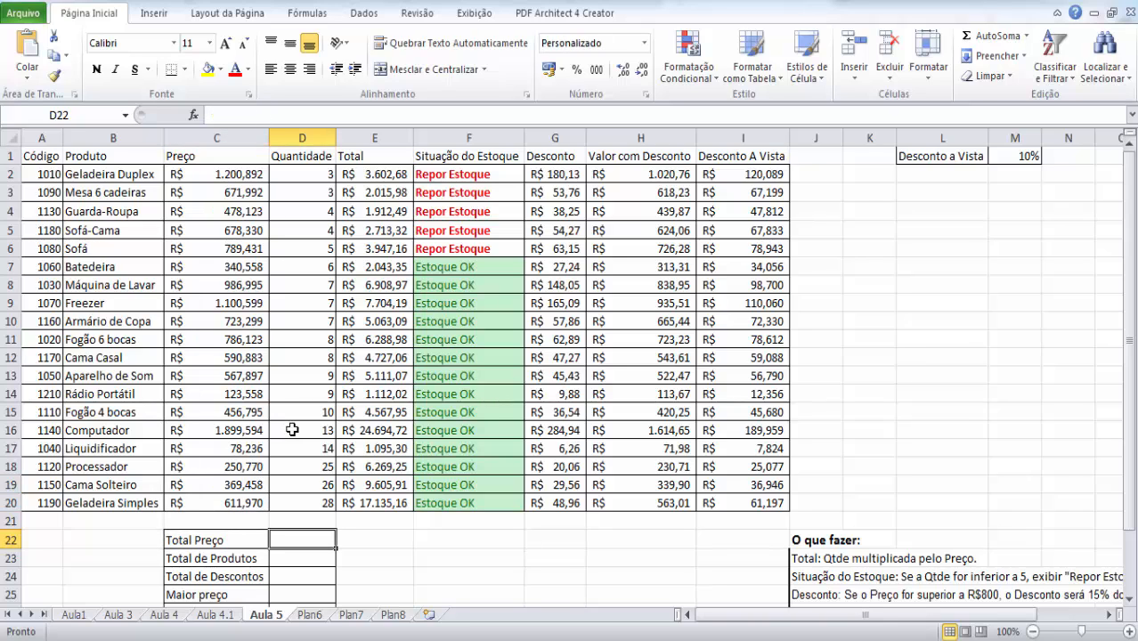
pyautogui.write('=soma')
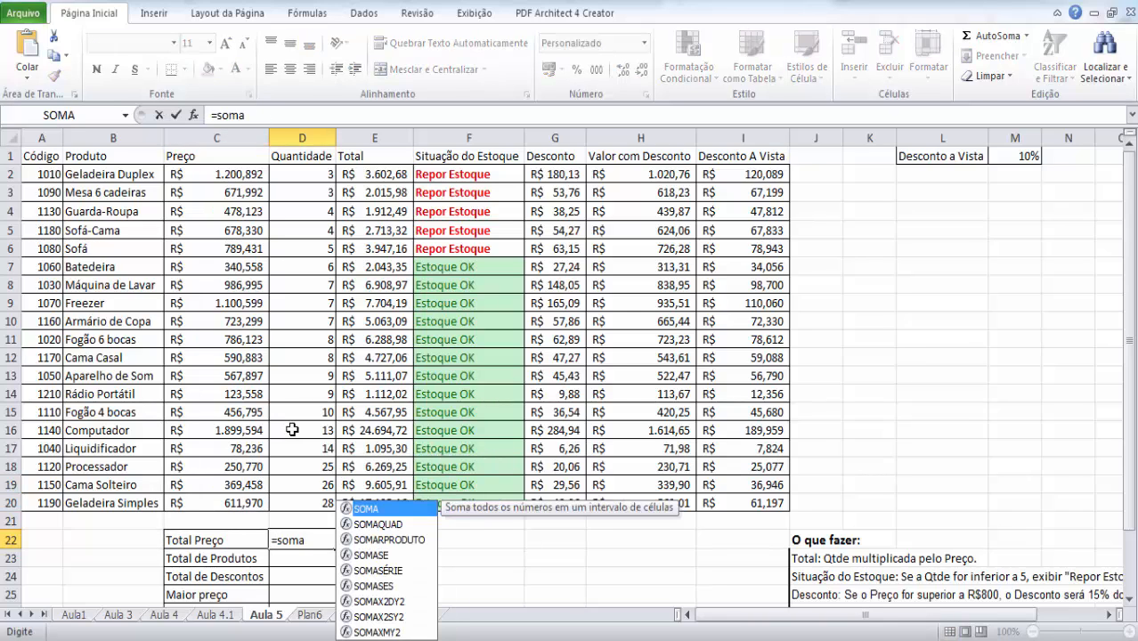
pyautogui.write('(')
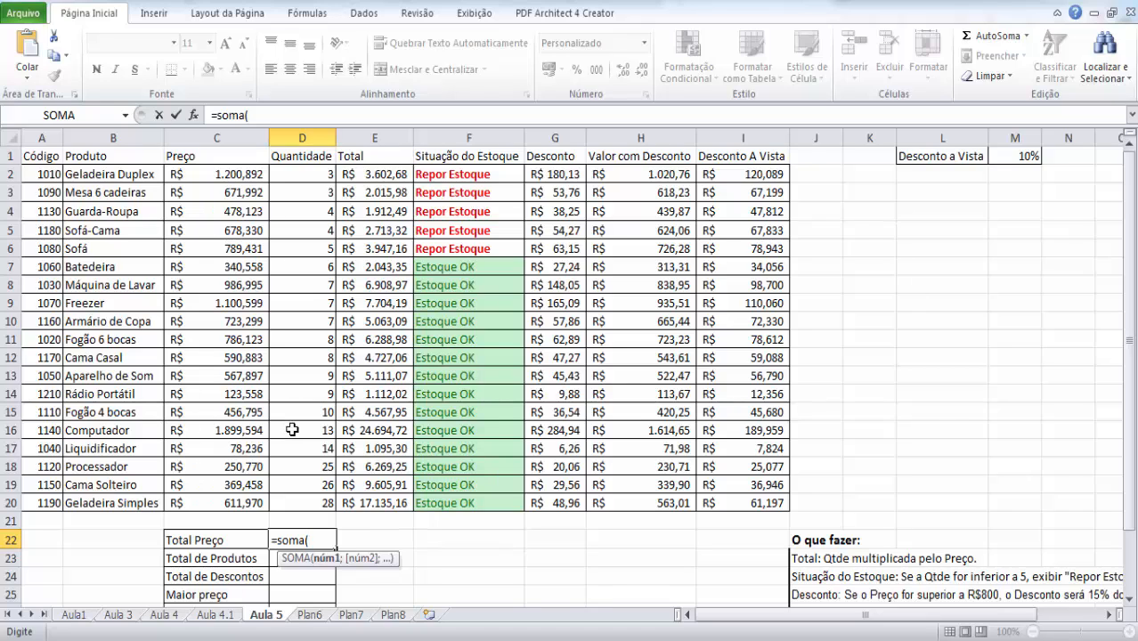
pyautogui.write('c2')
pyautogui.write(':c20)')
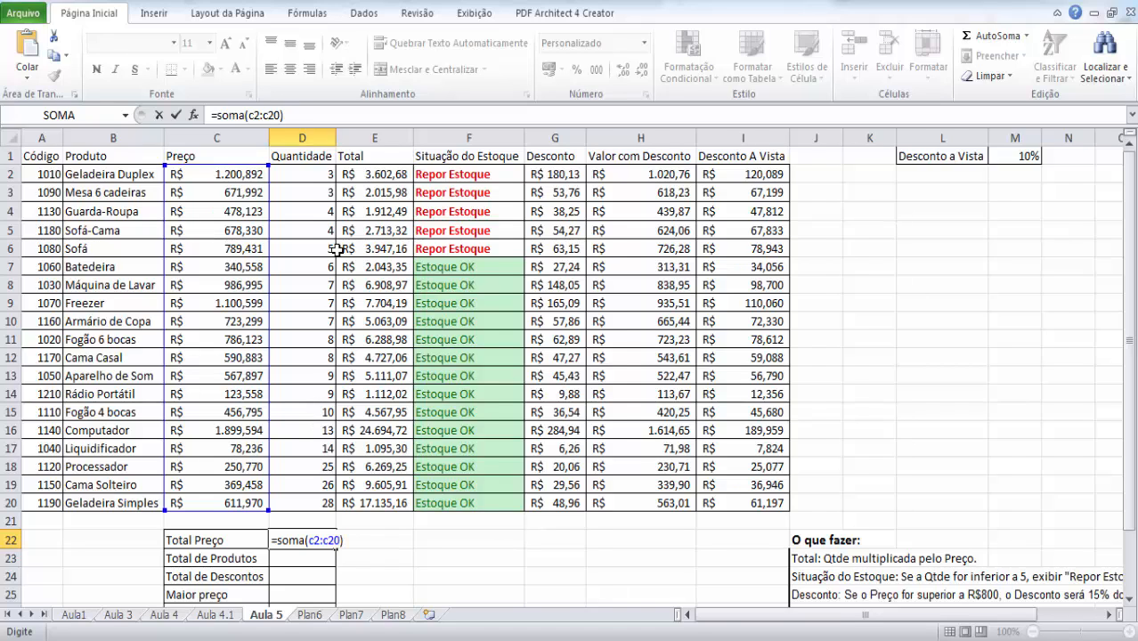
pyautogui.press('Return')
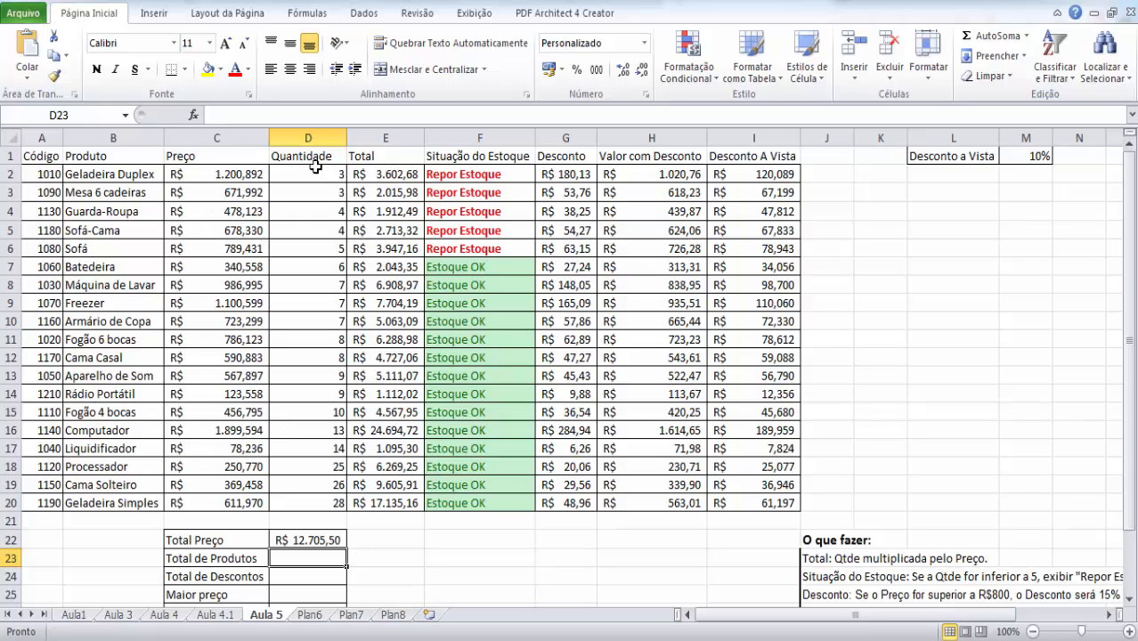
# - Calculate Total de Produtos in D23 by summing the Quantidade column with =soma(d2:d20)
pyautogui.moveTo(314, 174); pyautogui.dragTo(304, 501)
pyautogui.click(308, 559)
pyautogui.write('=soma(')
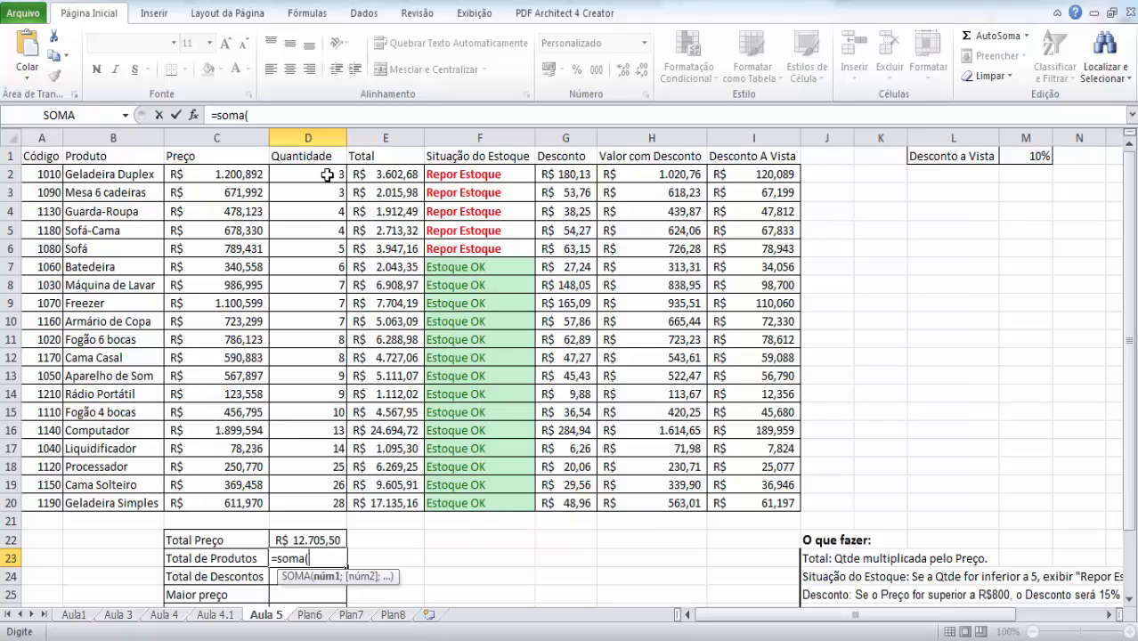
pyautogui.write('d')
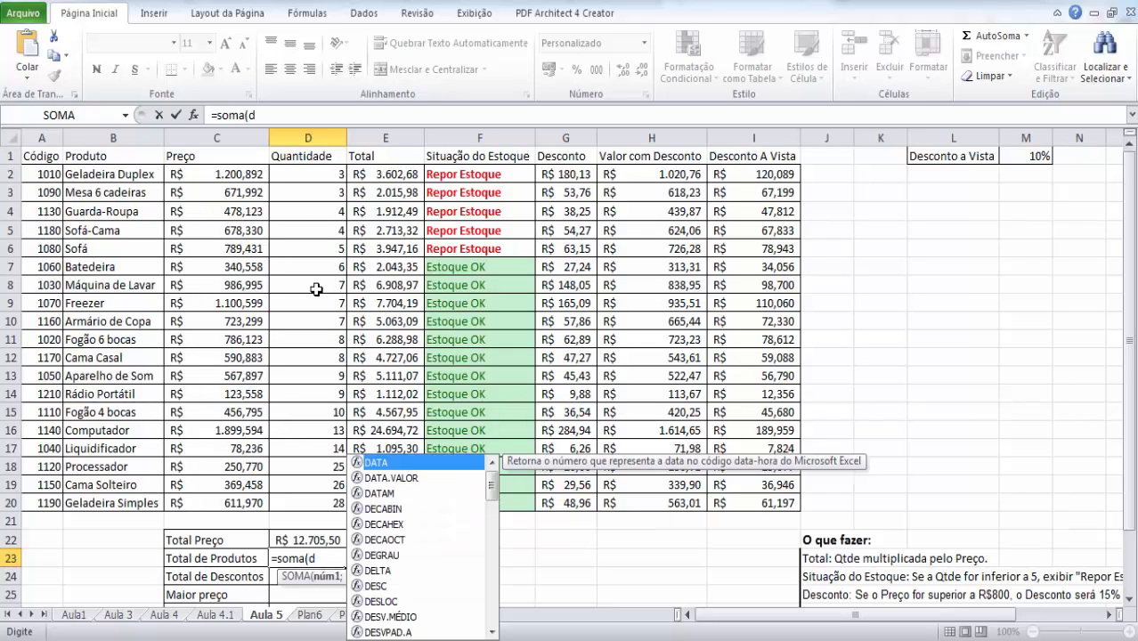
pyautogui.write('2:d2')
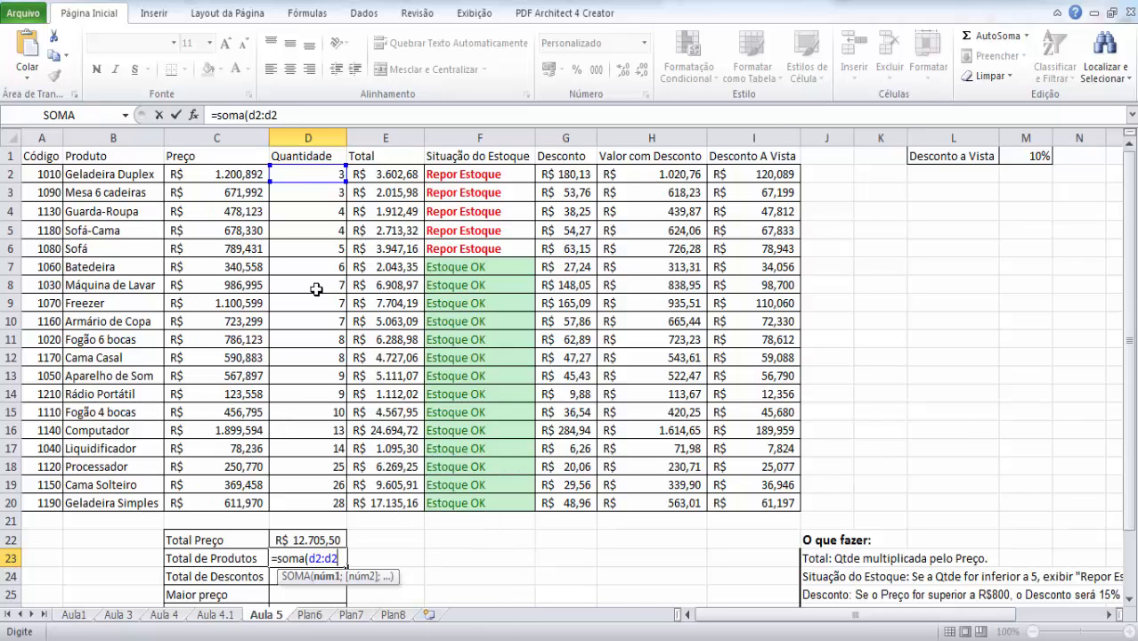
pyautogui.write('0)')
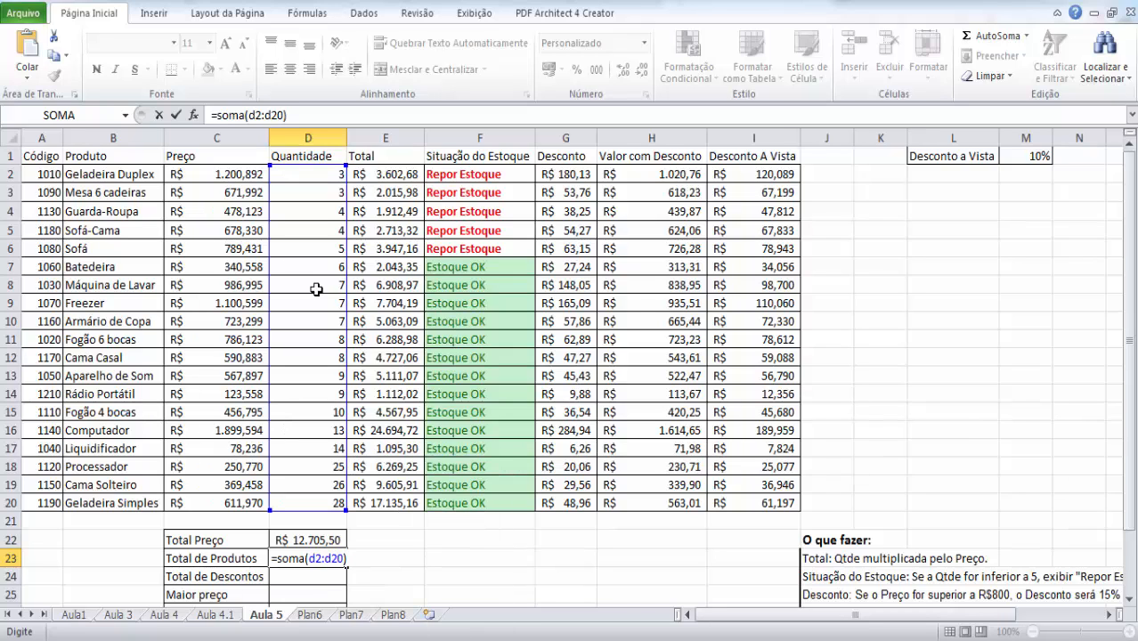
pyautogui.press('Return')
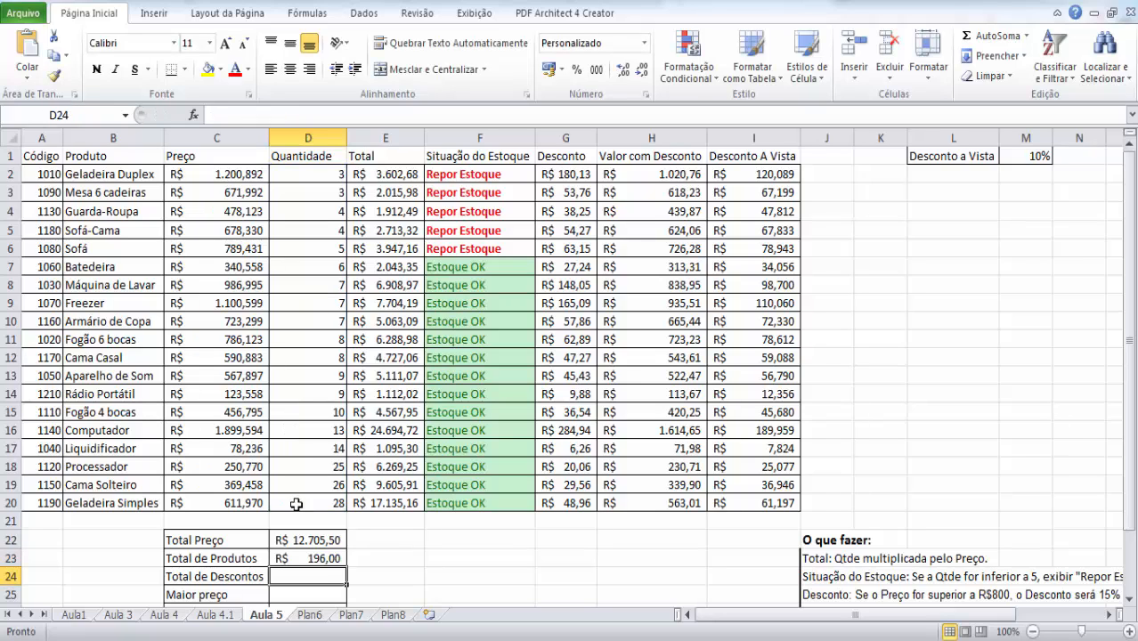
# - Change the number format of the Total de Produtos cell D23 to Geral and go to the Total de Descontos cell D24
pyautogui.click(316, 559)
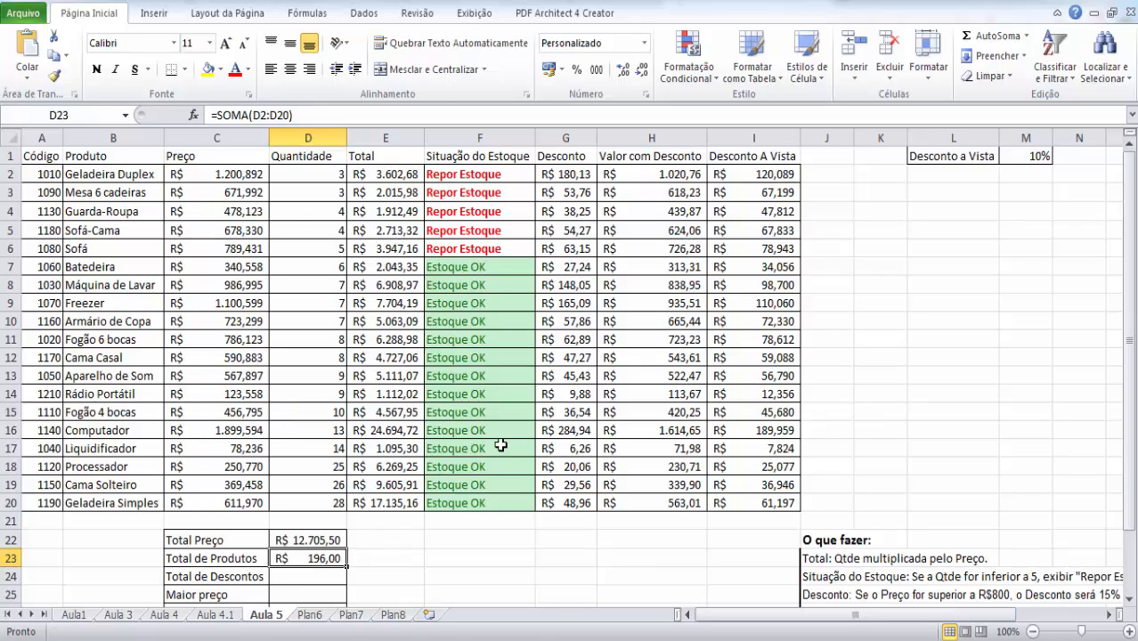
pyautogui.click(644, 43)
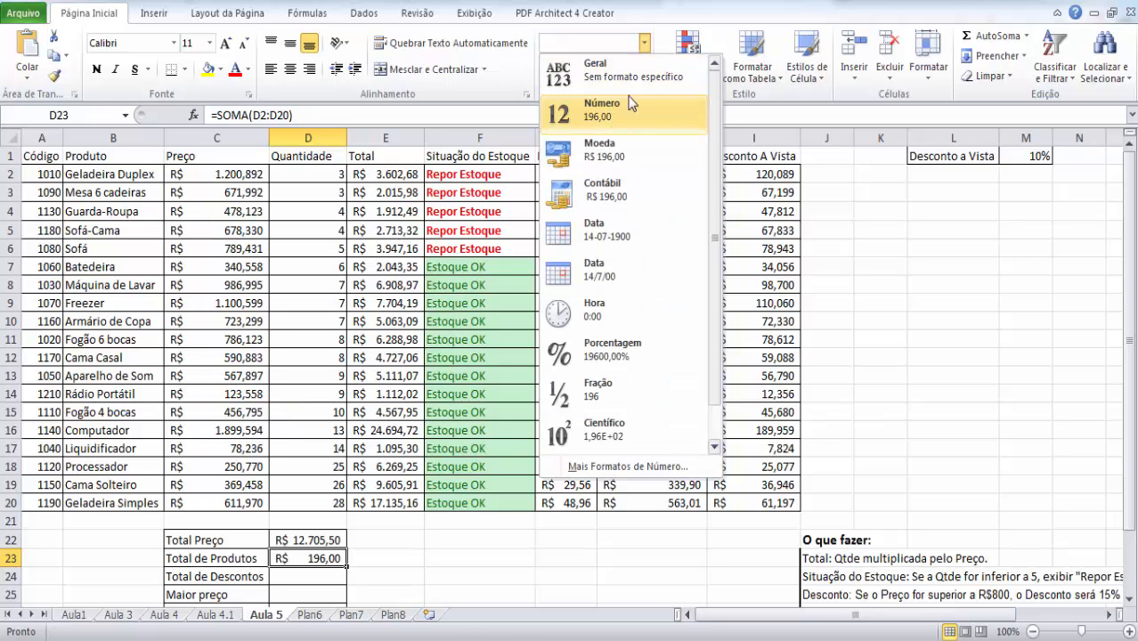
pyautogui.click(611, 76)
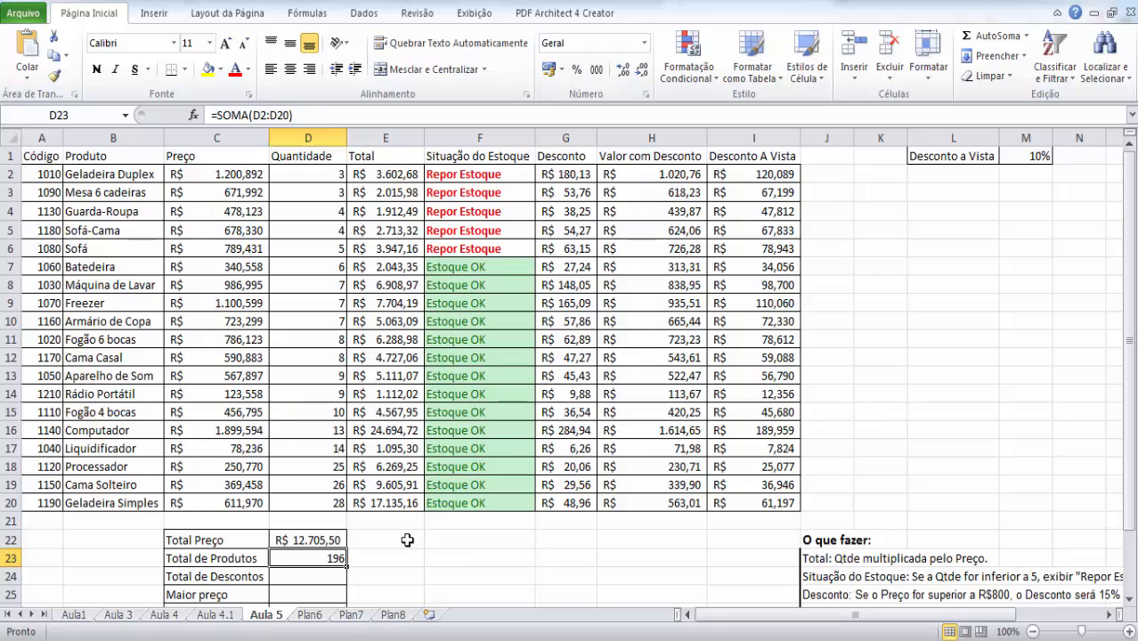
pyautogui.click(319, 579)
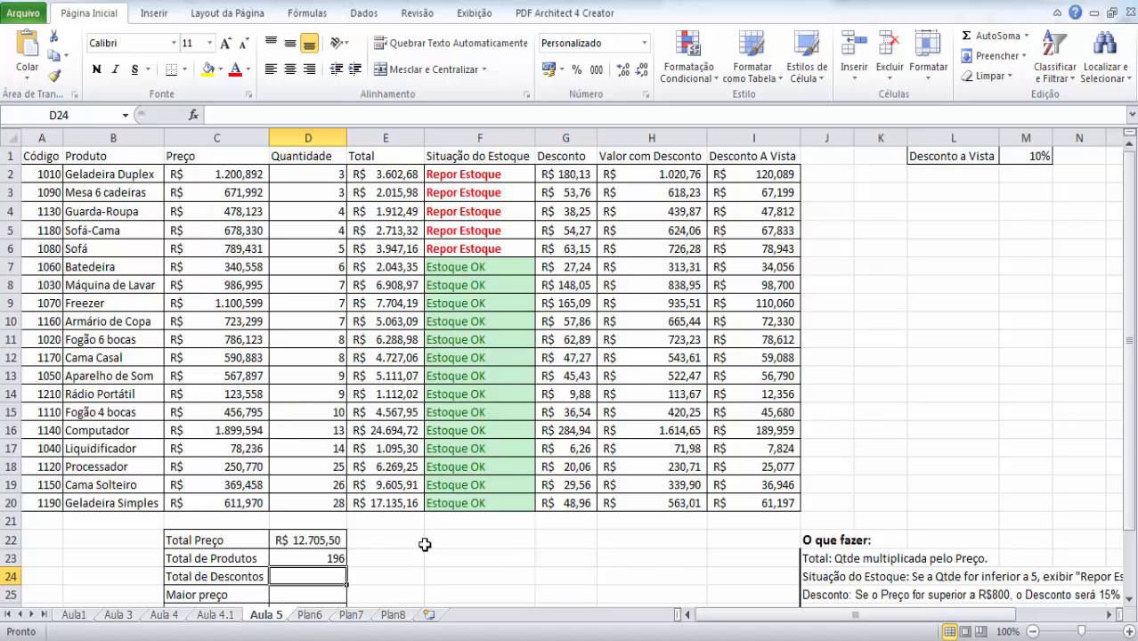
# - Calculate Total de Descontos in D24 by summing the Desconto column with =soma(g2:g20)
pyautogui.write('=')
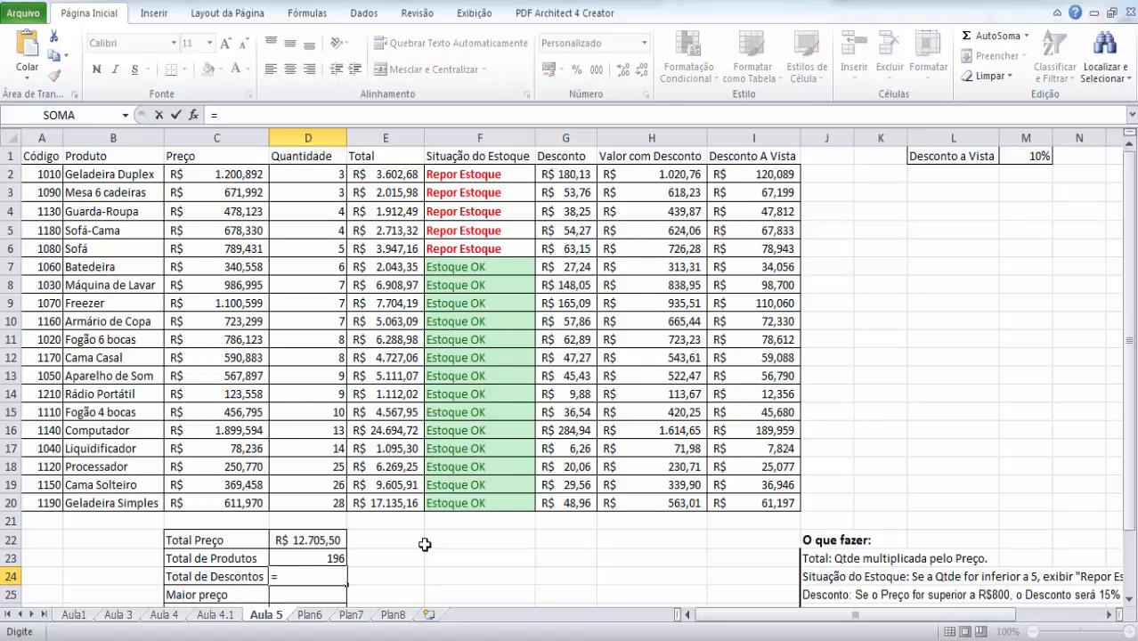
pyautogui.write('soma(')
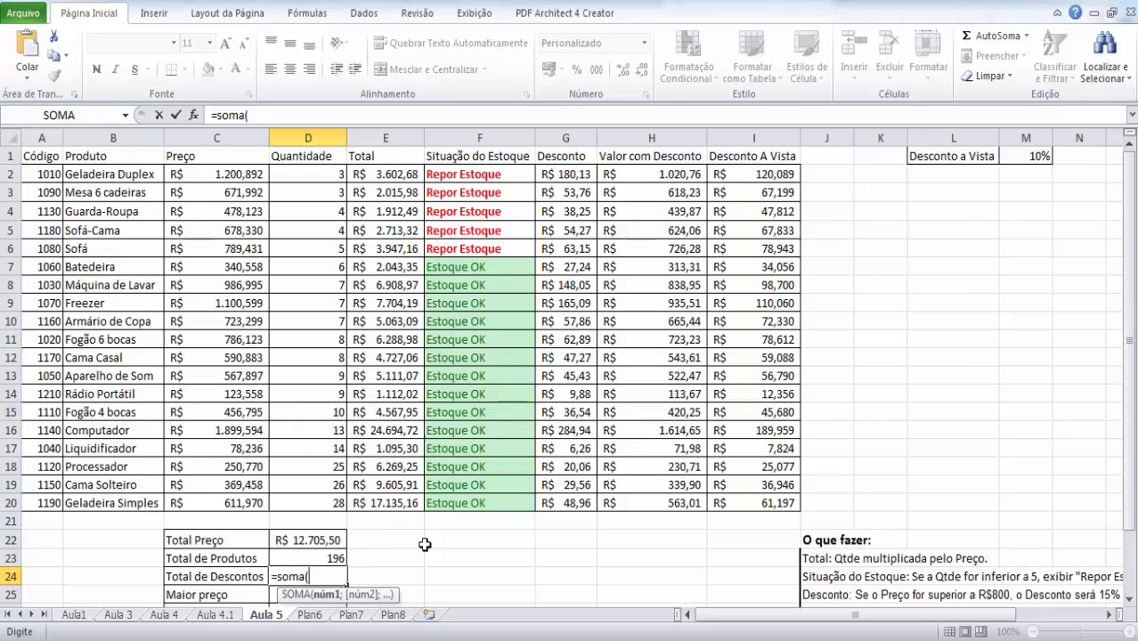
pyautogui.write('g')
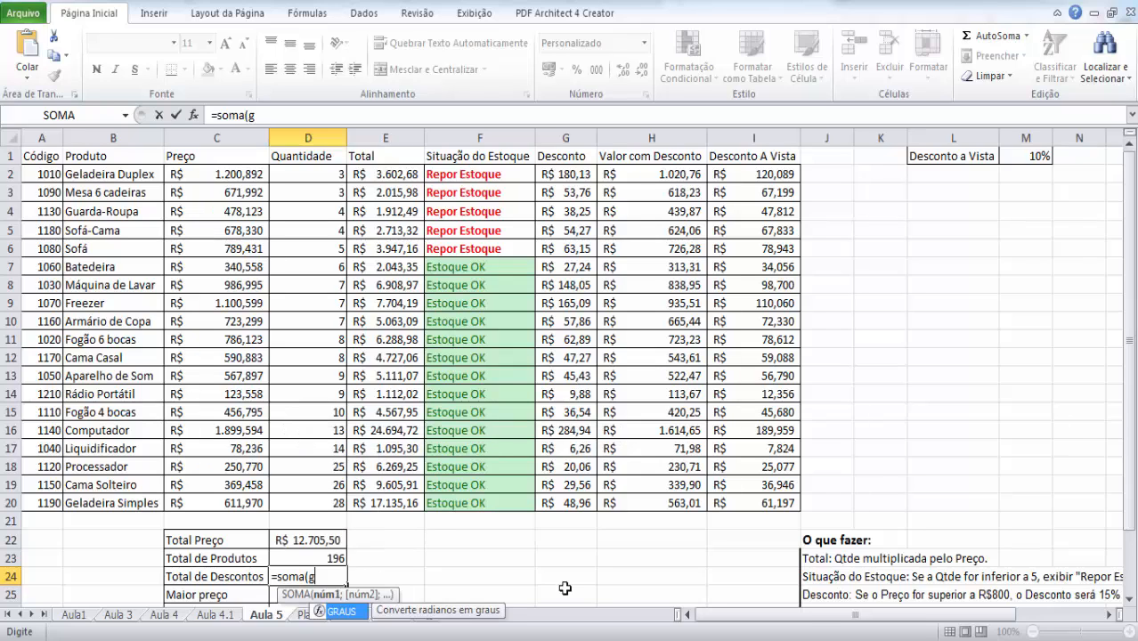
pyautogui.write('2:g20)')
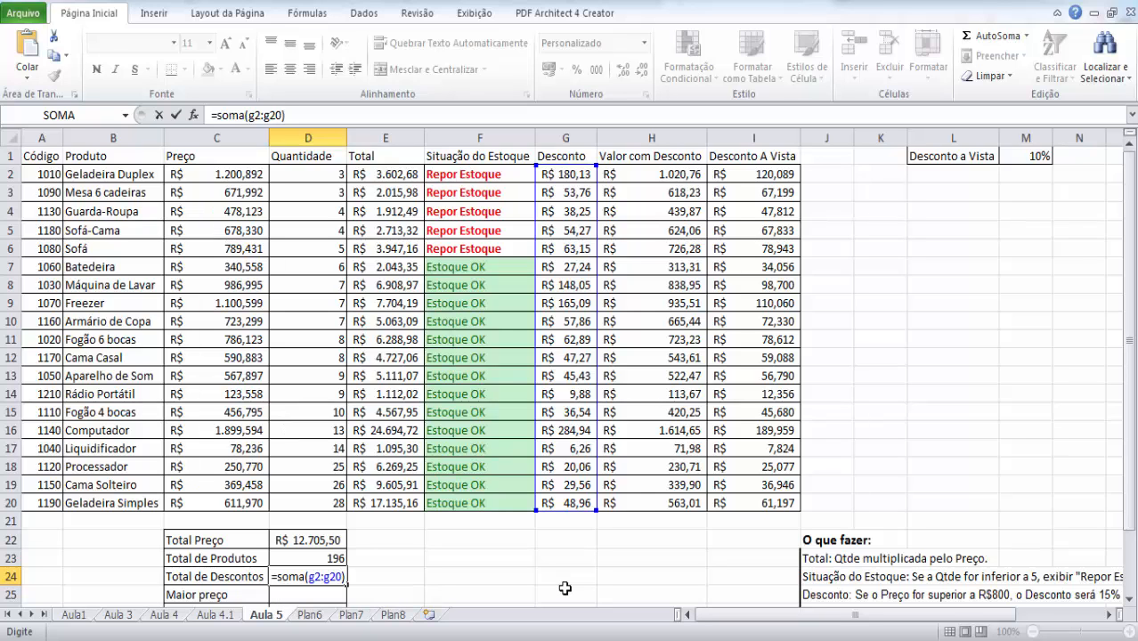
pyautogui.press('Return')
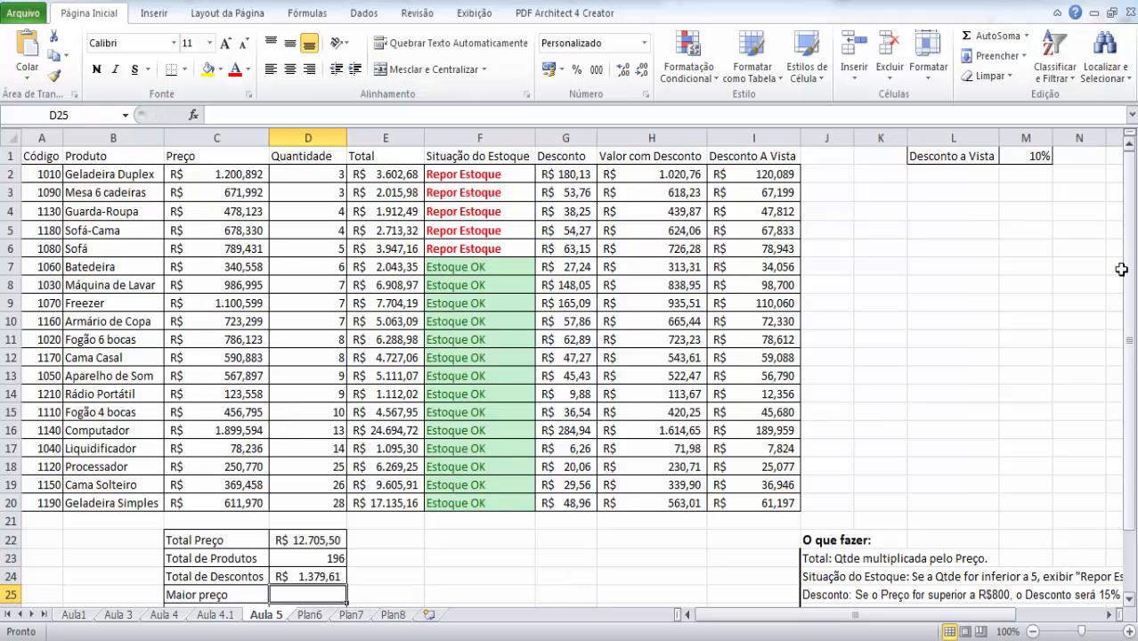
# - Calculate Maior preço in D25 with the formula =maximo(c2:c20)
pyautogui.moveTo(1132, 279); pyautogui.dragTo(1132, 287)
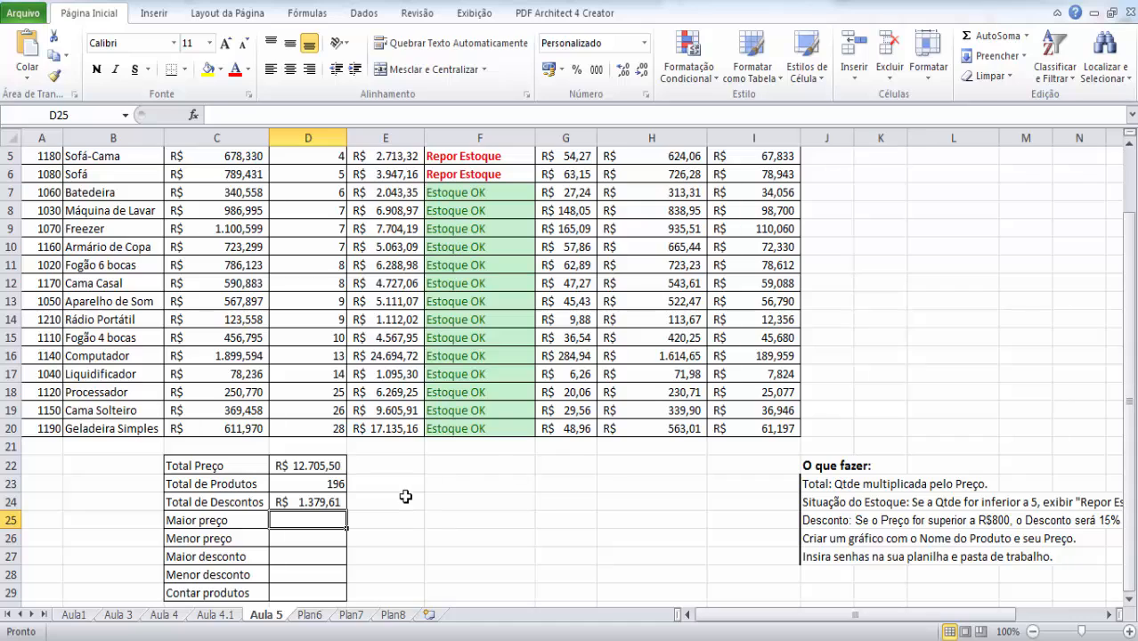
pyautogui.write('=maximo')
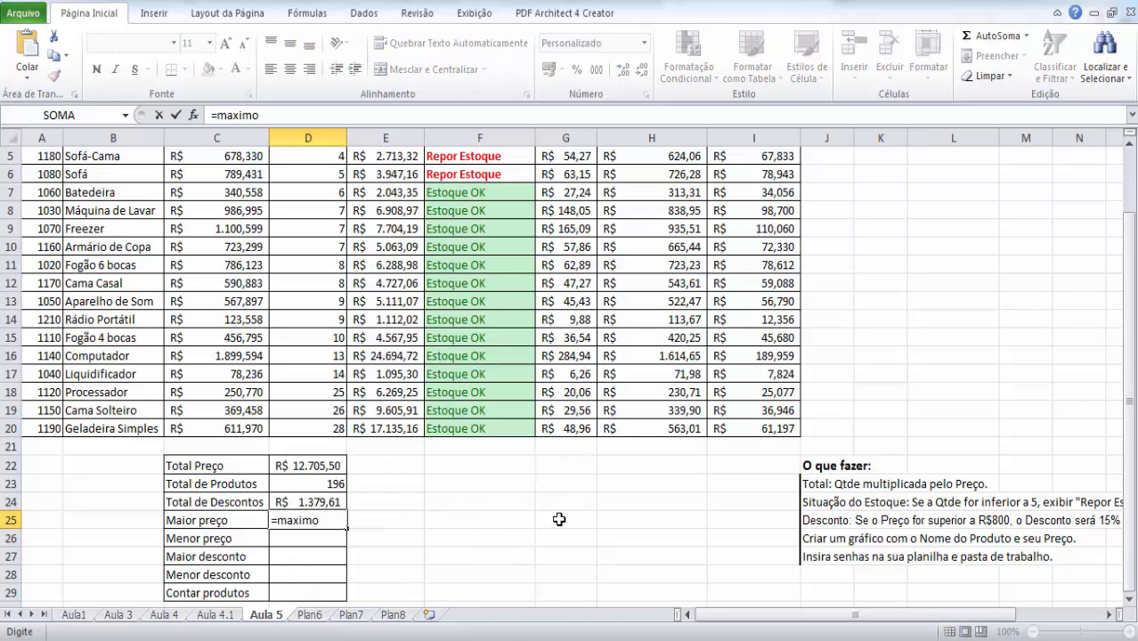
pyautogui.write('(')
pyautogui.moveTo(1129, 401); pyautogui.dragTo(1133, 339)
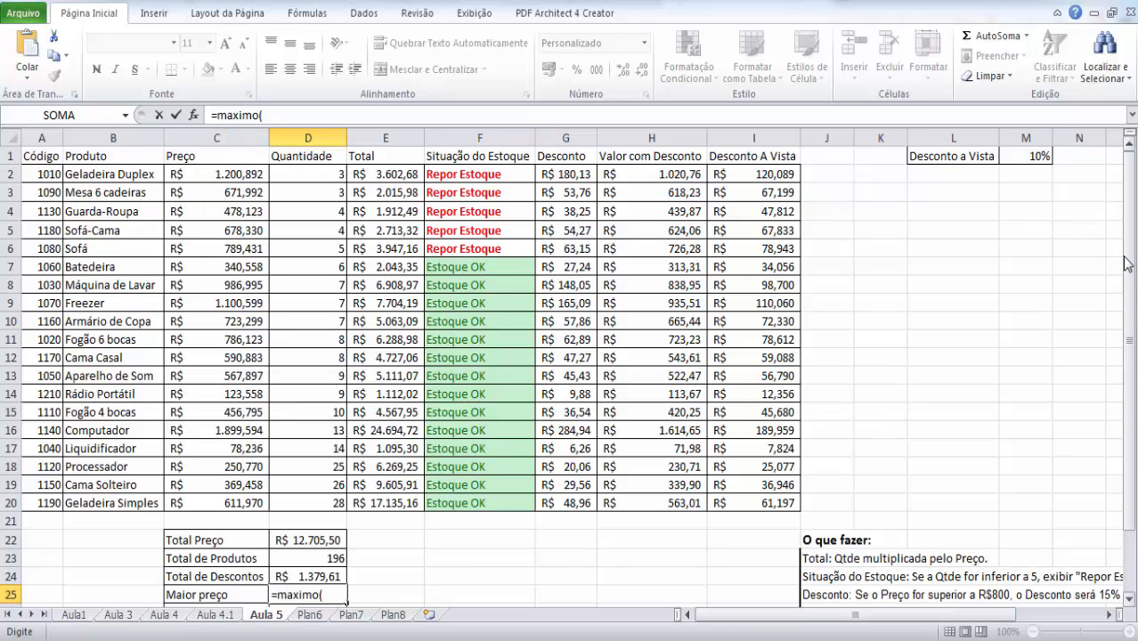
pyautogui.moveTo(1128, 263); pyautogui.dragTo(1129, 272)
pyautogui.write('c')
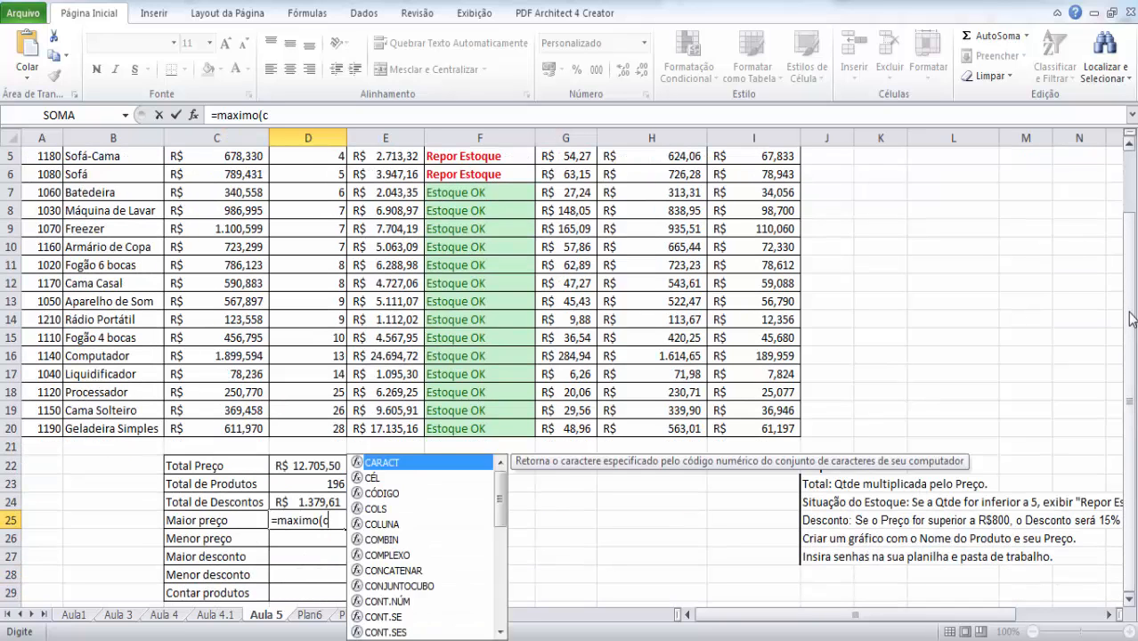
pyautogui.write('2:c2')
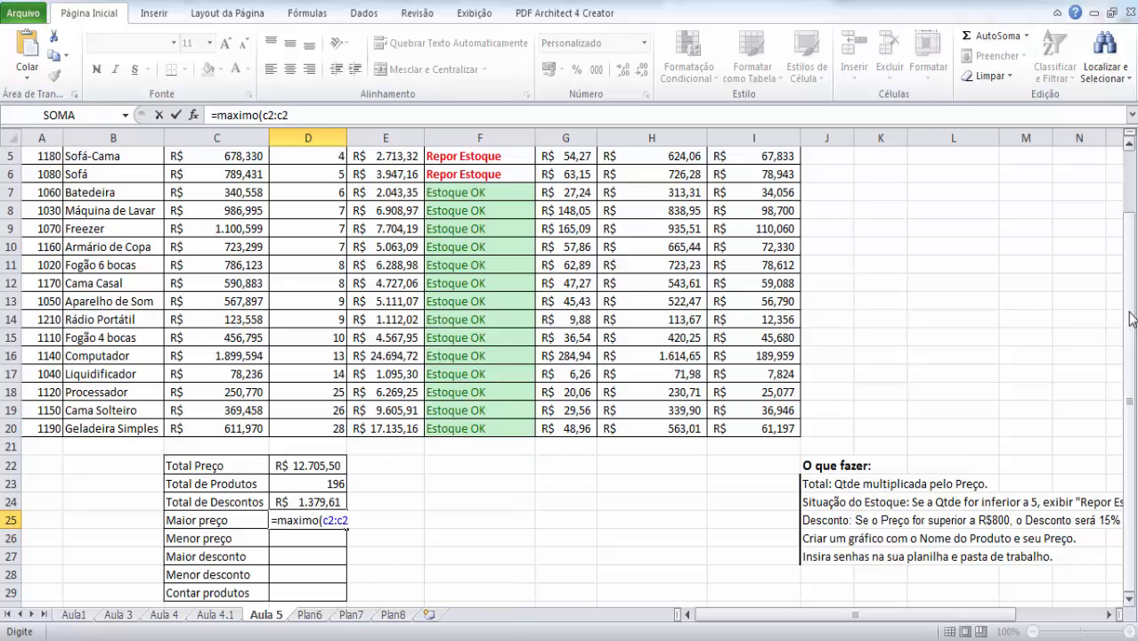
pyautogui.write('0)')
pyautogui.press('Return')
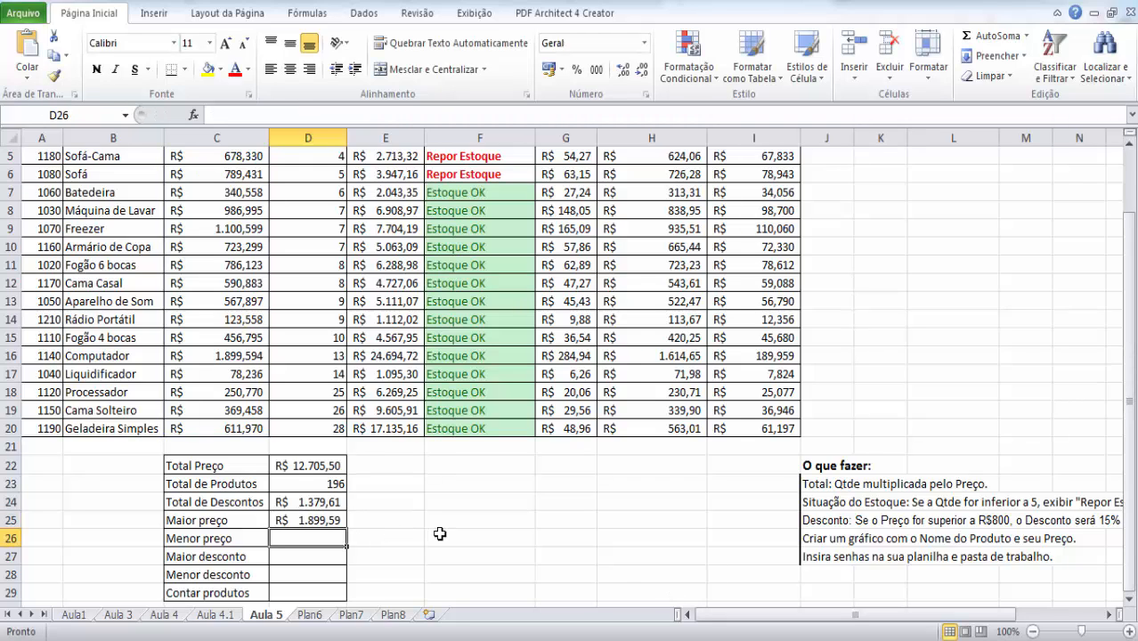
# - Calculate Menor preço in D26 with the formula =min(c2:c20)
pyautogui.write('=min(')
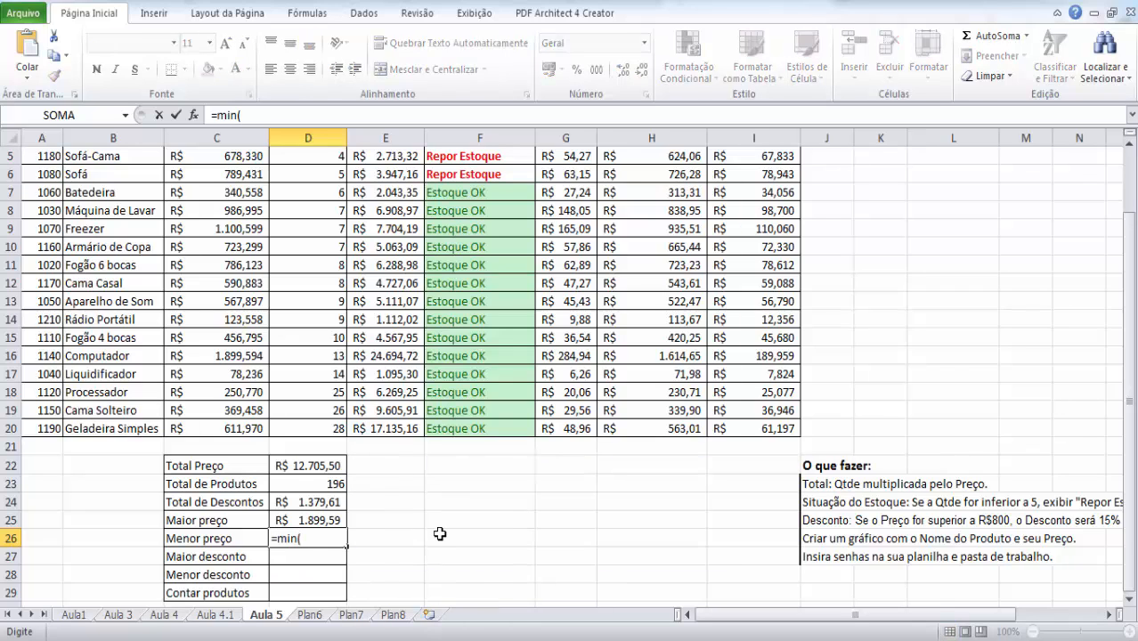
pyautogui.write('c2:c20)')
pyautogui.press('Return')
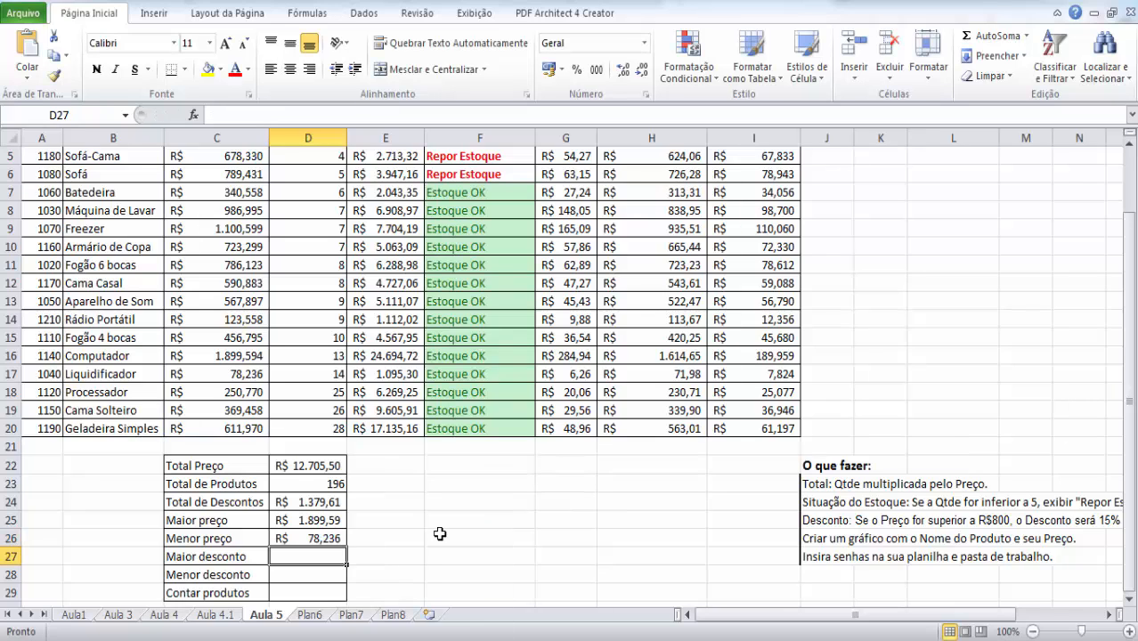
# - Calculate Maior desconto in D27 from the Desconto column with =maximo(g2:g20)
pyautogui.write('=')
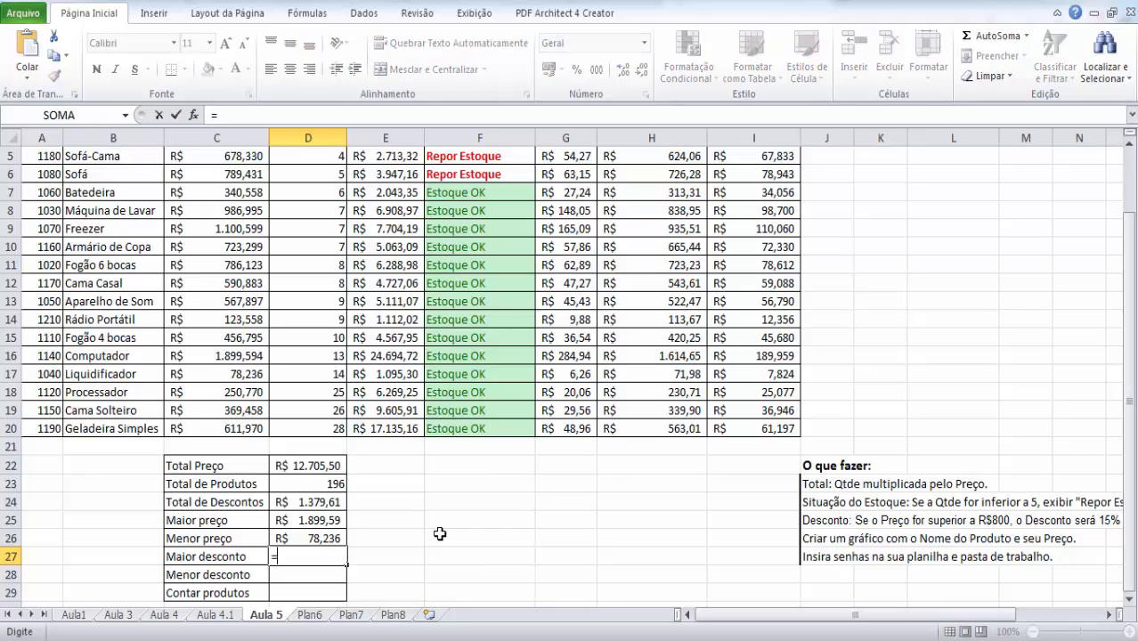
pyautogui.write('ma')
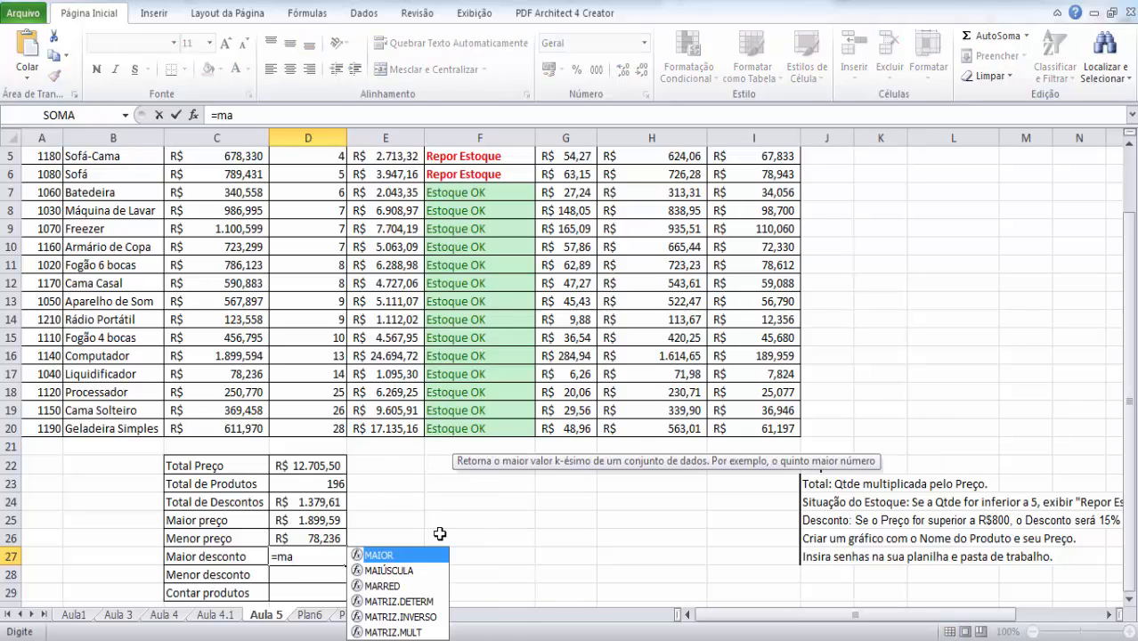
pyautogui.write('ximo')
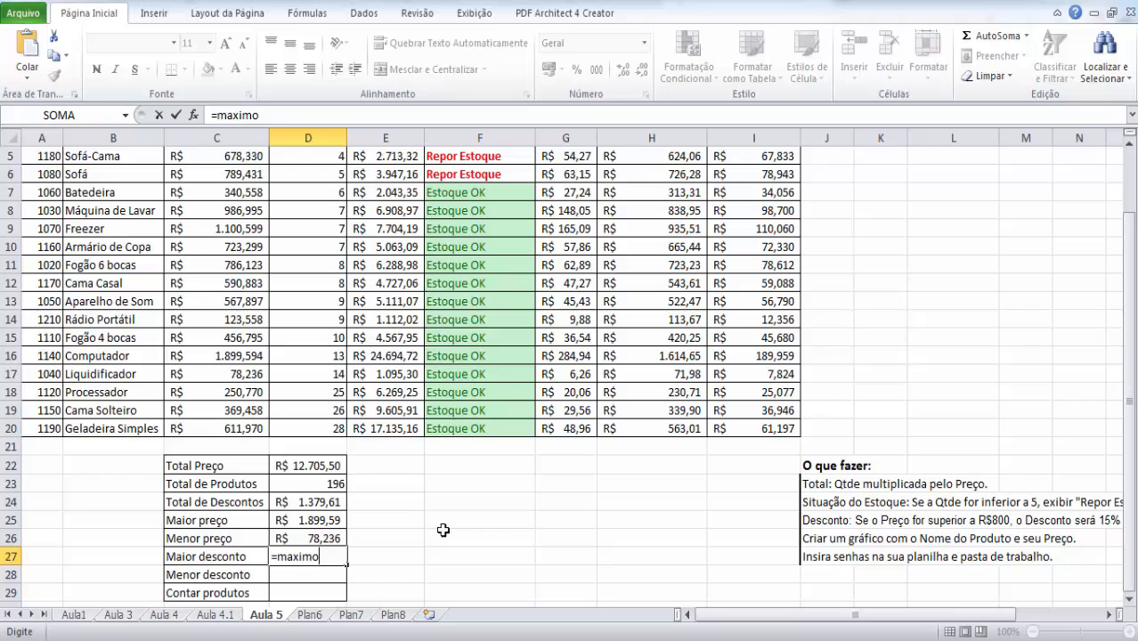
pyautogui.moveTo(1129, 303)
pyautogui.mouseDown()
pyautogui.moveTo(1133, 242)
pyautogui.moveTo(1136, 311)
pyautogui.mouseUp()
pyautogui.write('(g2')
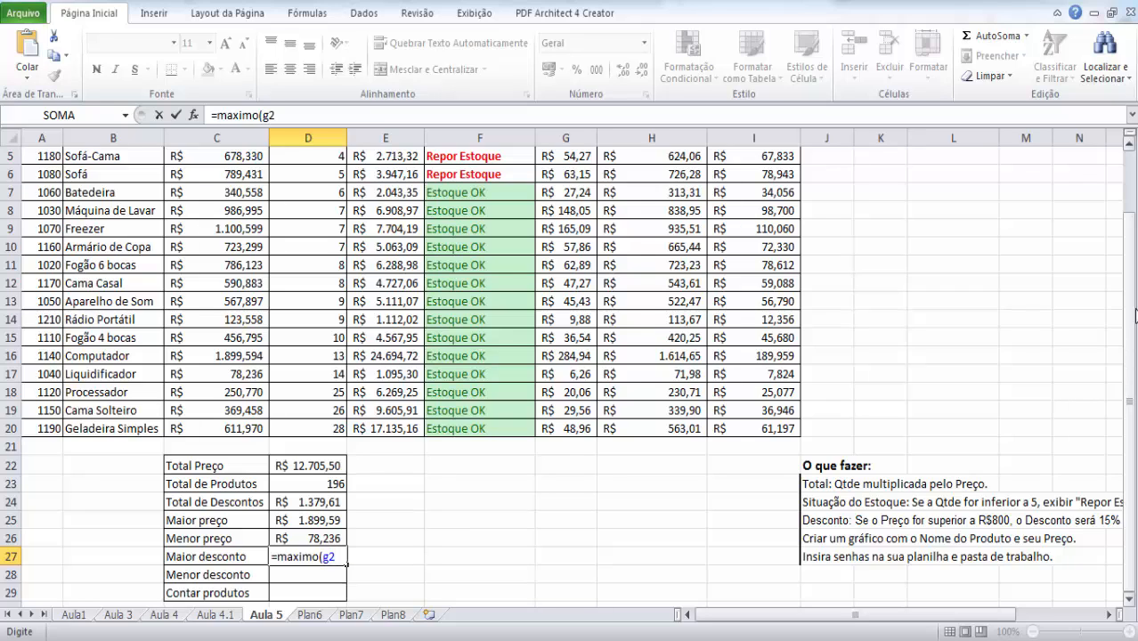
pyautogui.write(':g20)')
pyautogui.press('Return')
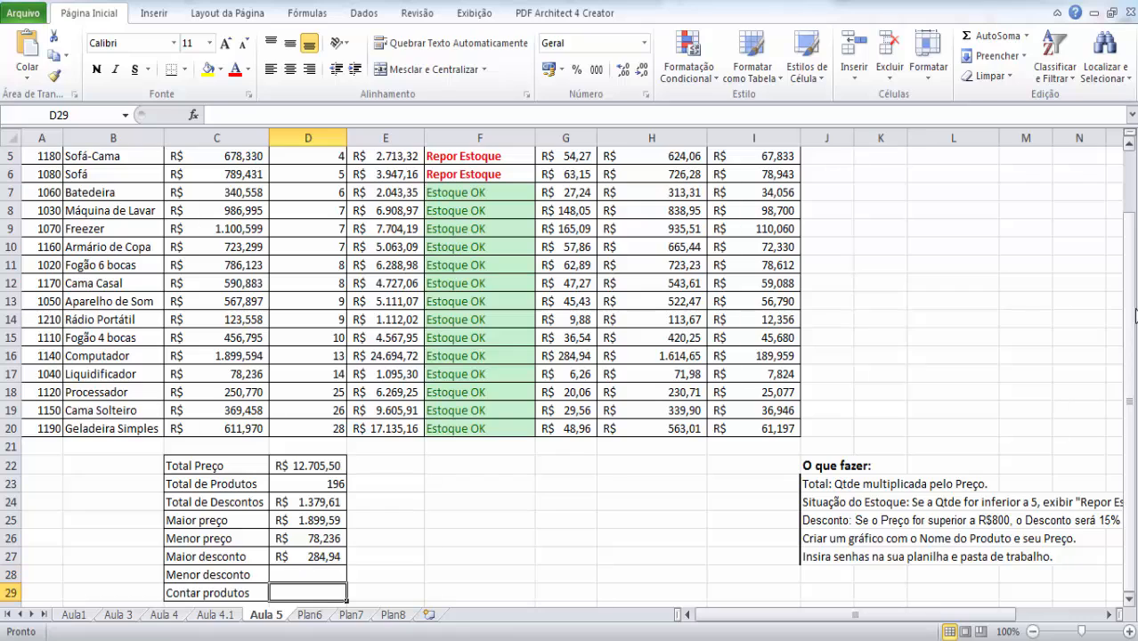
# - Calculate Menor desconto in D28 with the formula =min(g2:g20)
pyautogui.write('=mi')
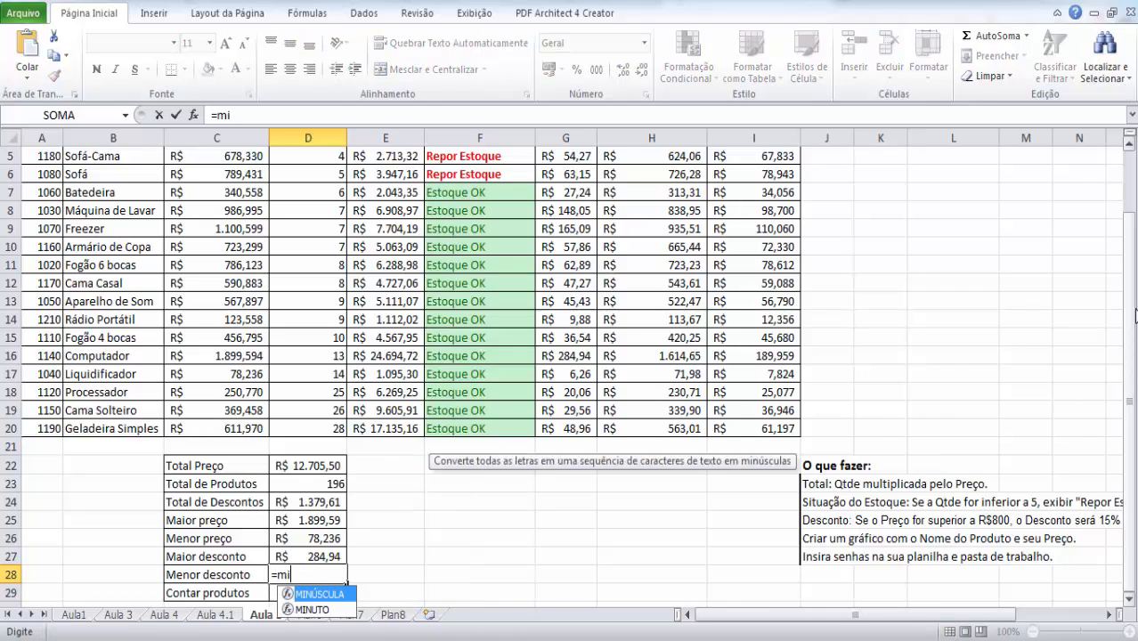
pyautogui.write('n(g2')
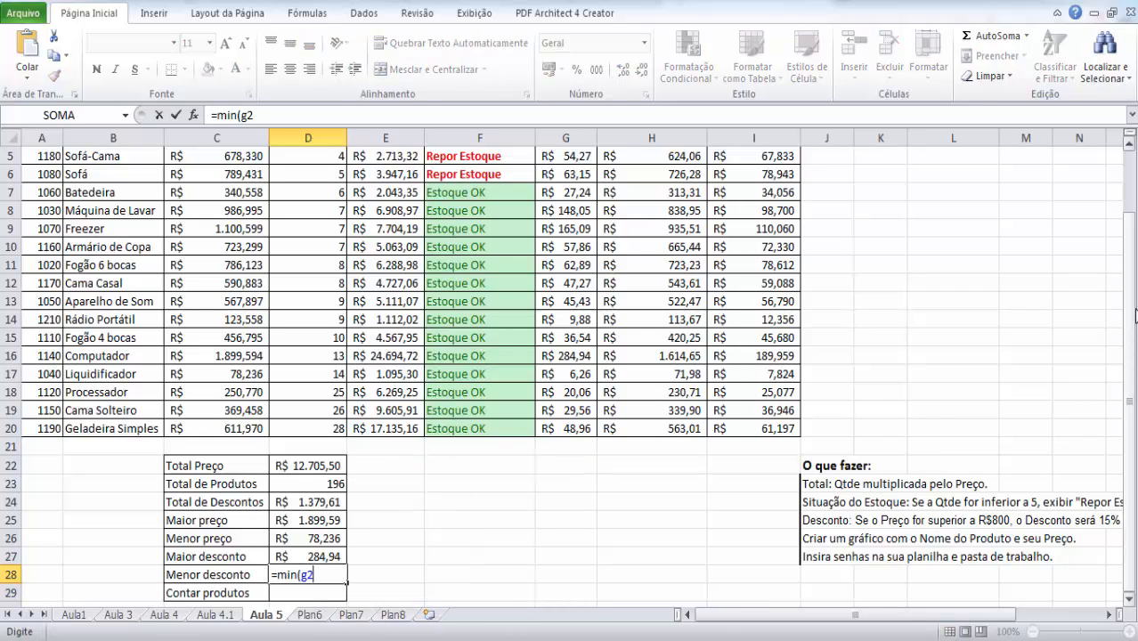
pyautogui.write(':g20)')
pyautogui.press('Return')
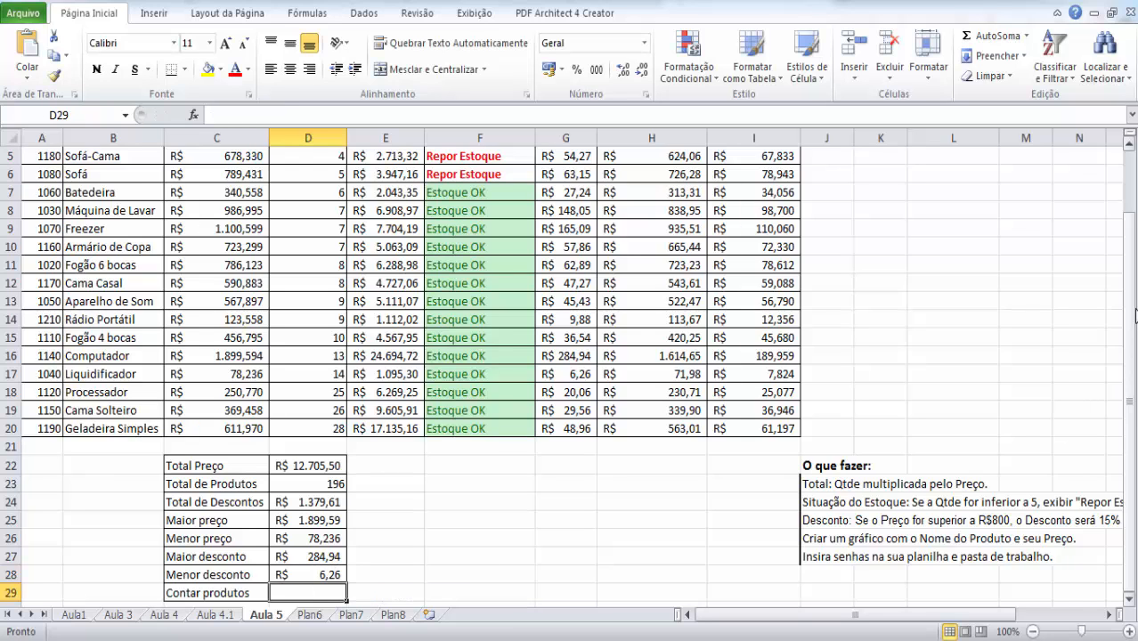
pyautogui.press('Down')
pyautogui.press('Up')
pyautogui.press('Up')
pyautogui.press('Up')
pyautogui.press('Down')
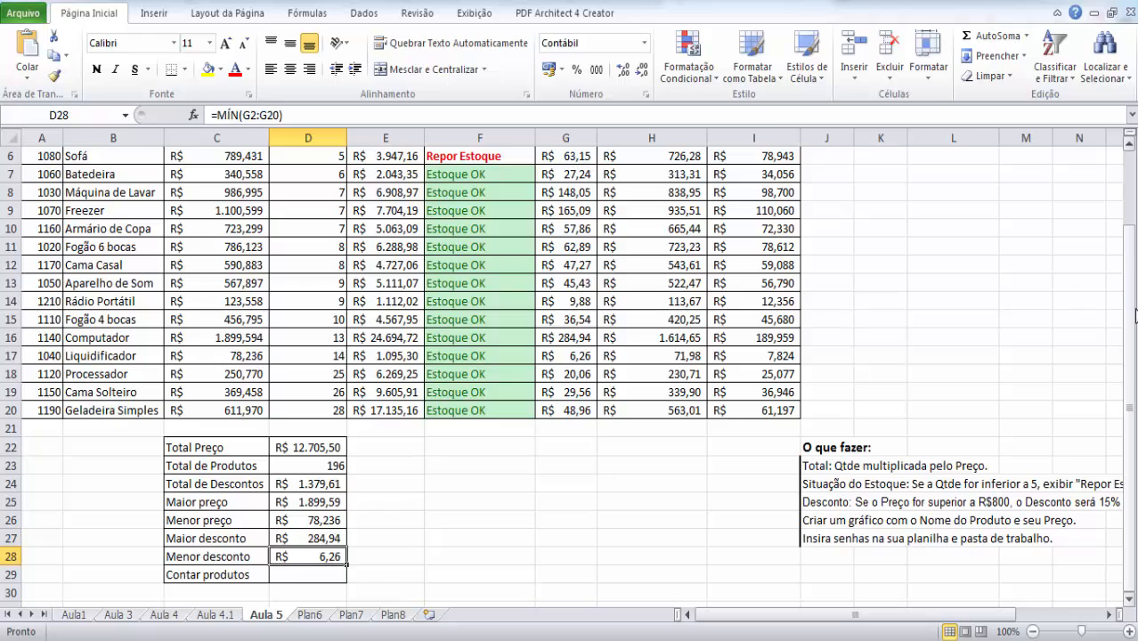
pyautogui.press('Down')
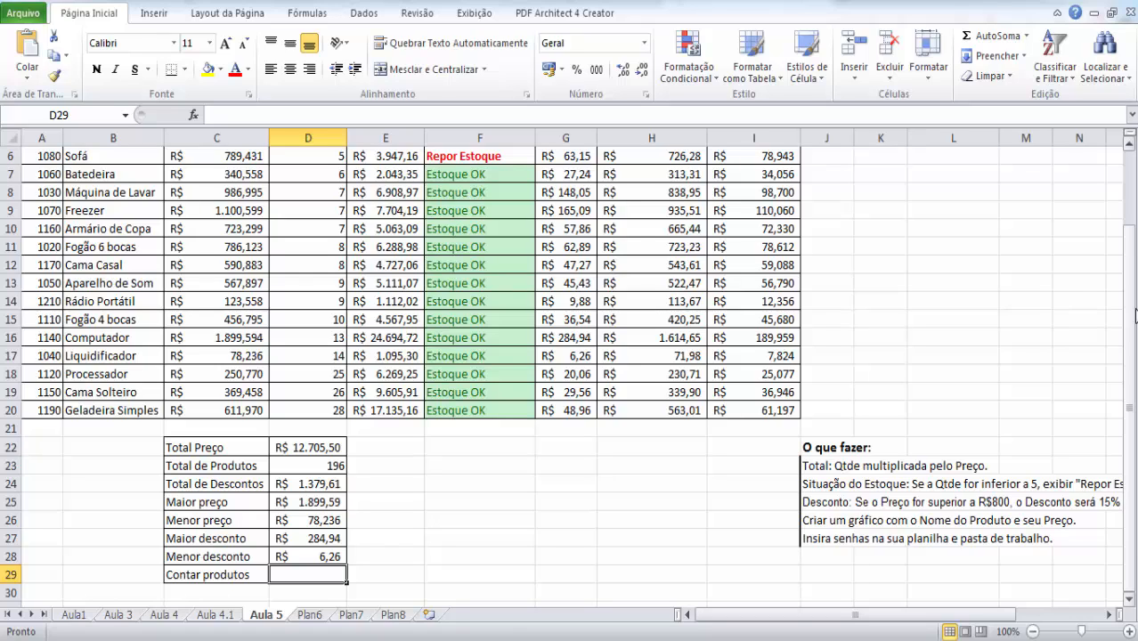
# - Count the products in D29 (Contar produtos) from the Código column with =cont.num(a2:a20)
pyautogui.write('=cont')
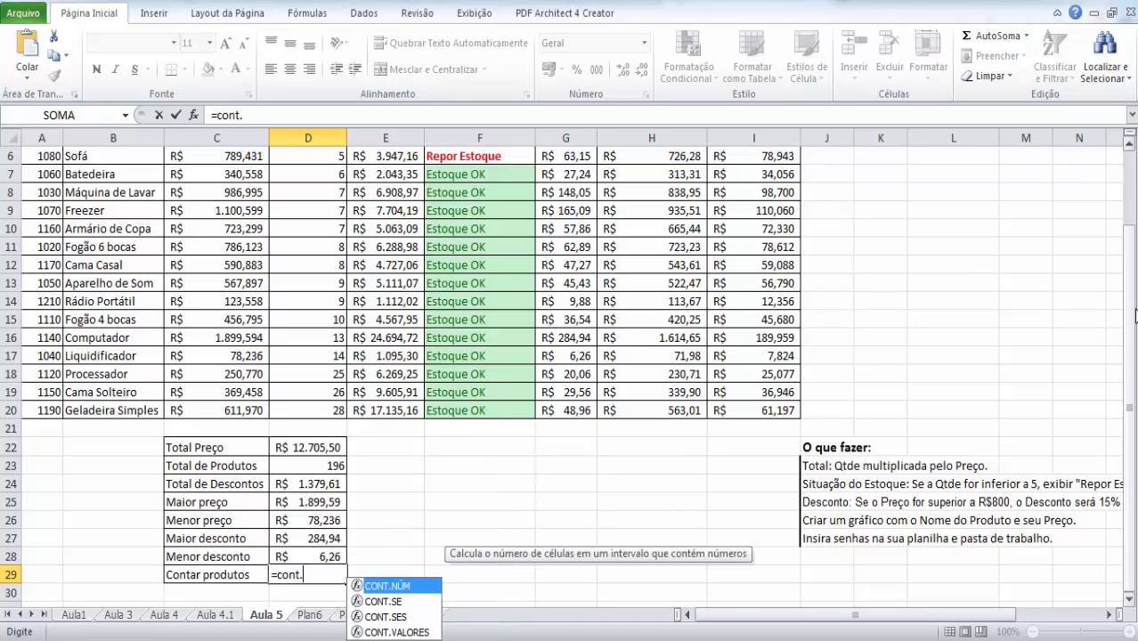
pyautogui.write('.num(')
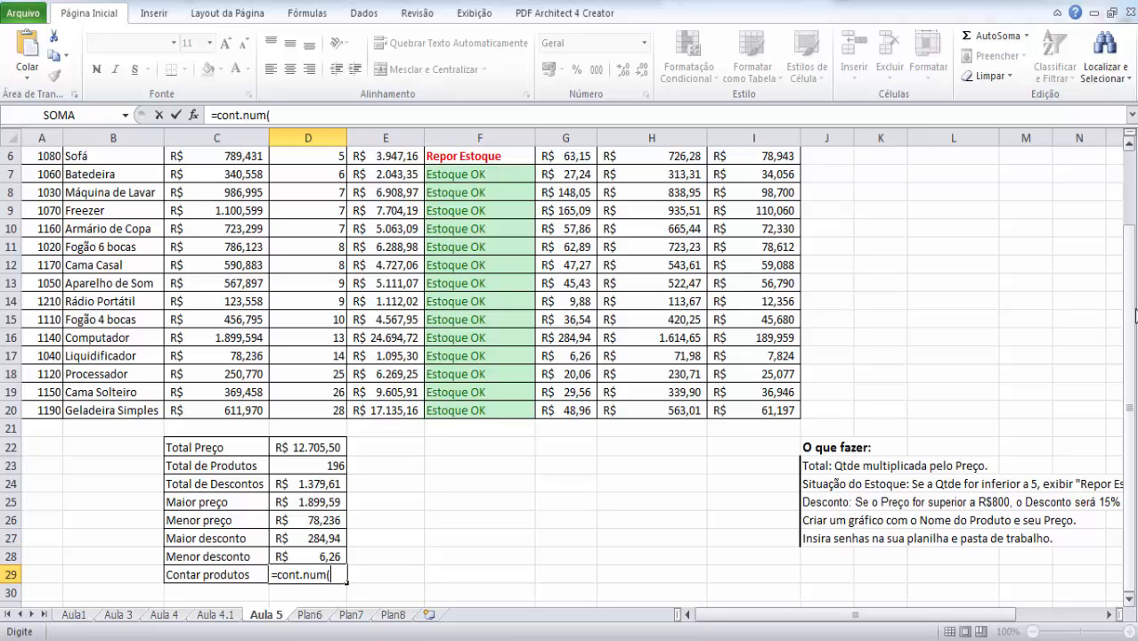
pyautogui.moveTo(1132, 313)
pyautogui.mouseDown()
pyautogui.moveTo(1133, 298)
pyautogui.moveTo(1132, 334)
pyautogui.moveTo(1133, 311)
pyautogui.mouseUp()
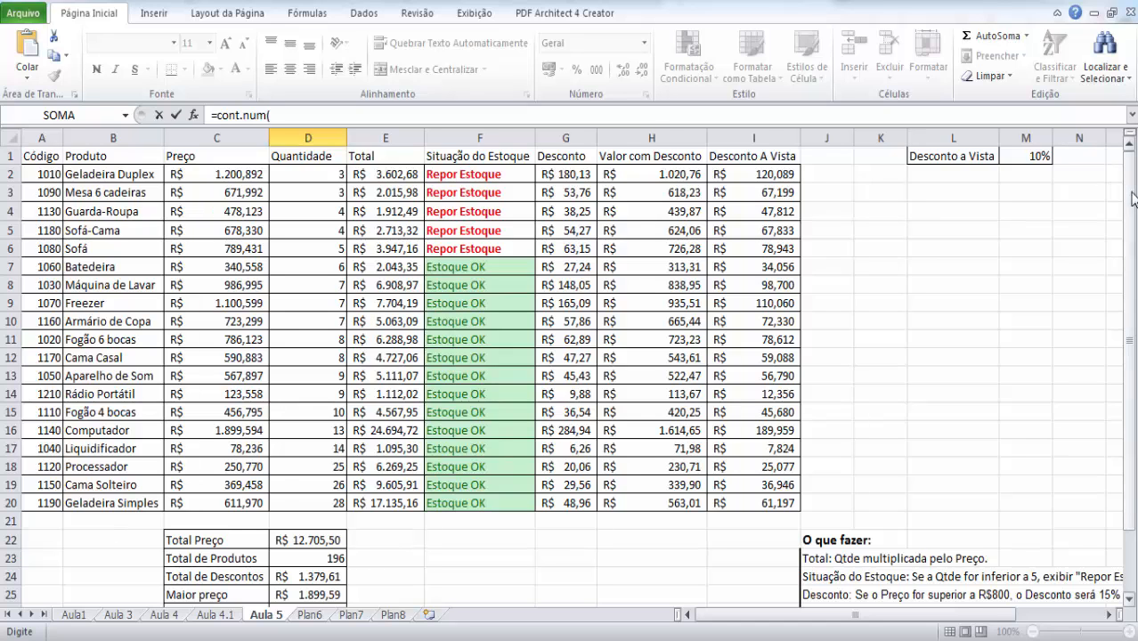
pyautogui.moveTo(1133, 198); pyautogui.dragTo(1135, 285)
pyautogui.write('a2')
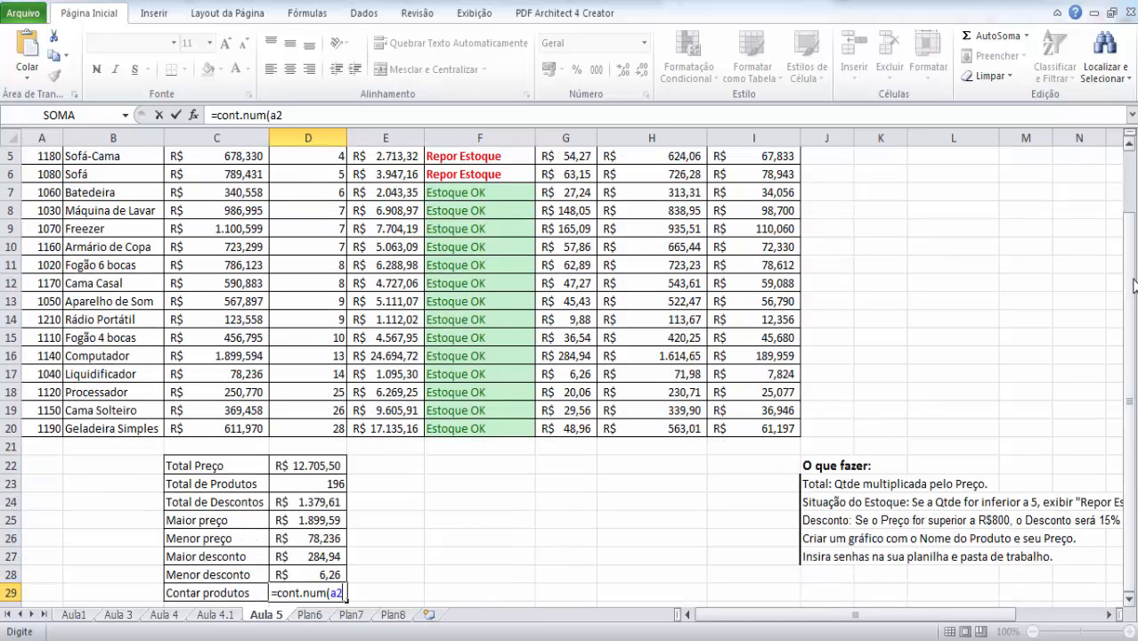
pyautogui.write(':a20)')
pyautogui.press('Return')
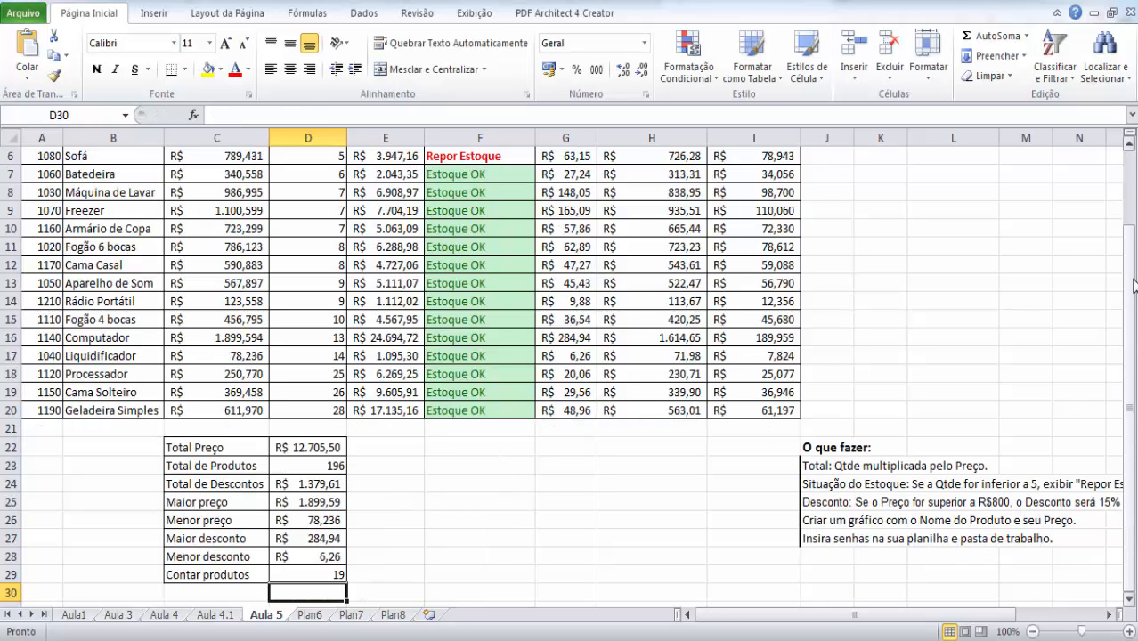
# - Compare the Contar produtos result in D29 with the number of product names in B2:B20
pyautogui.press('Up')
pyautogui.moveTo(1130, 392); pyautogui.dragTo(1134, 284)
pyautogui.moveTo(114, 174); pyautogui.dragTo(98, 504)
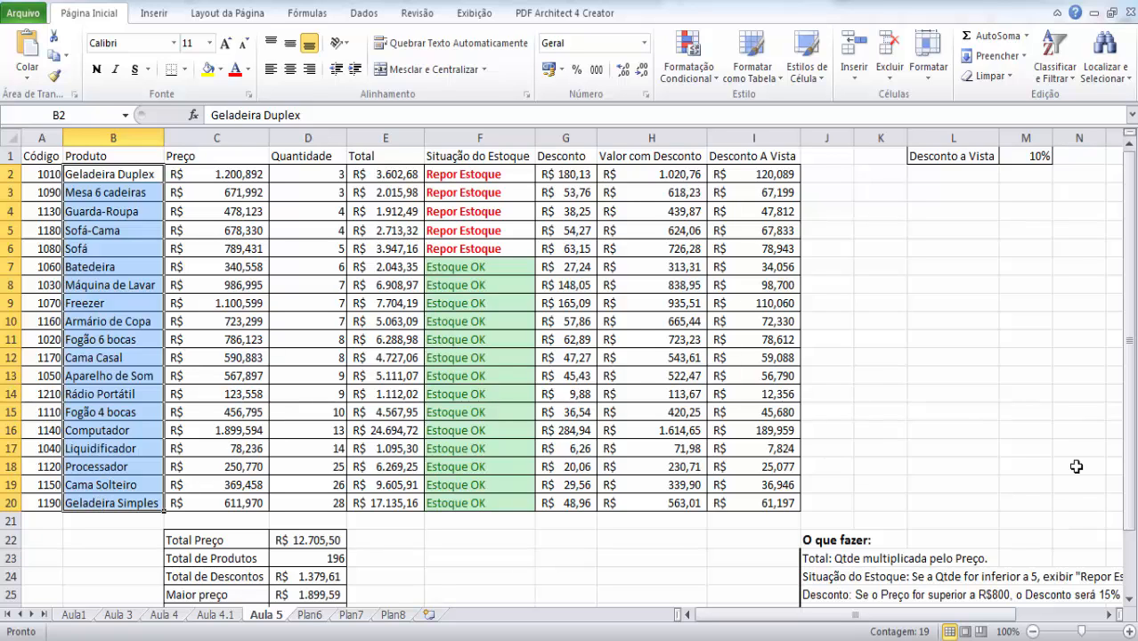
pyautogui.moveTo(1132, 356); pyautogui.dragTo(1134, 446)
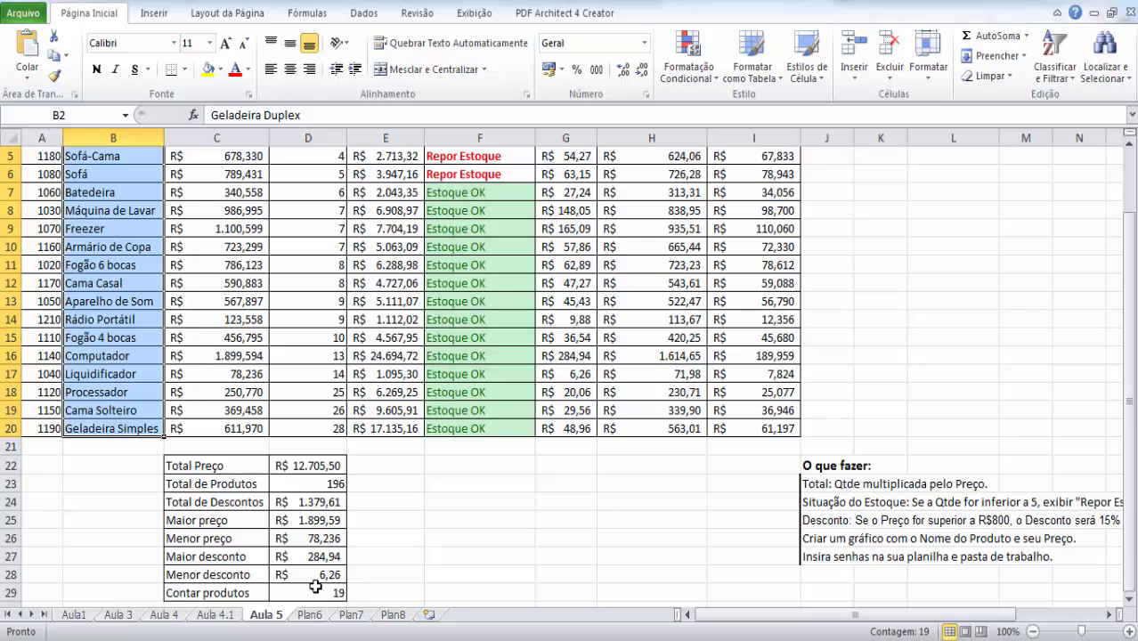
pyautogui.click(326, 591)
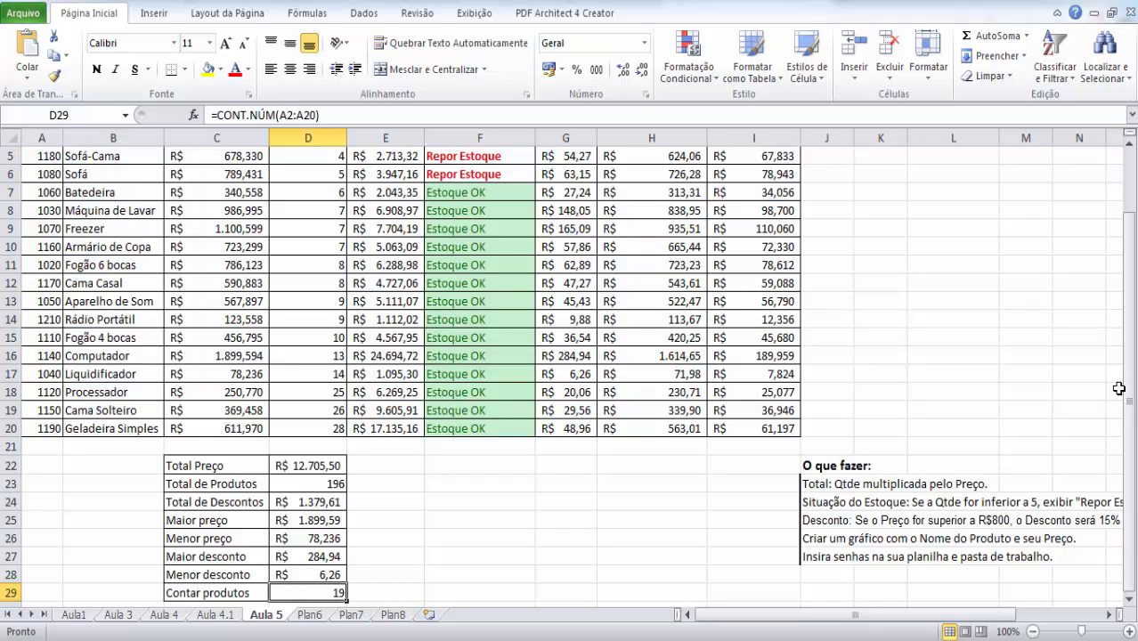
# - Review the remaining chart and password tasks under "O que fazer" and the Código/Produto lookup area in columns Q to S
pyautogui.moveTo(1132, 383); pyautogui.dragTo(1131, 250)
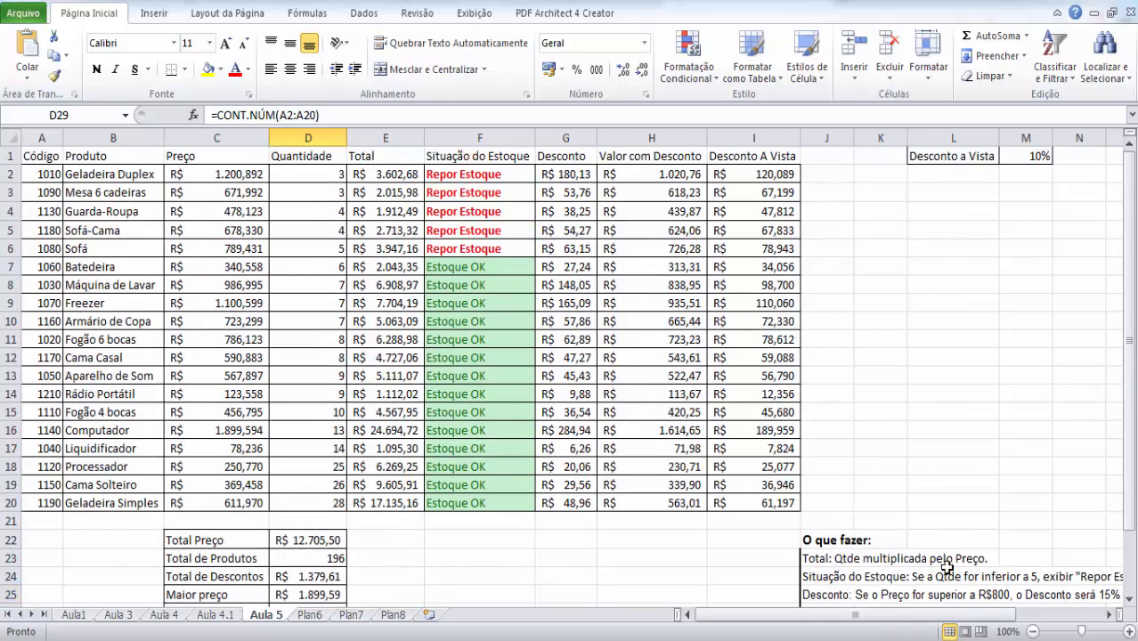
pyautogui.moveTo(917, 615)
pyautogui.mouseDown()
pyautogui.moveTo(940, 616)
pyautogui.moveTo(924, 621)
pyautogui.mouseUp()
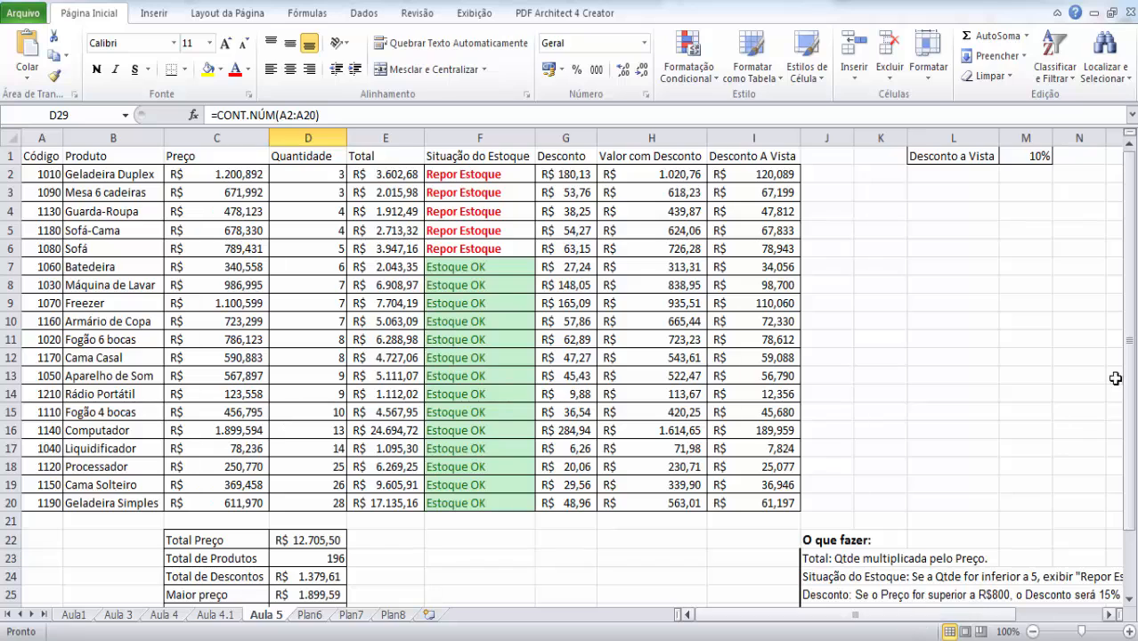
pyautogui.moveTo(1130, 346); pyautogui.dragTo(1137, 468)
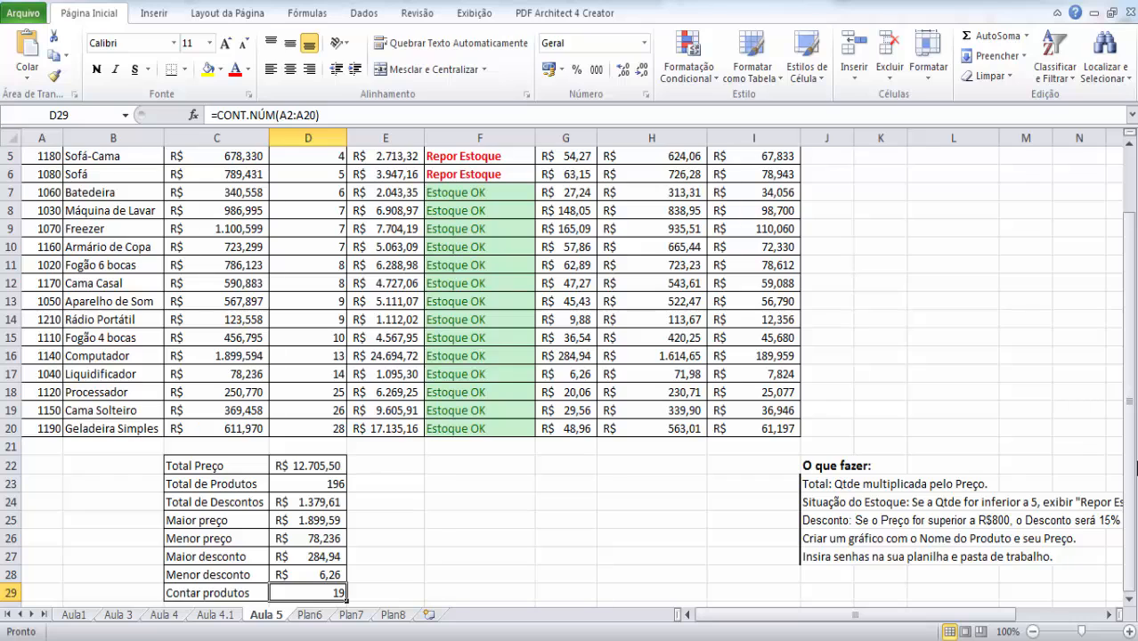
pyautogui.click(944, 538)
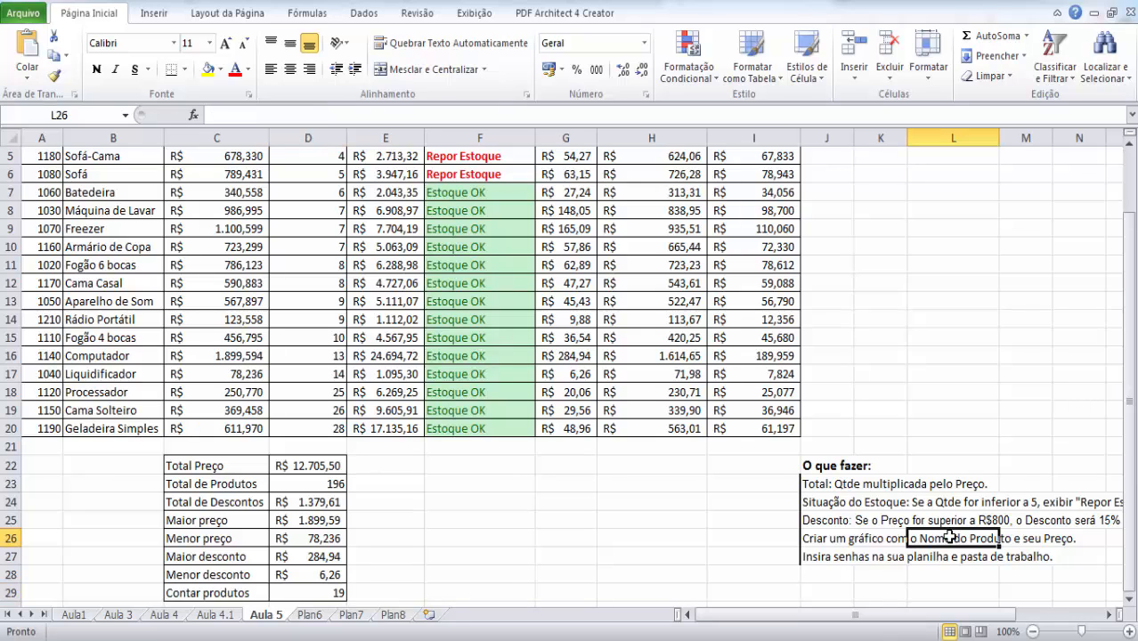
pyautogui.click(821, 557)
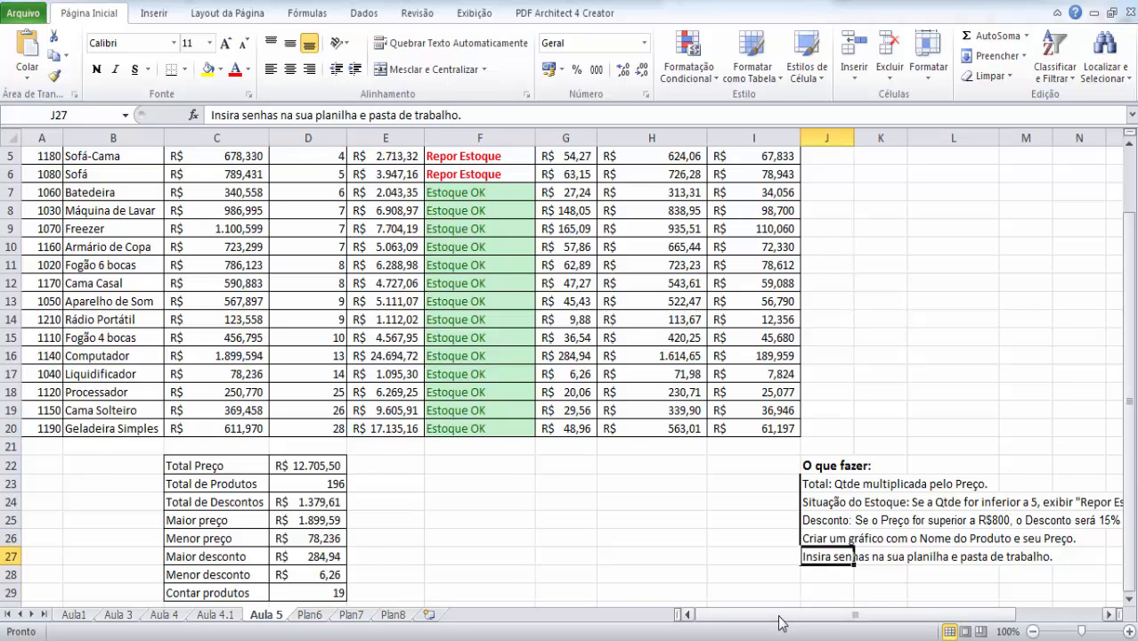
pyautogui.moveTo(782, 615); pyautogui.dragTo(861, 615)
pyautogui.scroll(2, 1135, 530)
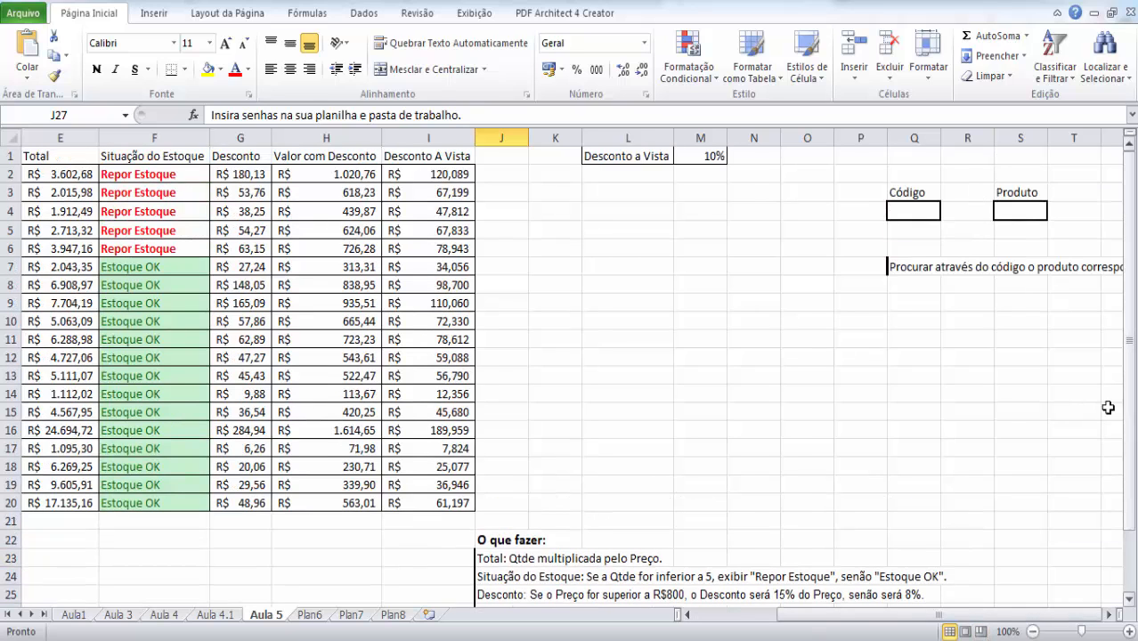